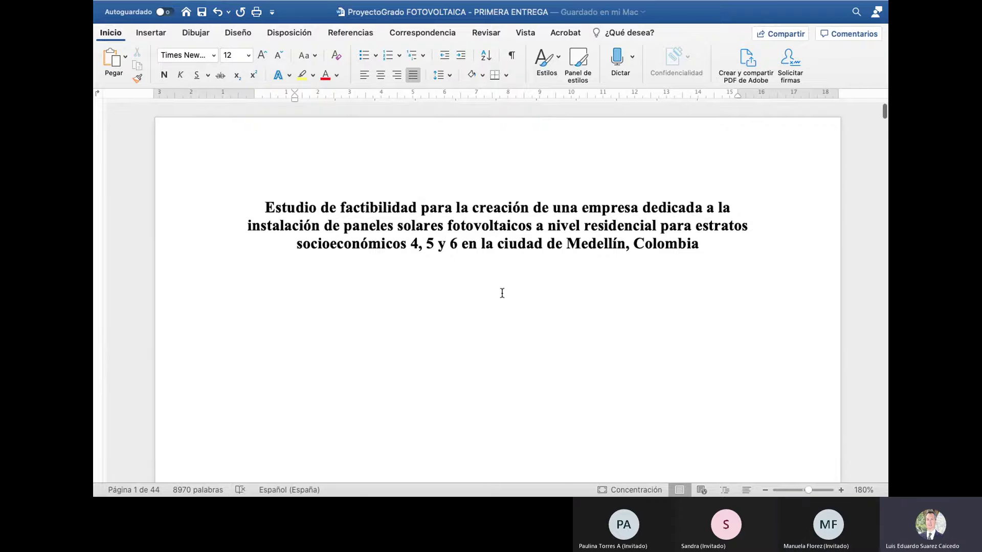
# - Review the cover page of the monograph from the title through the degree statement to the authors and date
pyautogui.scroll(-5, 502, 293)
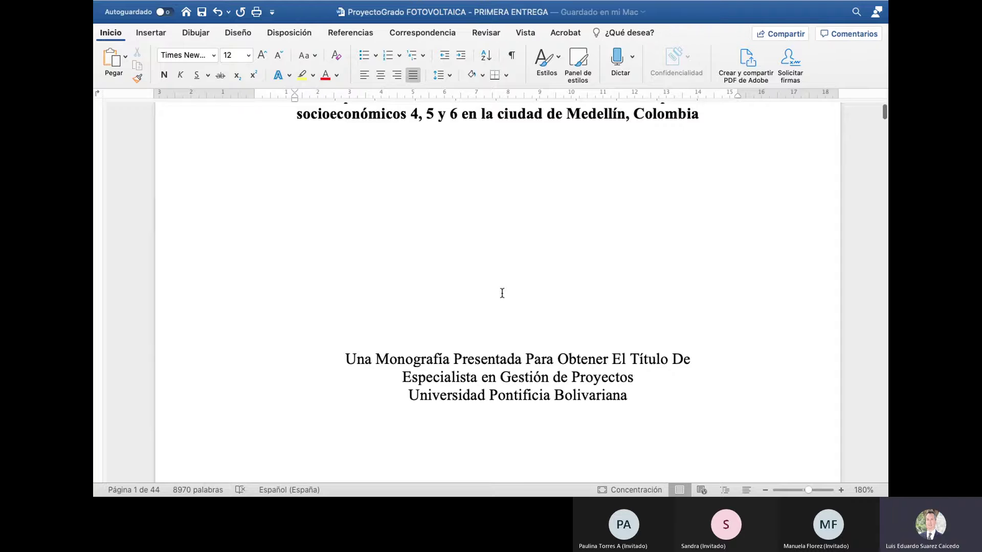
pyautogui.scroll(-1, 502, 293)
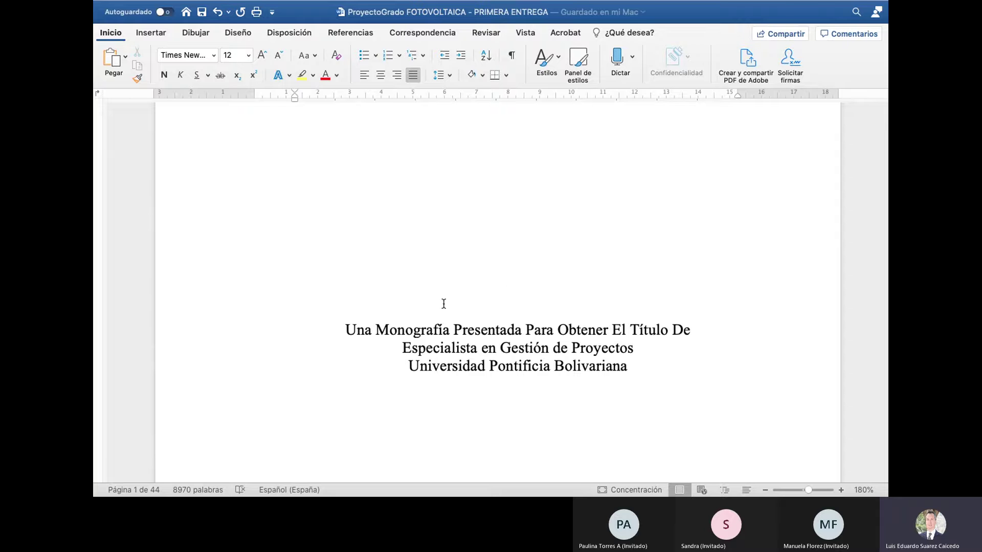
pyautogui.click(386, 328)
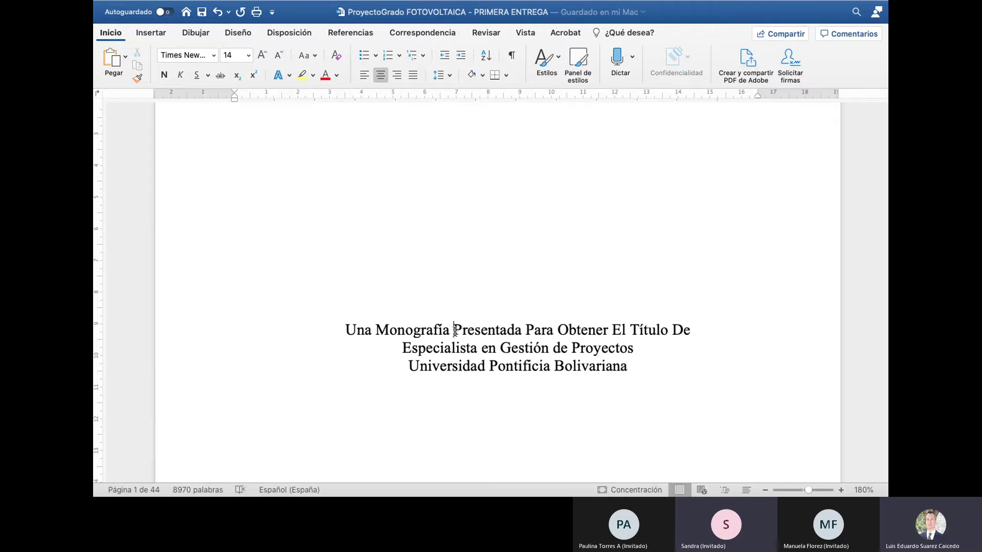
pyautogui.click(567, 332)
pyautogui.click(403, 348)
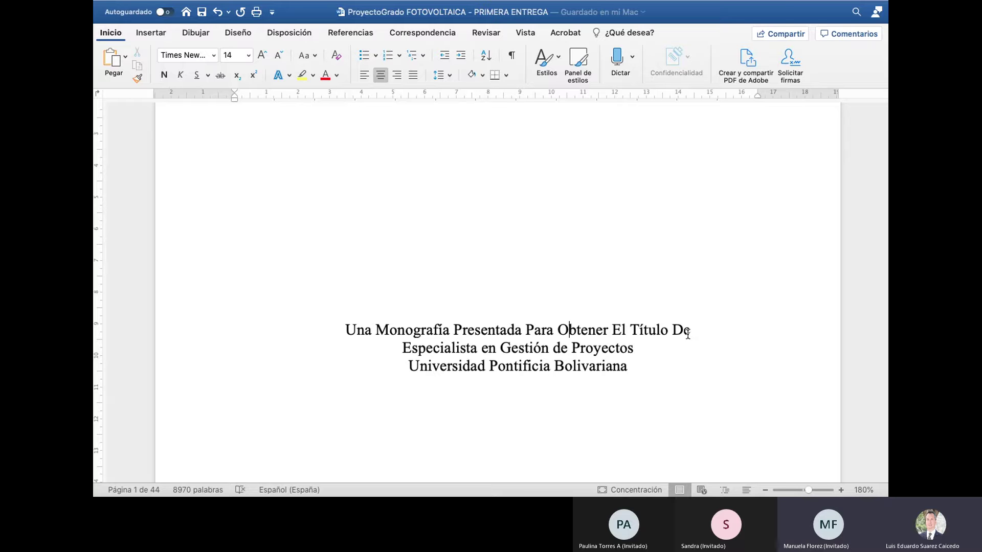
pyautogui.scroll(-1, 683, 313)
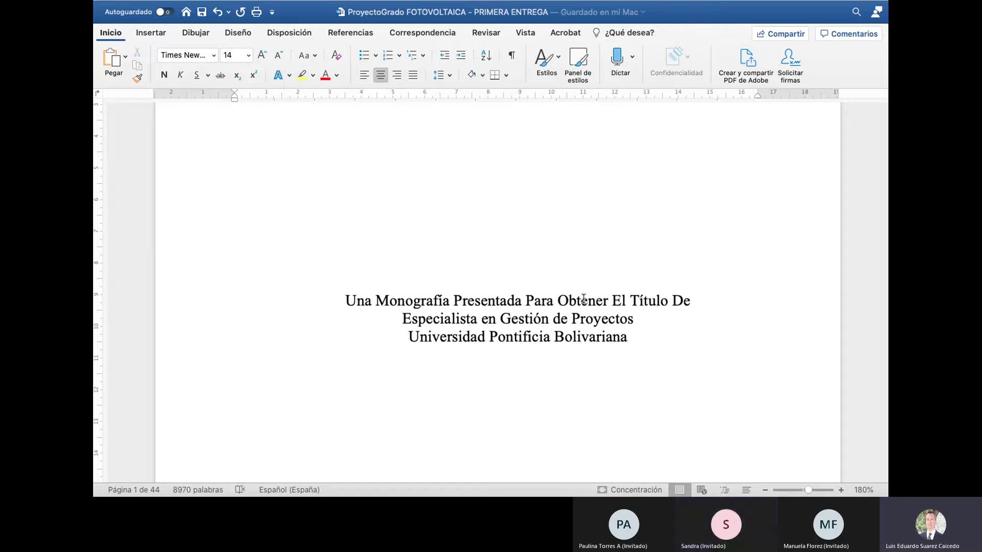
pyautogui.scroll(-5, 583, 298)
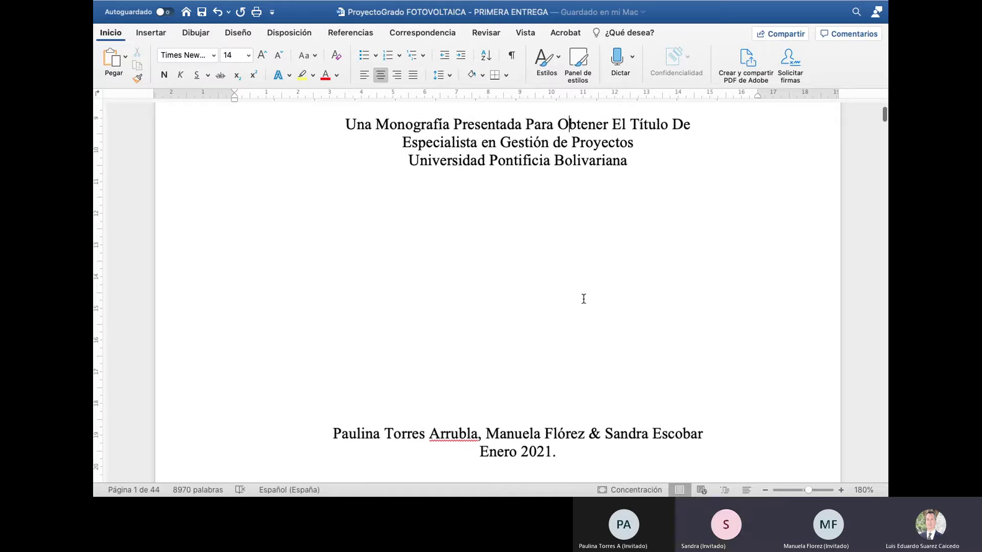
# - Take the document window out of full screen and widen it so the cover page text fits
pyautogui.moveTo(169, 5)
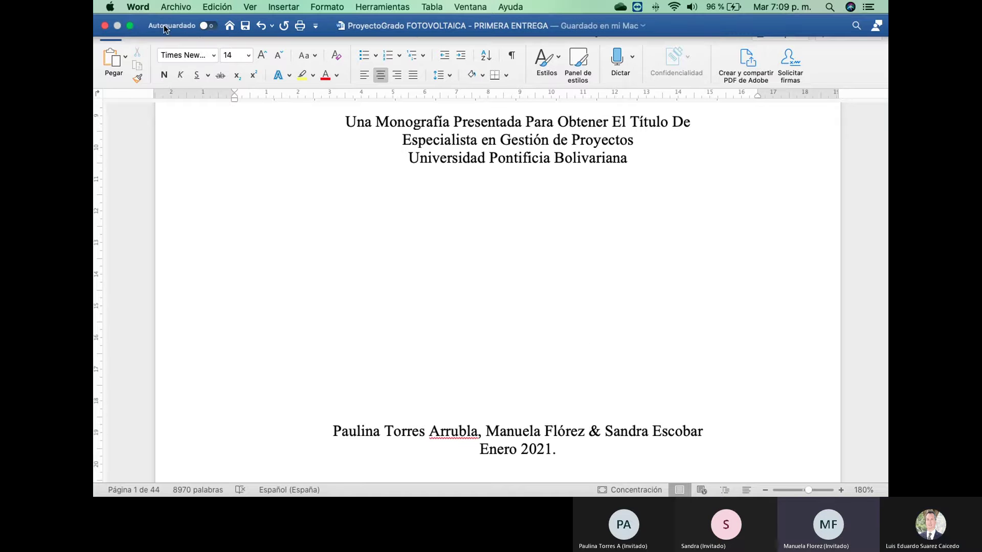
pyautogui.click(130, 27)
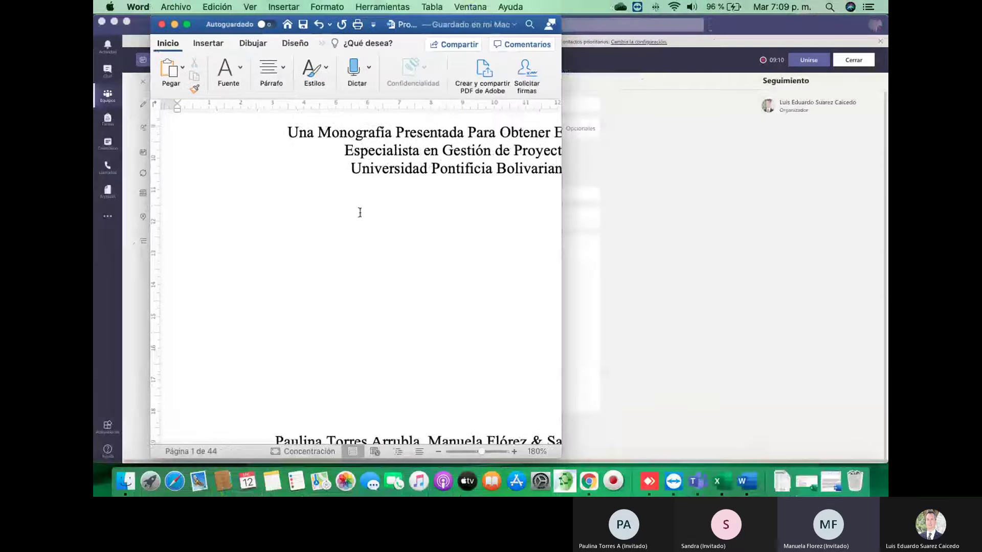
pyautogui.scroll(-5, 360, 212)
pyautogui.scroll(-2, 359, 212)
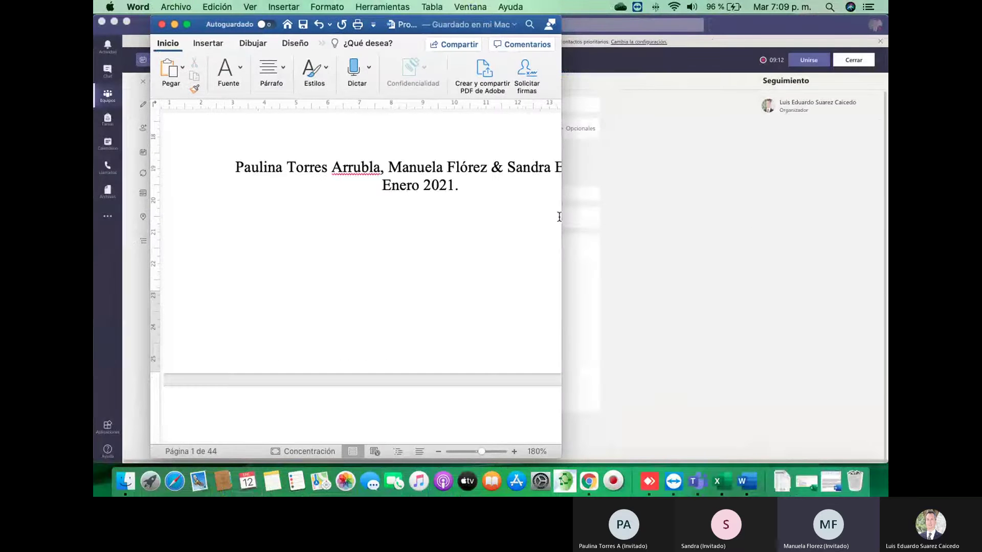
pyautogui.moveTo(562, 217); pyautogui.dragTo(718, 211)
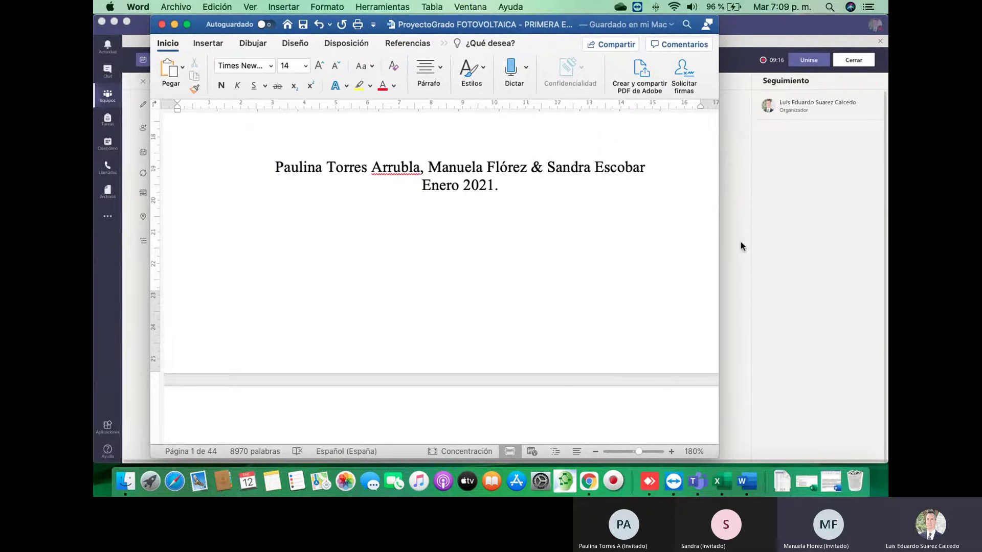
pyautogui.scroll(10, 519, 224)
pyautogui.scroll(-3, 519, 224)
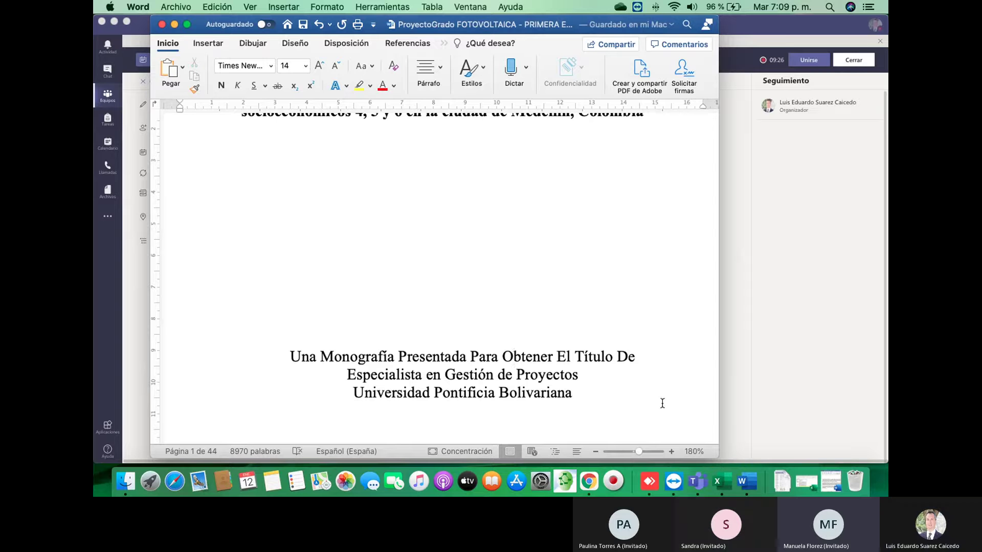
# - Switch to the Microsoft Teams meeting, take its window out of full screen, and narrow and shift it toward the desktop's right edge
pyautogui.click(747, 432)
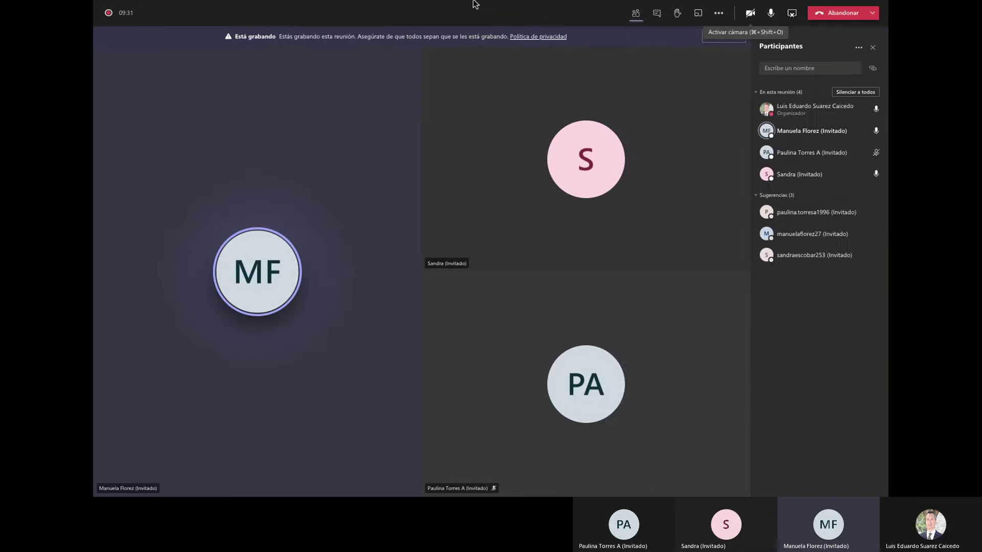
pyautogui.moveTo(200, 7)
pyautogui.click(128, 20)
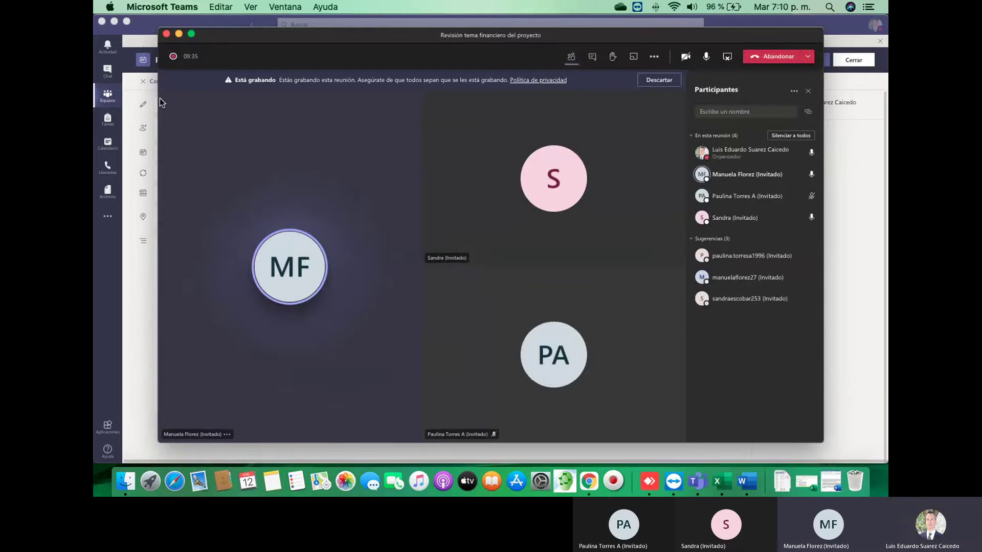
pyautogui.moveTo(159, 98); pyautogui.dragTo(328, 98)
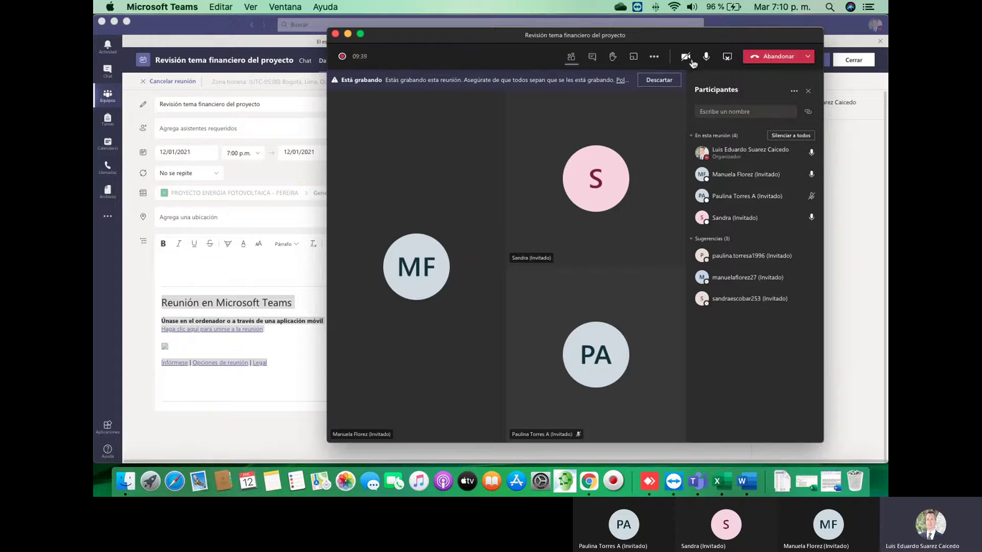
pyautogui.moveTo(457, 38); pyautogui.dragTo(521, 35)
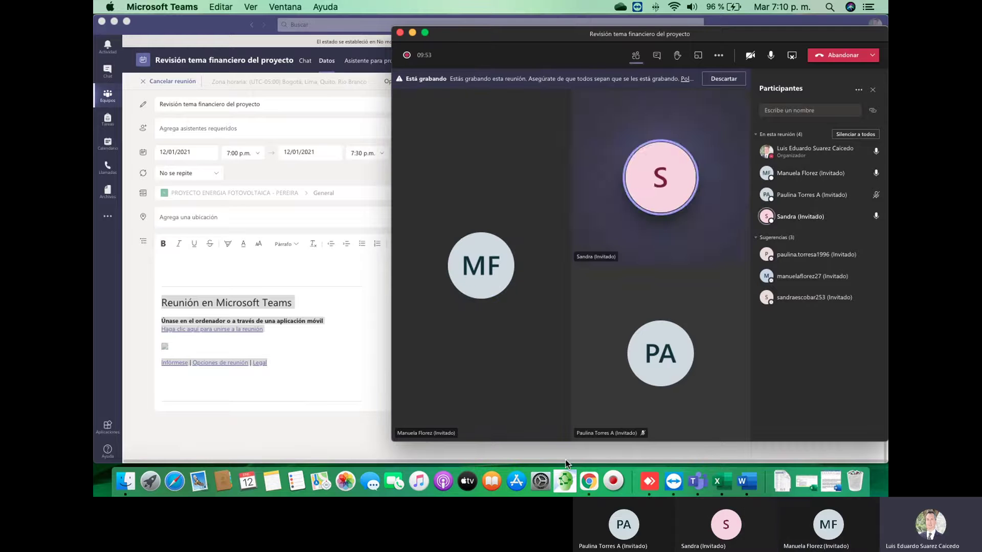
# - Return to the Word document and check the cover page's title, degree statement, and authors and date block
pyautogui.click(754, 488)
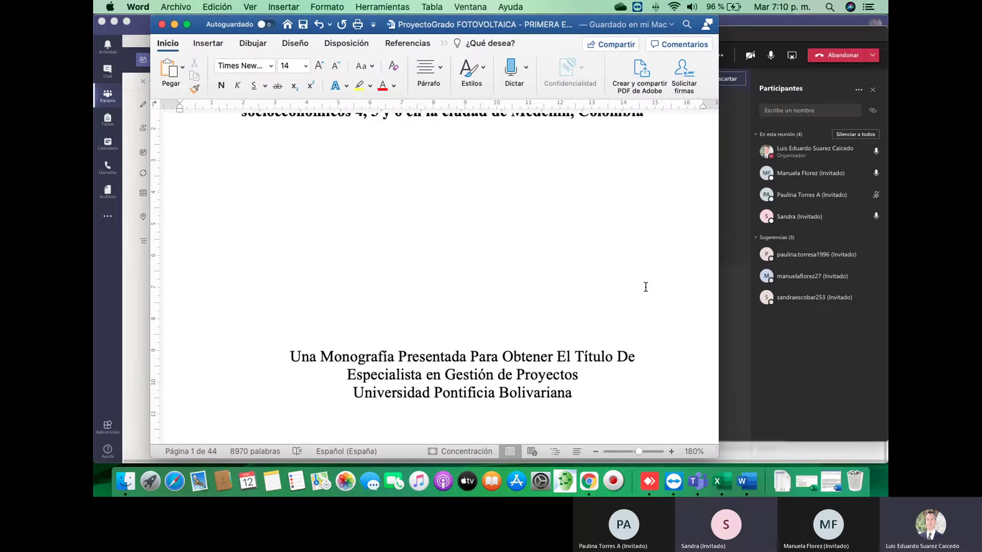
pyautogui.scroll(-3, 588, 267)
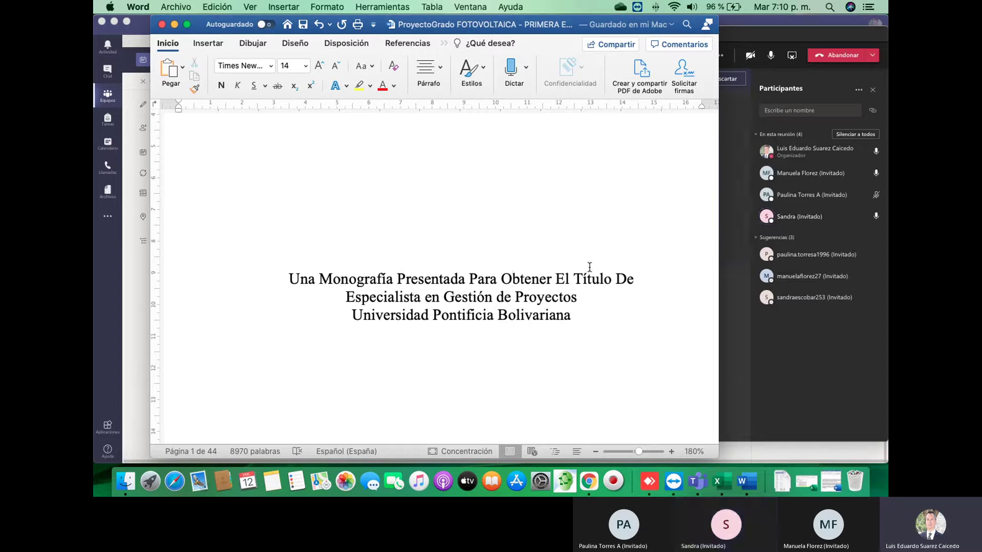
pyautogui.scroll(-5, 589, 267)
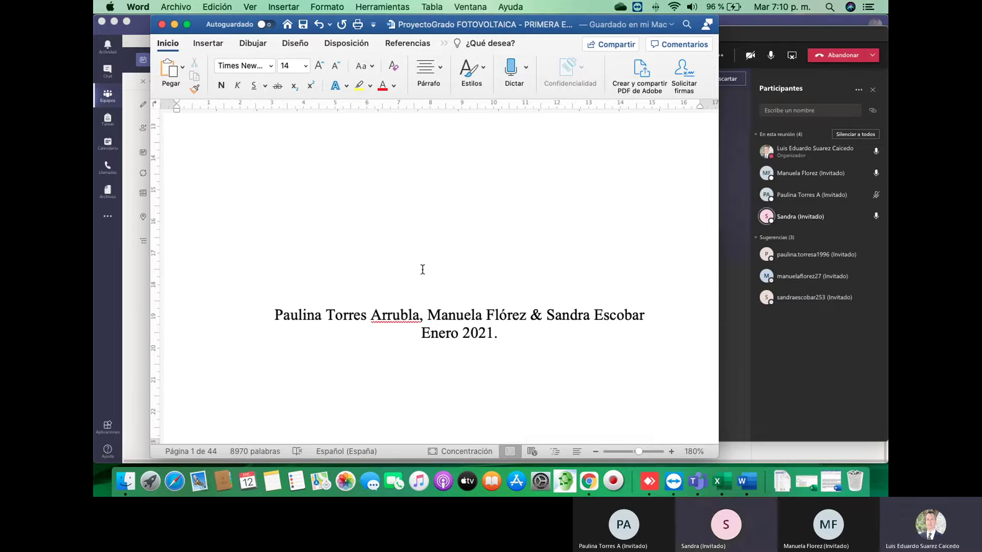
pyautogui.scroll(5, 422, 270)
pyautogui.scroll(4, 423, 270)
pyautogui.scroll(-3, 423, 269)
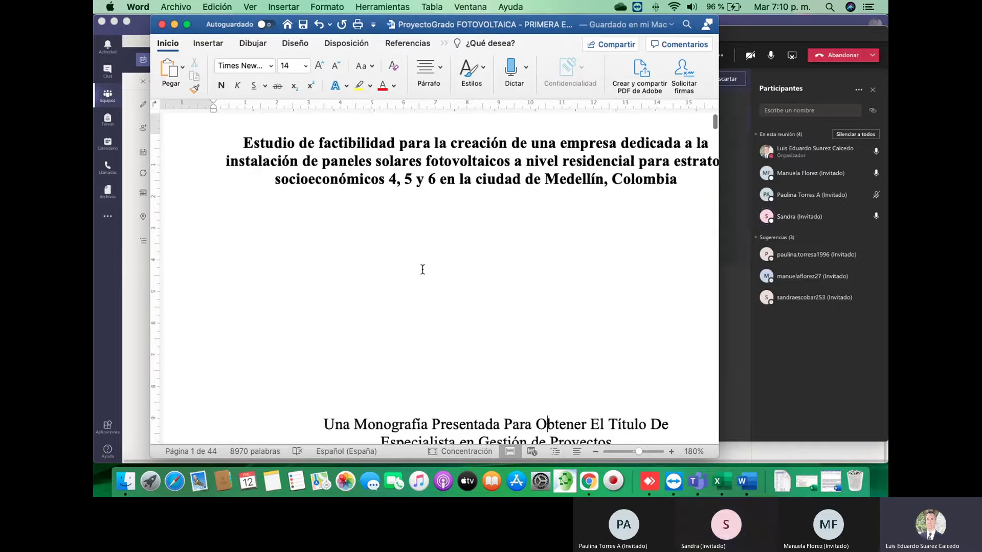
pyautogui.scroll(-4, 422, 270)
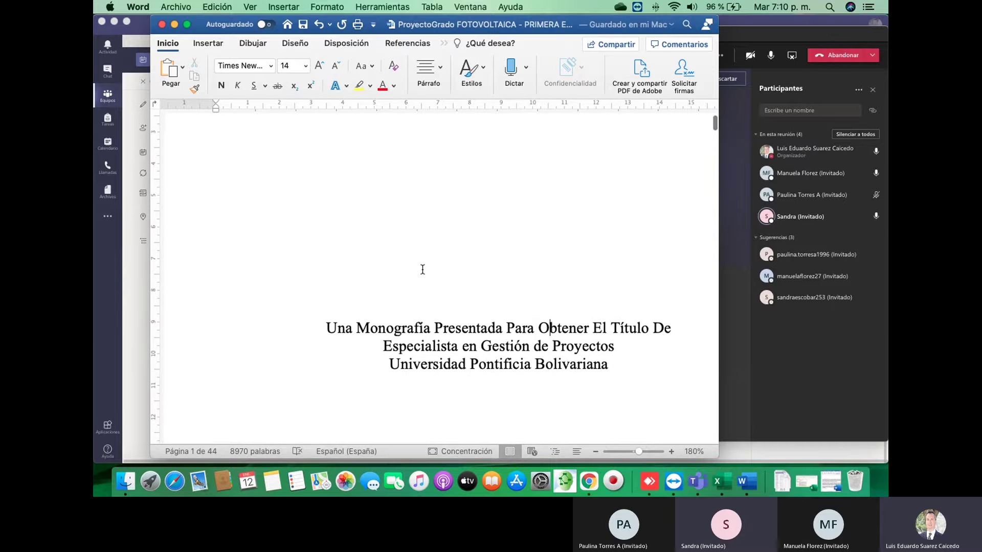
pyautogui.scroll(-5, 422, 270)
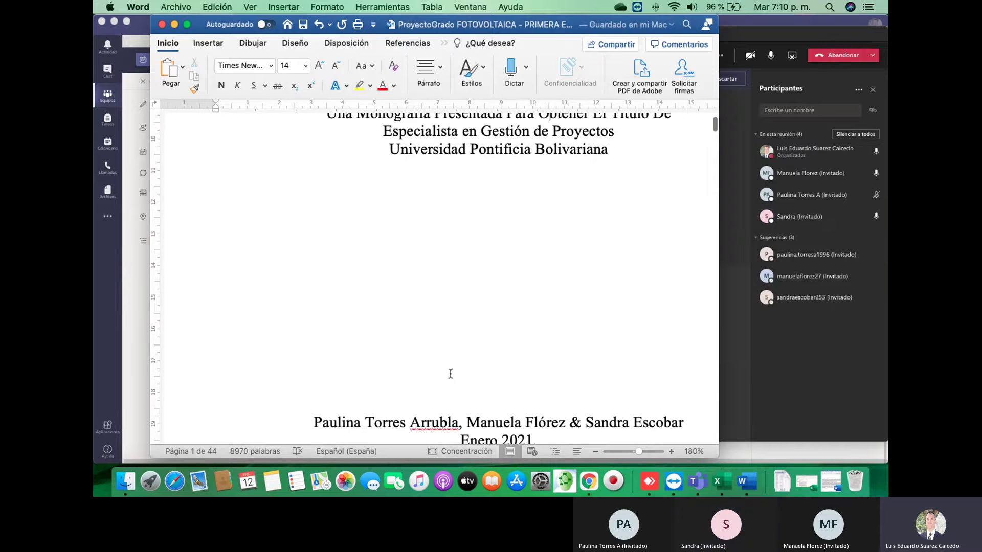
pyautogui.scroll(-3, 469, 379)
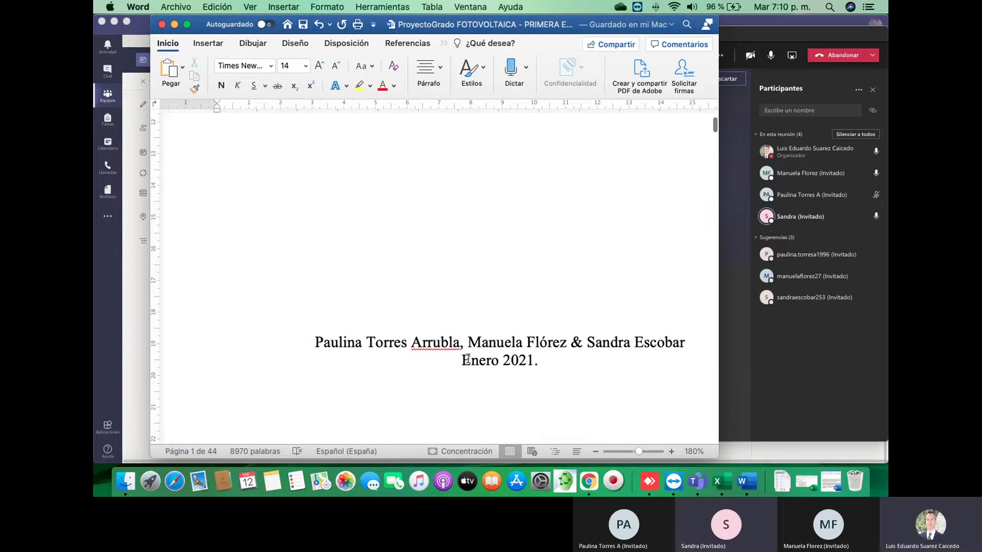
pyautogui.scroll(1, 474, 175)
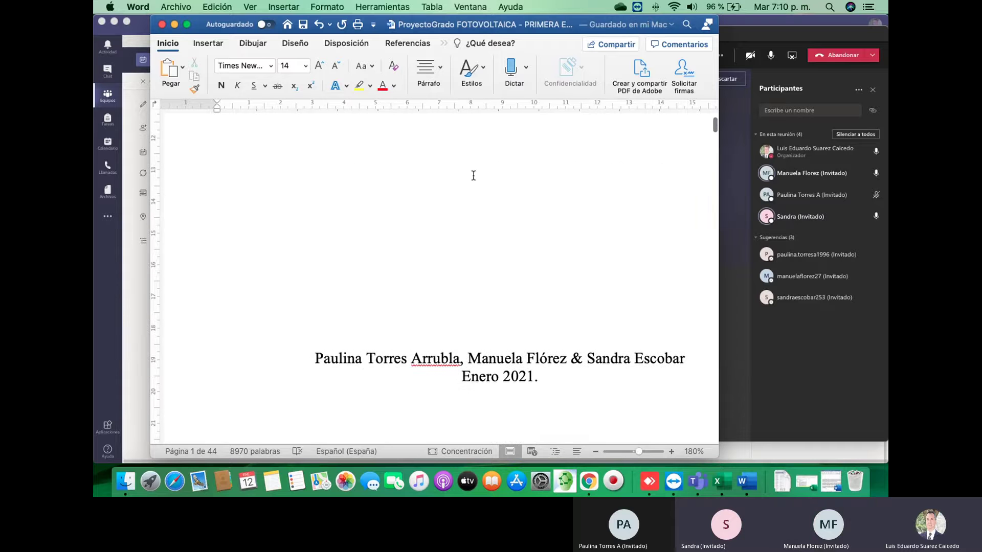
pyautogui.scroll(4, 473, 175)
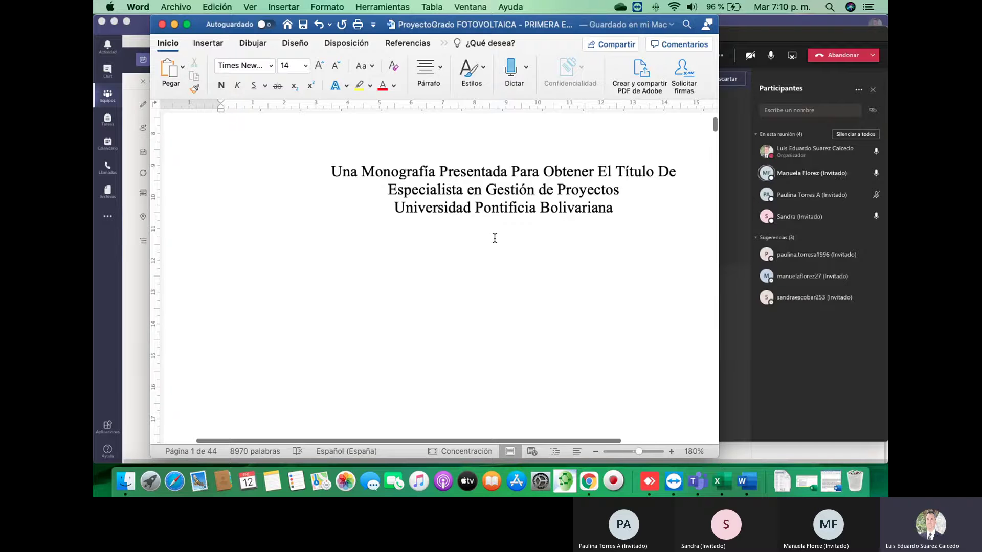
# - Examine the Dedicatoria page and the Abstract page of the monograph
pyautogui.scroll(-5, 480, 272)
pyautogui.scroll(-10, 479, 272)
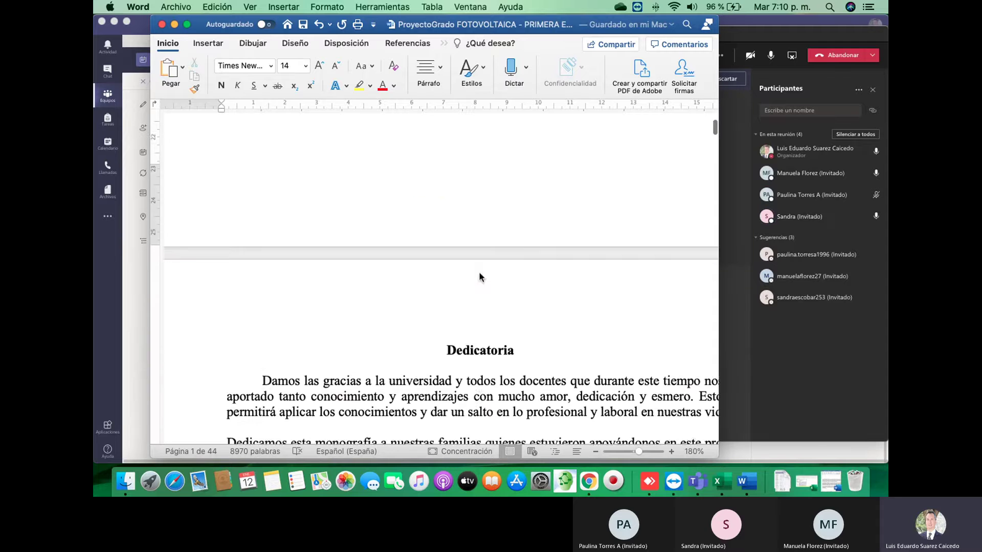
pyautogui.scroll(-5, 480, 273)
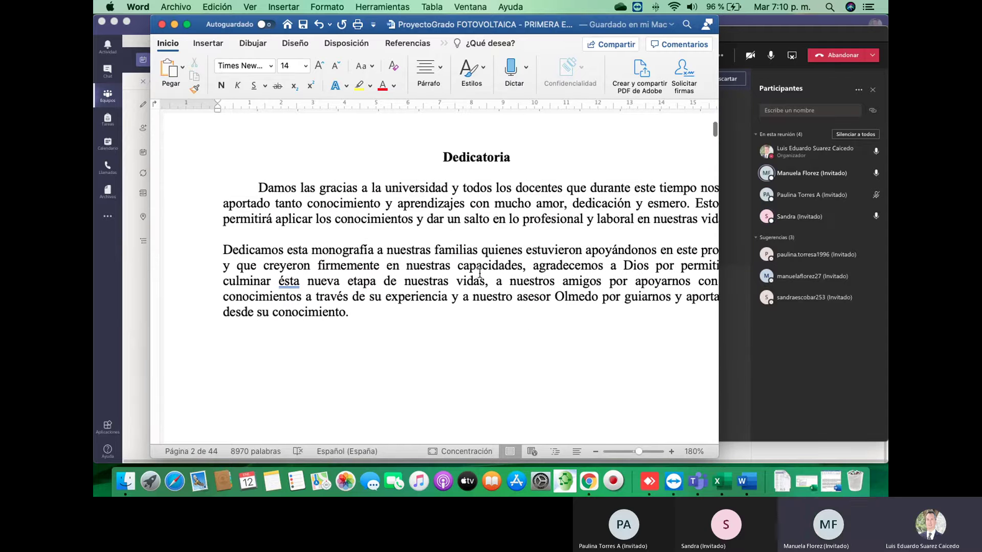
pyautogui.scroll(-10, 479, 273)
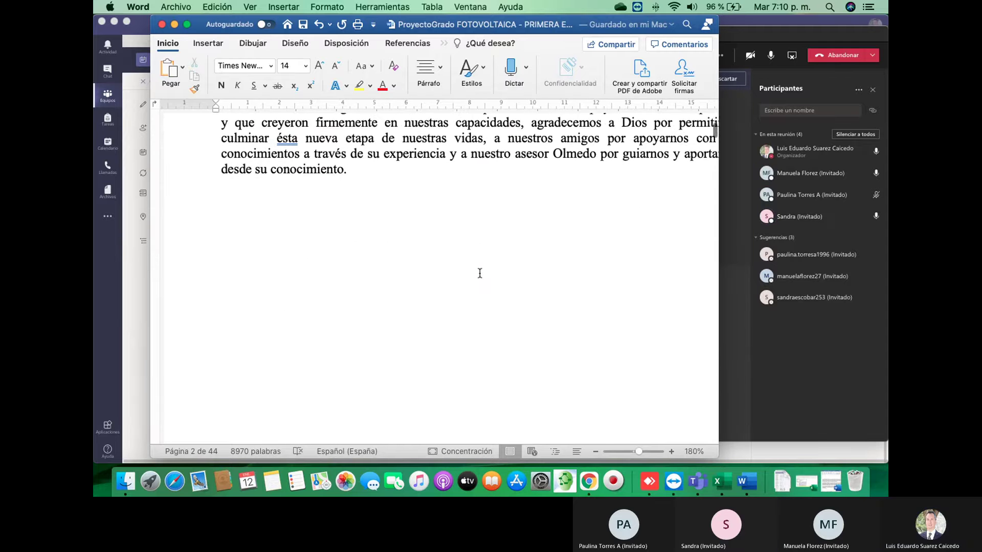
pyautogui.scroll(-2, 479, 272)
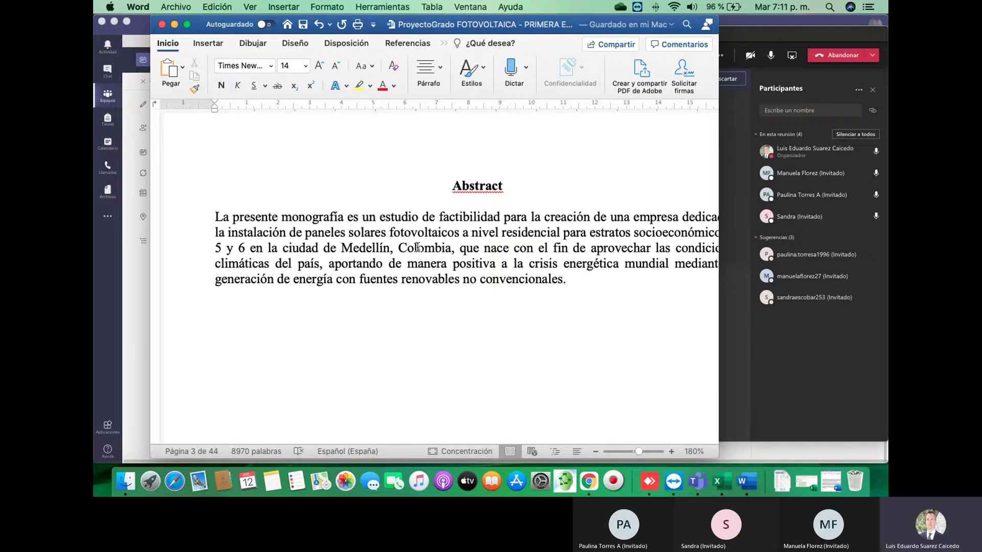
pyautogui.scroll(-5, 417, 248)
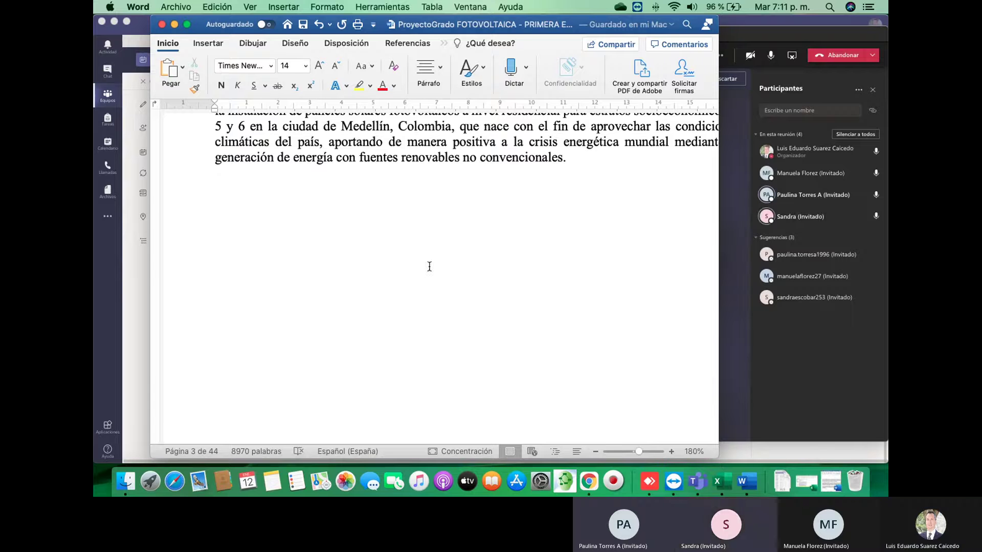
# - Go on from the Abstract and inspect the Tabla de Contenidos page through to its end
pyautogui.click(429, 266)
pyautogui.scroll(-10, 429, 266)
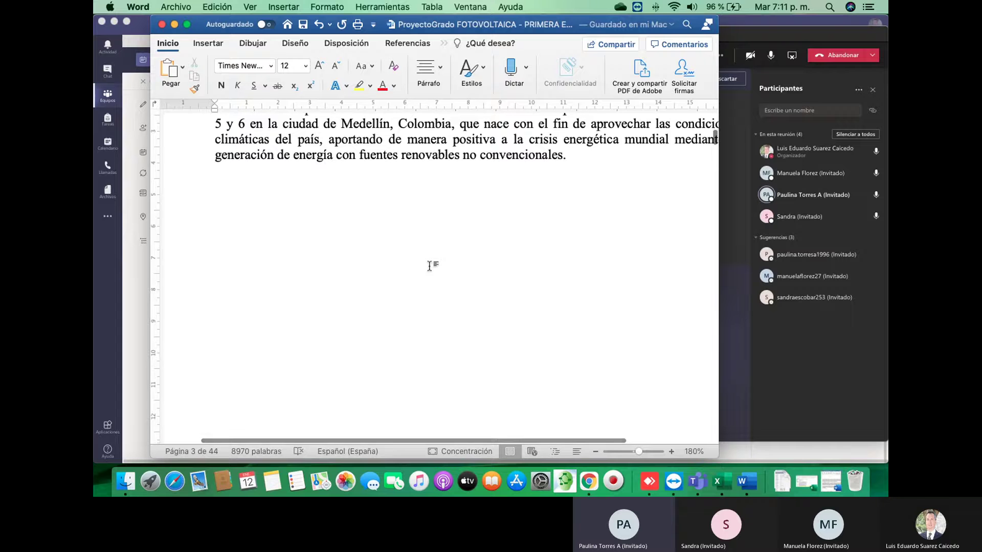
pyautogui.scroll(-10, 429, 266)
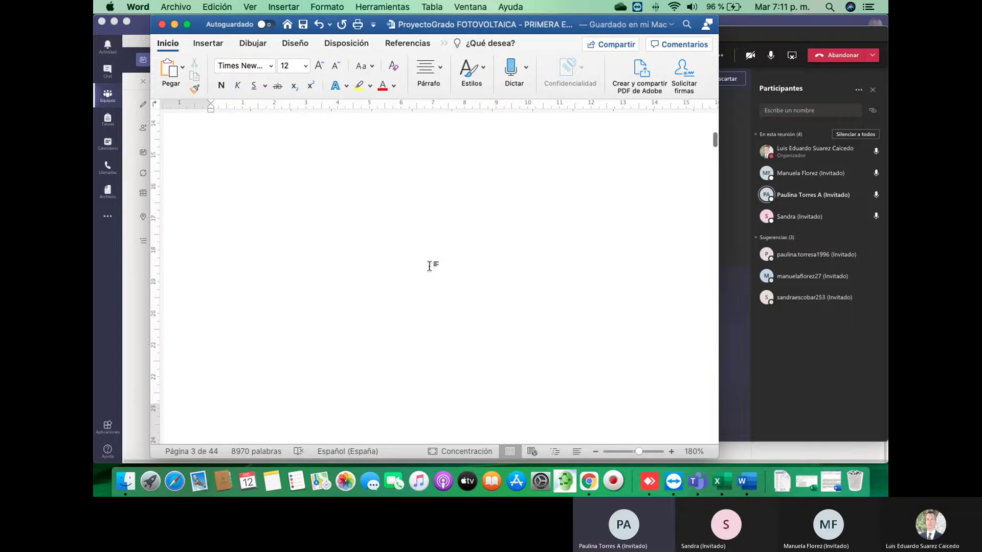
pyautogui.scroll(-5, 479, 278)
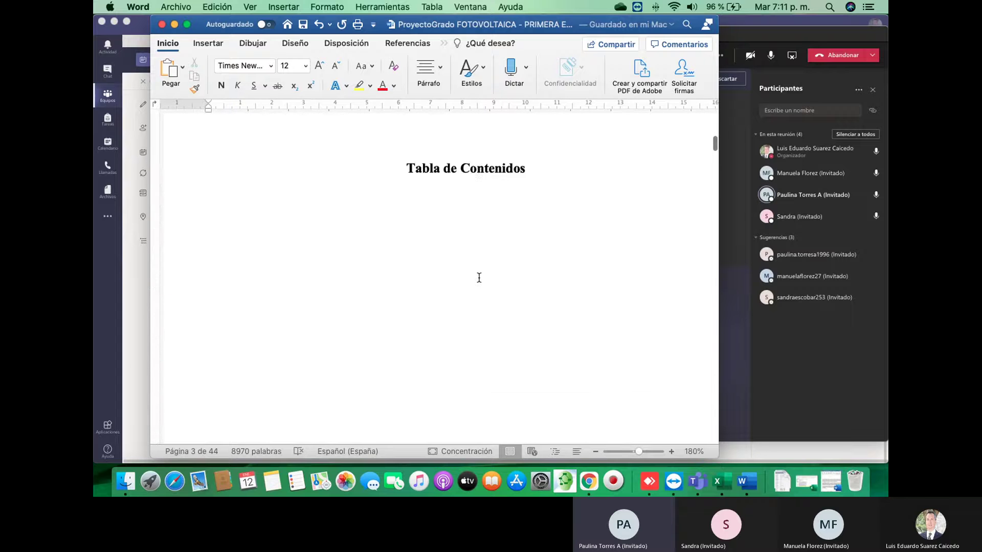
pyautogui.scroll(2, 479, 277)
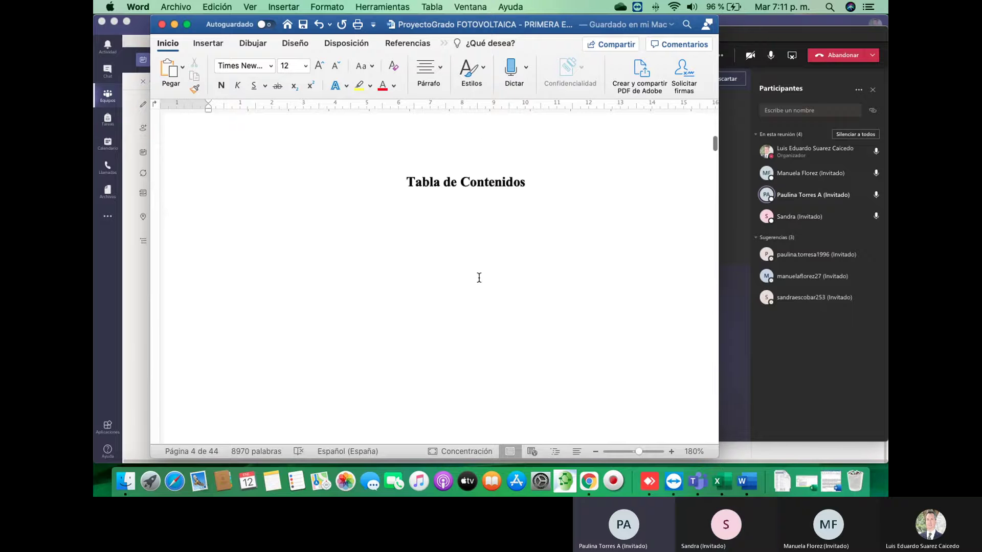
pyautogui.scroll(-2, 479, 278)
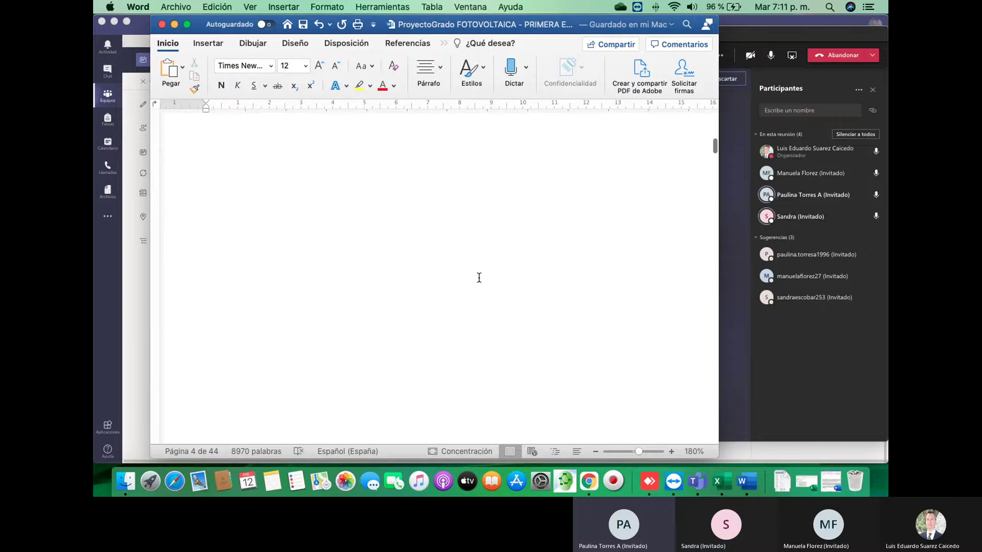
pyautogui.scroll(-2, 479, 278)
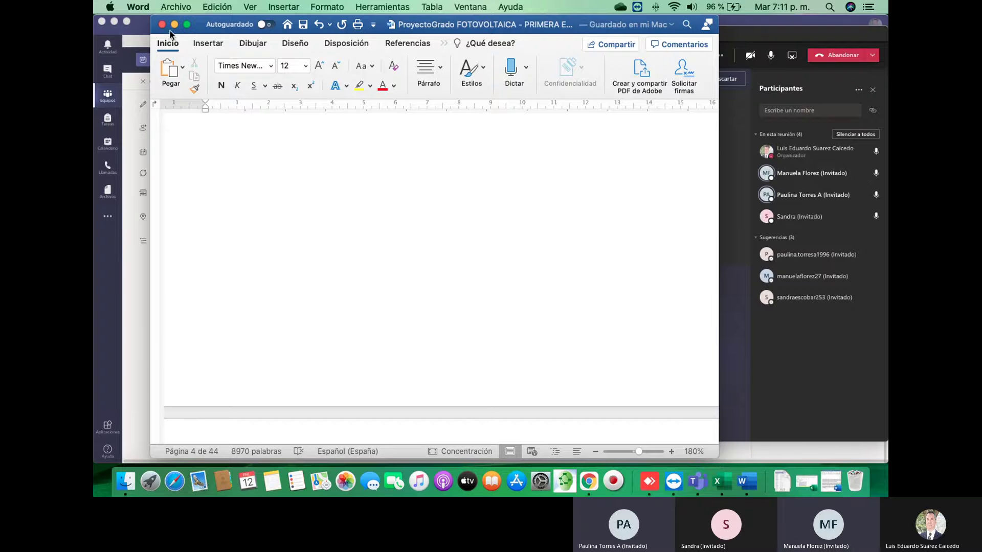
# - Examine the Lista de tablas, Lista de figuras and Lista de anexos pages that follow the table of contents
pyautogui.scroll(-6, 343, 199)
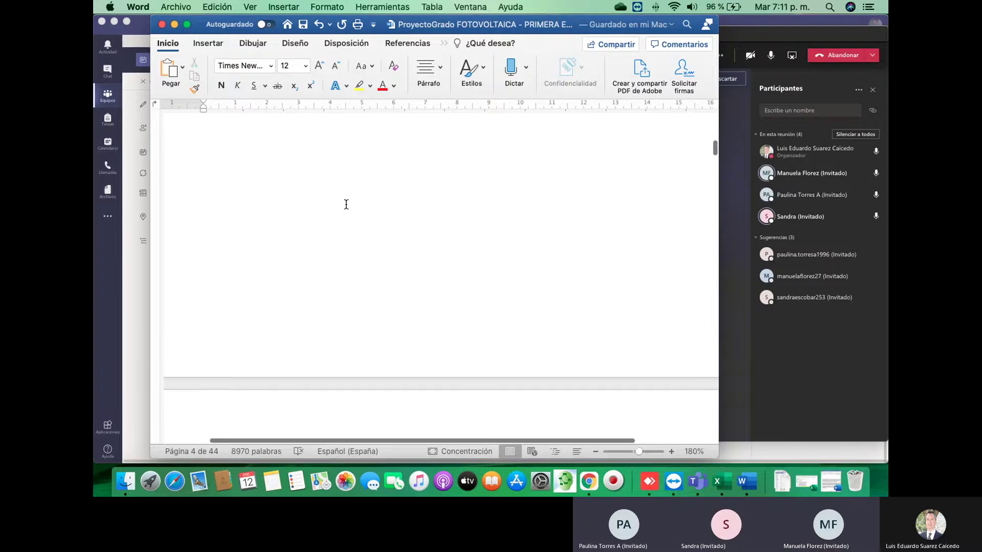
pyautogui.scroll(-2, 345, 206)
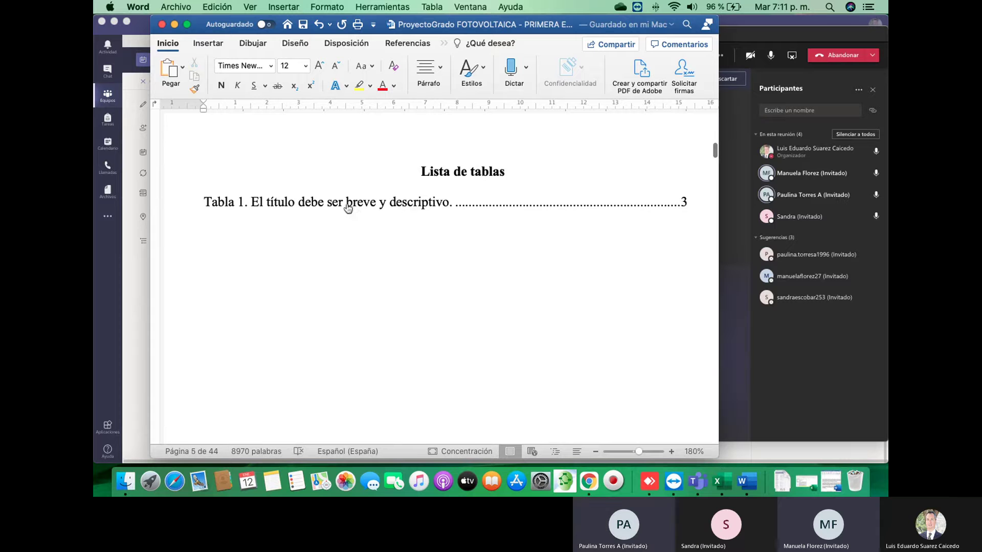
pyautogui.scroll(-5, 467, 298)
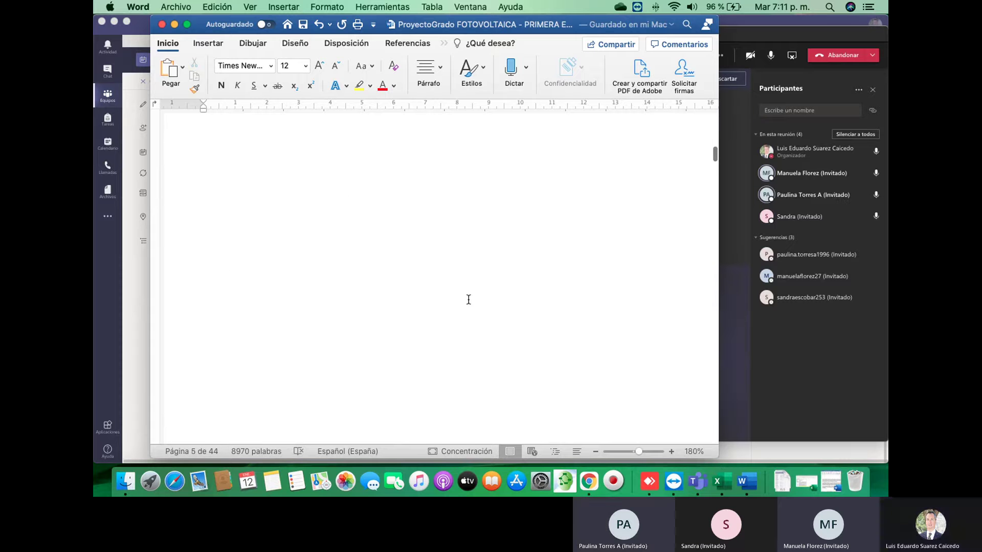
pyautogui.scroll(-6, 469, 299)
pyautogui.scroll(-4, 468, 300)
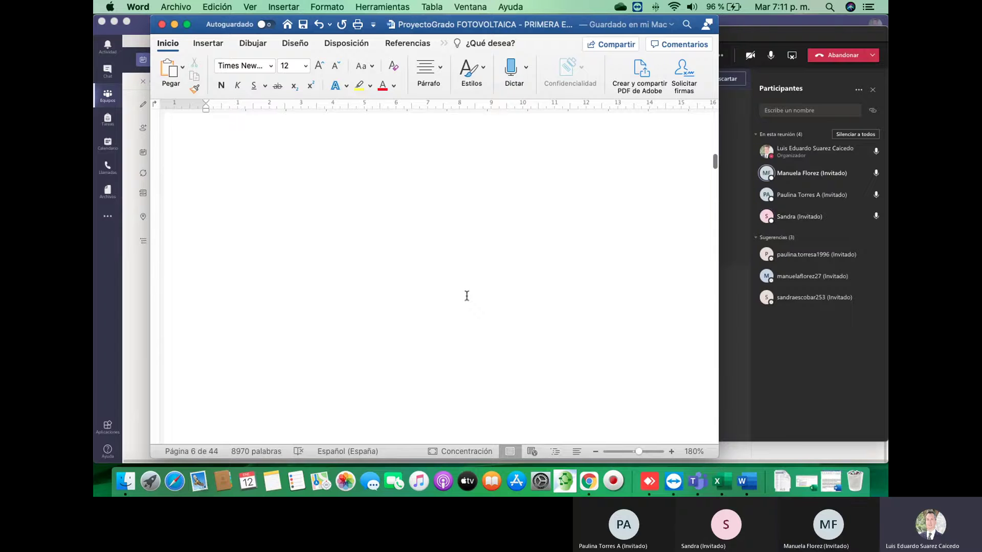
pyautogui.scroll(-8, 467, 295)
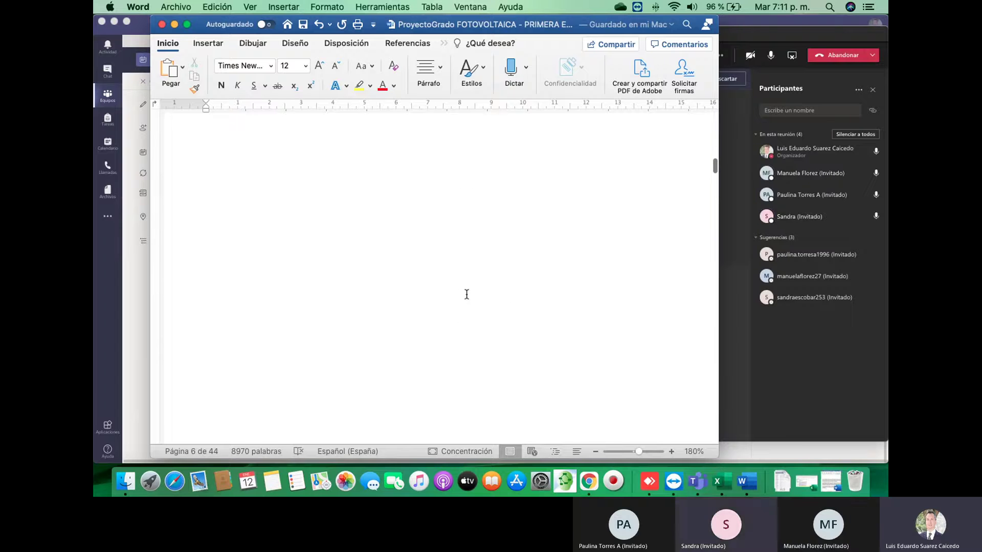
pyautogui.scroll(-3, 460, 296)
pyautogui.scroll(10, 457, 298)
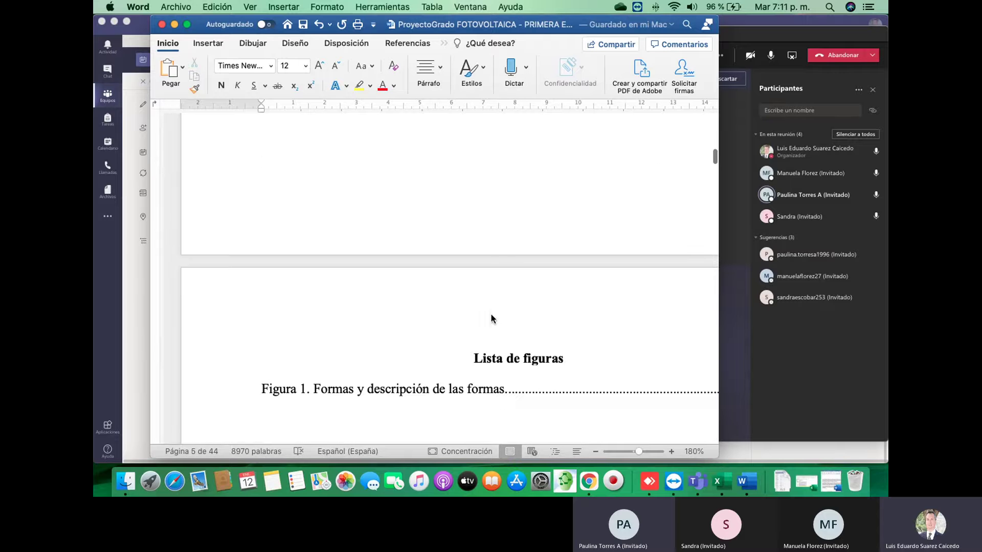
pyautogui.scroll(-10, 464, 334)
pyautogui.scroll(-15, 465, 334)
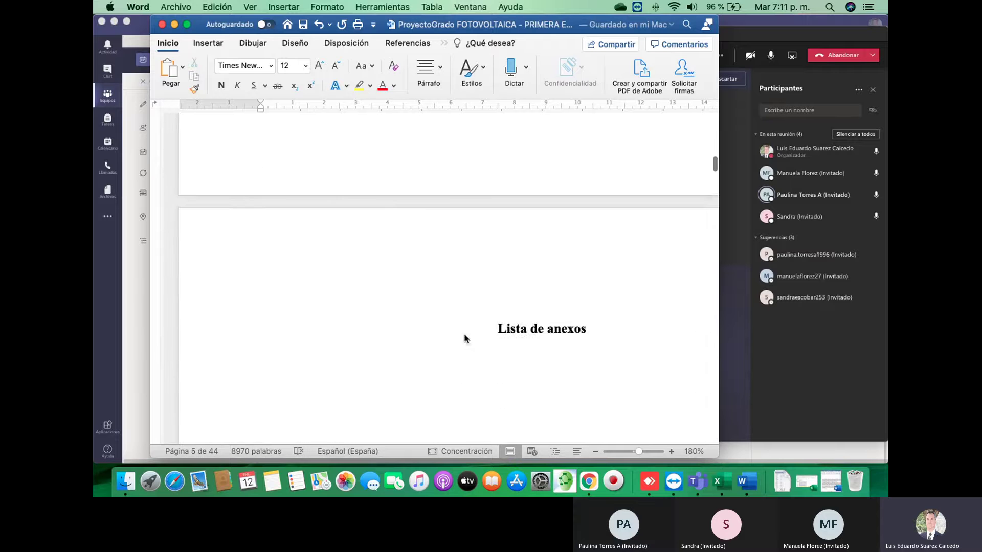
# - Center the "1. INTRODUCCIÓN" heading at the start of the Introduction page
pyautogui.scroll(-15, 465, 335)
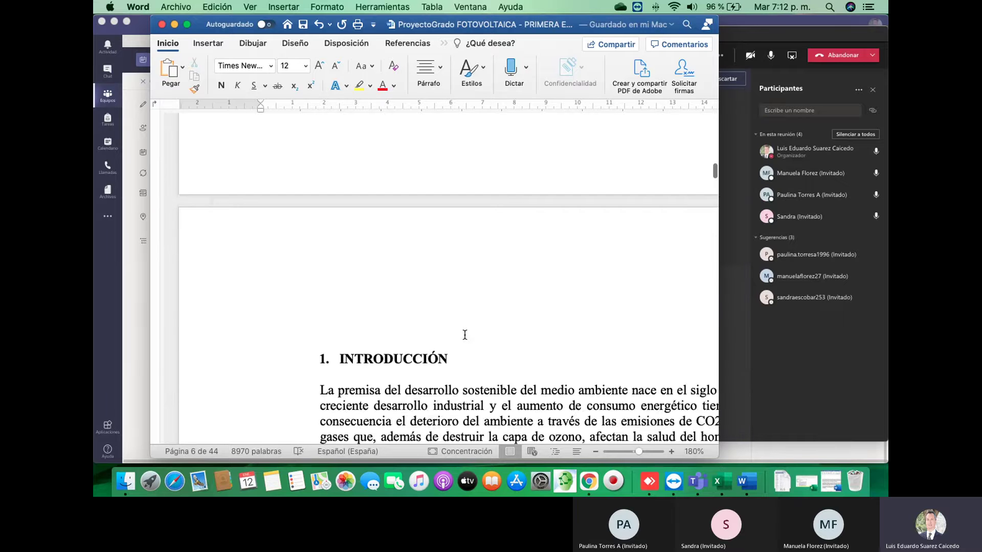
pyautogui.hscroll(2, 464, 335)
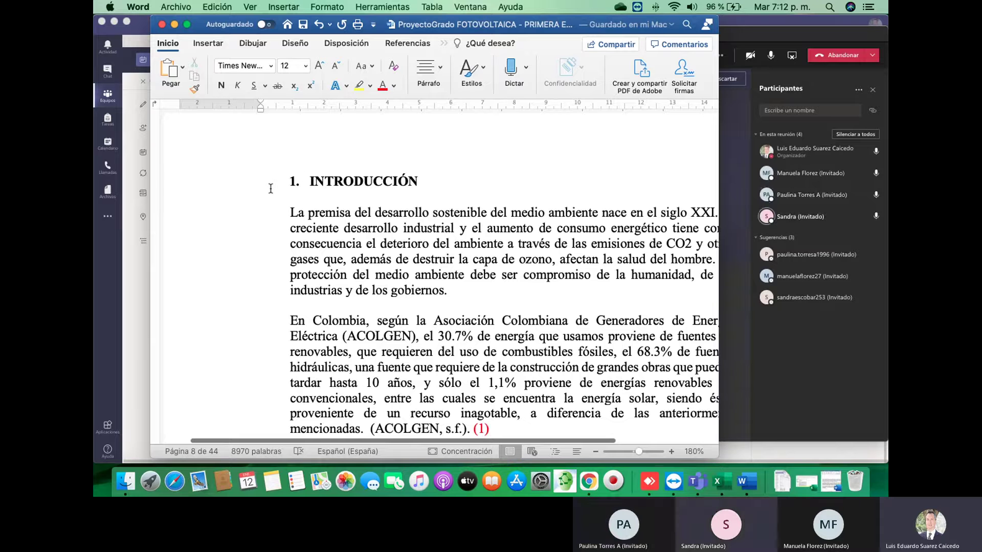
pyautogui.click(210, 191)
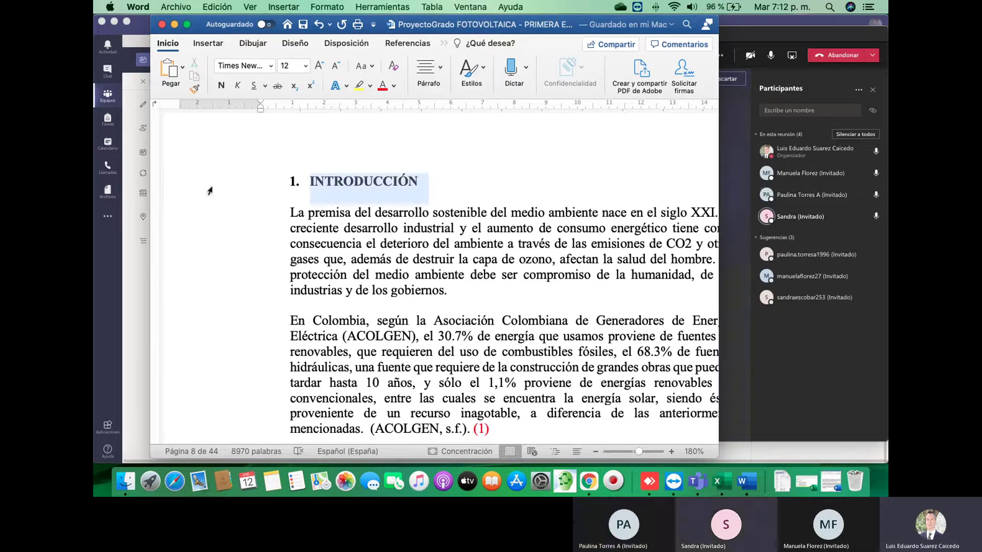
pyautogui.click(441, 68)
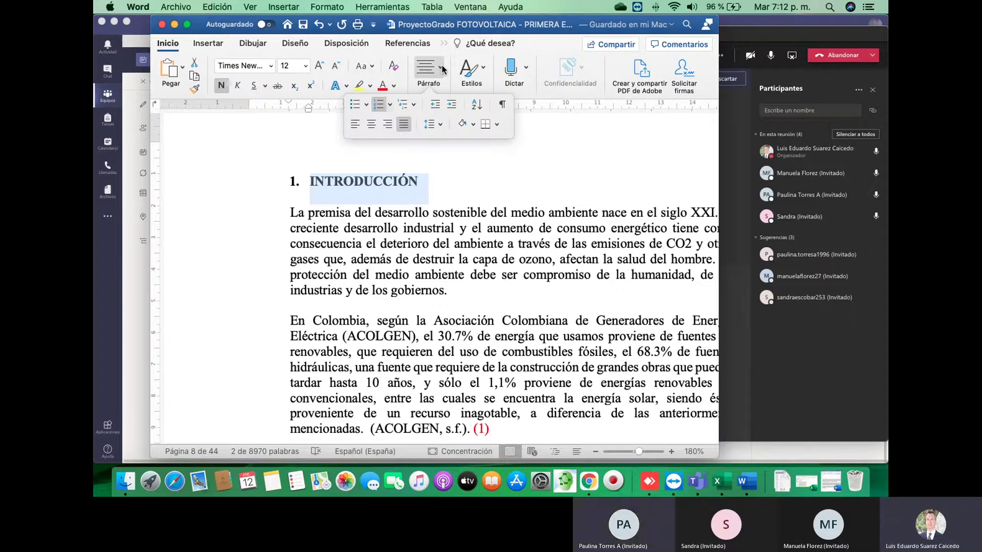
pyautogui.click(369, 125)
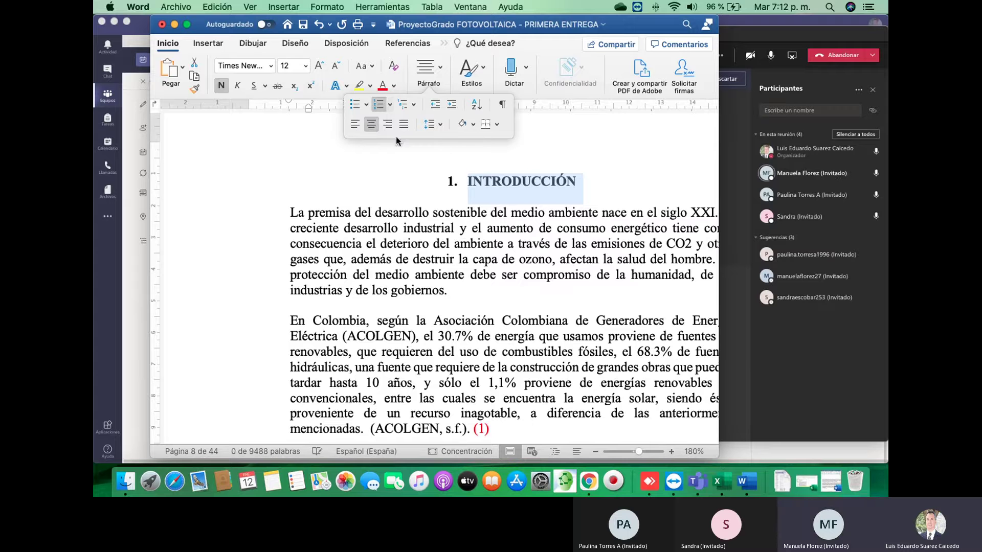
# - Read the Introduction paragraph that cites ACOLGEN and bring up the citation and bibliography tools
pyautogui.scroll(-2, 448, 236)
pyautogui.scroll(-7, 448, 235)
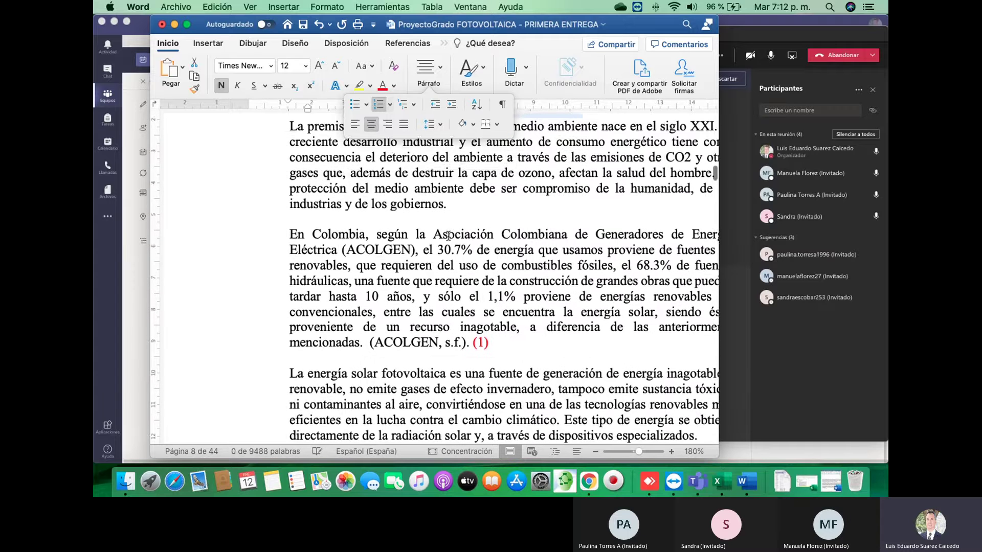
pyautogui.click(398, 281)
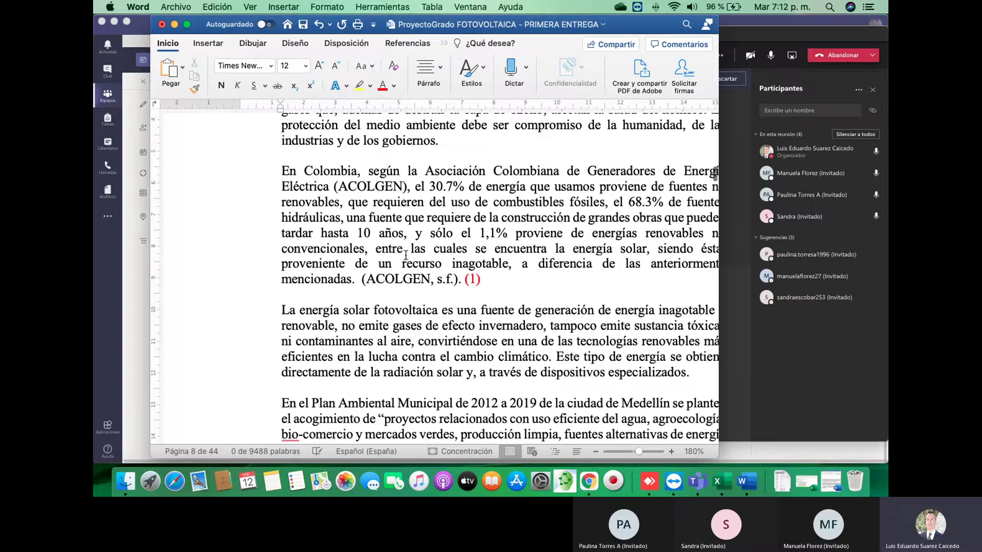
pyautogui.scroll(-2, 395, 255)
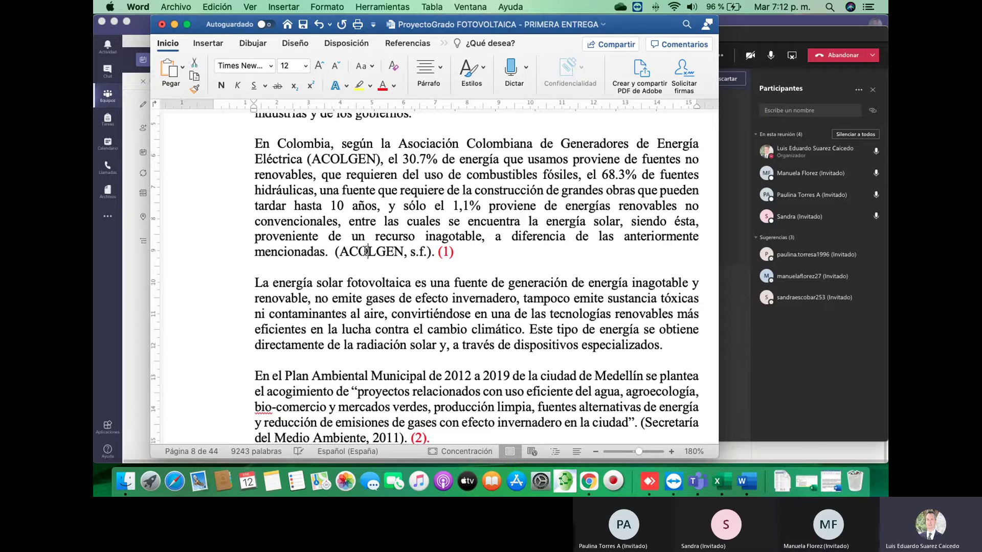
pyautogui.click(401, 44)
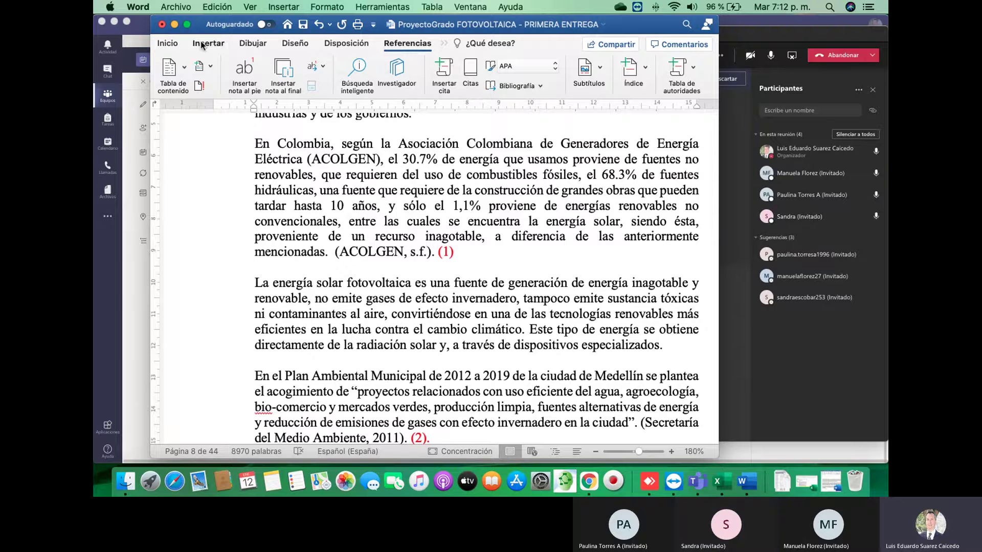
pyautogui.click(169, 45)
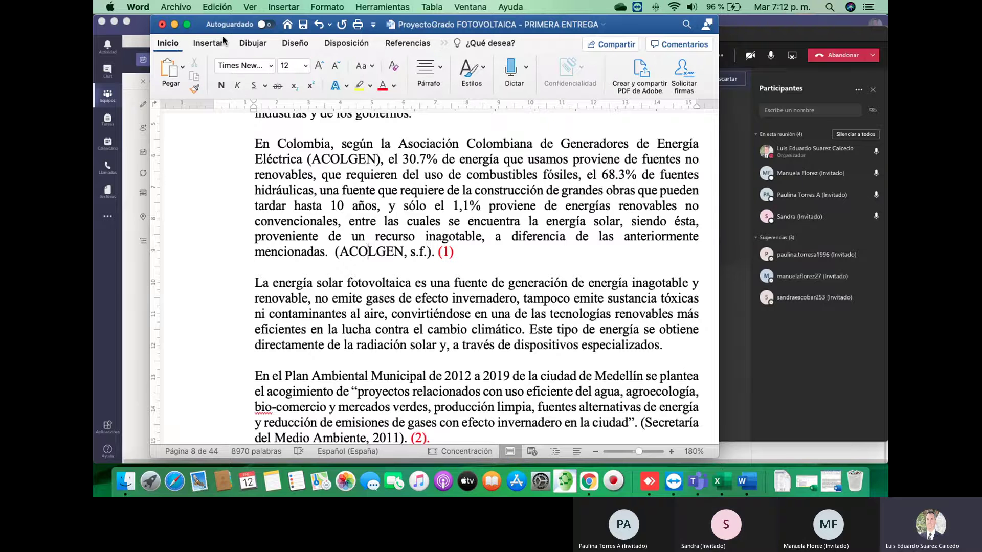
pyautogui.click(401, 43)
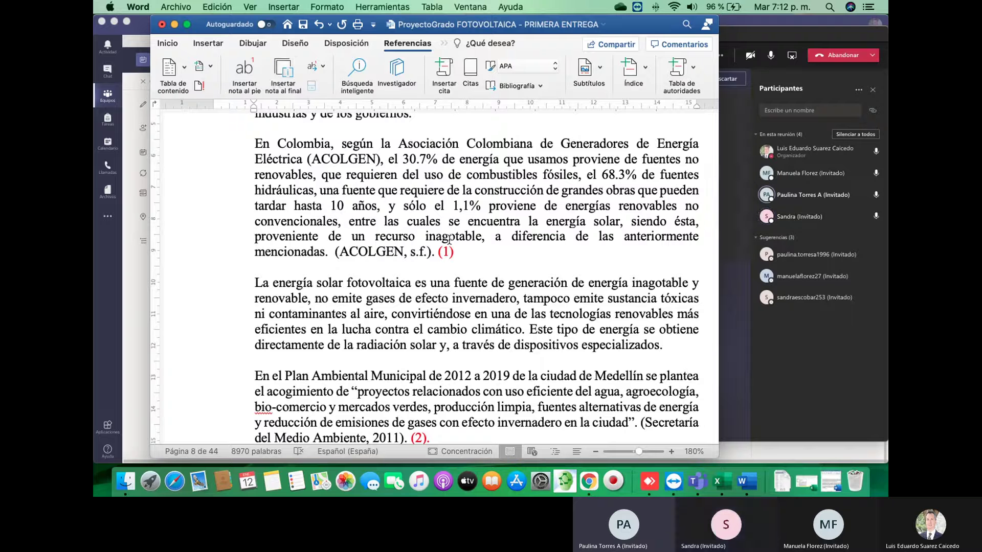
# - Check whether the (ACOLGEN, s.f.) and (Secretaría del Medio Ambiente, 2011) references in the Introduction are inserted as citation fields
pyautogui.scroll(-3, 389, 306)
pyautogui.click(338, 381)
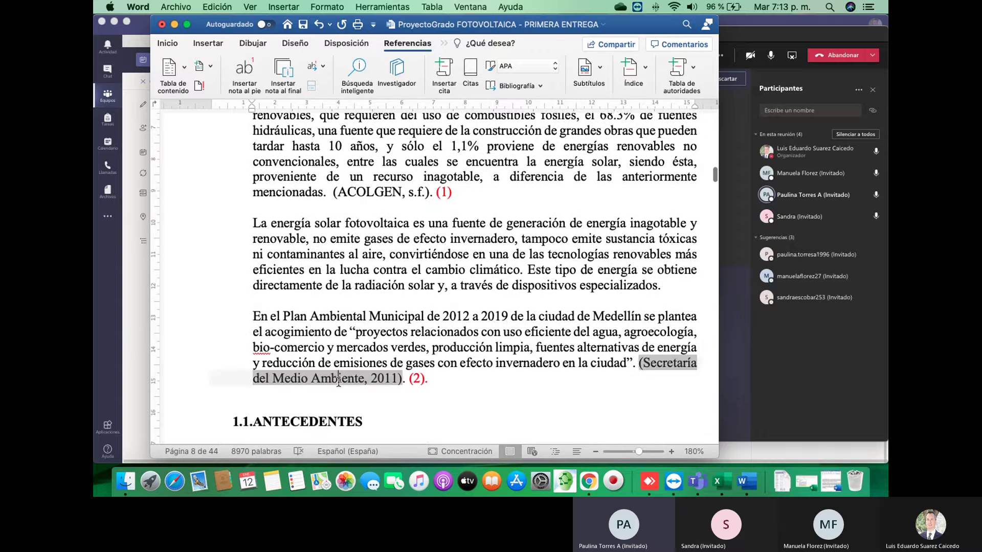
pyautogui.click(668, 364)
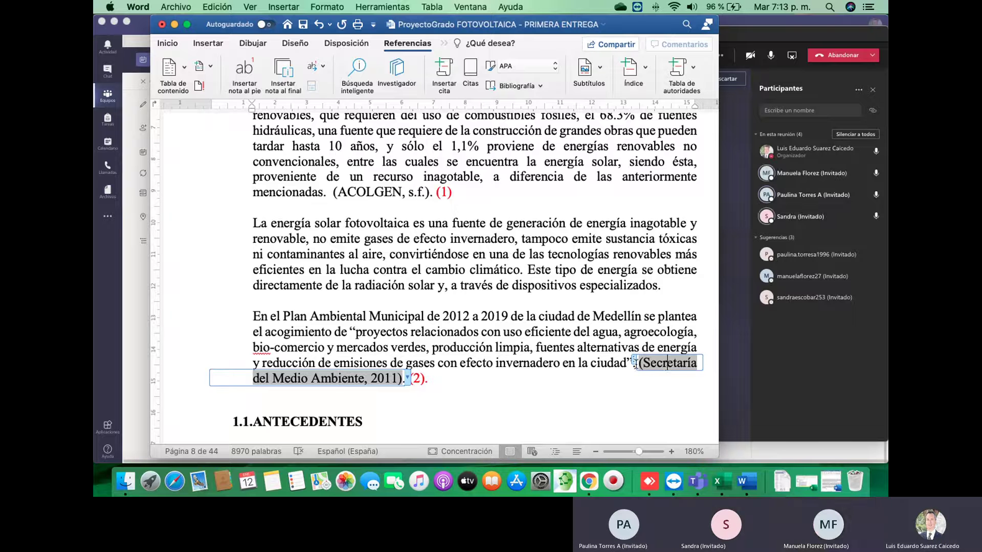
pyautogui.click(425, 222)
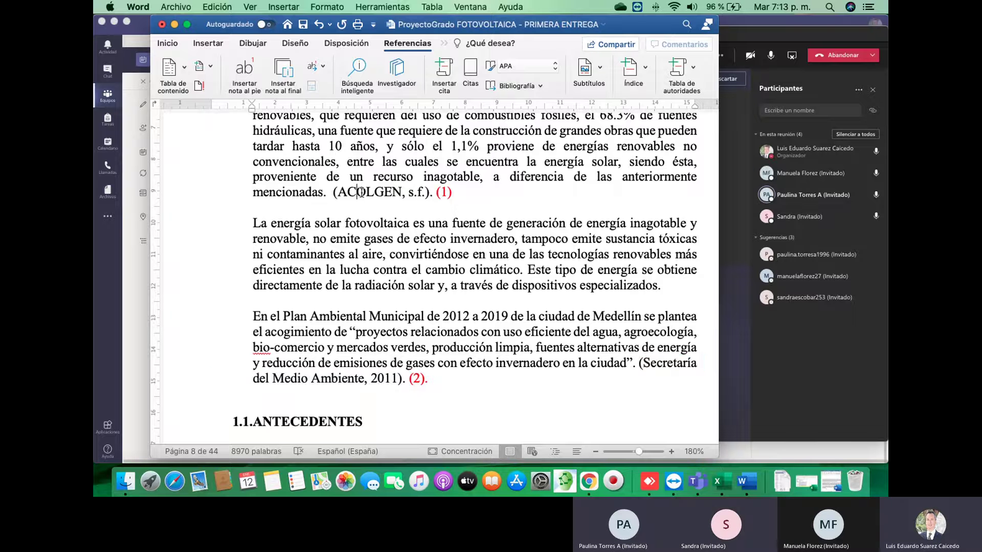
pyautogui.moveTo(332, 192); pyautogui.dragTo(439, 193)
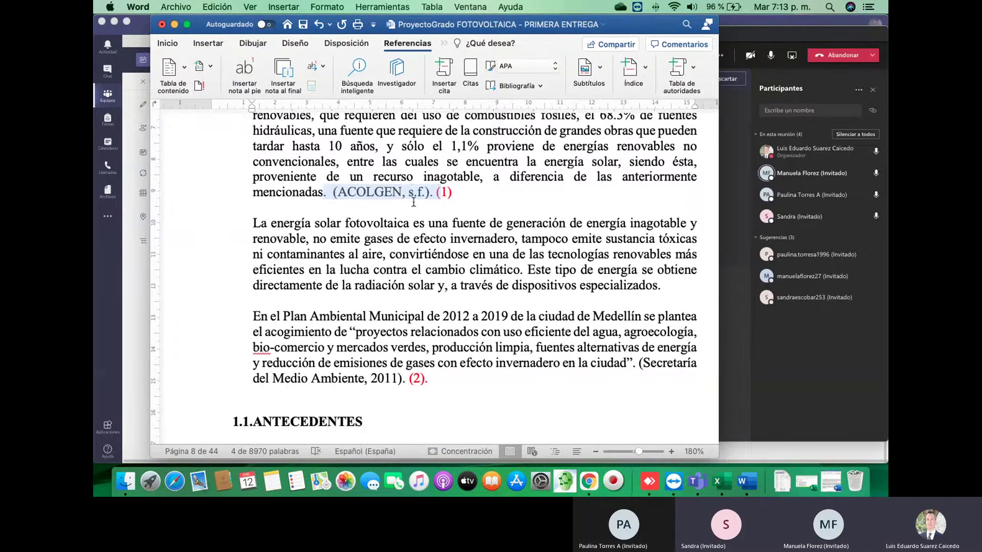
pyautogui.scroll(2, 414, 199)
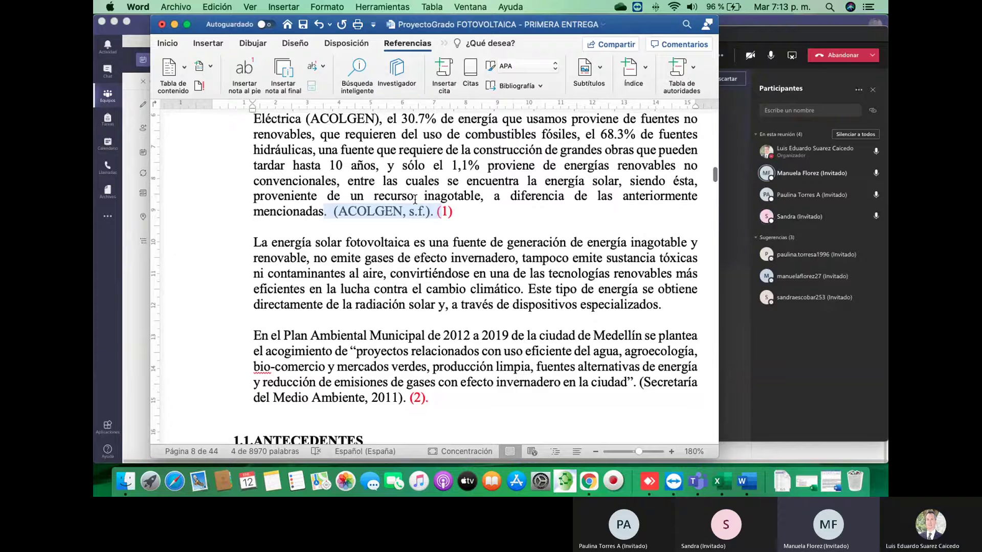
pyautogui.click(408, 223)
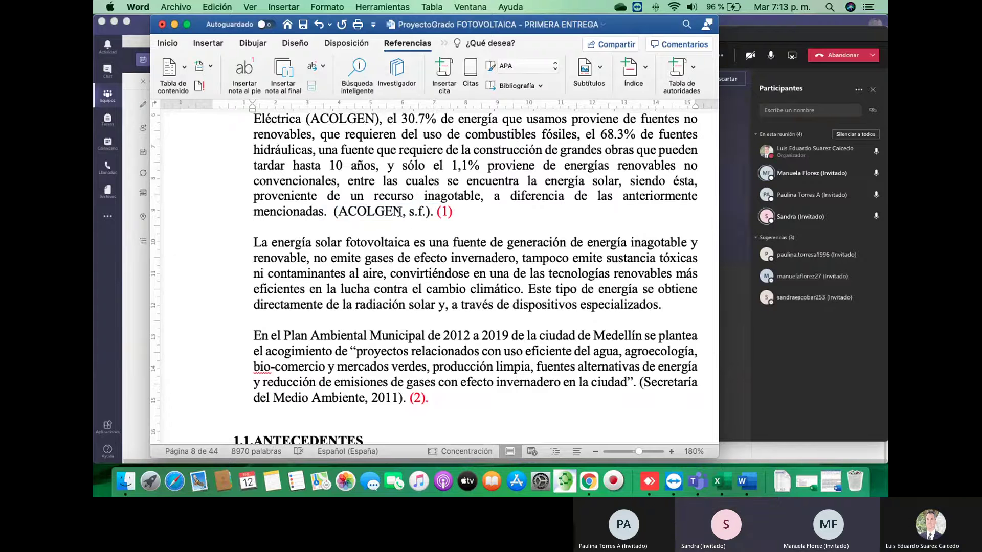
pyautogui.moveTo(335, 211); pyautogui.dragTo(431, 213)
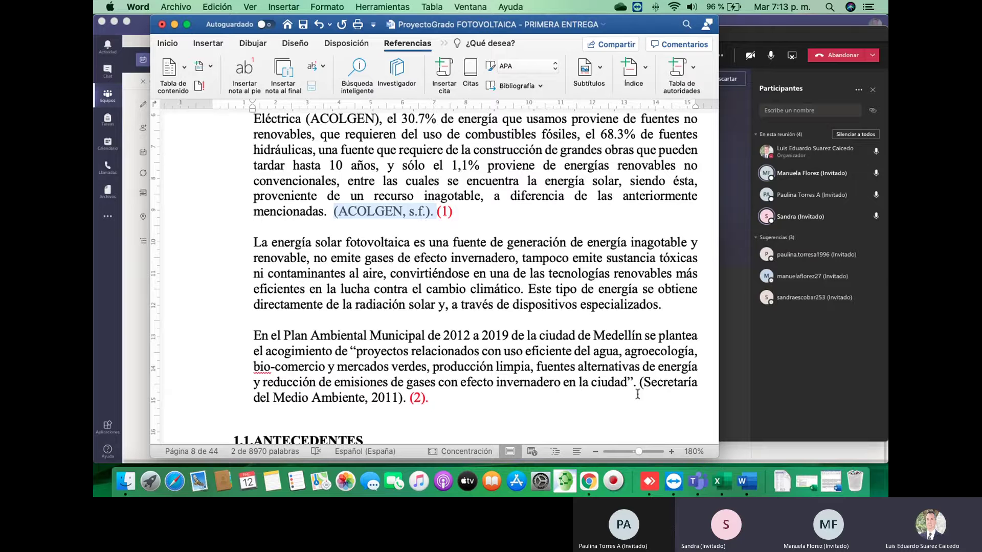
pyautogui.click(667, 384)
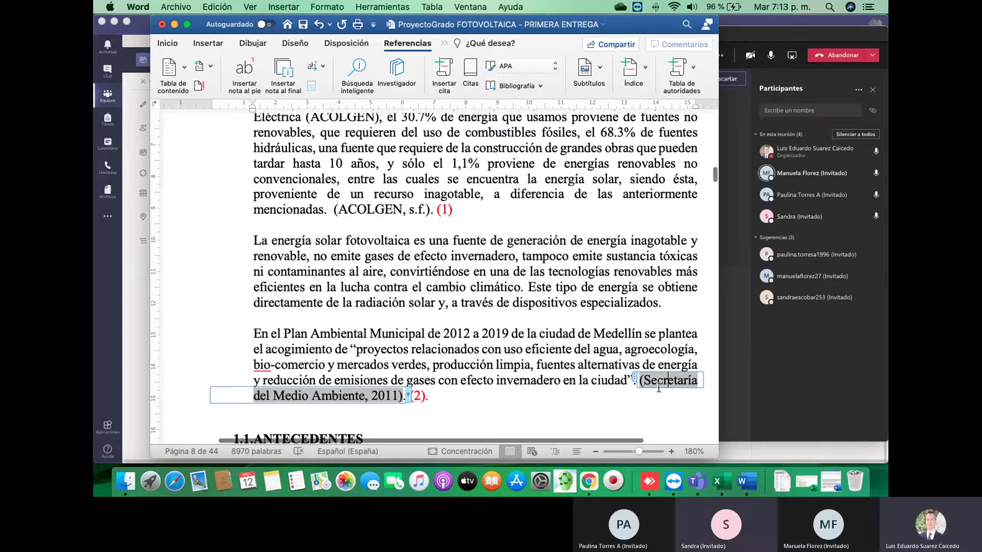
# - Review the whole Introduction again, from its heading to the beginning of section 1.1 ANTECEDENTES
pyautogui.scroll(-3, 460, 399)
pyautogui.scroll(1, 438, 198)
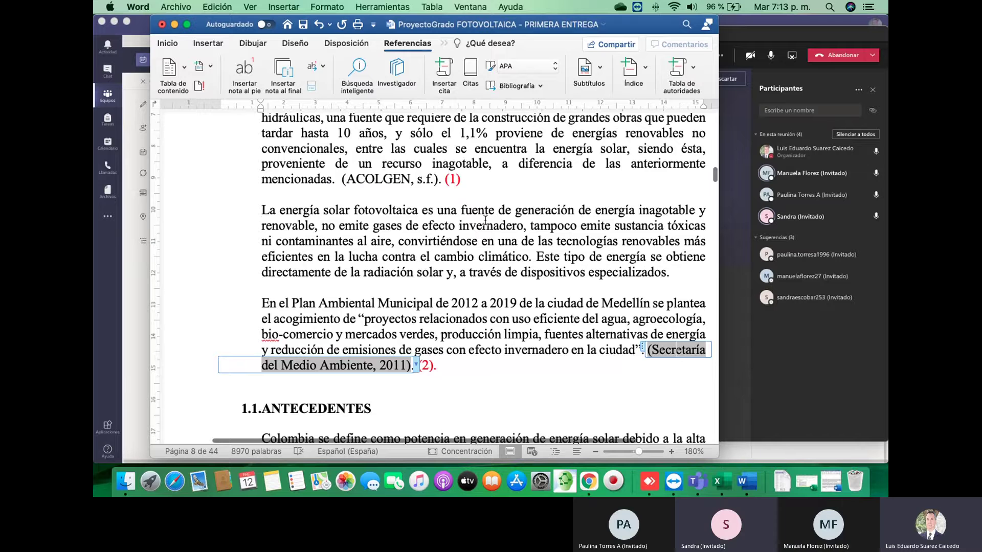
pyautogui.scroll(-3, 485, 221)
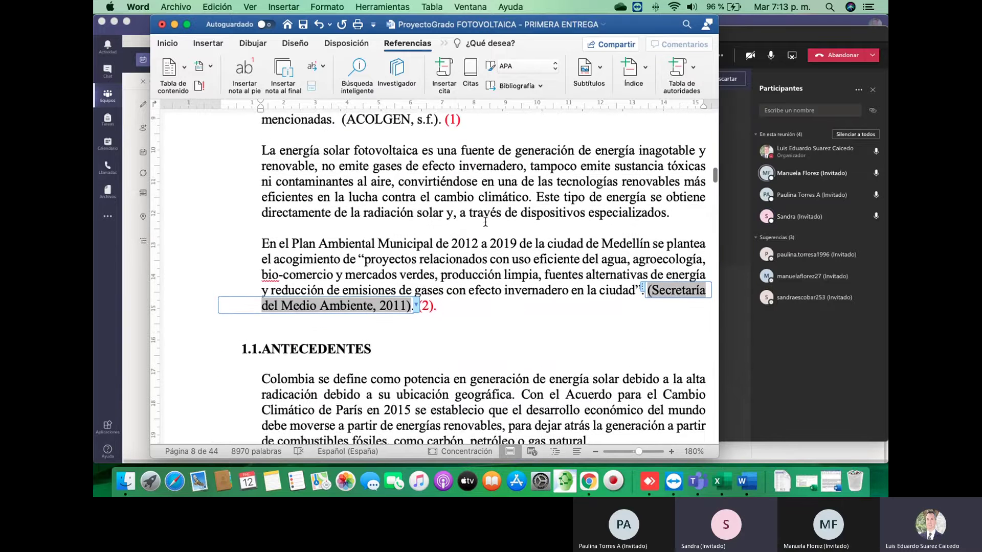
pyautogui.scroll(-2, 485, 221)
pyautogui.scroll(6, 484, 221)
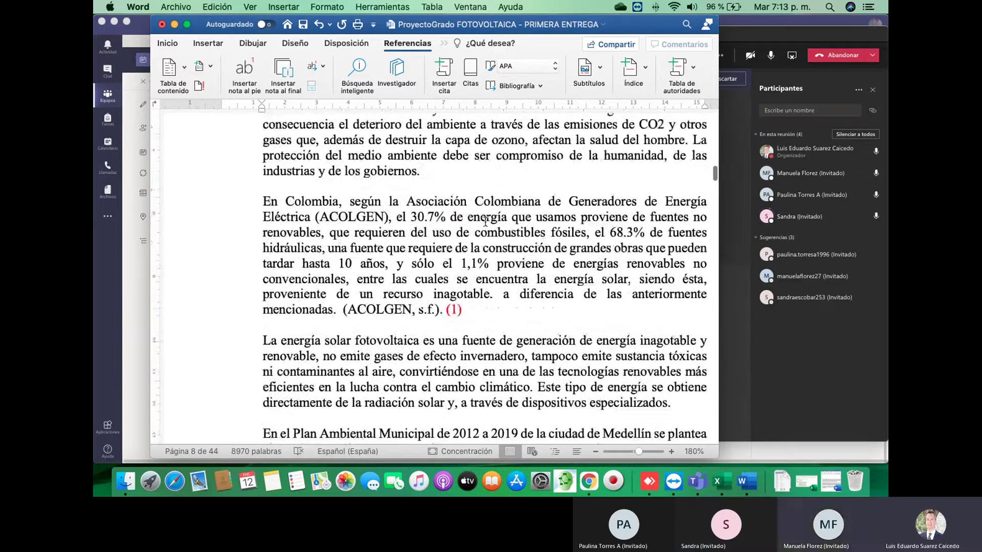
pyautogui.scroll(4, 485, 221)
pyautogui.scroll(-8, 485, 221)
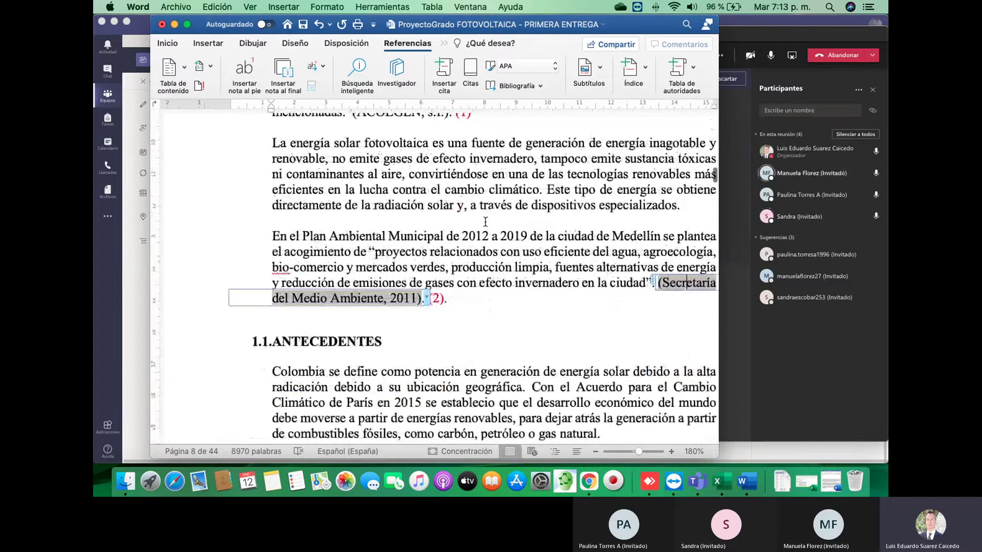
pyautogui.scroll(-1, 485, 221)
pyautogui.scroll(3, 483, 179)
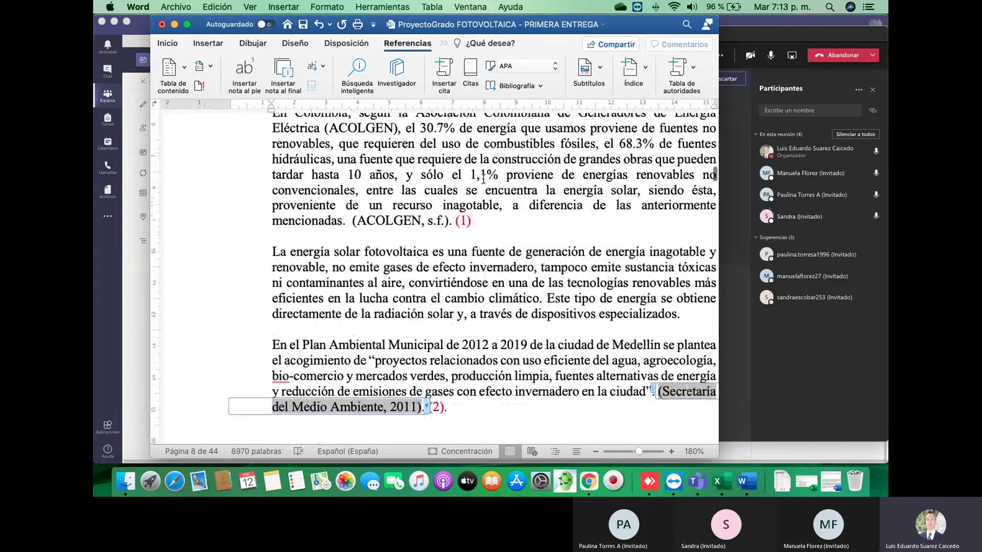
pyautogui.scroll(5, 483, 179)
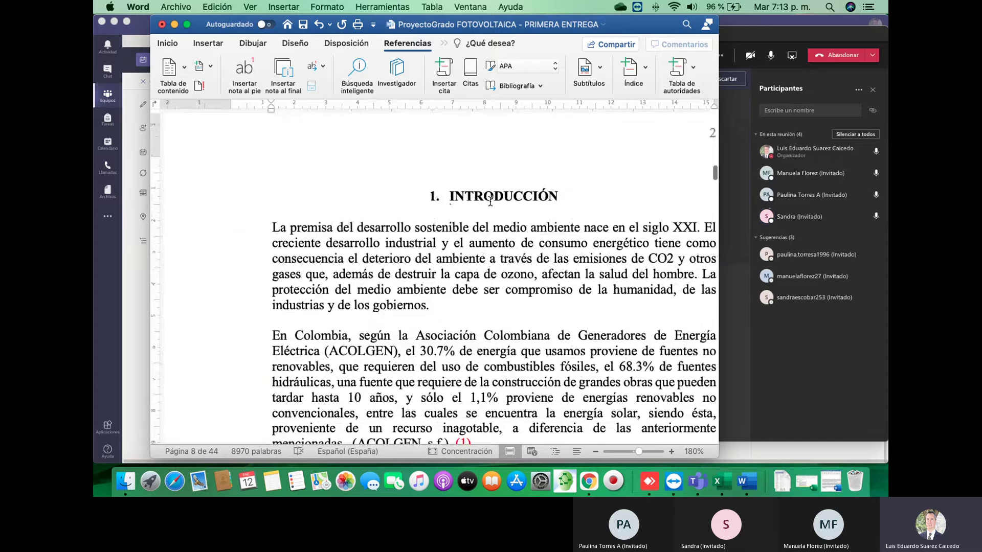
# - Add a space between the section number and the title ANTECEDENTES, keeping the title's initial A
pyautogui.scroll(-9, 496, 206)
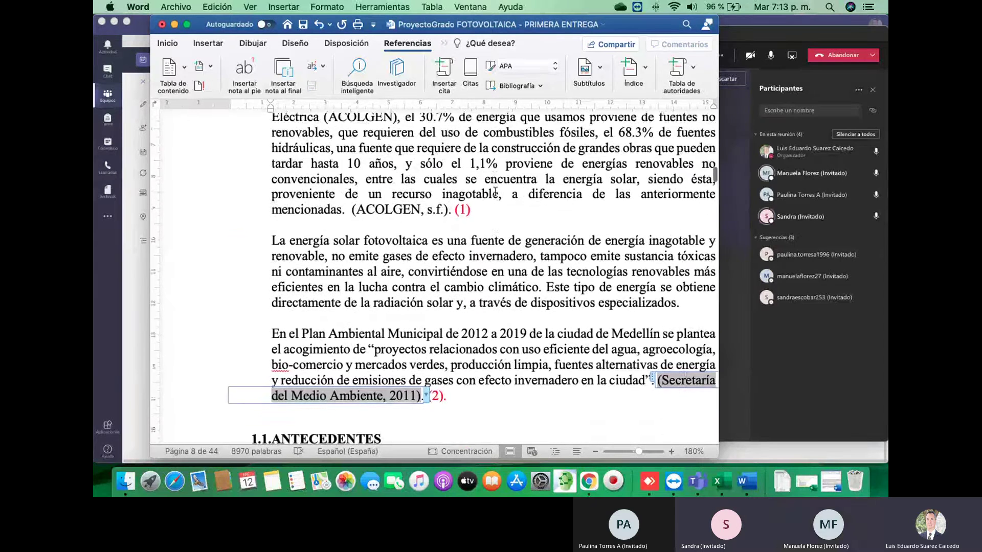
pyautogui.scroll(1, 495, 192)
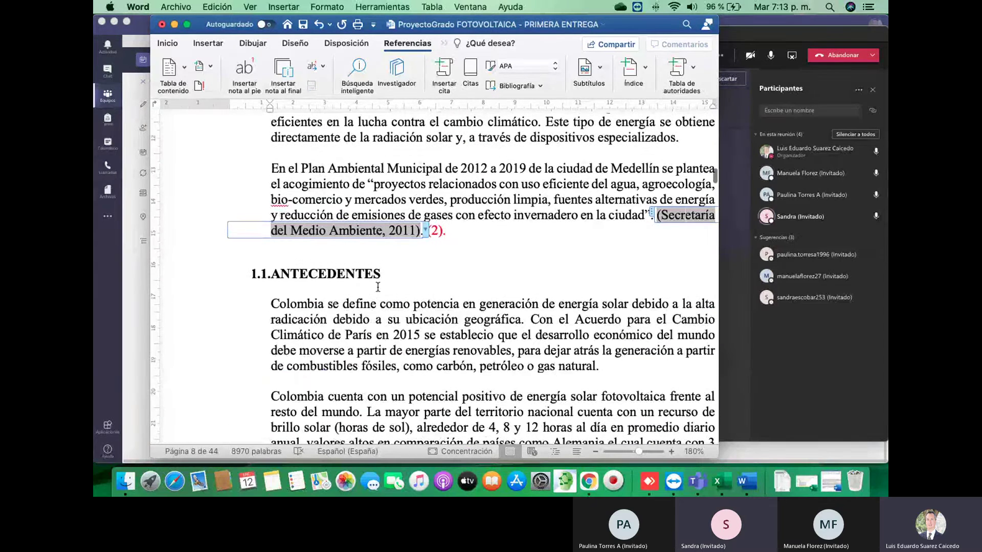
pyautogui.click(270, 276)
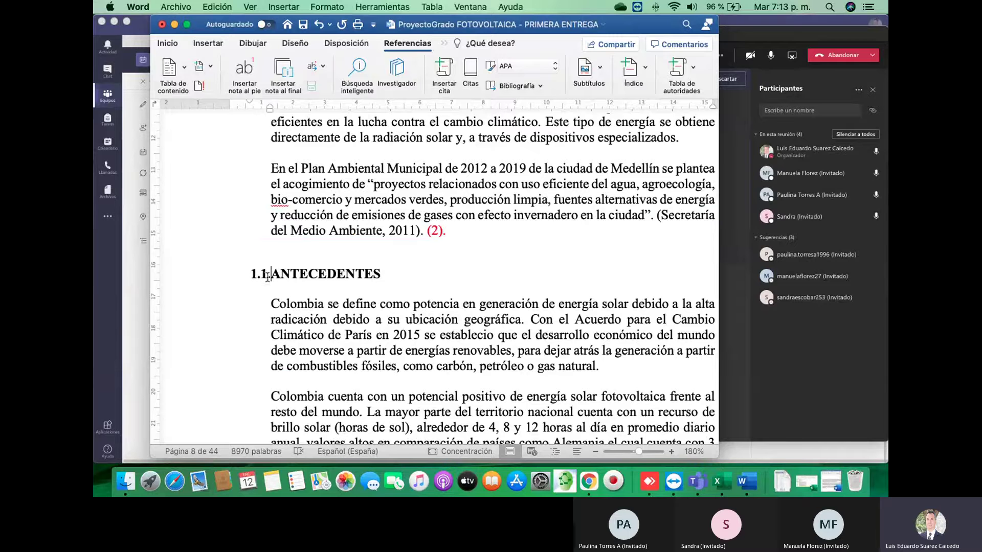
pyautogui.write('.')
pyautogui.click(319, 25)
pyautogui.hotkey('shift', 'Right')
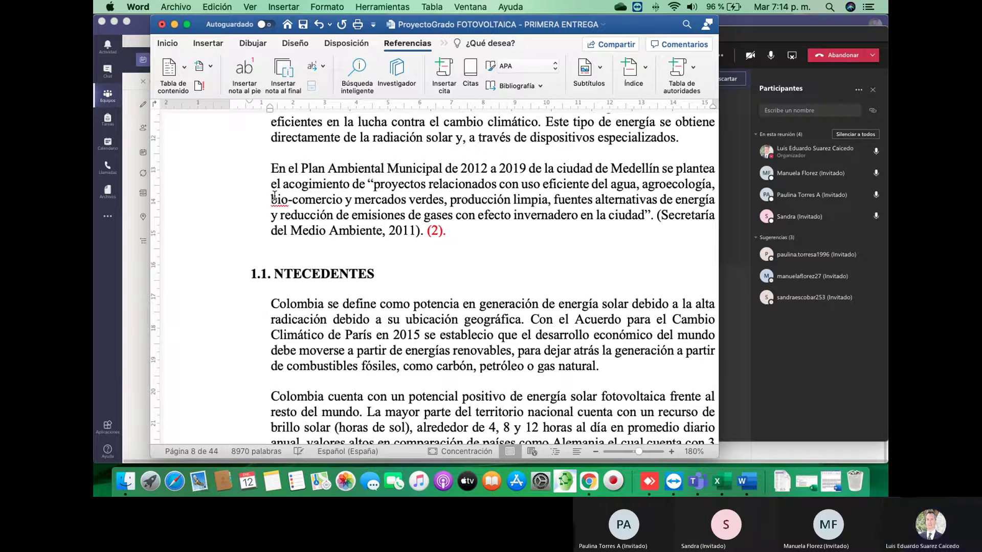
pyautogui.write('A')
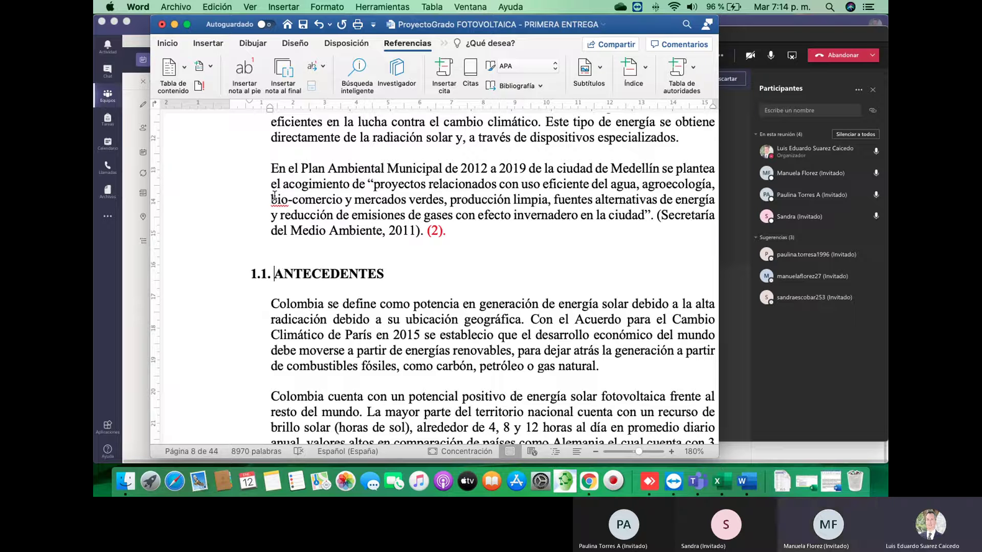
# - Replace the automatic numbering of the ANTECEDENTES heading with a plain 1.1, without a trailing period
pyautogui.press('Left')
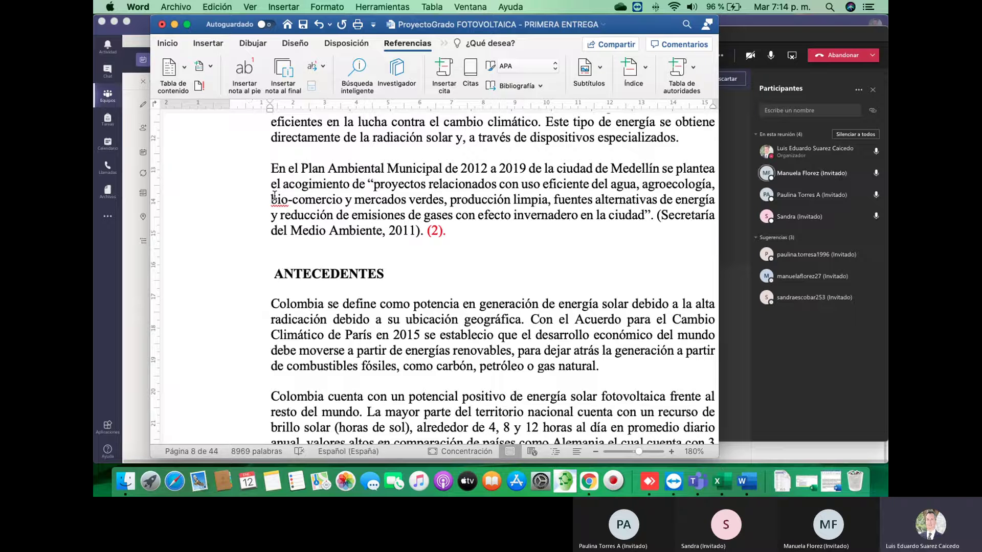
pyautogui.write('1. 1')
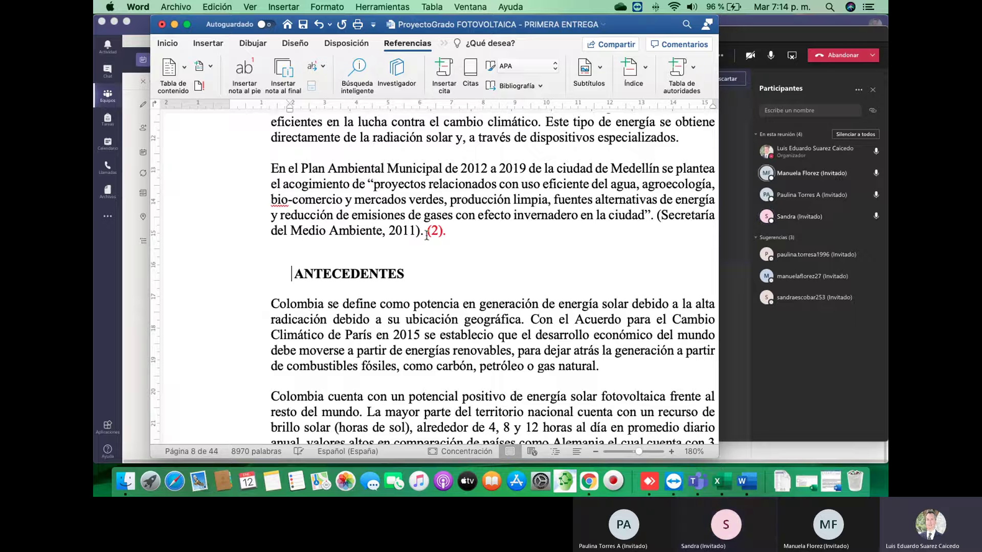
pyautogui.press('BackSpace')
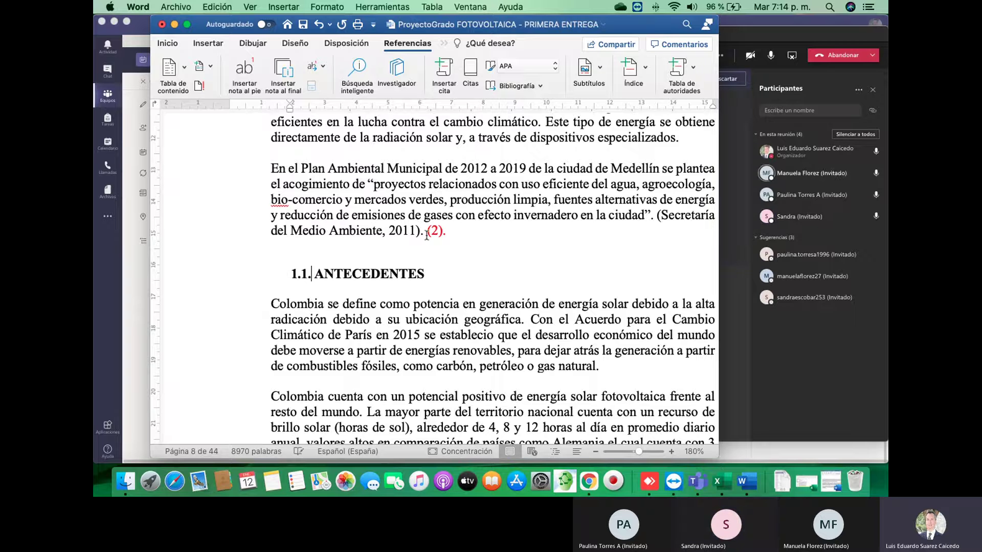
pyautogui.press('BackSpace')
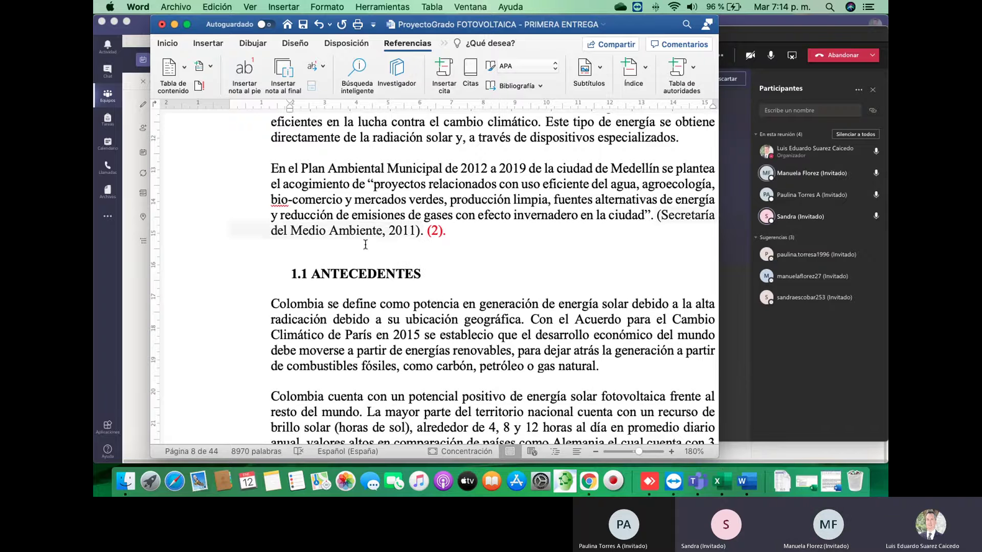
# - Read the first ANTECEDENTES paragraphs and check whether their (Celsia, 2018) references are inserted as citation fields
pyautogui.scroll(-2, 511, 287)
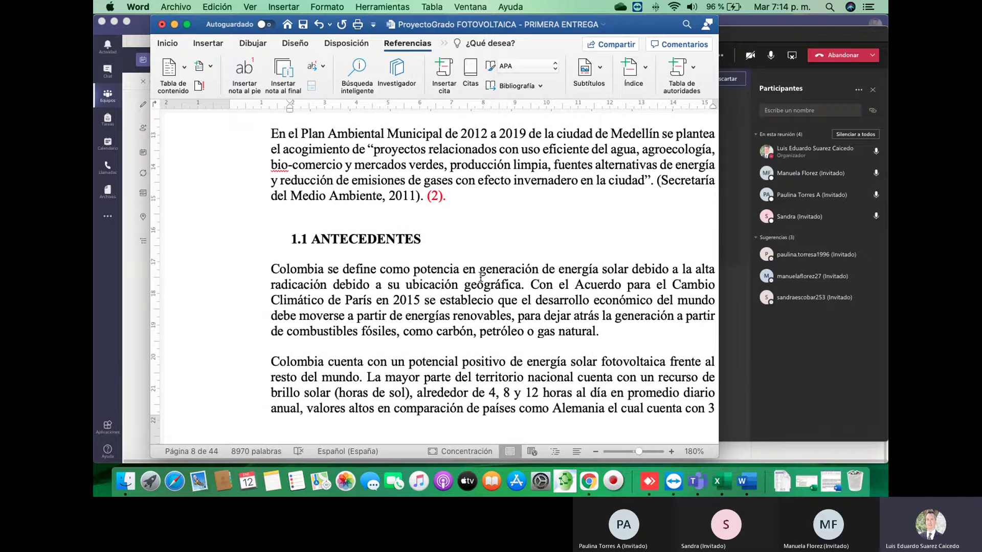
pyautogui.scroll(-6, 480, 278)
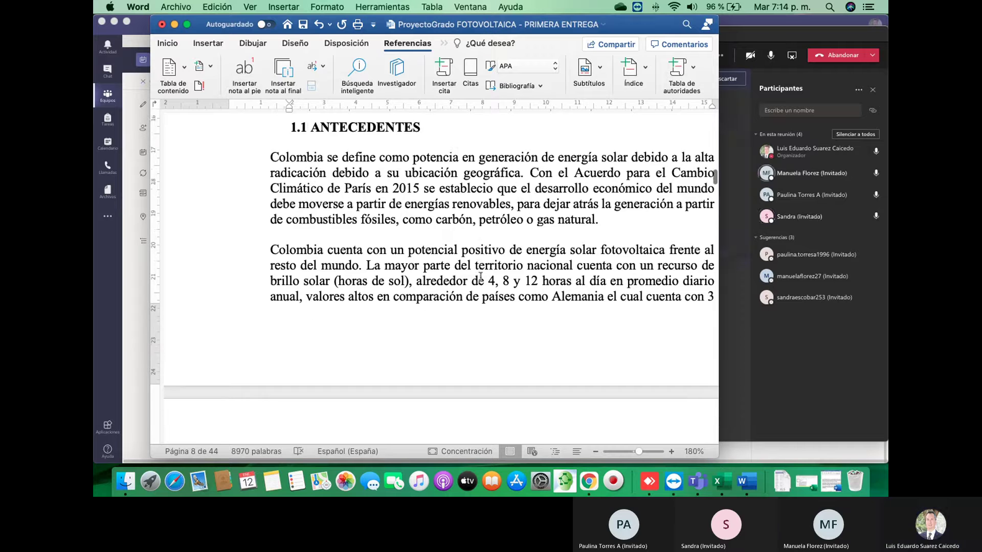
pyautogui.scroll(-15, 481, 276)
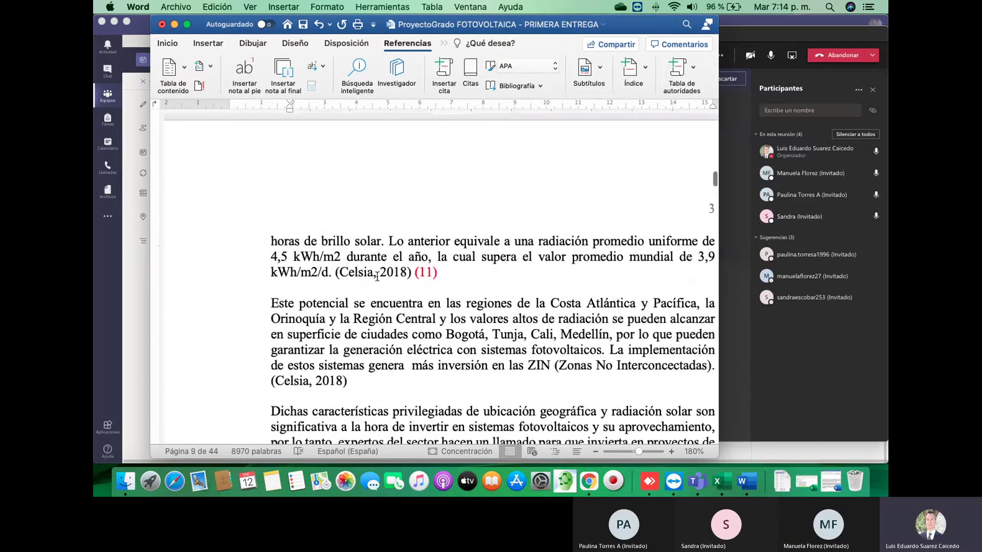
pyautogui.click(377, 276)
pyautogui.click(592, 365)
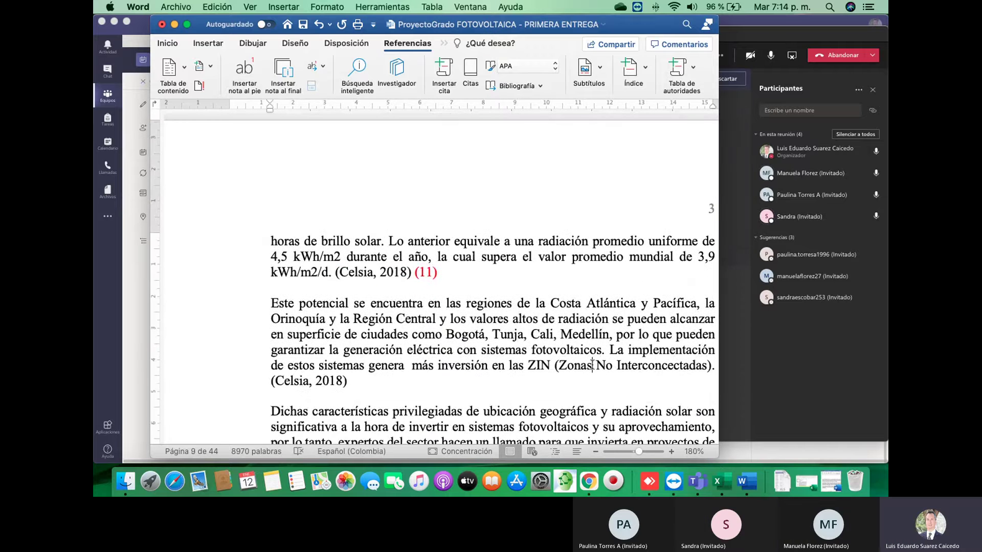
pyautogui.click(316, 381)
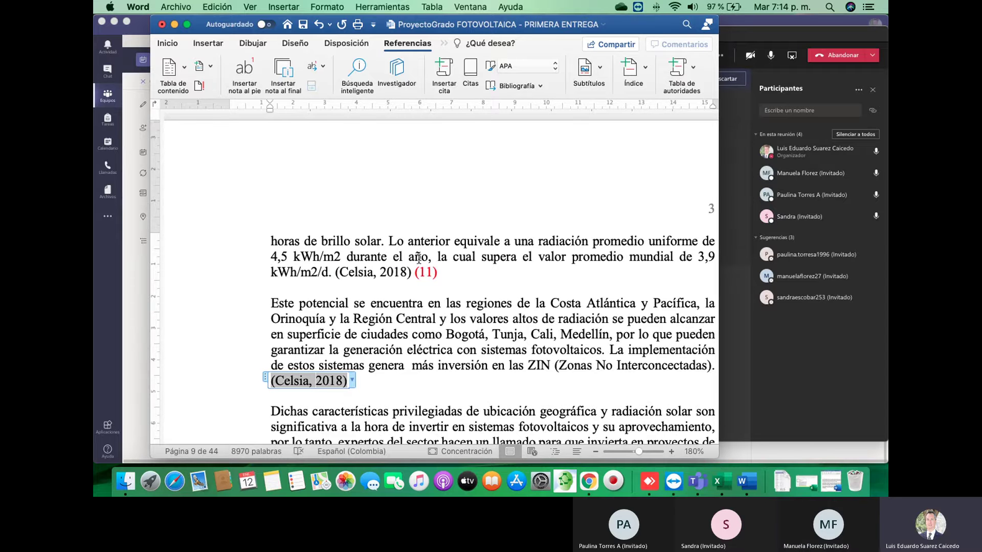
# - Review the rest of the ANTECEDENTES text and its citations, through the Dinero magazine paragraph about the EPM solar panels
pyautogui.scroll(-12, 434, 266)
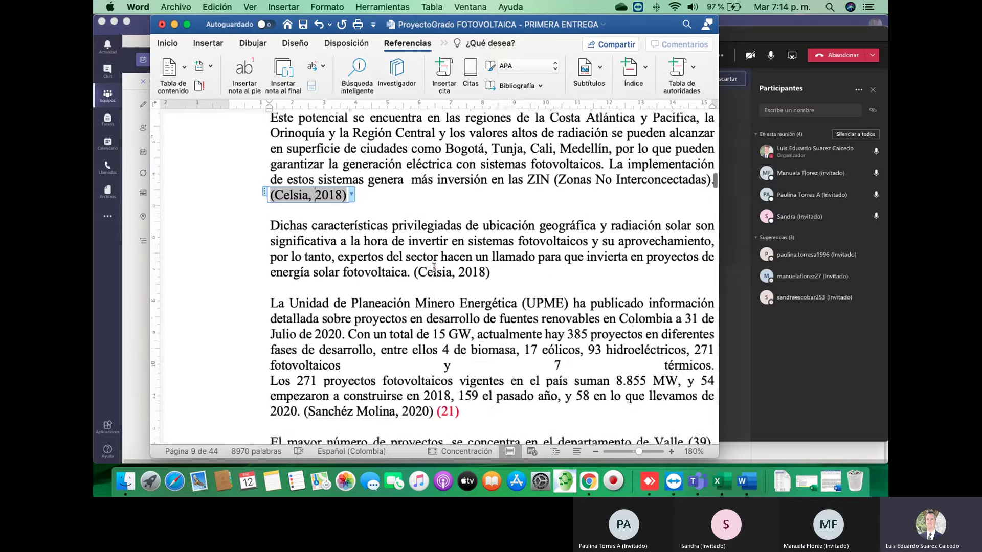
pyautogui.scroll(-3, 438, 264)
pyautogui.hscroll(2, 437, 265)
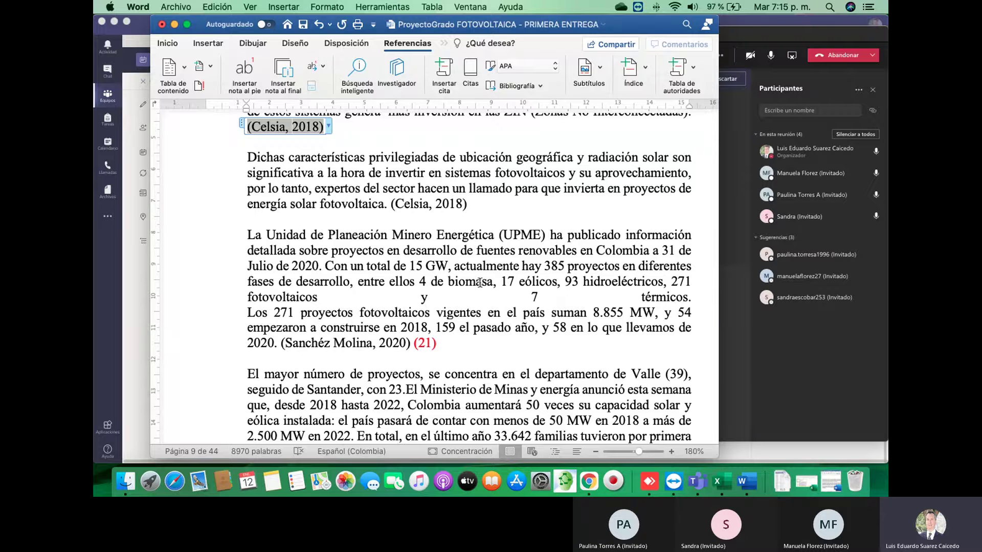
pyautogui.scroll(-5, 555, 309)
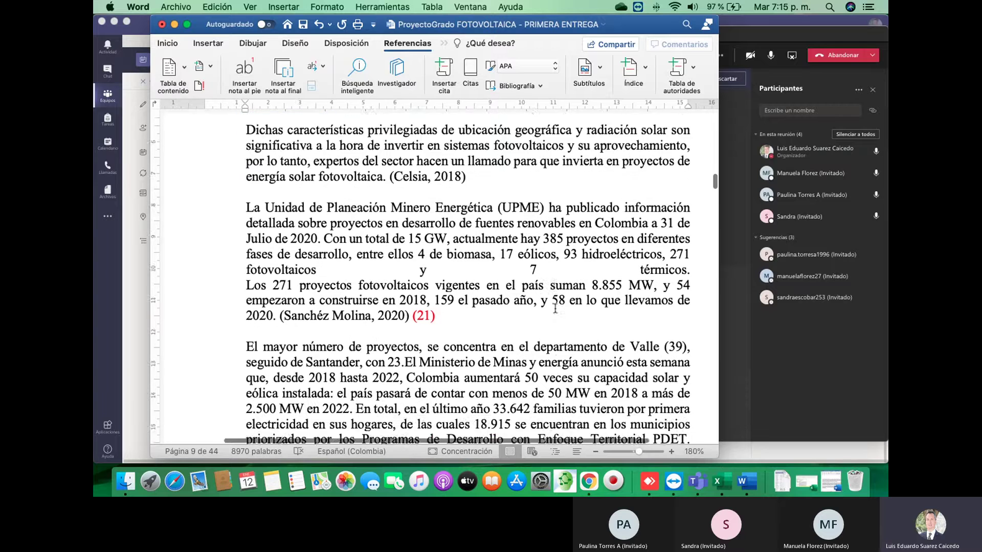
pyautogui.scroll(-5, 556, 312)
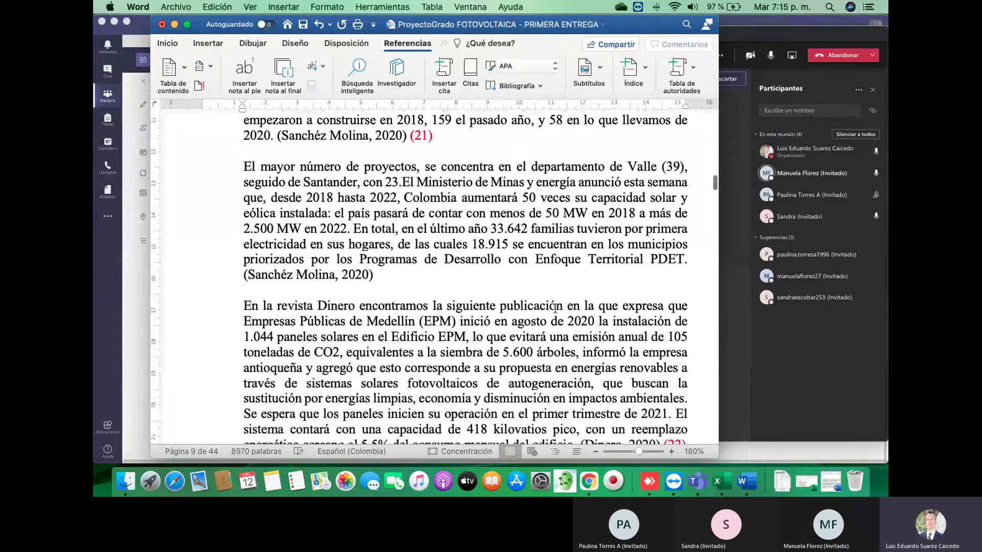
pyautogui.scroll(-3, 554, 309)
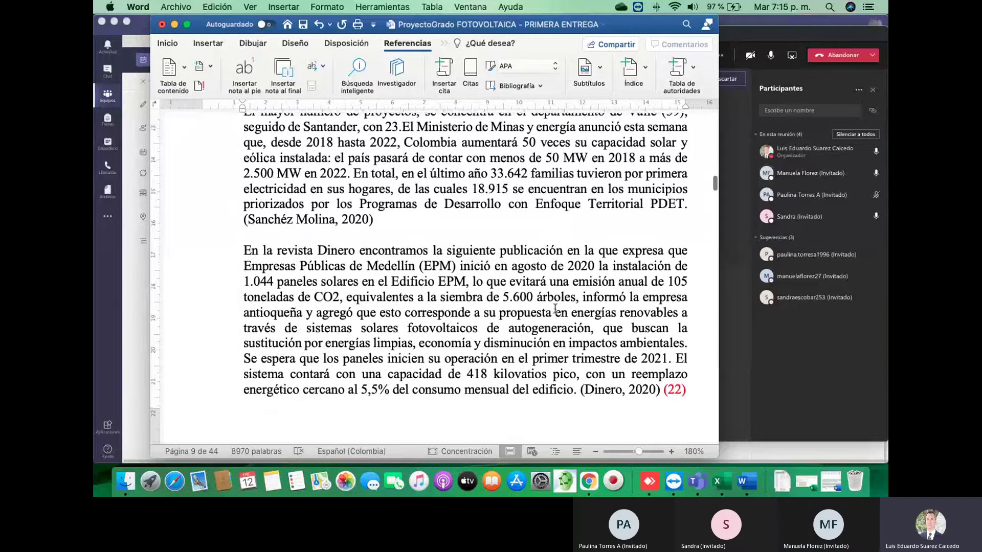
pyautogui.scroll(-2, 555, 308)
pyautogui.scroll(-2, 555, 309)
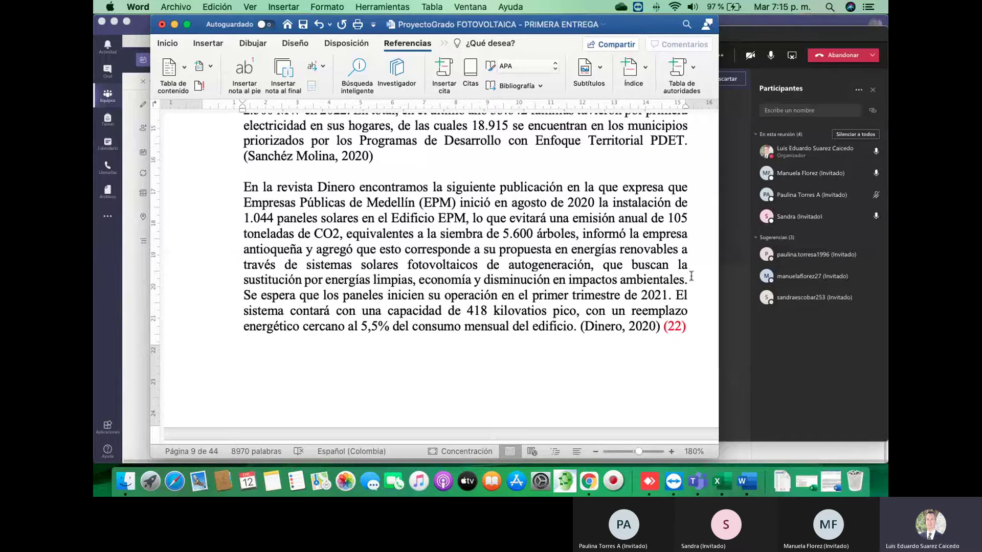
pyautogui.click(691, 279)
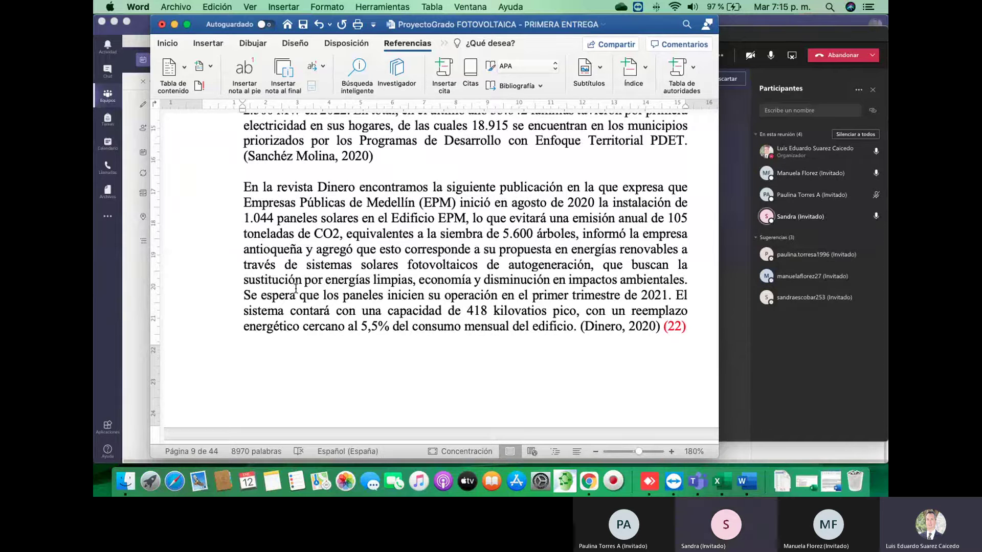
# - Review the Grupo Éxito and GreenYellow paragraphs and the JUSTIFICACIÓN section, including its heading number
pyautogui.scroll(-10, 295, 288)
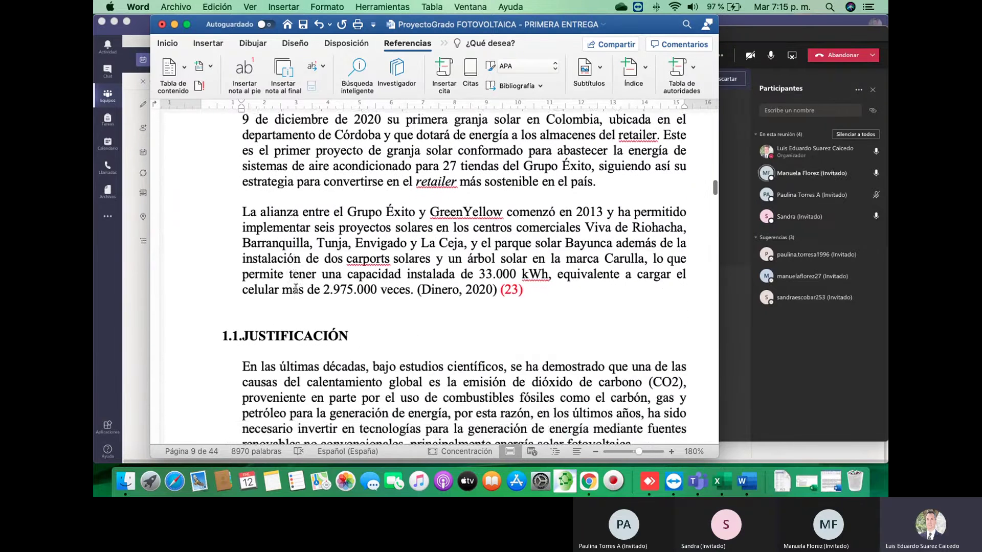
pyautogui.scroll(2, 295, 288)
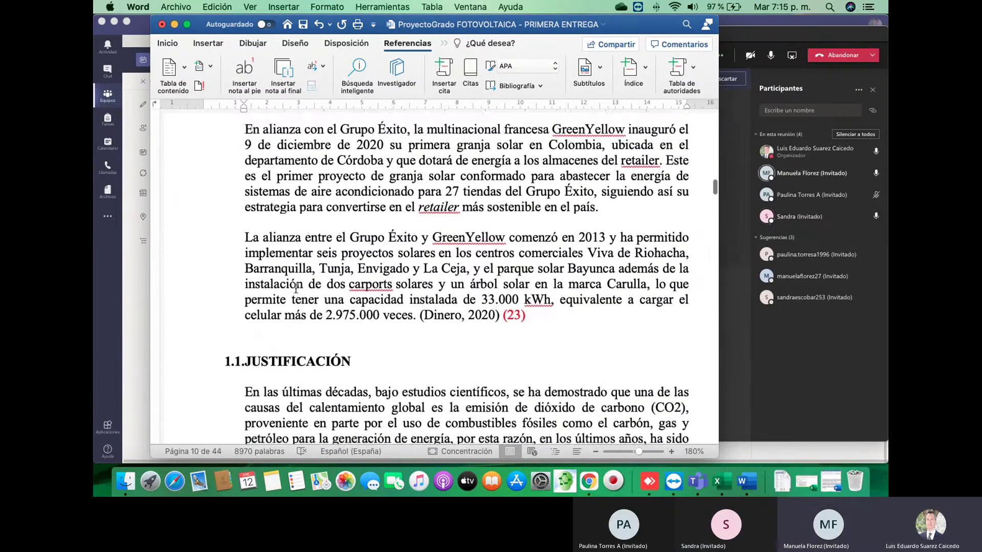
pyautogui.scroll(-3, 295, 289)
pyautogui.scroll(-2, 296, 289)
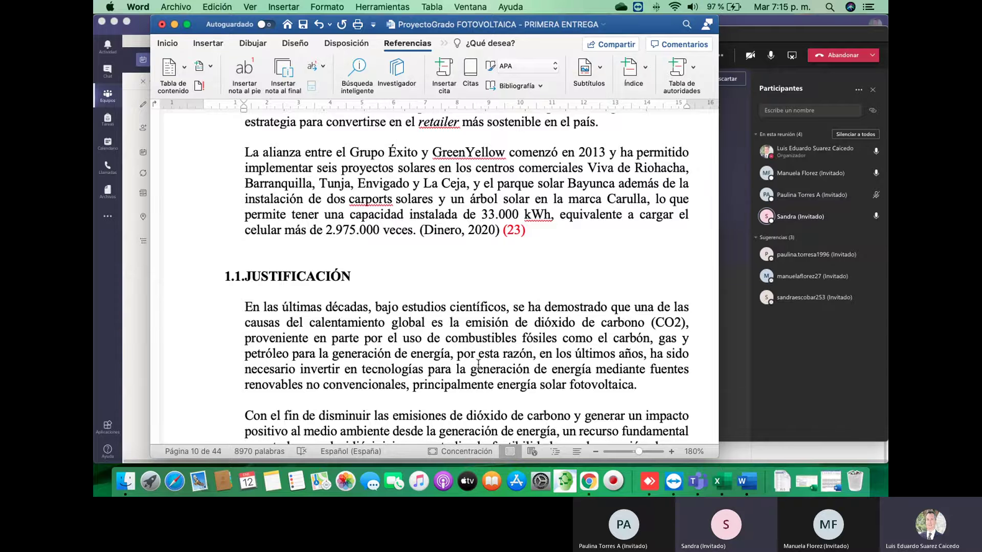
pyautogui.scroll(-3, 478, 364)
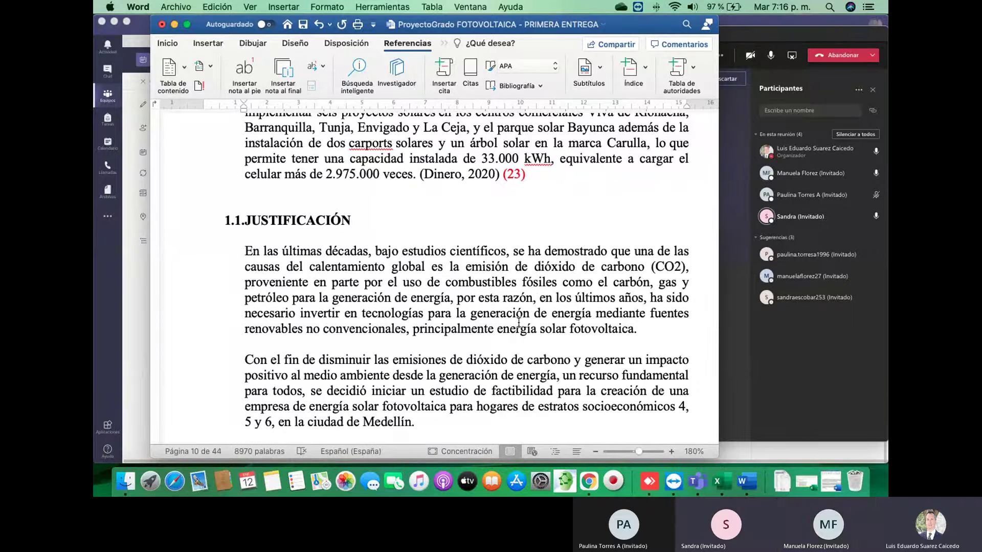
pyautogui.scroll(-3, 527, 322)
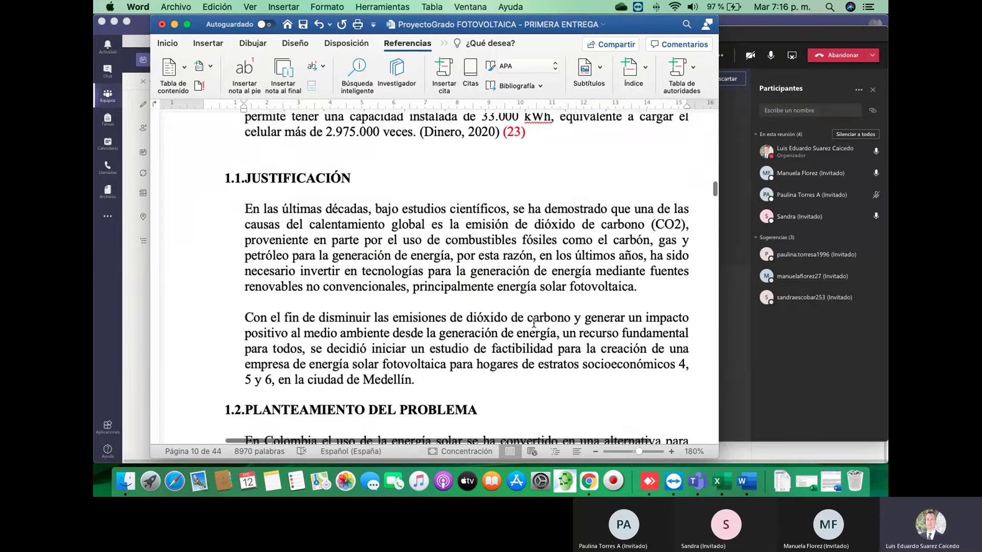
pyautogui.scroll(-1, 533, 323)
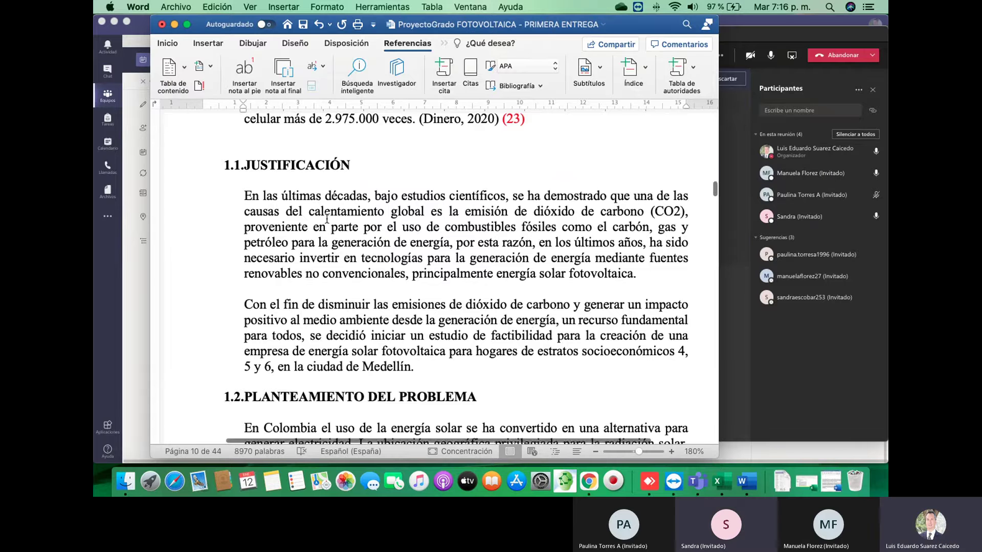
# - Review the PLANTEAMIENTO DEL PROBLEMA section, from the solar energy statistics to its final paragraph before OBJETIVOS
pyautogui.scroll(-5, 328, 263)
pyautogui.scroll(-18, 328, 262)
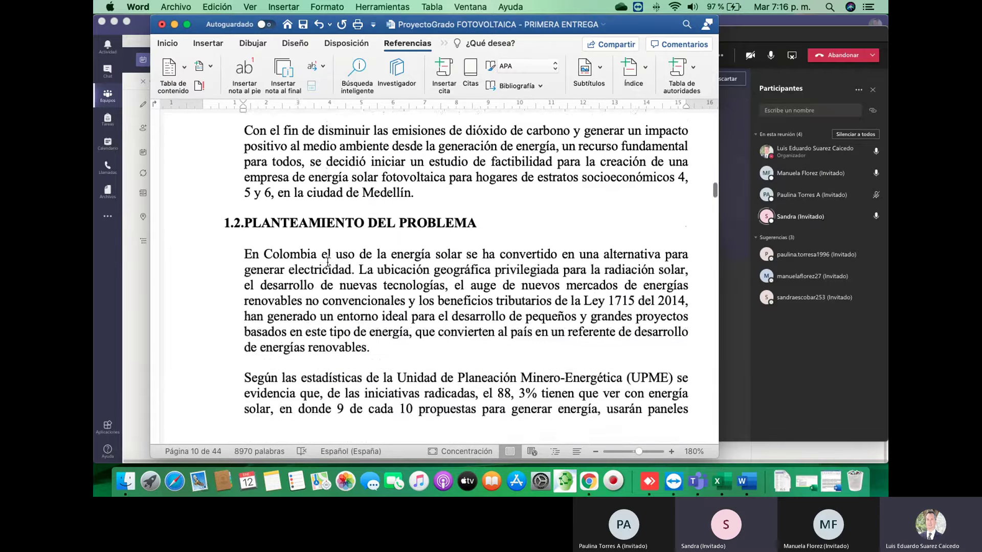
pyautogui.scroll(-5, 328, 263)
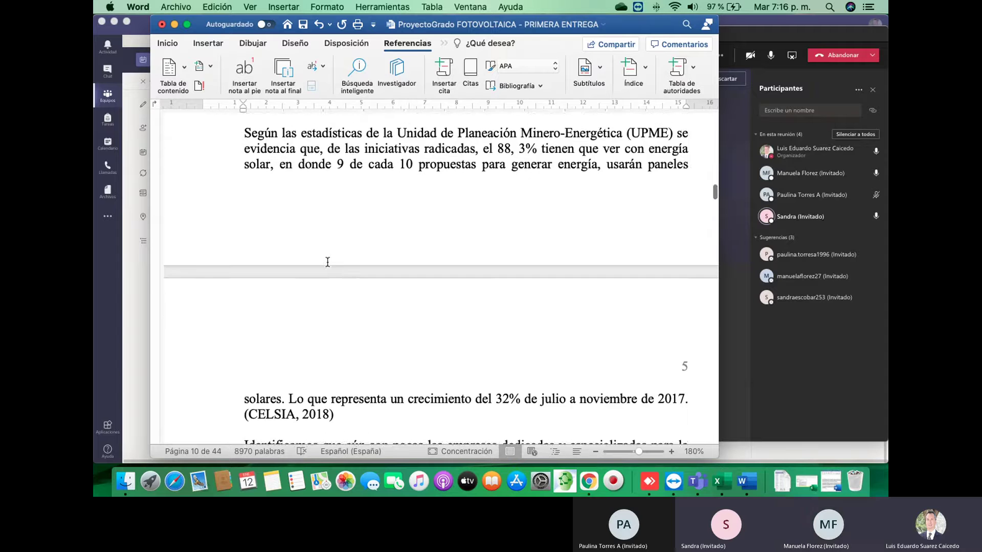
pyautogui.scroll(2, 327, 261)
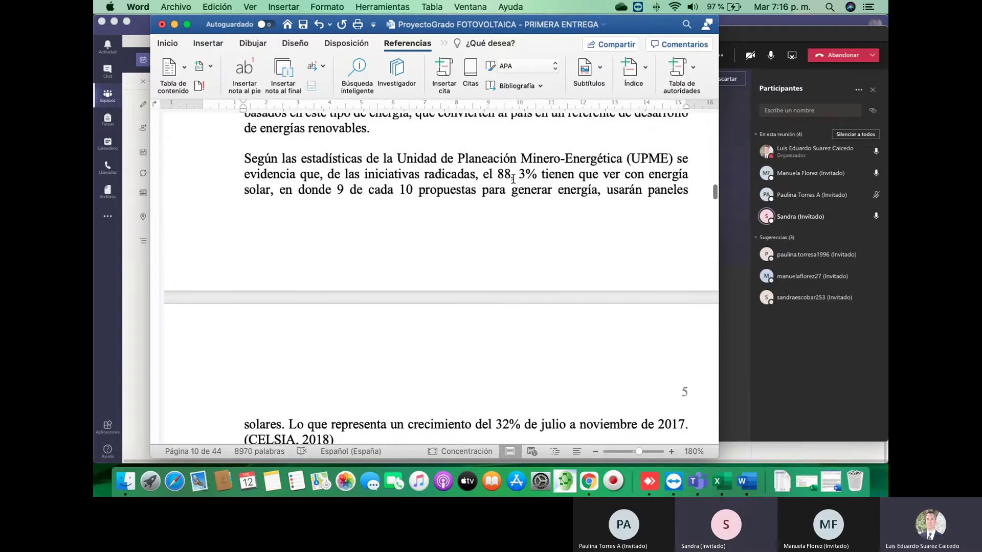
pyautogui.scroll(-2, 513, 179)
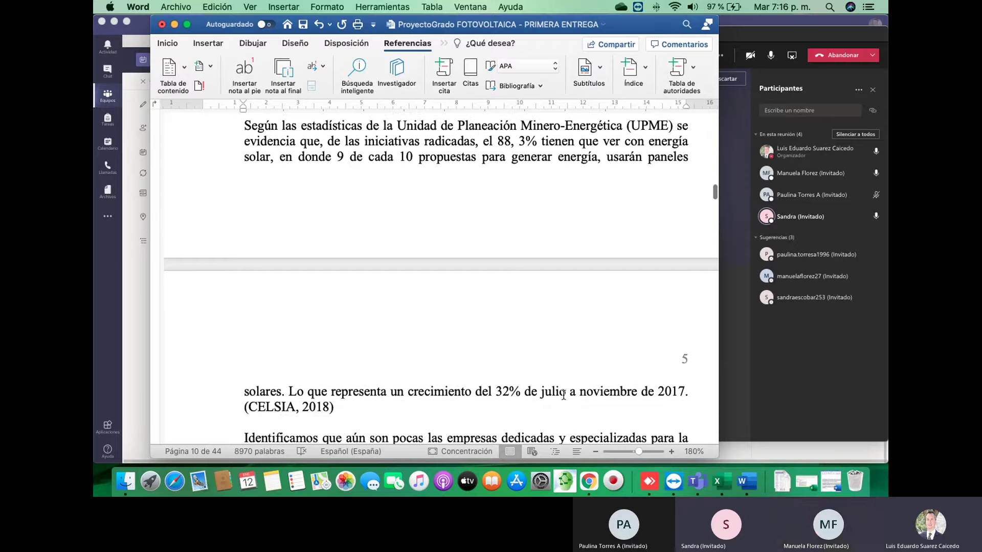
pyautogui.scroll(-8, 648, 393)
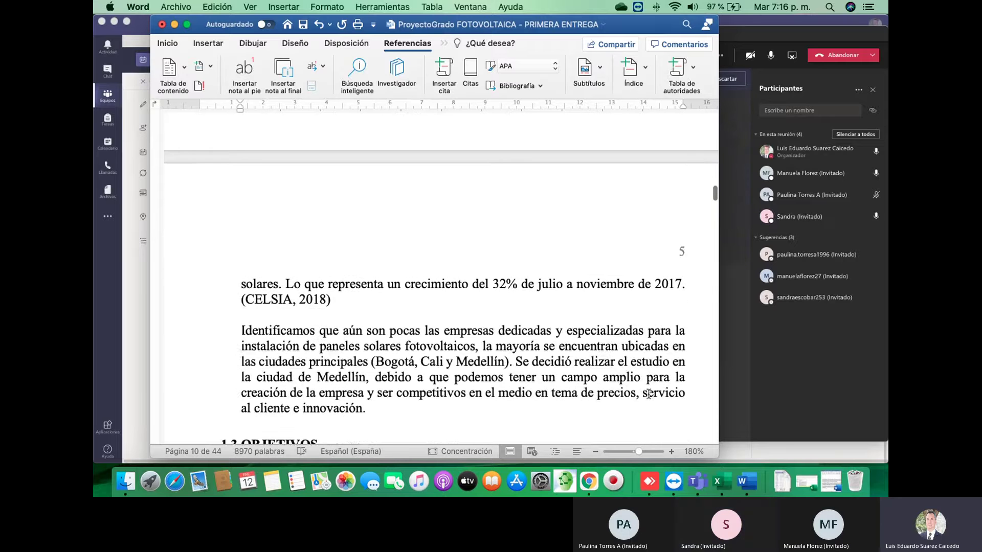
pyautogui.scroll(20, 648, 393)
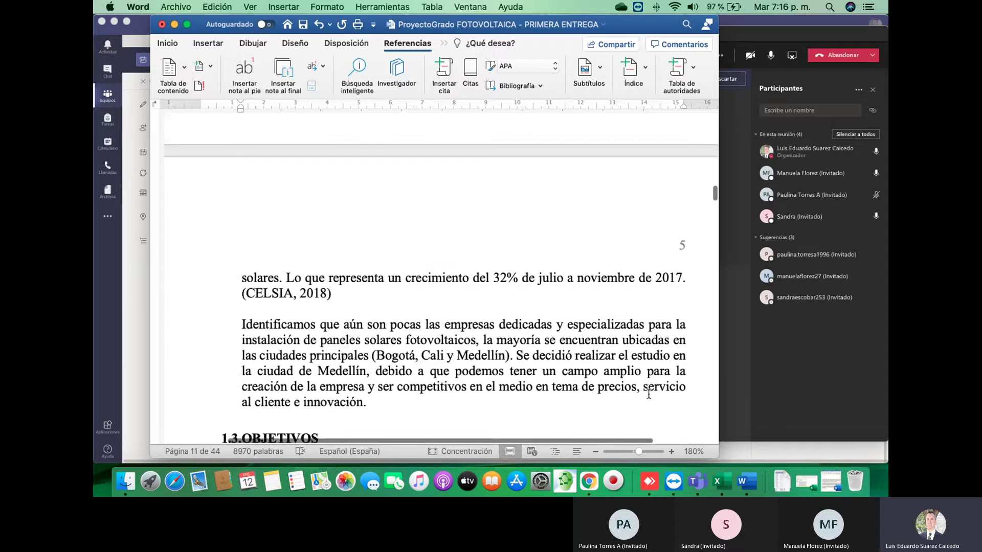
pyautogui.scroll(-8, 647, 394)
pyautogui.scroll(-20, 647, 394)
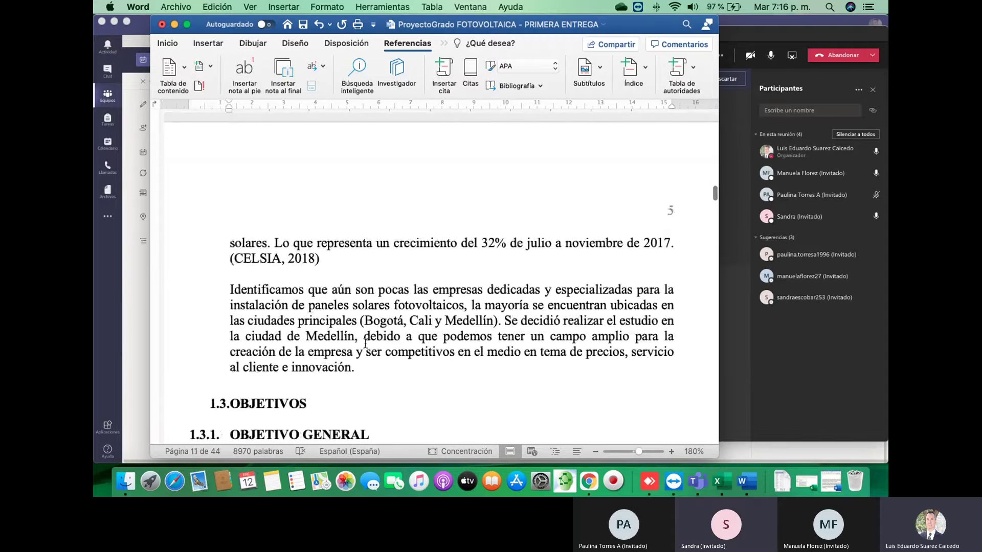
pyautogui.click(358, 372)
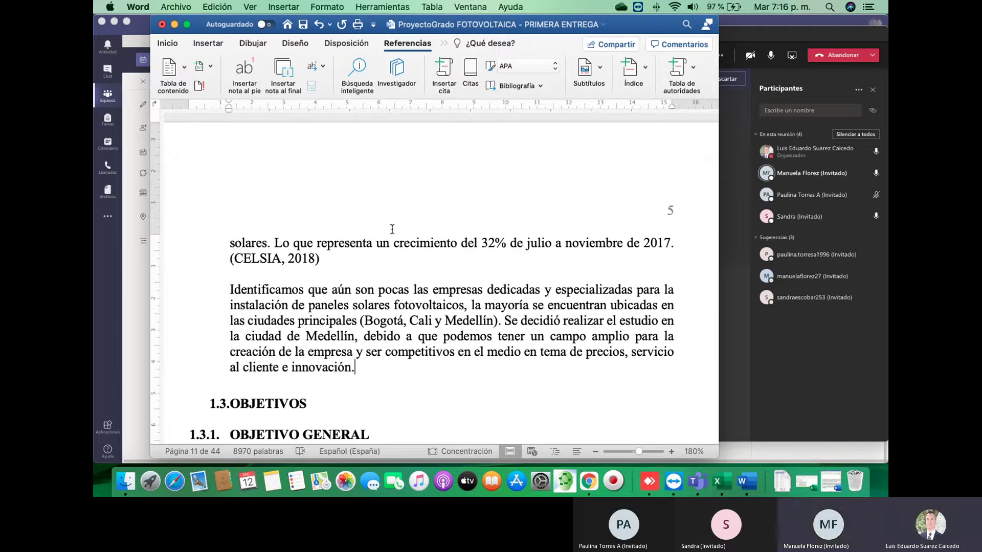
# - Recheck the order and numbering of the section headings from PLANTEAMIENTO DEL PROBLEMA back to ANTECEDENTES and on to JUSTIFICACIÓN
pyautogui.scroll(10, 391, 228)
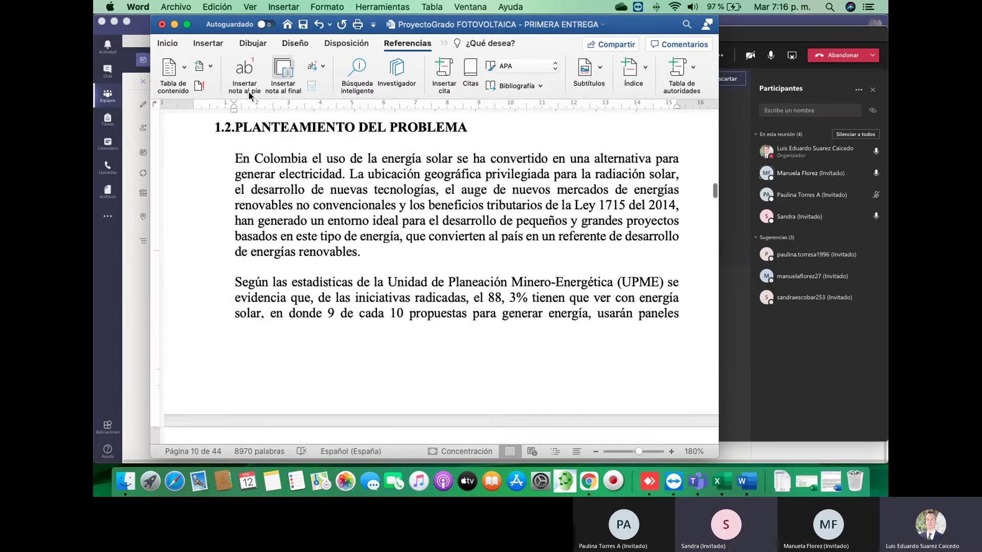
pyautogui.scroll(5, 412, 159)
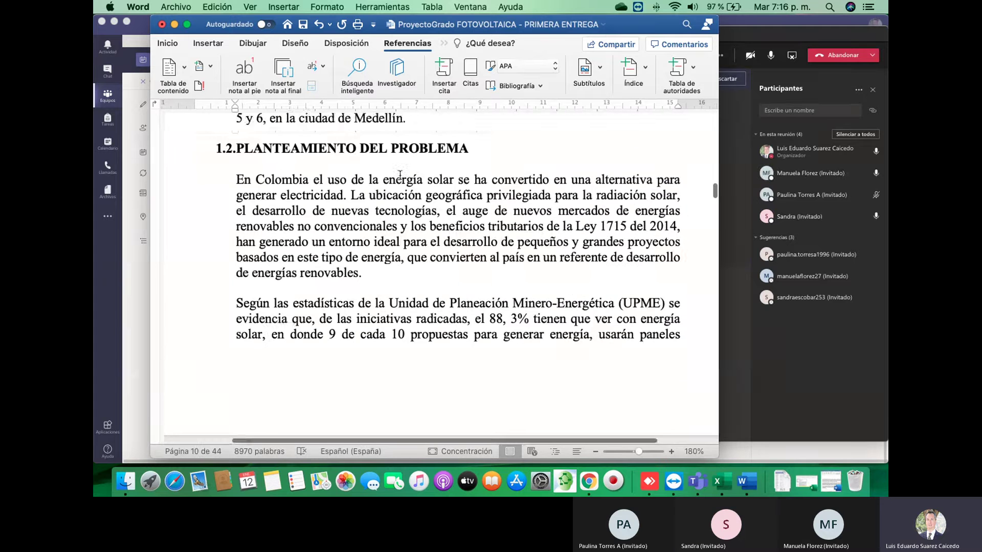
pyautogui.scroll(10, 318, 239)
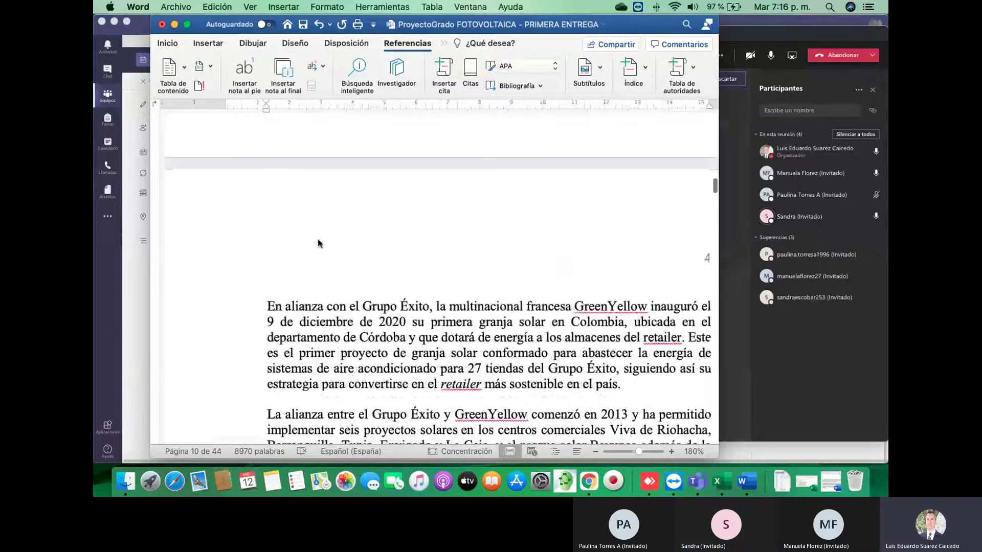
pyautogui.scroll(15, 318, 240)
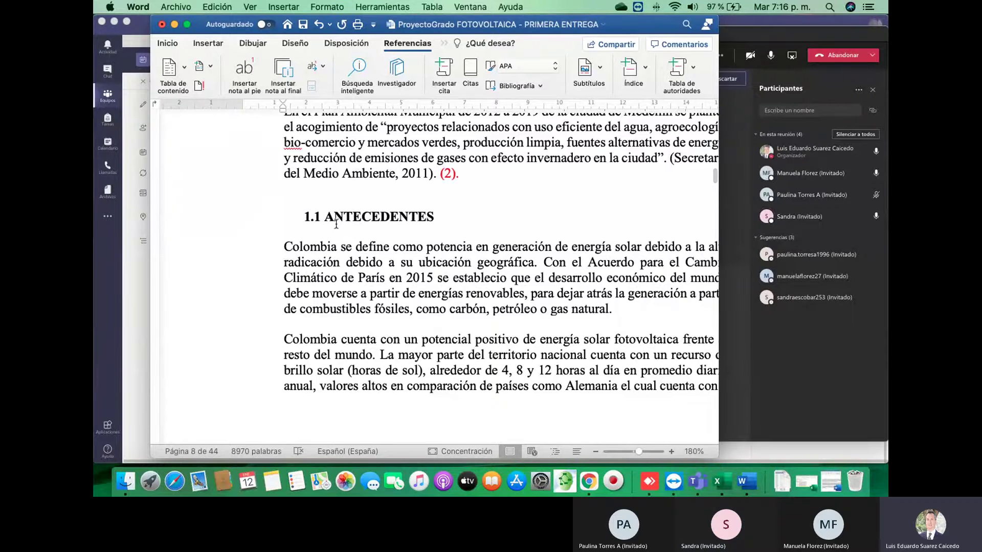
pyautogui.scroll(-15, 448, 224)
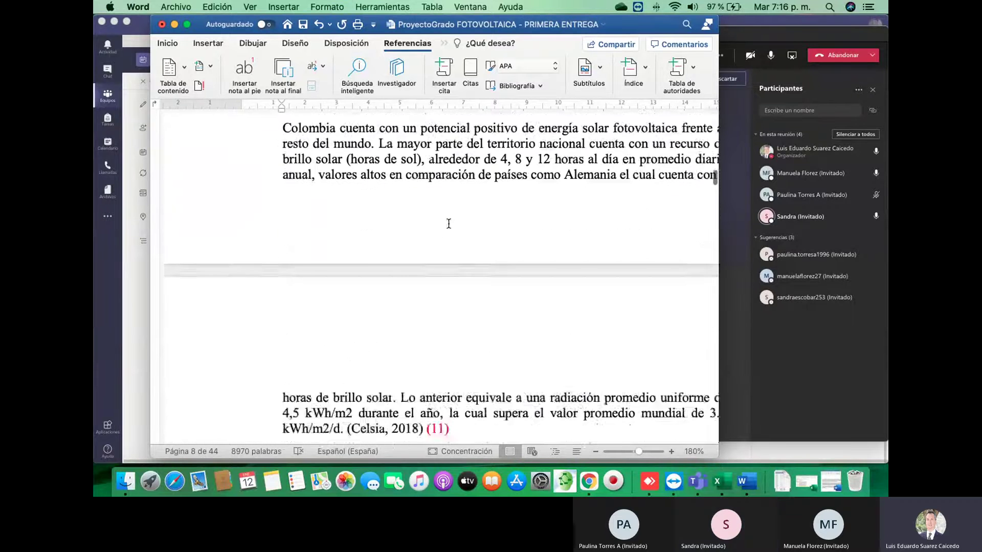
pyautogui.scroll(-15, 449, 224)
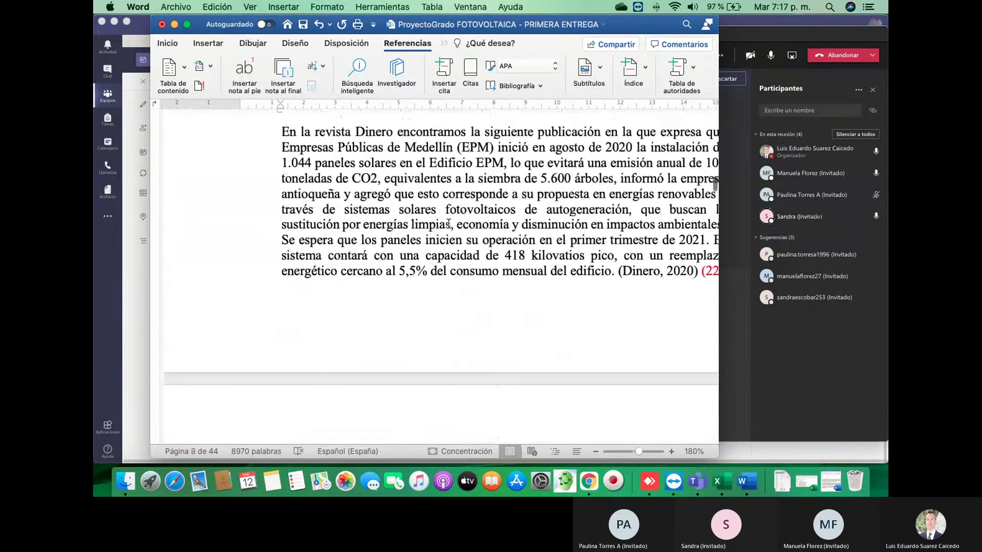
pyautogui.scroll(-5, 448, 227)
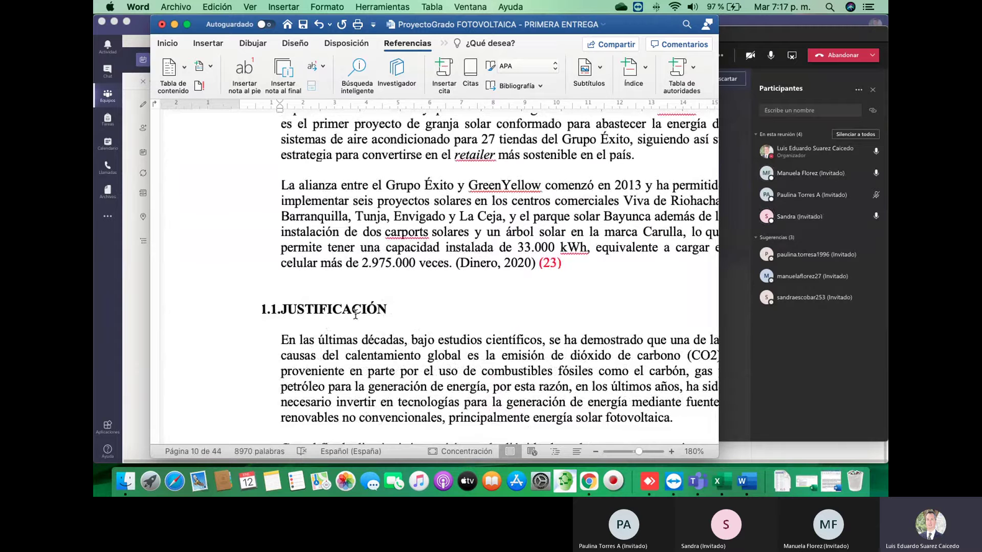
# - Reread the JUSTIFICACIÓN and PLANTEAMIENTO DEL PROBLEMA sections through the paragraph just before OBJETIVOS
pyautogui.scroll(-1, 422, 307)
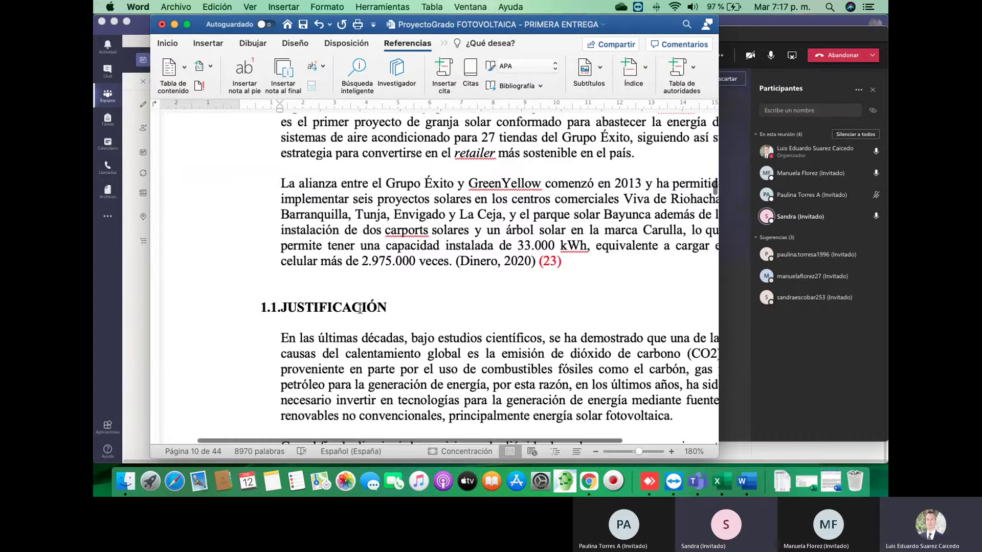
pyautogui.scroll(-10, 363, 309)
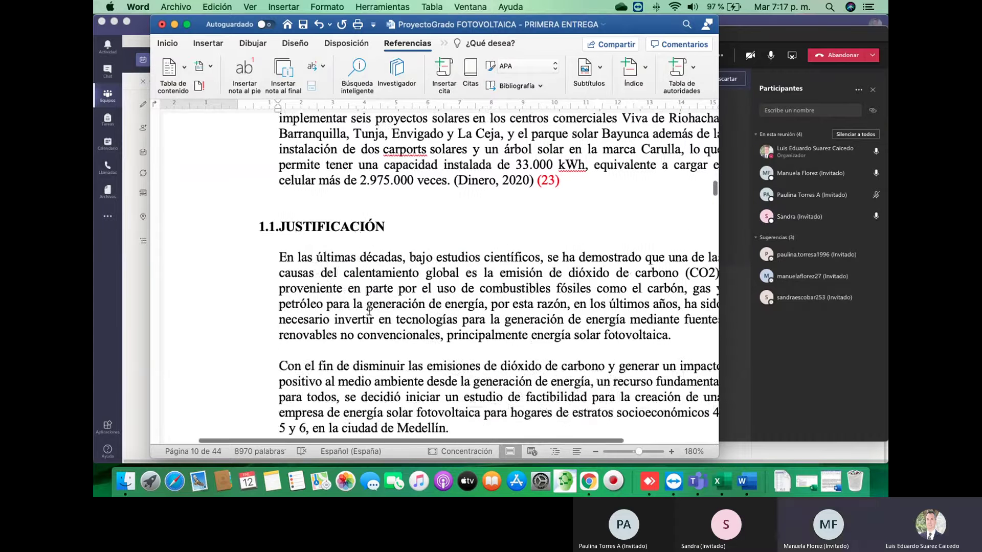
pyautogui.scroll(3, 368, 310)
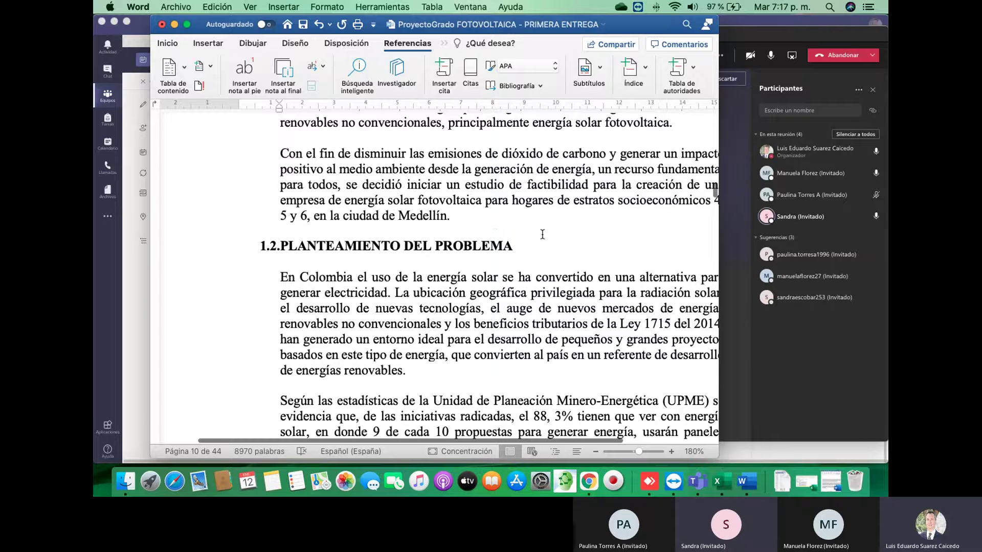
pyautogui.scroll(-3, 542, 234)
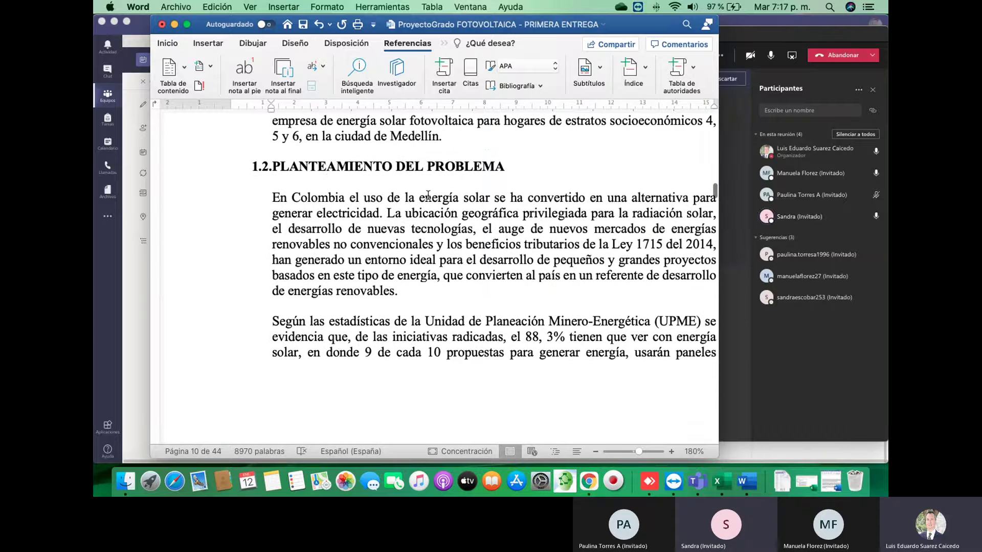
pyautogui.scroll(-3, 449, 185)
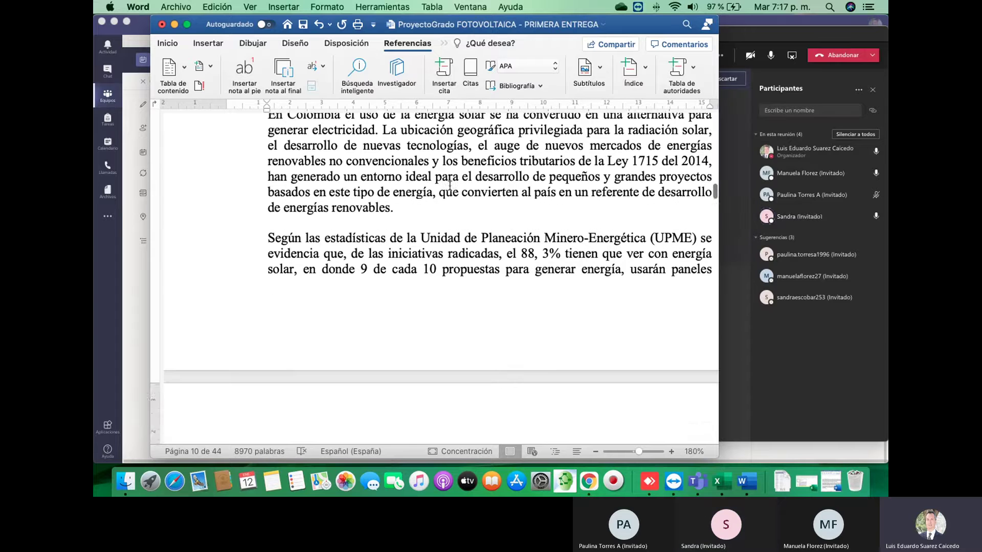
pyautogui.scroll(-9, 449, 185)
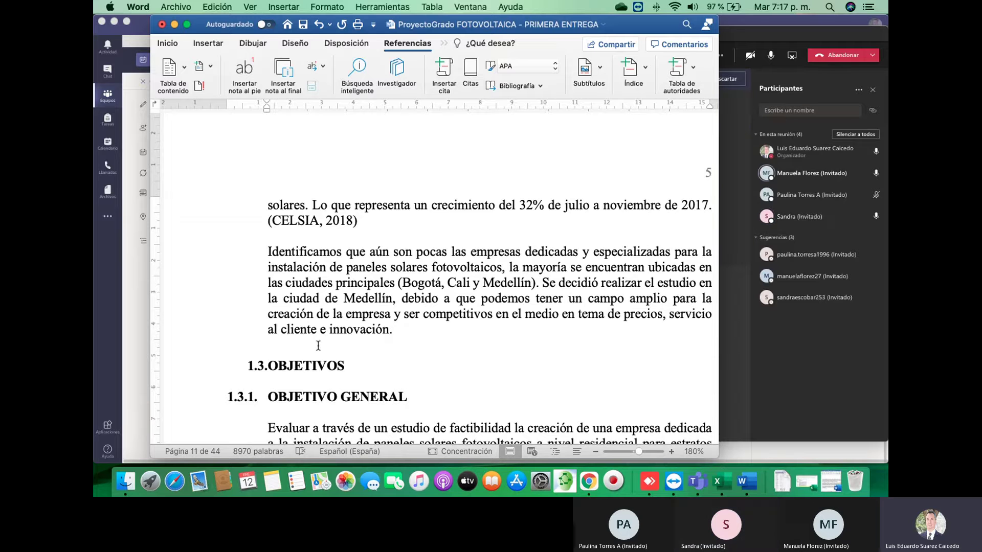
# - Compare the study title on the cover page with the problem statement, ending at the last paragraph before OBJETIVOS
pyautogui.scroll(20, 435, 350)
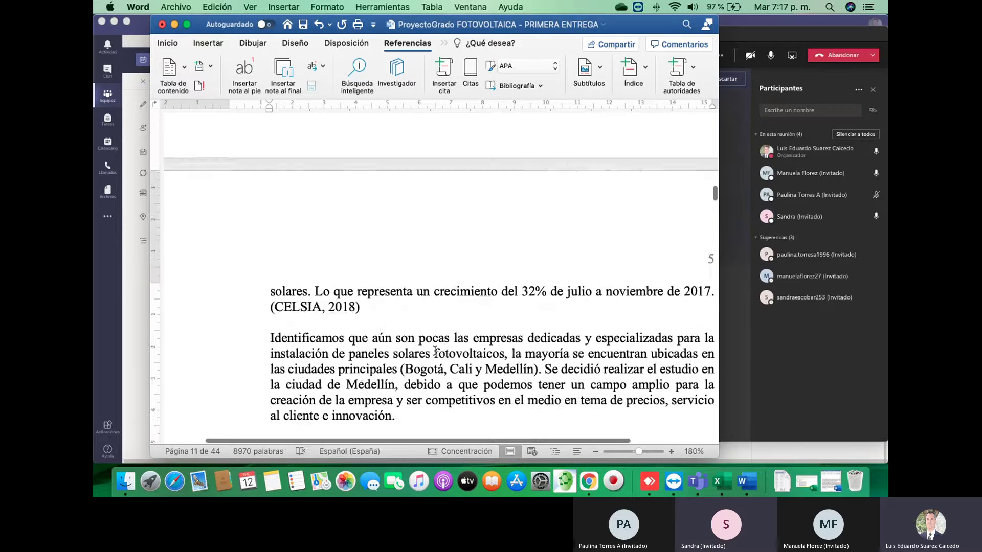
pyautogui.scroll(10, 435, 350)
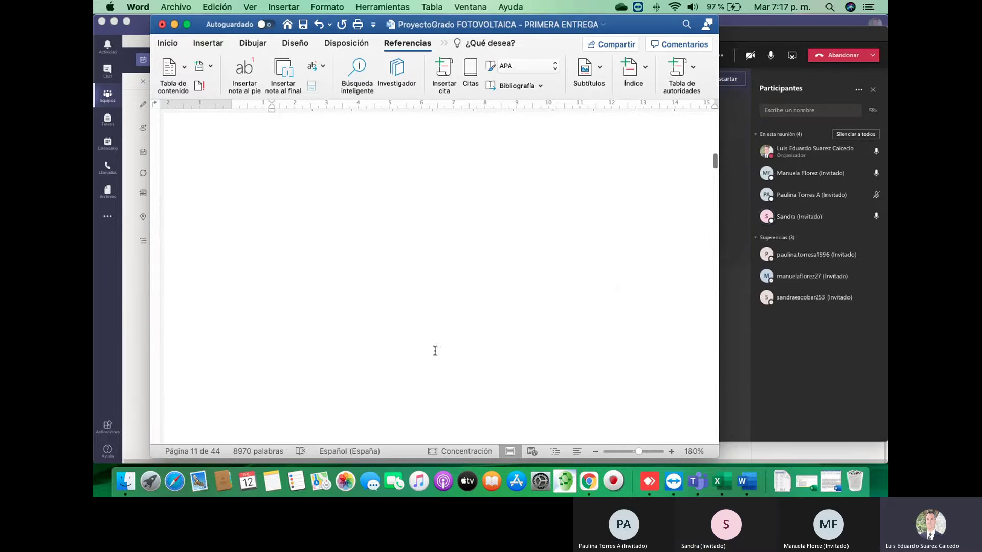
pyautogui.scroll(10, 435, 350)
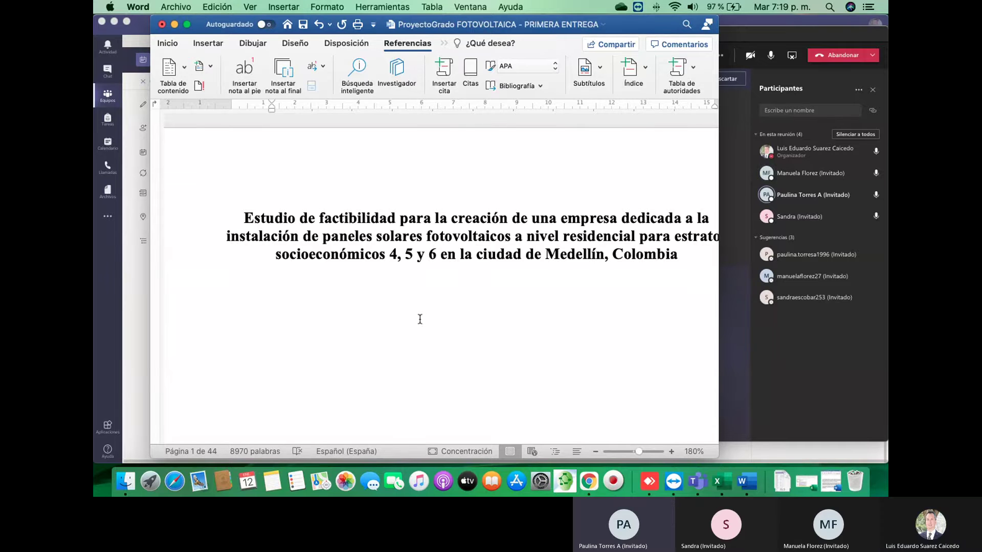
pyautogui.scroll(-15, 424, 318)
pyautogui.scroll(-15, 421, 318)
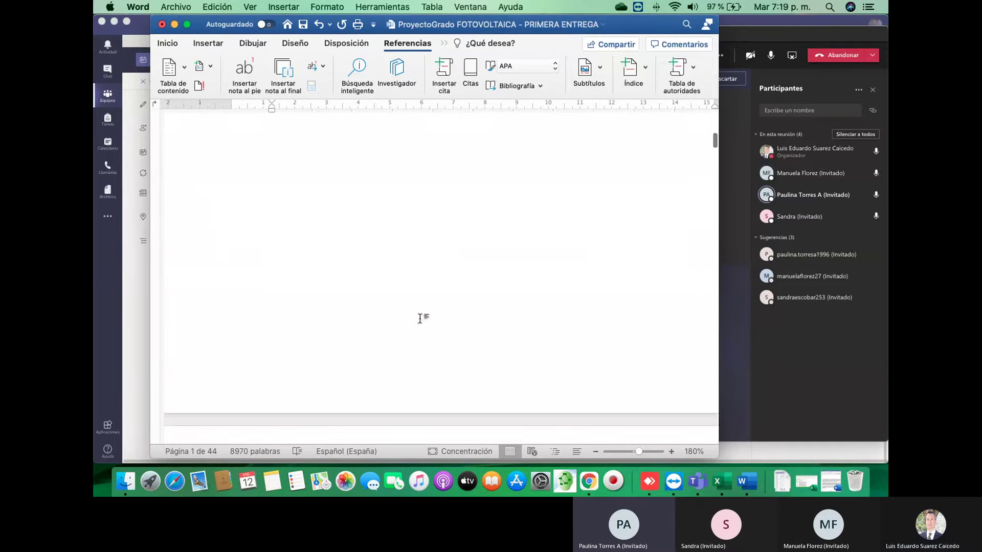
pyautogui.scroll(-20, 421, 318)
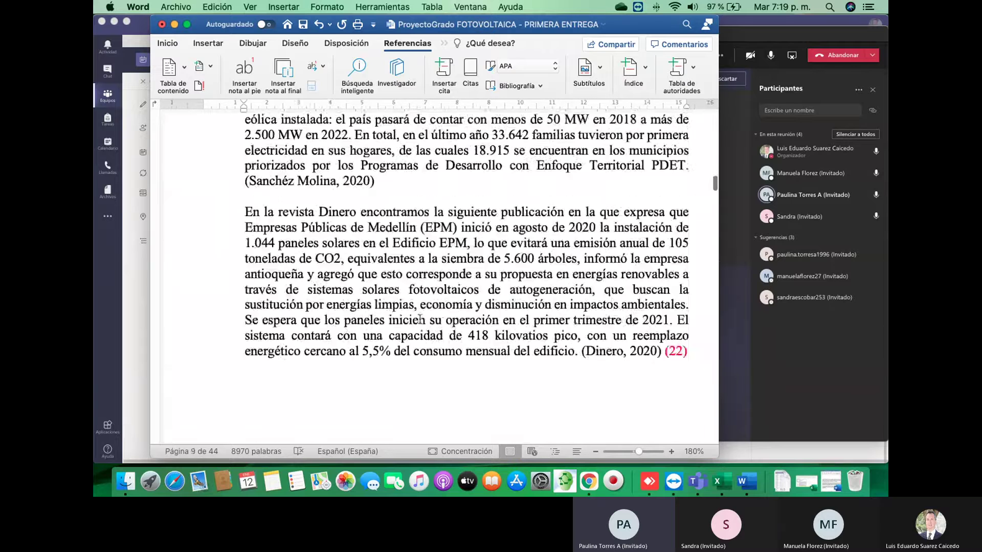
pyautogui.scroll(5, 419, 319)
pyautogui.scroll(10, 419, 320)
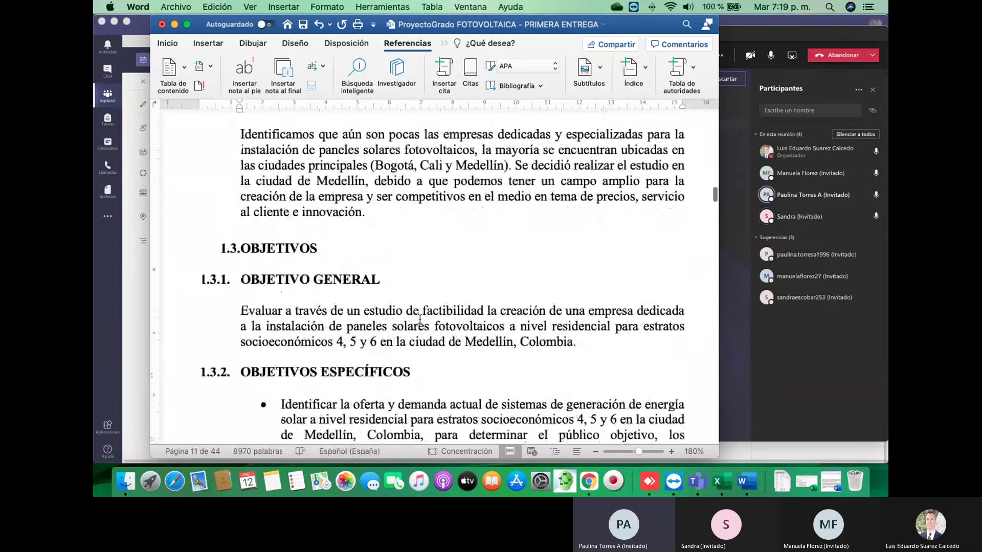
pyautogui.scroll(4, 420, 319)
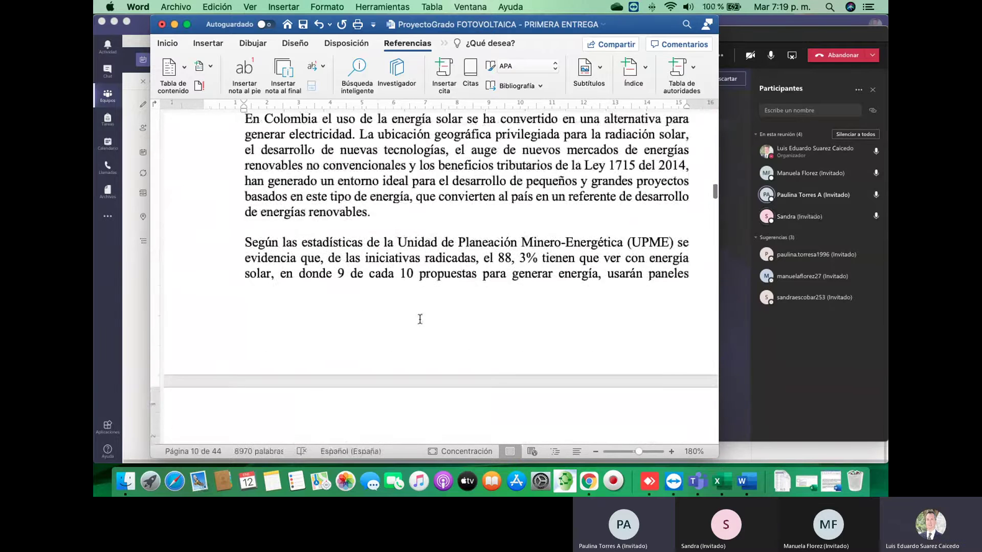
pyautogui.scroll(-9, 419, 319)
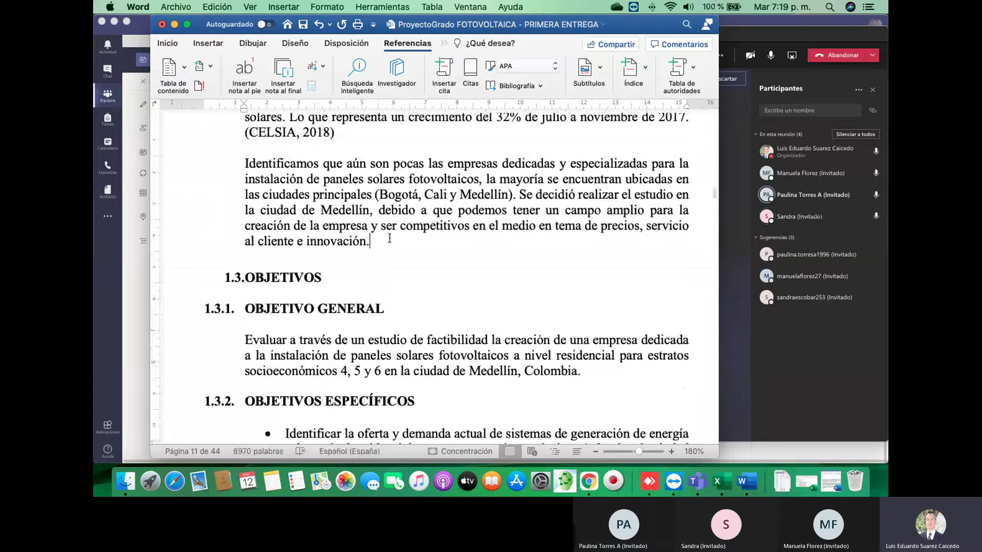
pyautogui.click(279, 255)
pyautogui.write('¿')
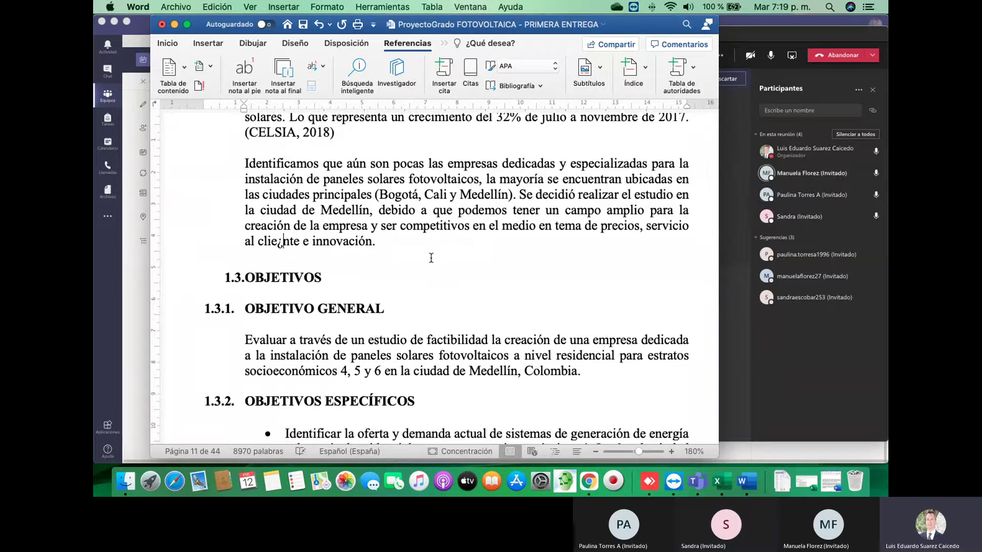
pyautogui.press('BackSpace')
# - Add the placeholder research question "¿Cuáles son xxxxx?" as a new paragraph at the end of PLANTEAMIENTO DEL PROBLEMA
pyautogui.click(439, 257)
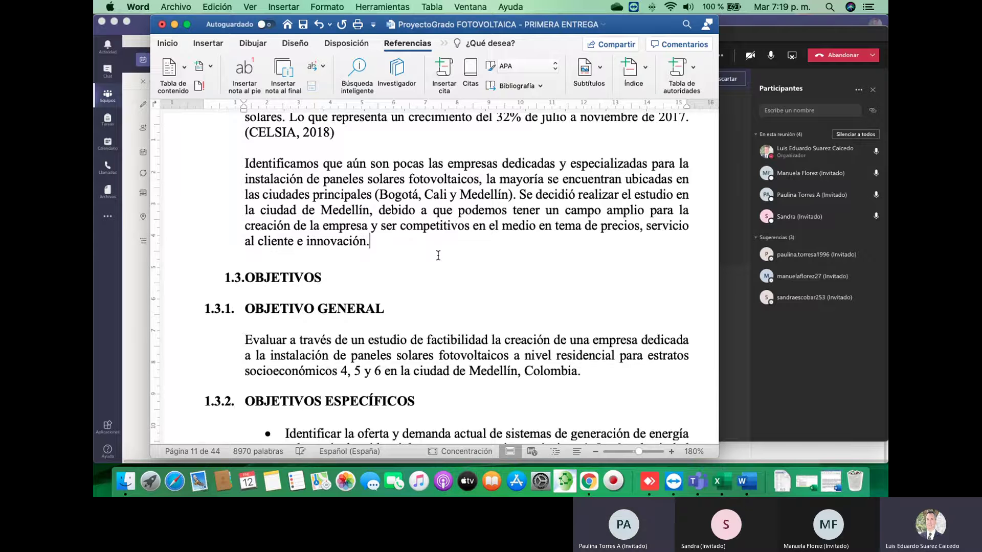
pyautogui.press('Return')
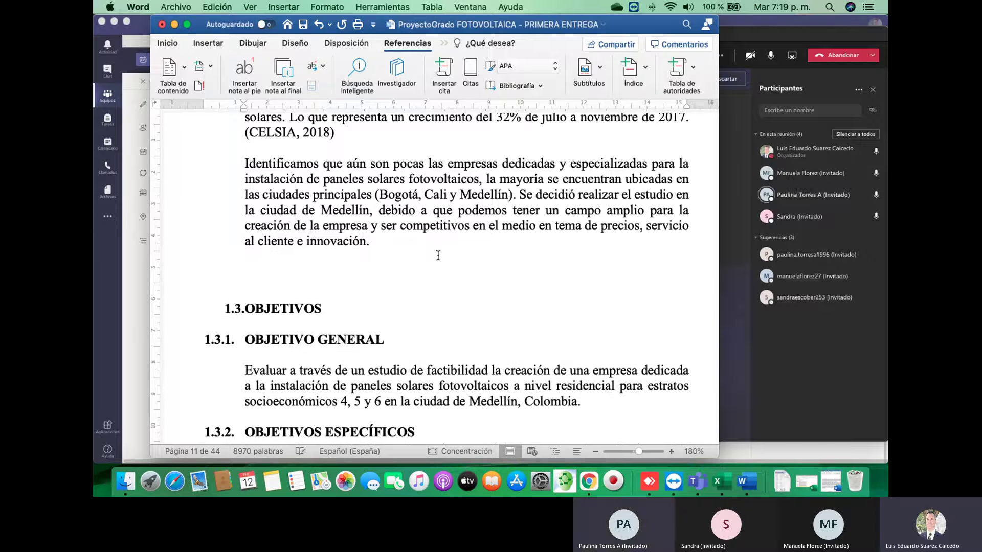
pyautogui.write('¿')
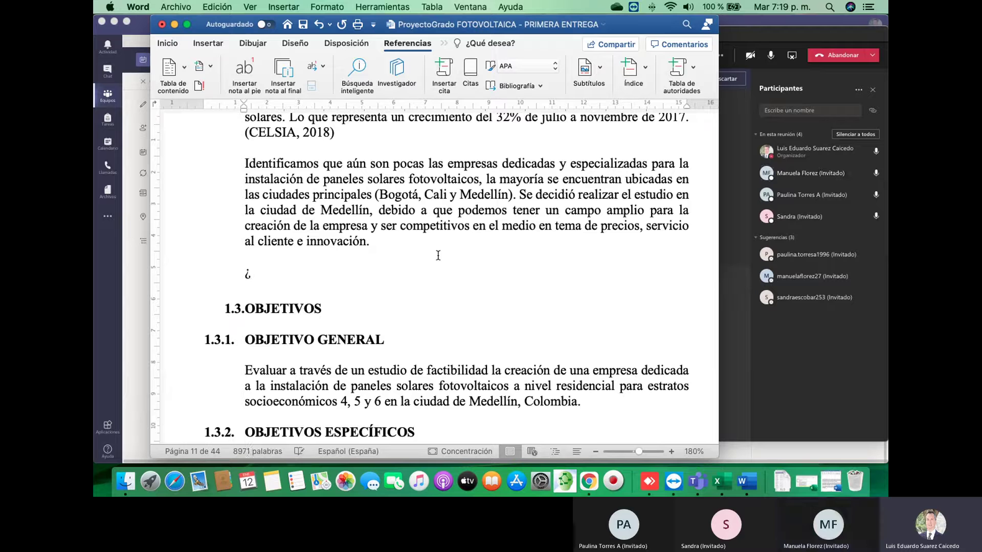
pyautogui.write('CUAÉS')
pyautogui.press('BackSpace')
pyautogui.press('BackSpace')
pyautogui.press('BackSpace')
pyautogui.press('BackSpace')
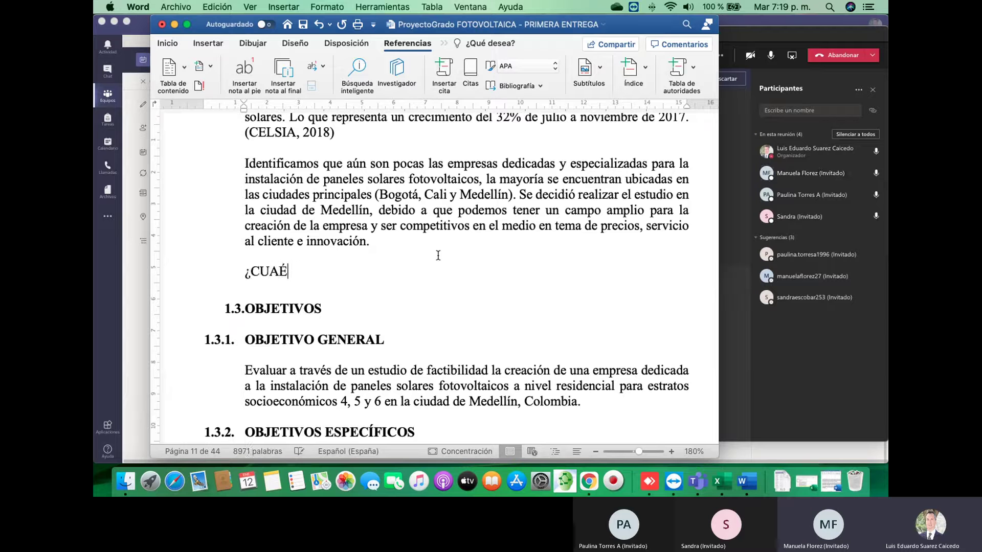
pyautogui.write('aiáles')
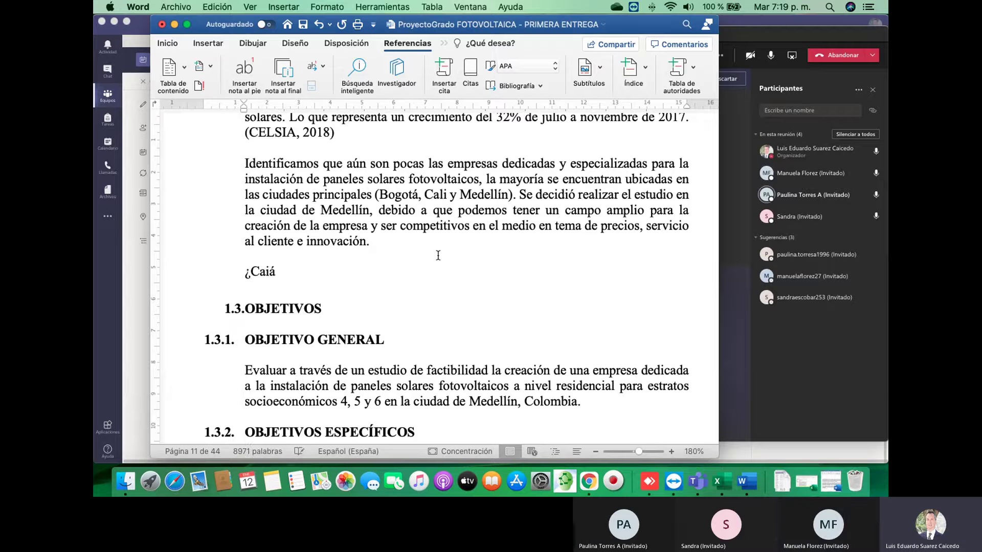
pyautogui.press('BackSpace')
pyautogui.press('BackSpace')
pyautogui.press('BackSpace')
pyautogui.press('BackSpace')
pyautogui.press('BackSpace')
pyautogui.press('BackSpace')
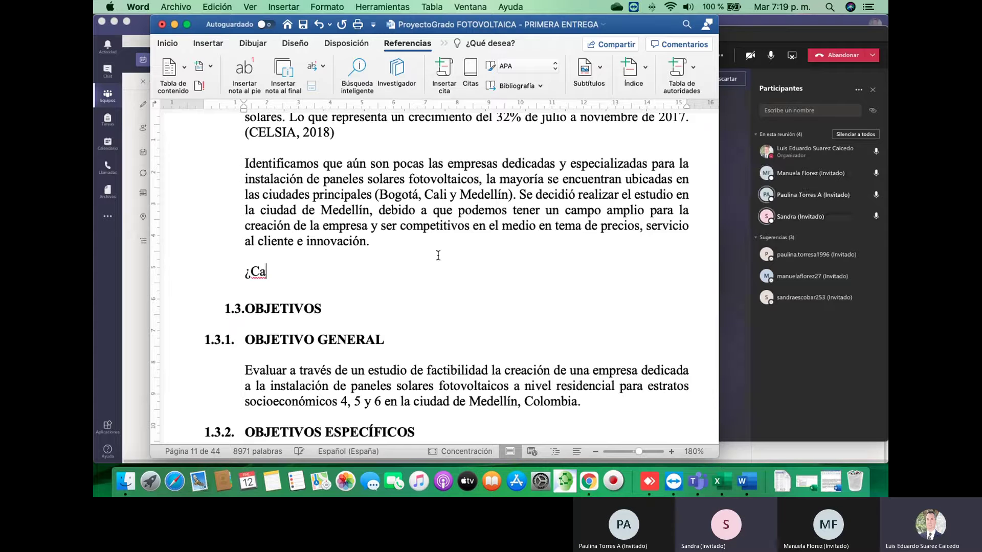
pyautogui.write('uáles')
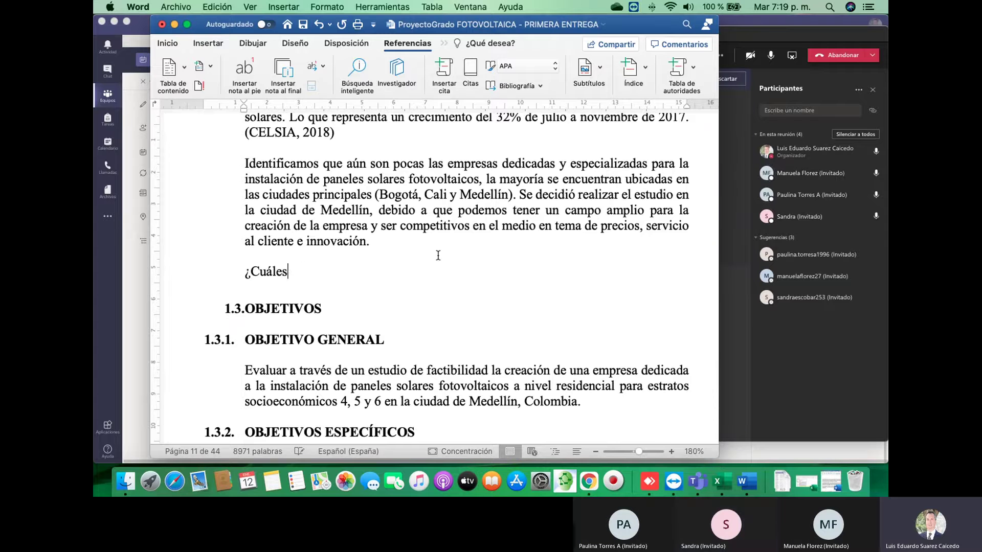
pyautogui.write(' son xx')
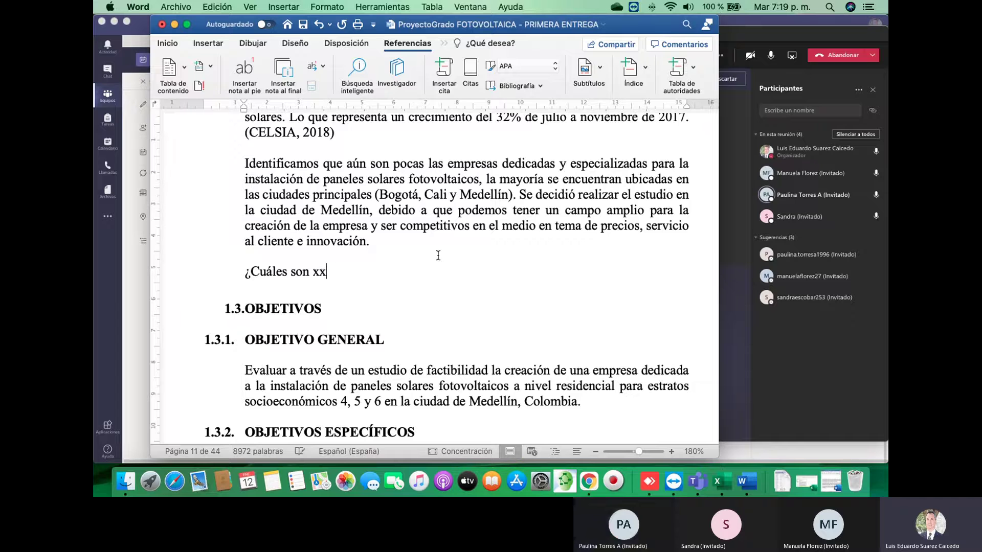
pyautogui.write('xxx')
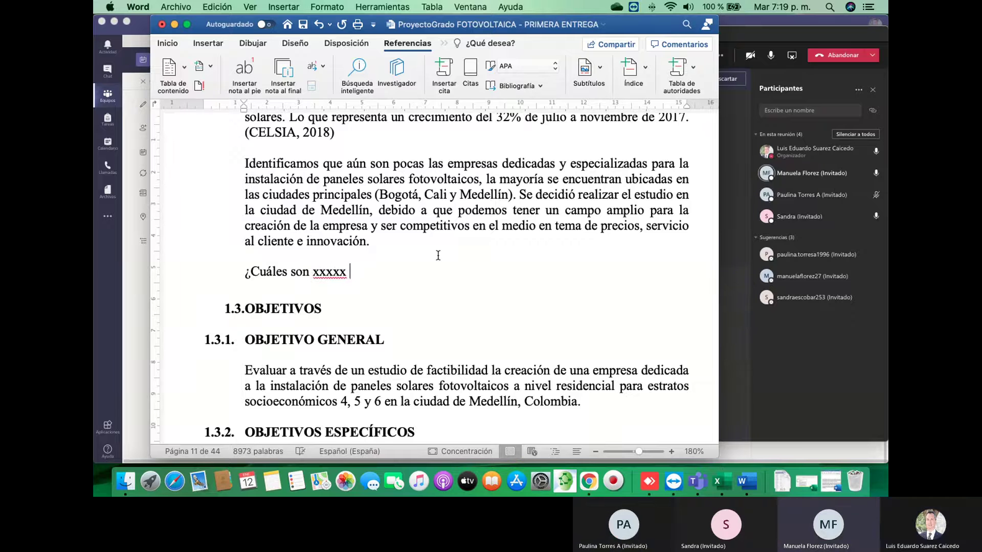
pyautogui.press('BackSpace')
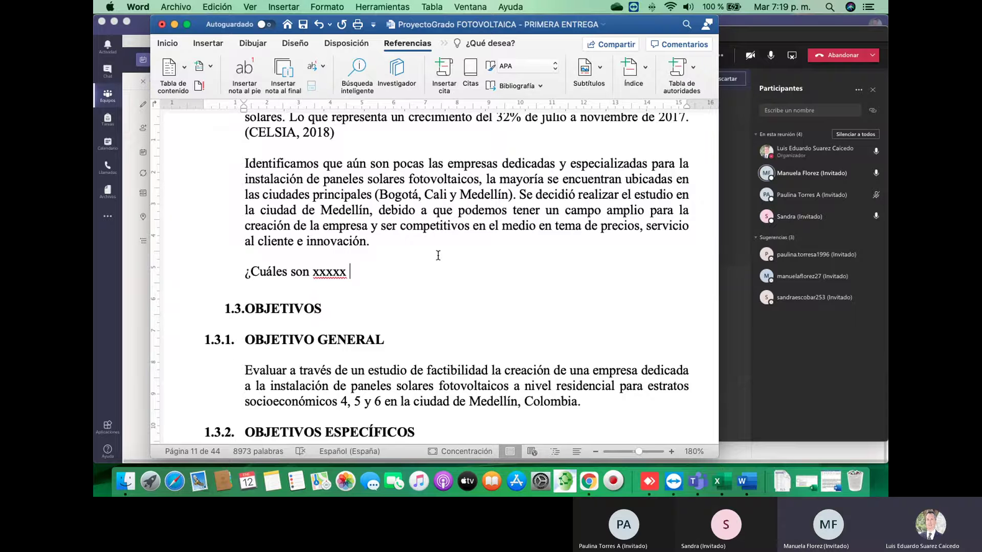
pyautogui.write('?')
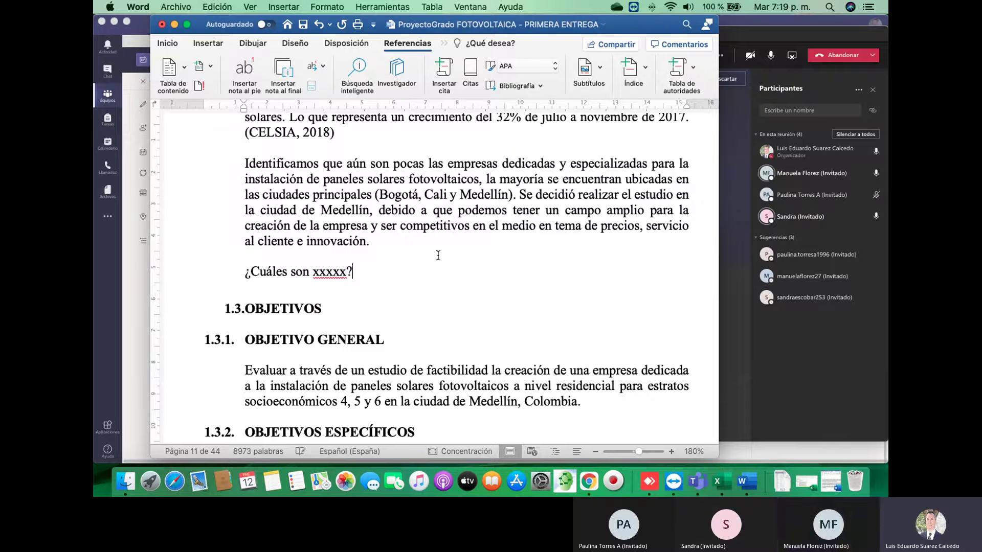
# - Review the general and specific objectives, the MARCO TEÓRICO heading and ESTUDIO DE MERCADO as far as POBLACIÓN OBJETIVO
pyautogui.scroll(-2, 396, 292)
pyautogui.scroll(-2, 397, 291)
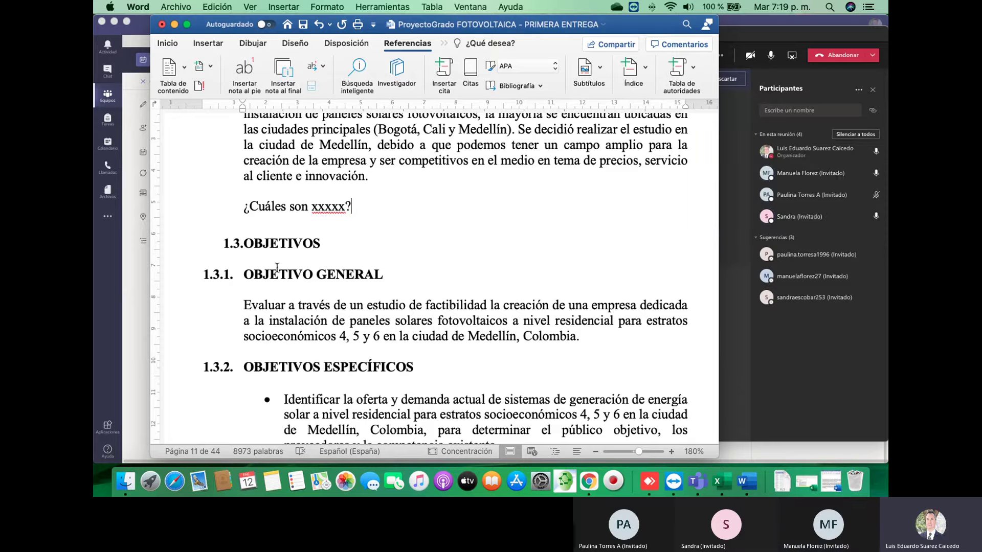
pyautogui.scroll(-5, 365, 297)
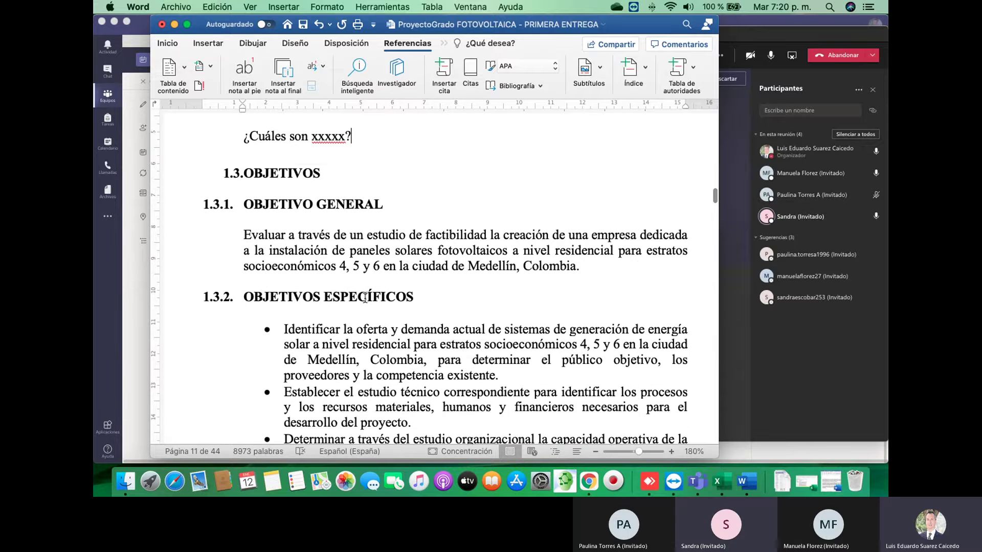
pyautogui.scroll(-4, 365, 298)
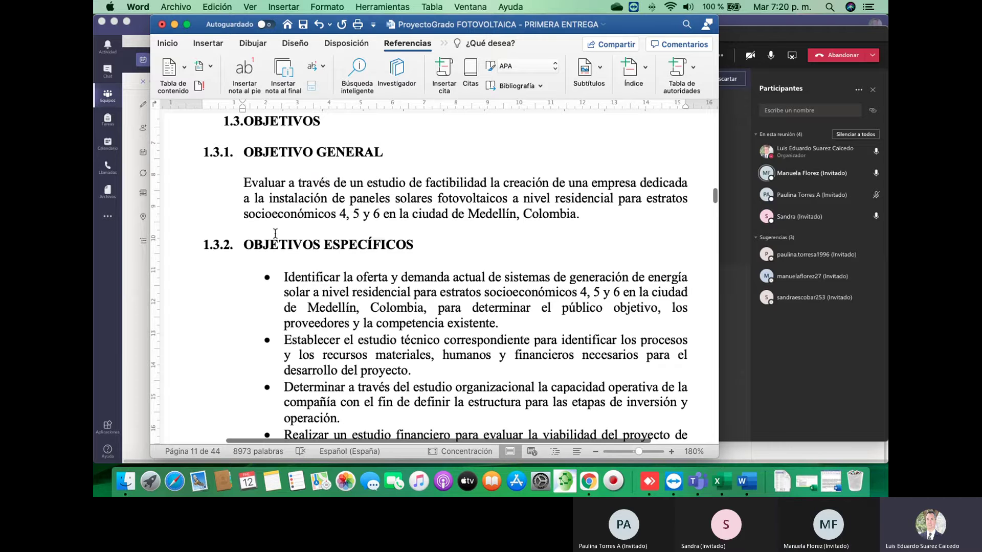
pyautogui.scroll(-20, 300, 198)
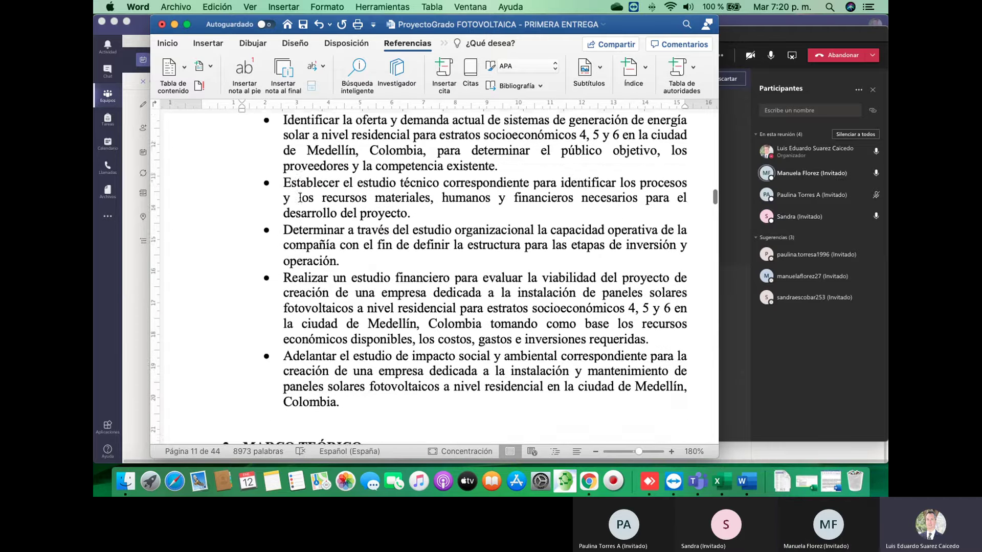
pyautogui.scroll(-5, 301, 195)
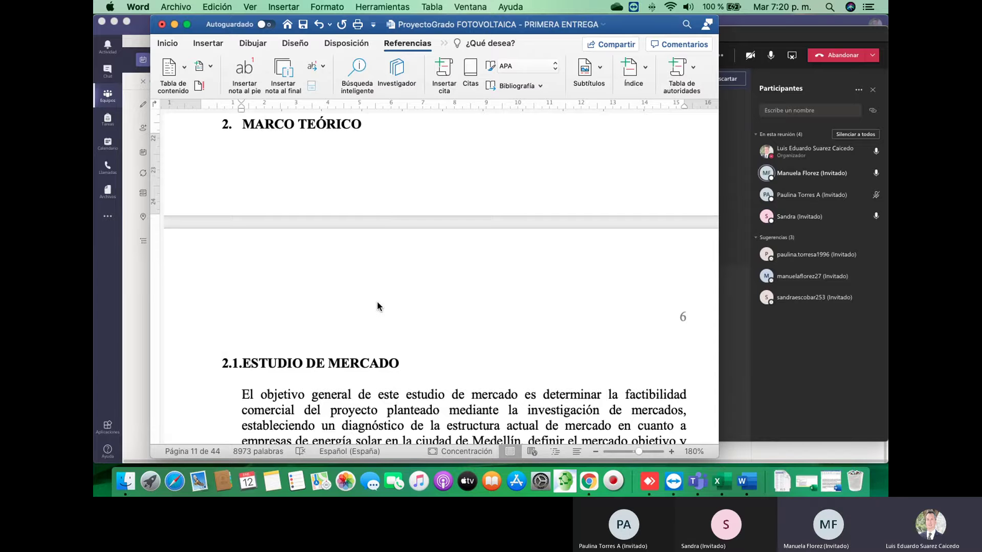
pyautogui.scroll(-5, 318, 362)
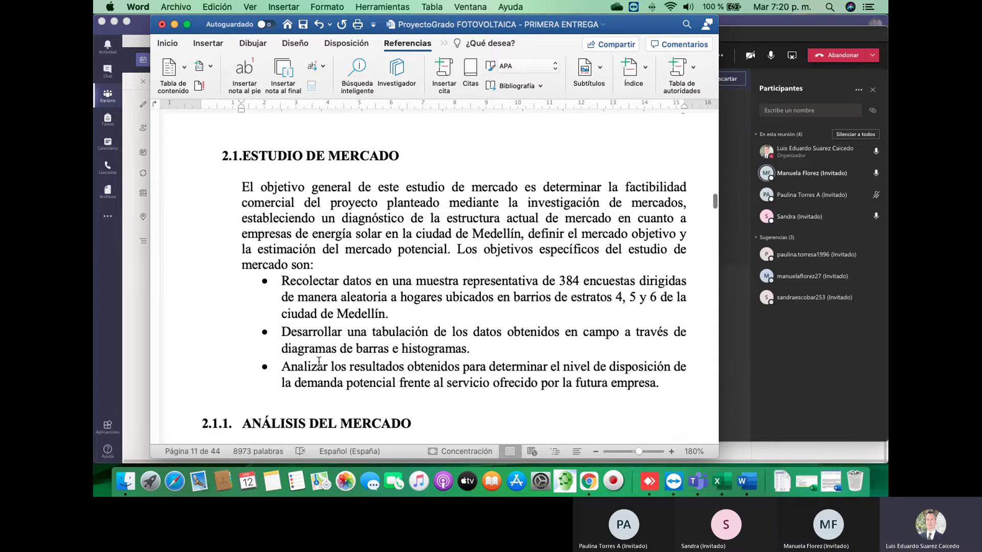
pyautogui.scroll(-3, 319, 362)
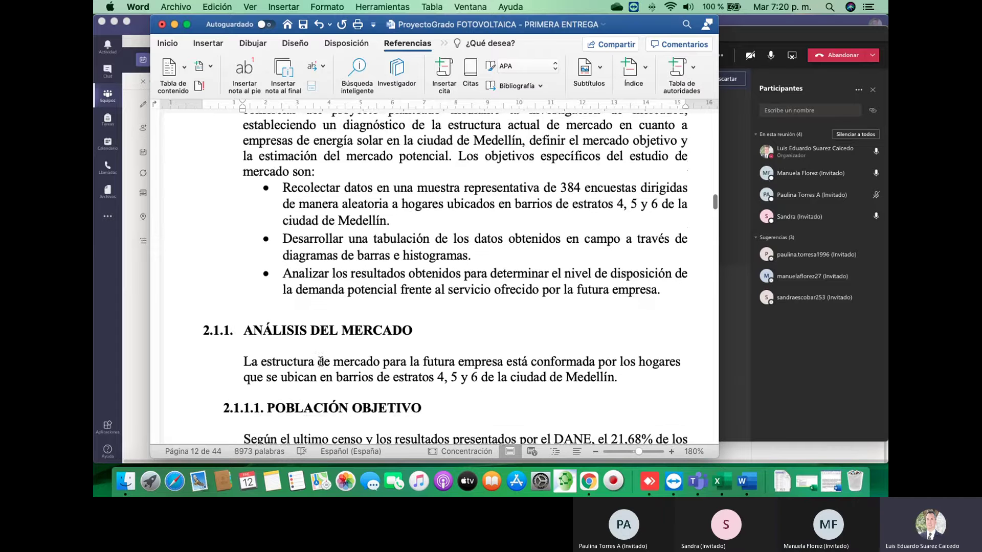
pyautogui.scroll(-5, 320, 362)
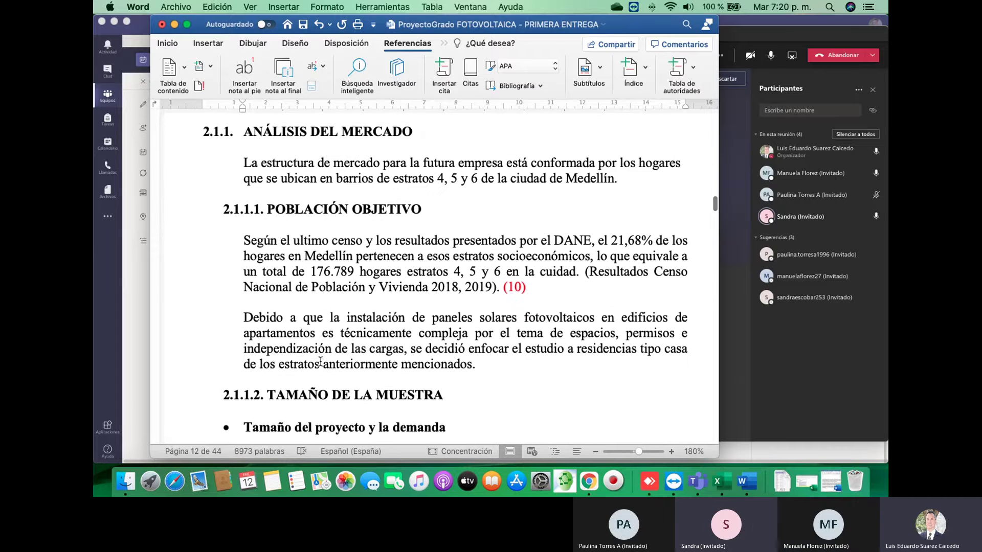
# - Examine the TAMAÑO DE LA MUESTRA section, including the sample size formula, its calculation, Tabla 1 and the survey description
pyautogui.scroll(-5, 320, 362)
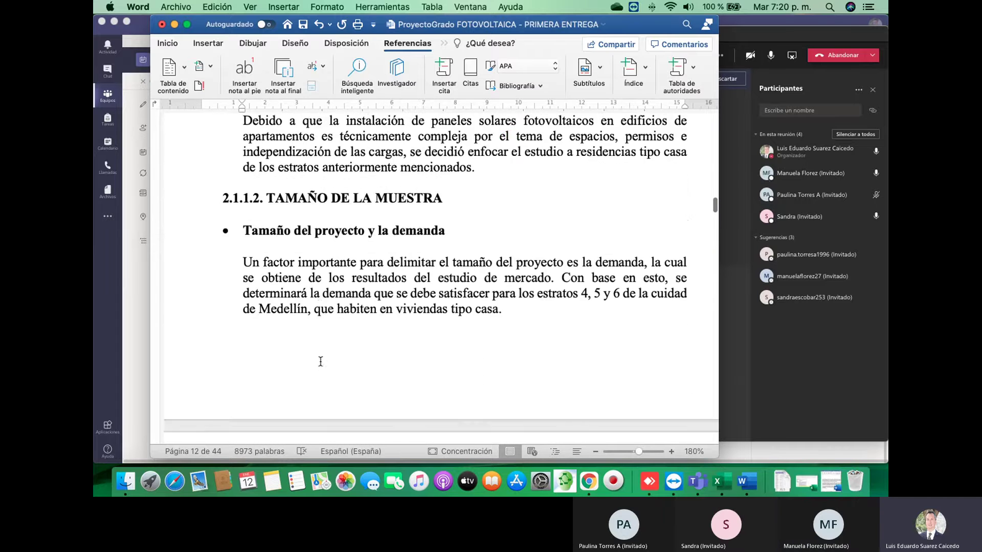
pyautogui.scroll(-13, 320, 361)
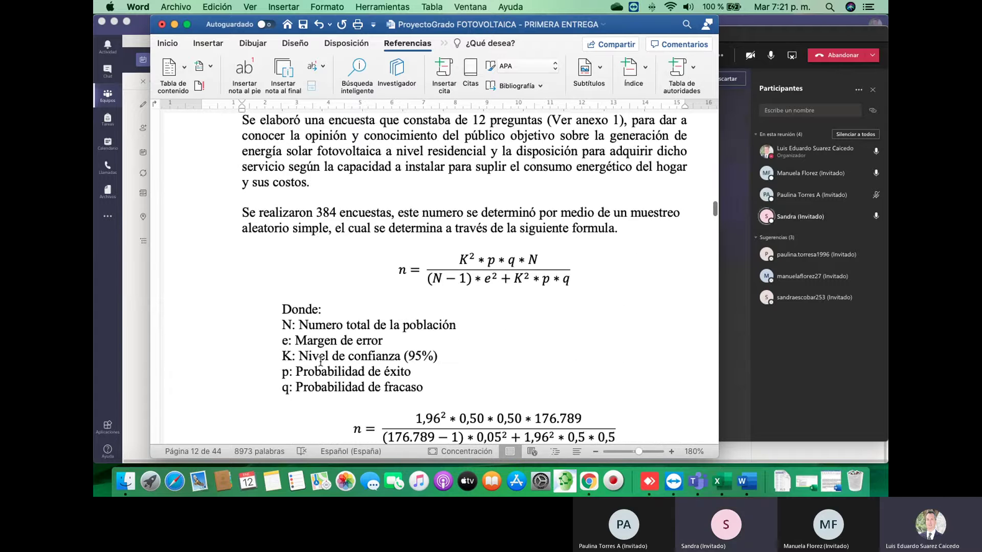
pyautogui.scroll(-2, 320, 361)
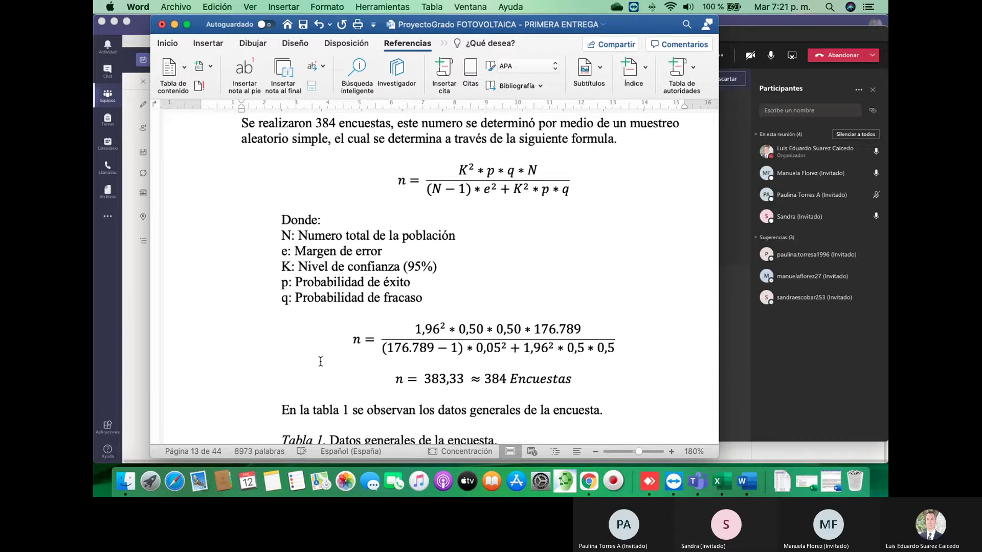
pyautogui.scroll(-2, 320, 361)
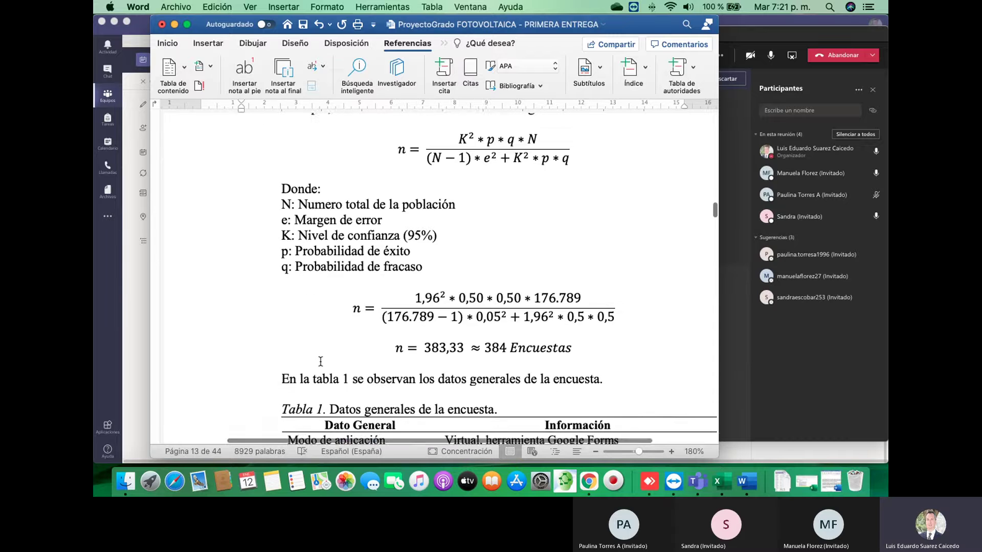
pyautogui.scroll(-1, 320, 361)
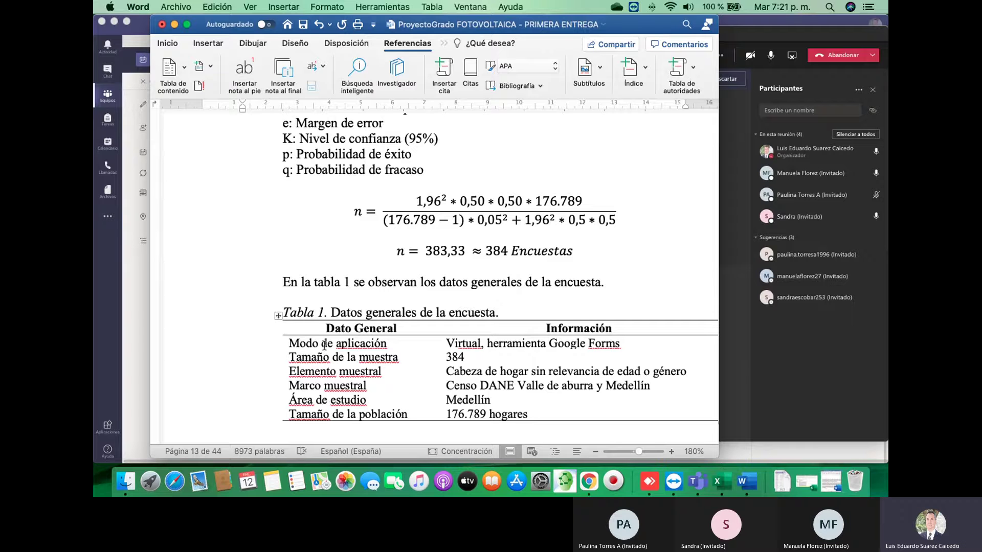
pyautogui.scroll(5, 360, 287)
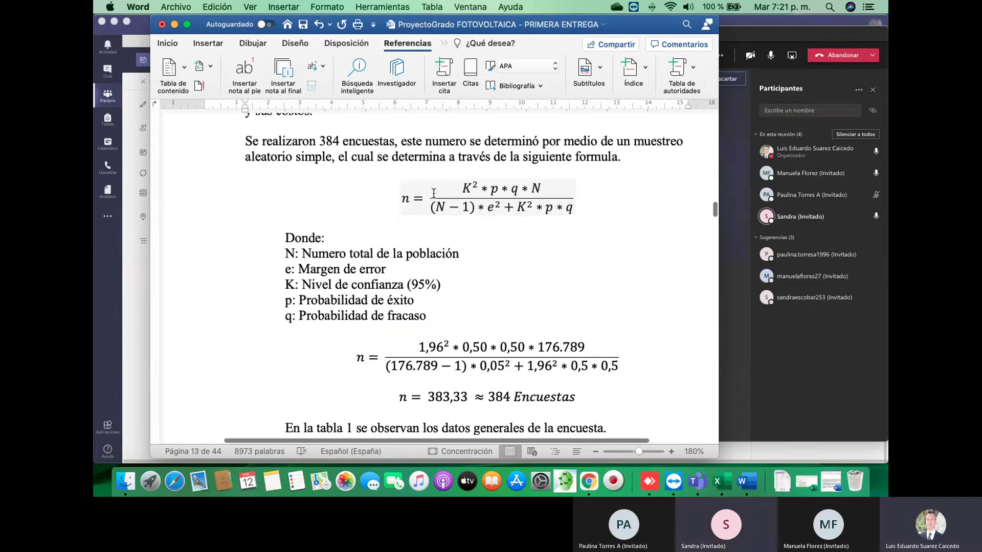
pyautogui.scroll(2, 434, 193)
pyautogui.scroll(2, 433, 193)
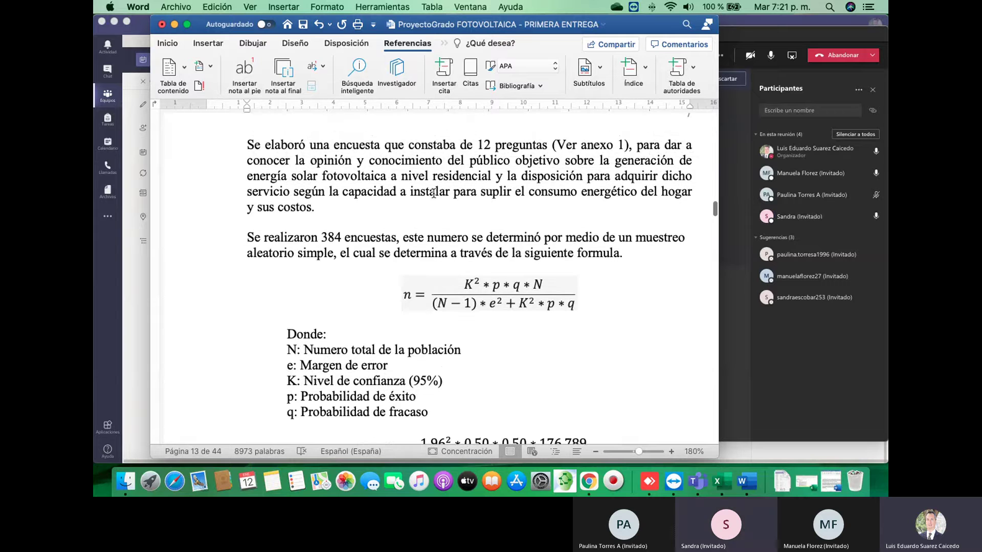
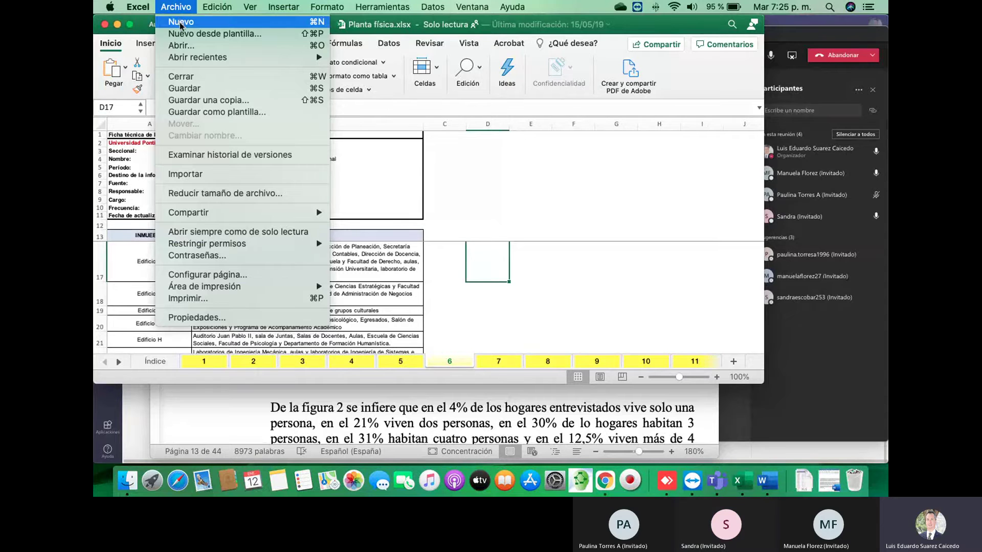
# - Create a new blank workbook in Excel and enter "Estrato 4" in cell B2
pyautogui.press('Escape')
pyautogui.press('super+n')
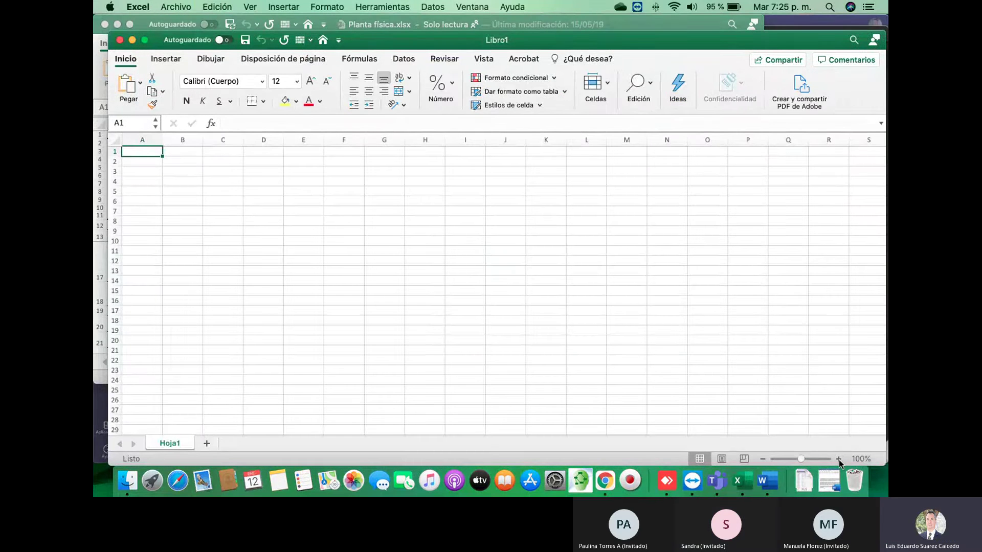
pyautogui.scroll(5, 252, 169)
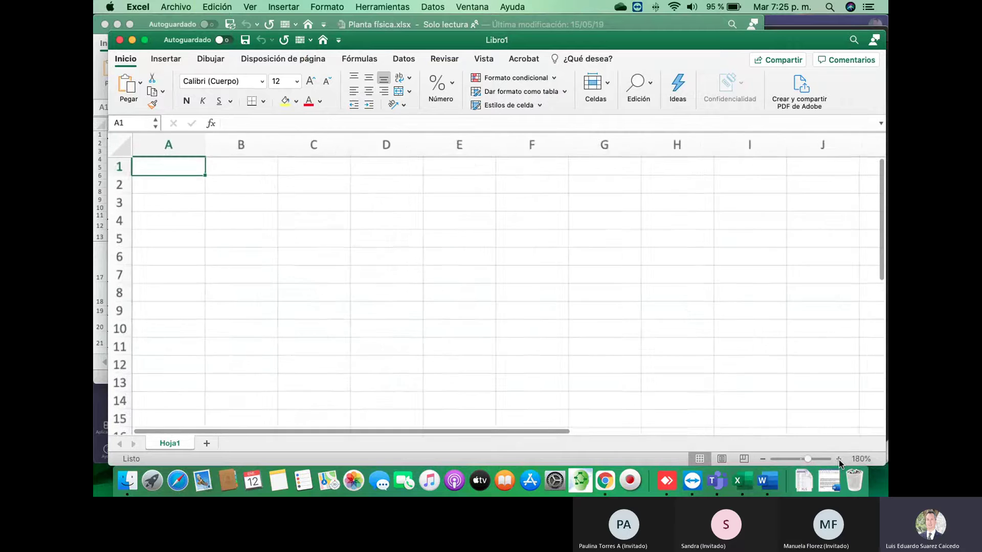
pyautogui.click(258, 187)
pyautogui.write('Estra')
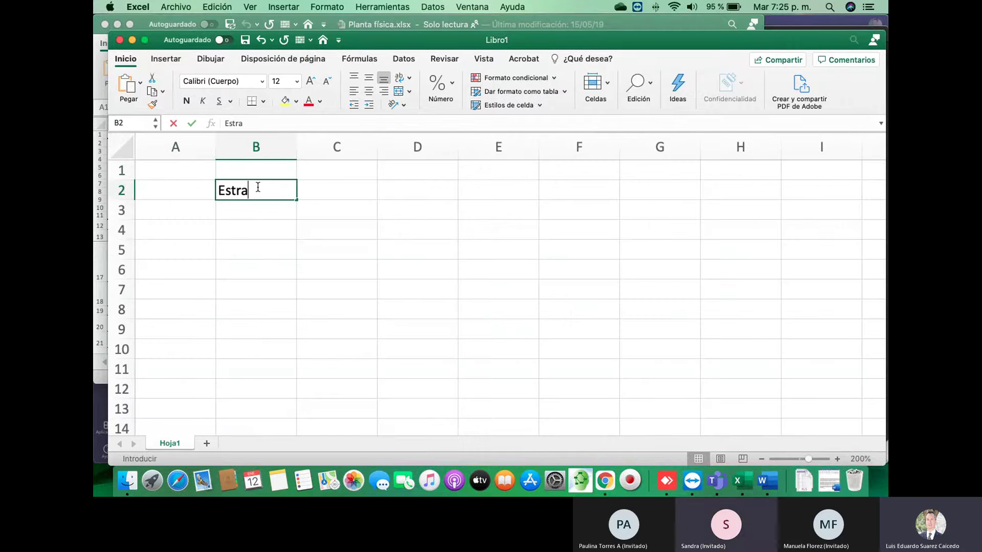
pyautogui.write('to ')
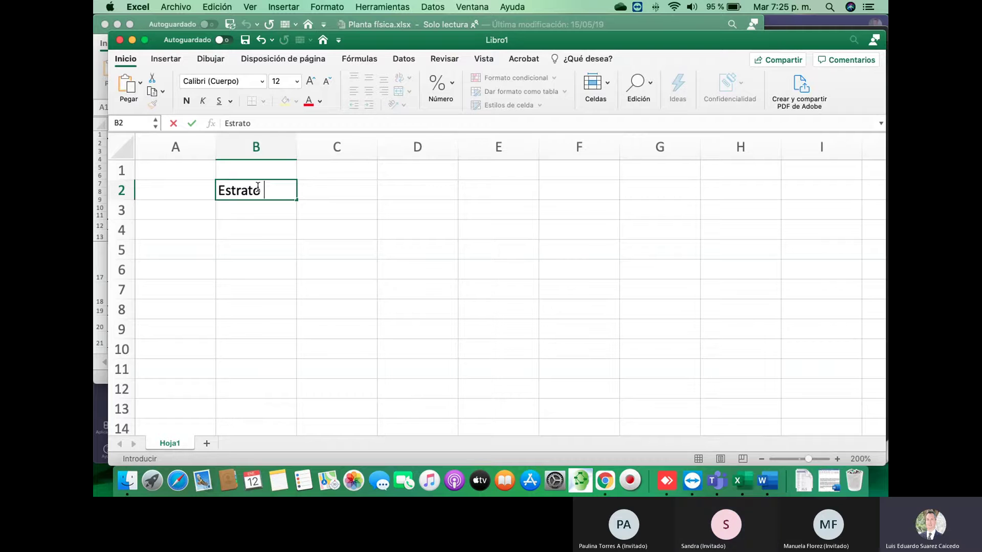
pyautogui.write('4')
pyautogui.press('Return')
pyautogui.write('es')
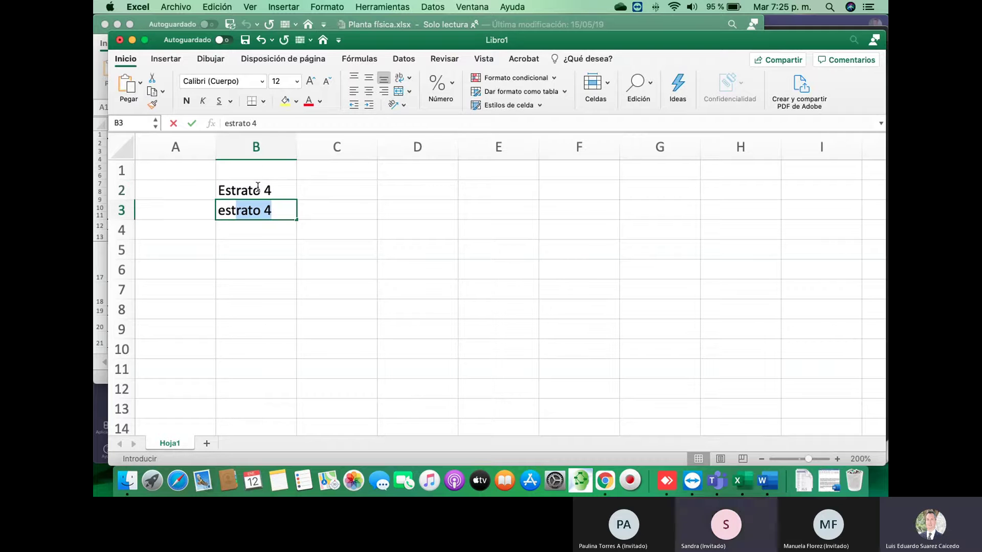
pyautogui.write('tto')
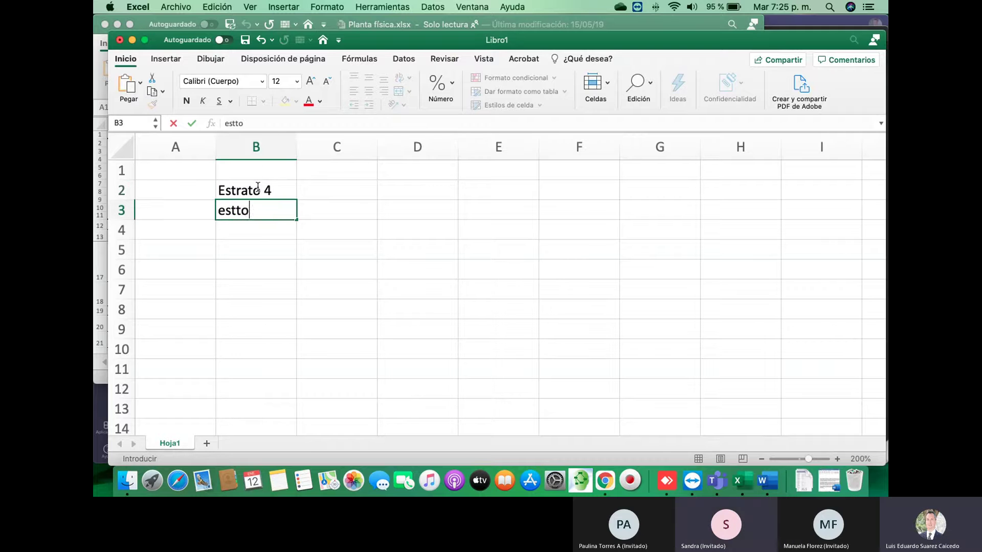
pyautogui.press('BackSpace')
pyautogui.press('BackSpace')
pyautogui.press('BackSpace')
pyautogui.click(237, 236)
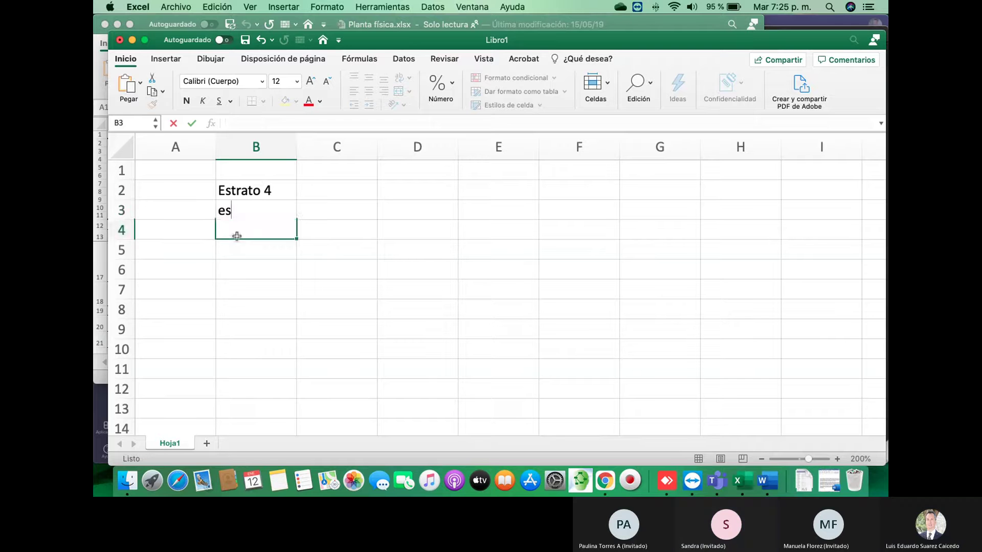
# - Fill the series from B2 down through B4 to produce the labels Estrato 5 and Estrato 6
pyautogui.click(285, 199)
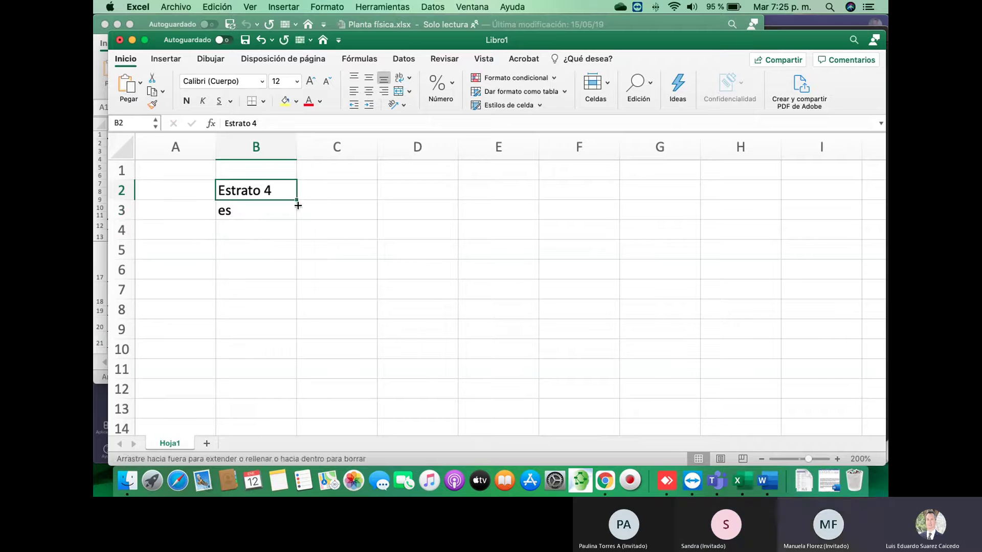
pyautogui.moveTo(297, 201); pyautogui.dragTo(295, 233)
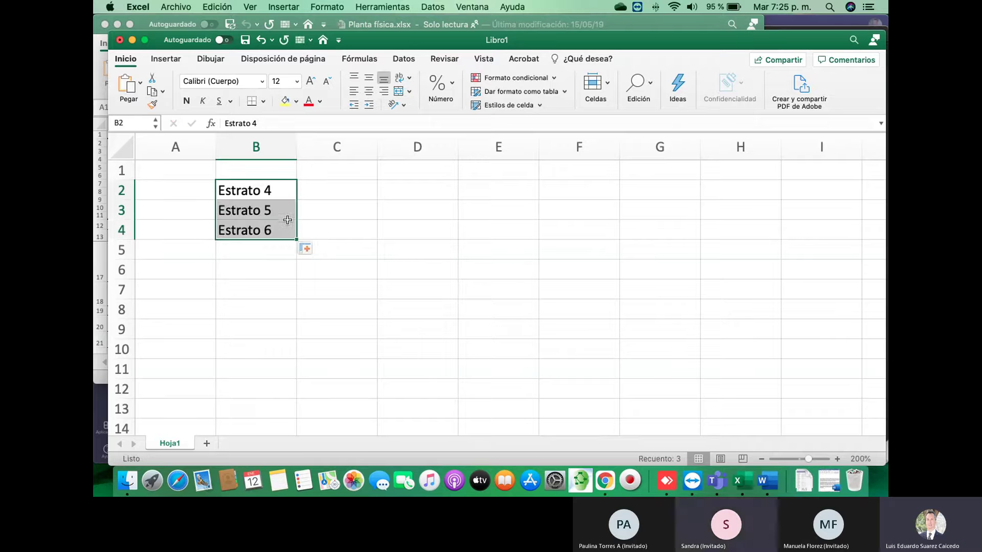
pyautogui.click(331, 192)
# - Enter the column header "Población" in cell C1
pyautogui.click(342, 166)
pyautogui.write('Po')
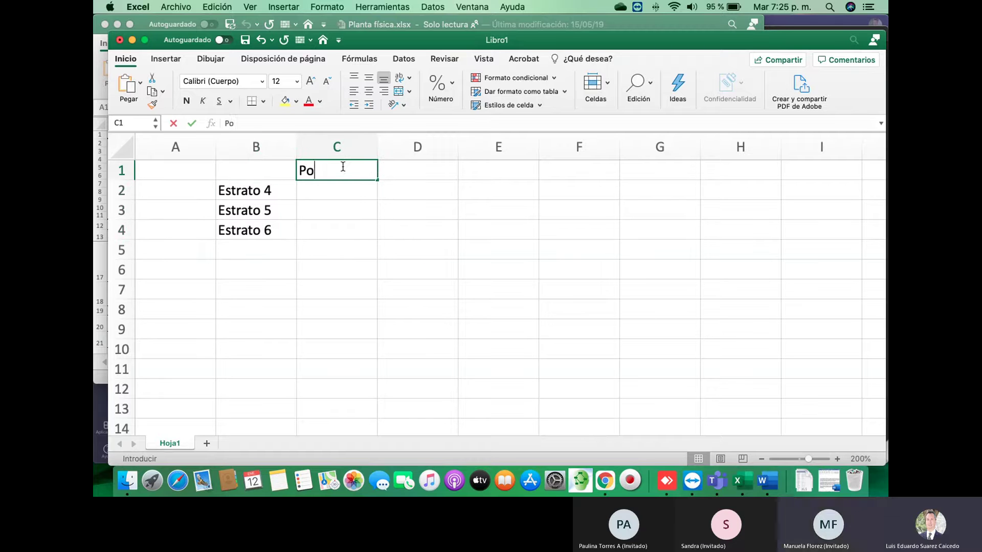
pyautogui.write('ble')
pyautogui.press('BackSpace')
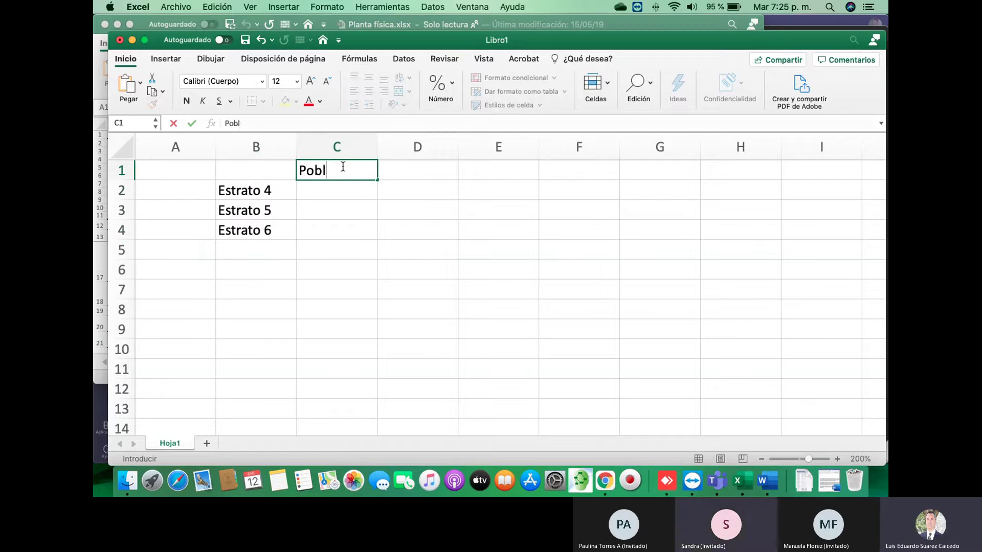
pyautogui.write('aci´')
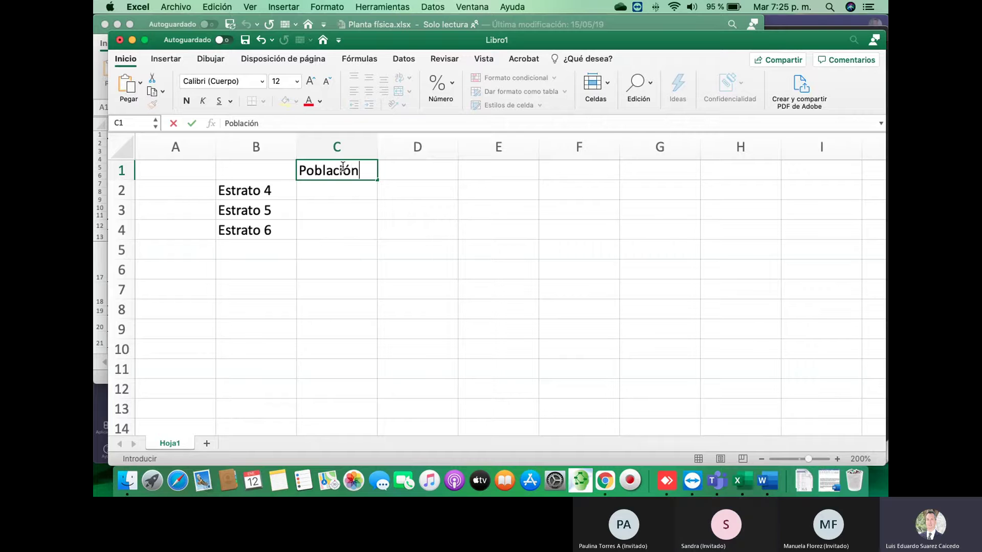
pyautogui.write('ón')
pyautogui.press('Return')
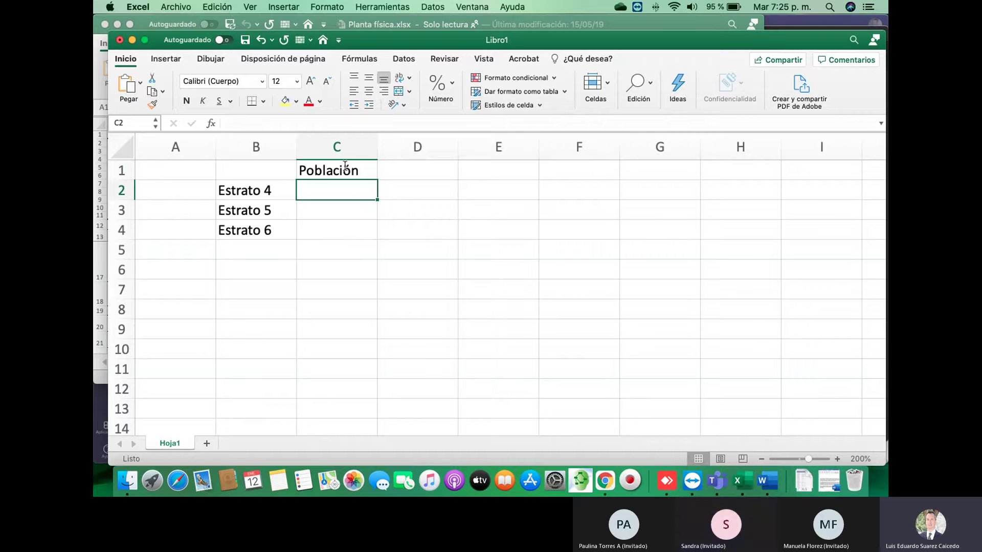
# - Center the Población header in C1 and the empty cell C2 beneath it horizontally
pyautogui.click(368, 91)
pyautogui.click(350, 173)
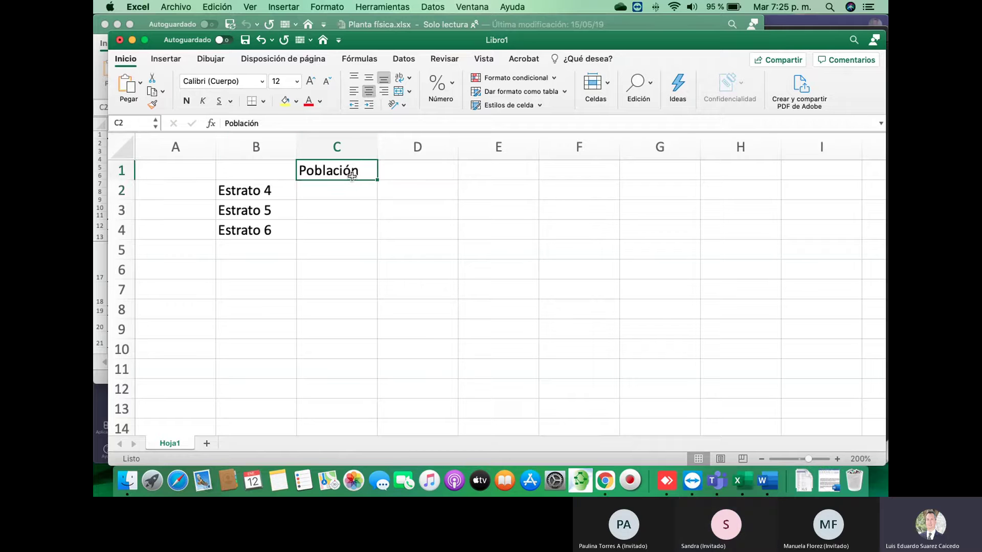
pyautogui.click(368, 91)
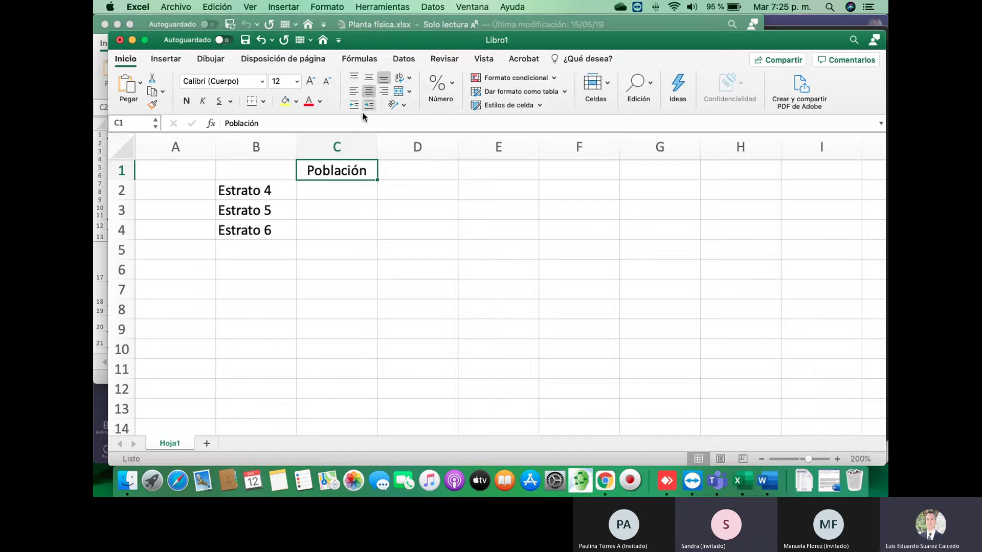
# - Enter the populations 125000, 62000 and 28000 for Estrato 4, 5 and 6 in cells C2 to C4
pyautogui.click(340, 192)
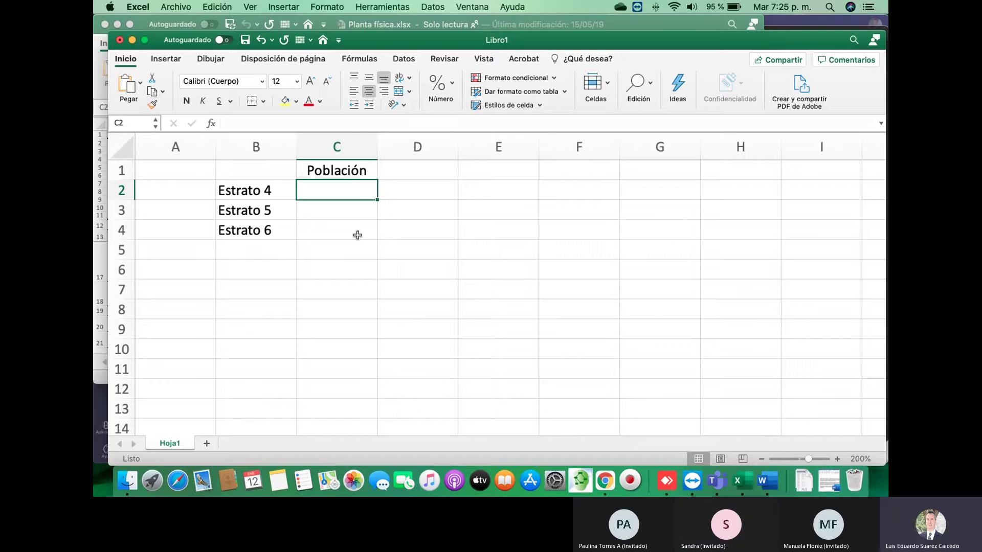
pyautogui.write('125')
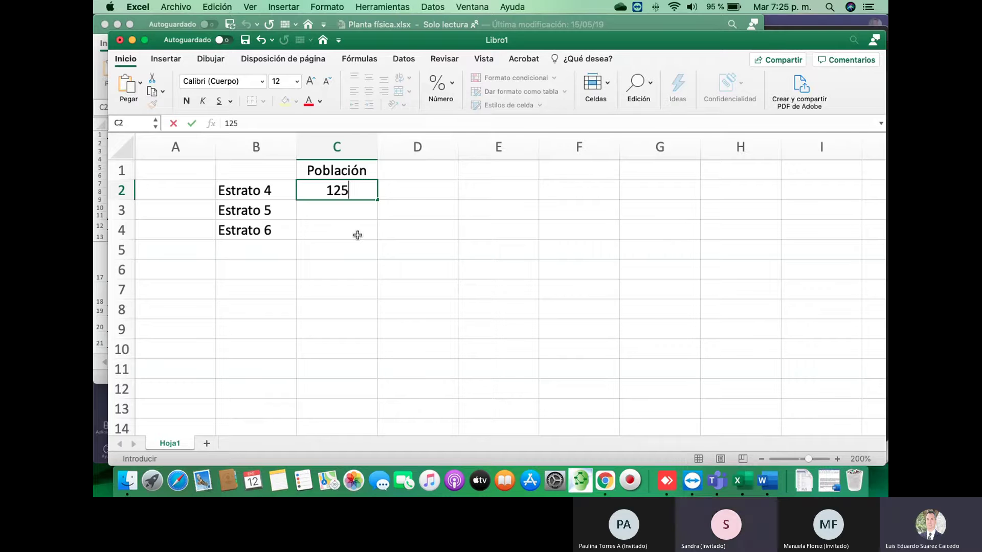
pyautogui.write('000')
pyautogui.press('Return')
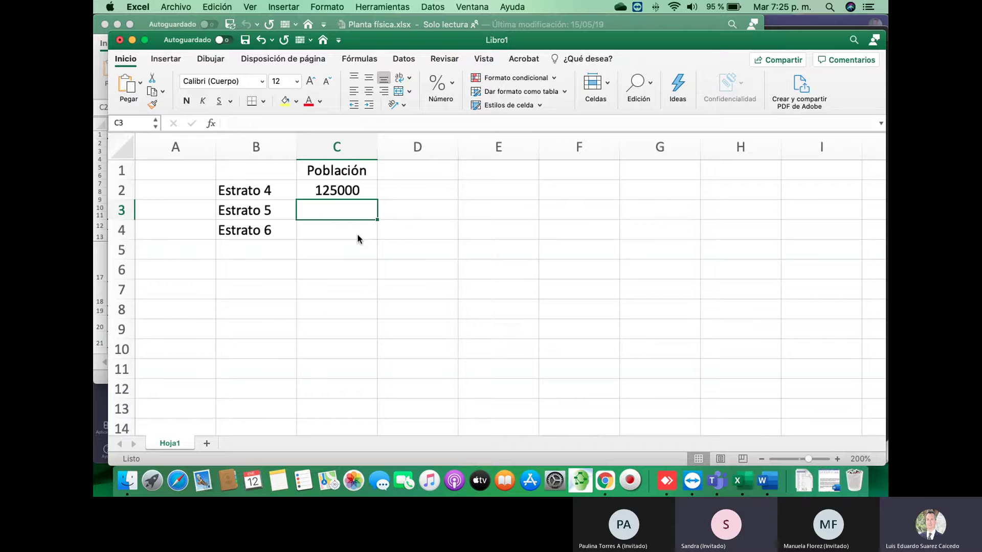
pyautogui.write('62000')
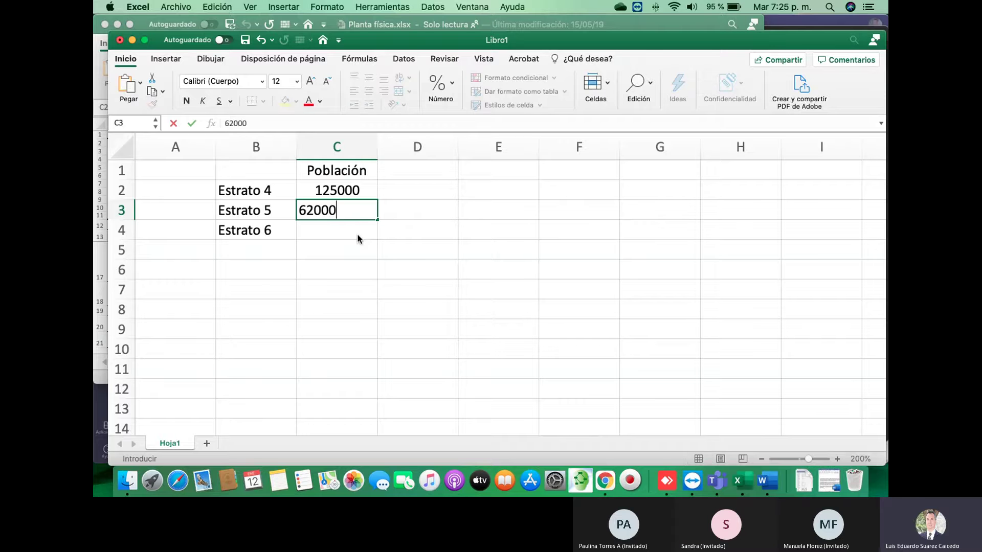
pyautogui.press('Return')
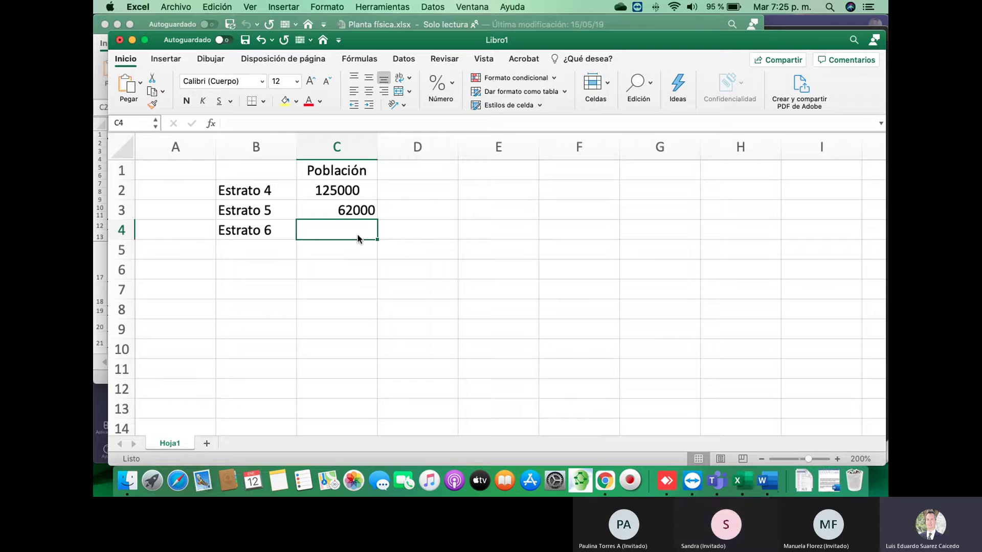
pyautogui.write('28000')
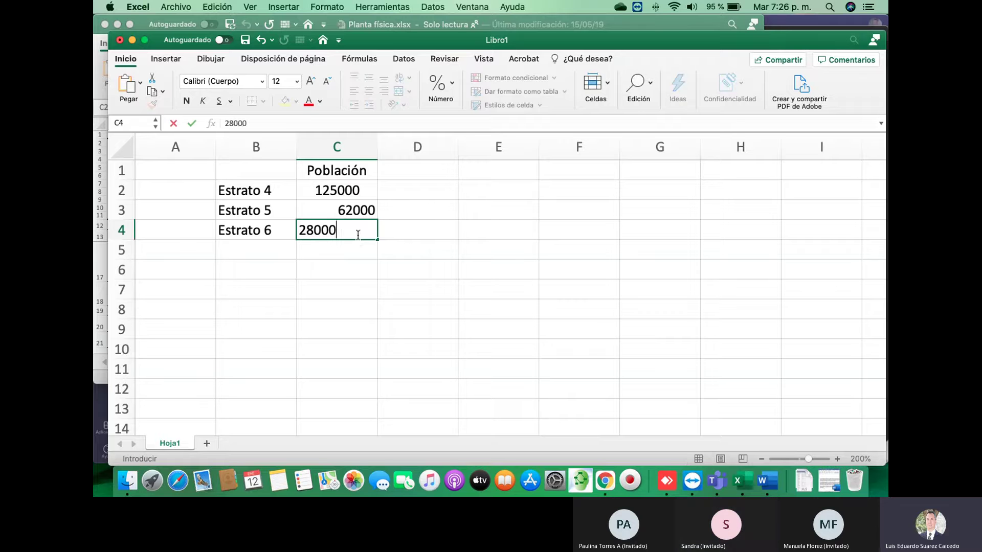
pyautogui.press('Return')
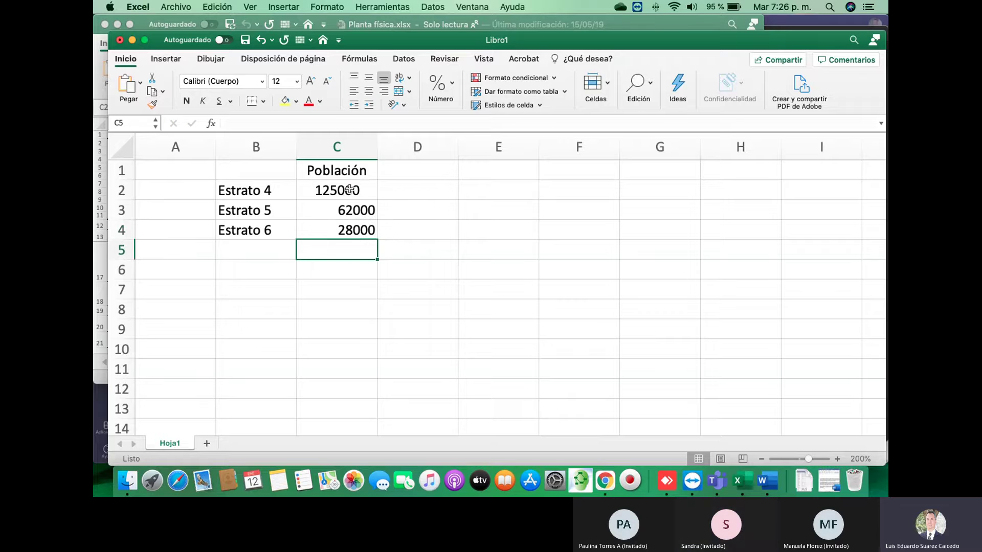
# - Apply the Número format to C2:C4, align the cells vertically to the middle and remove C2's horizontal centering
pyautogui.moveTo(353, 188); pyautogui.dragTo(352, 225)
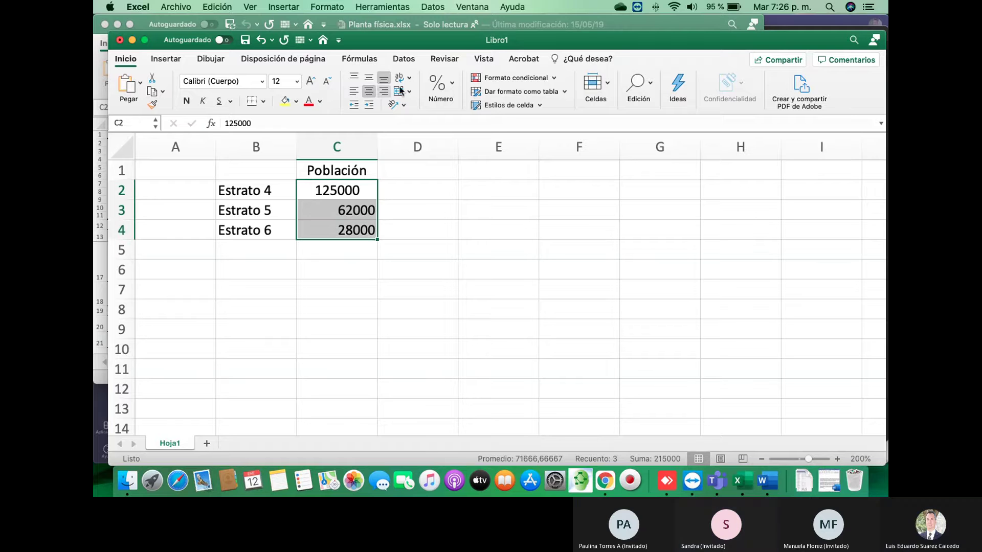
pyautogui.click(440, 86)
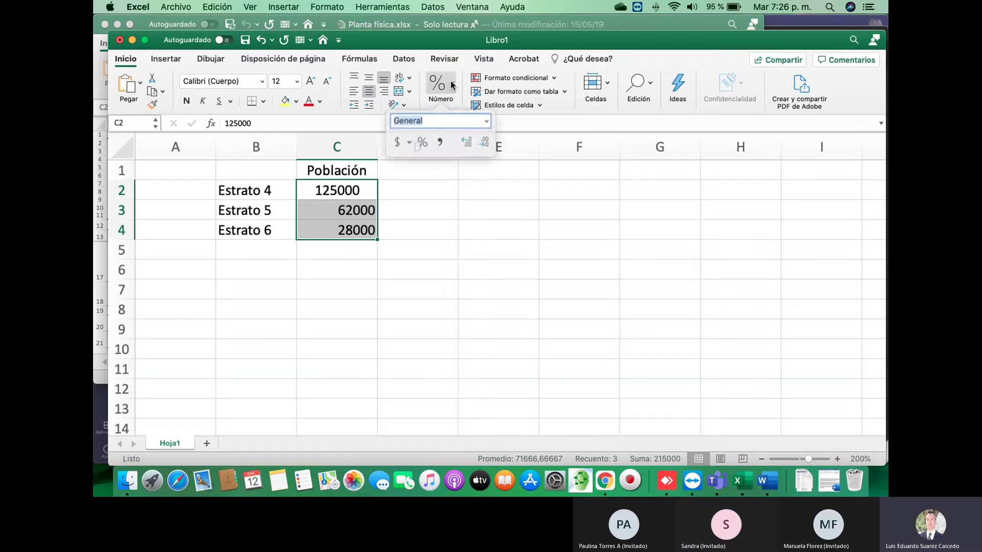
pyautogui.click(484, 121)
pyautogui.click(445, 163)
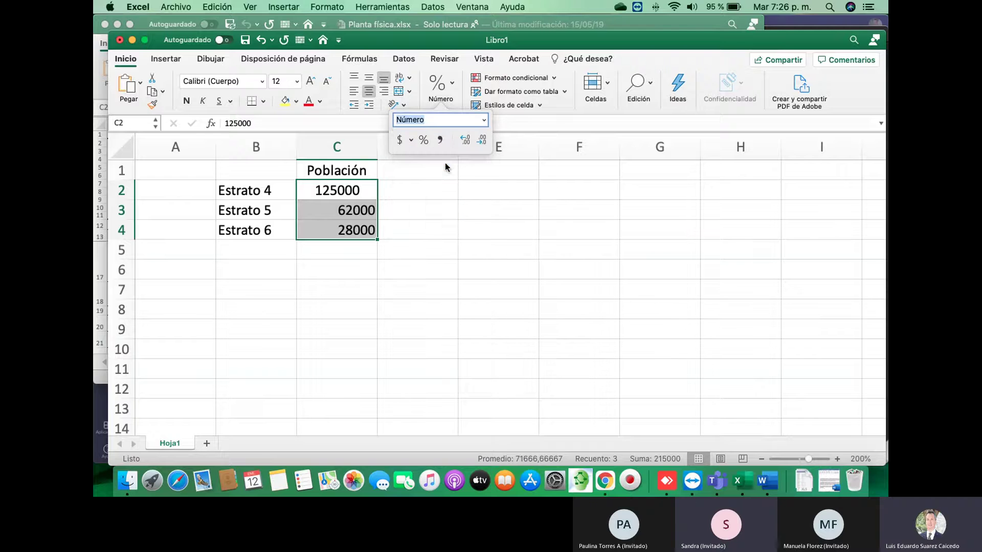
pyautogui.click(368, 77)
pyautogui.click(369, 95)
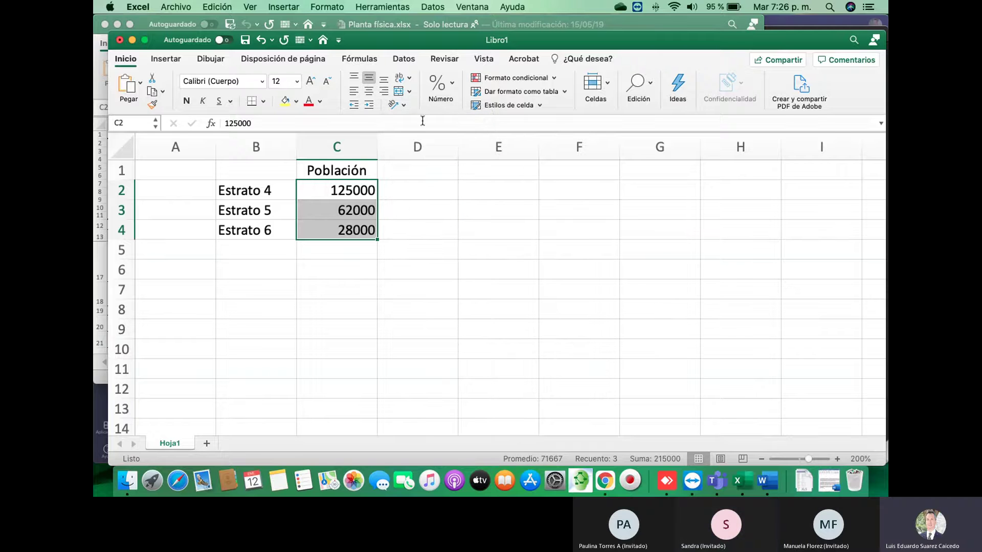
# - Format C2:C4 as Número with 0 decimal places and the thousands separator
pyautogui.click(456, 84)
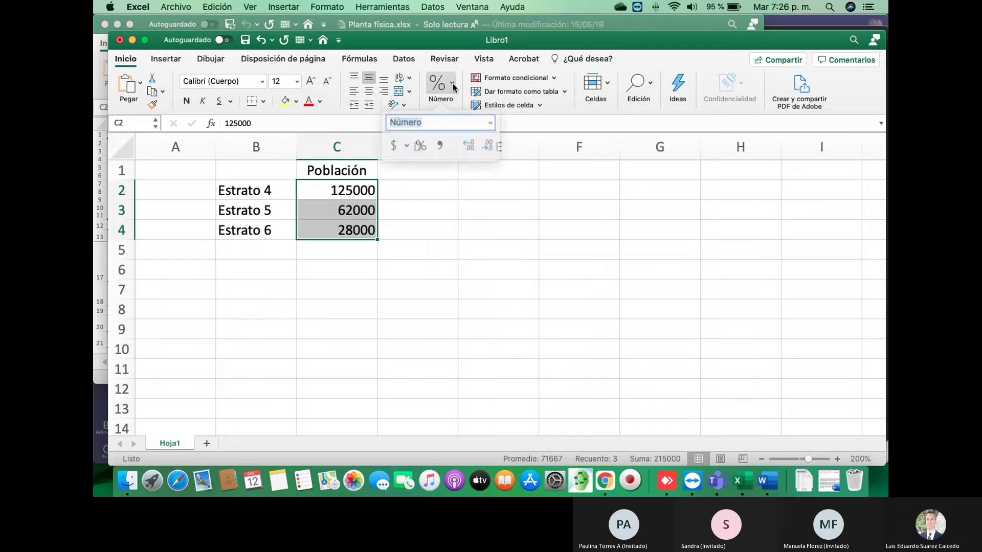
pyautogui.click(482, 122)
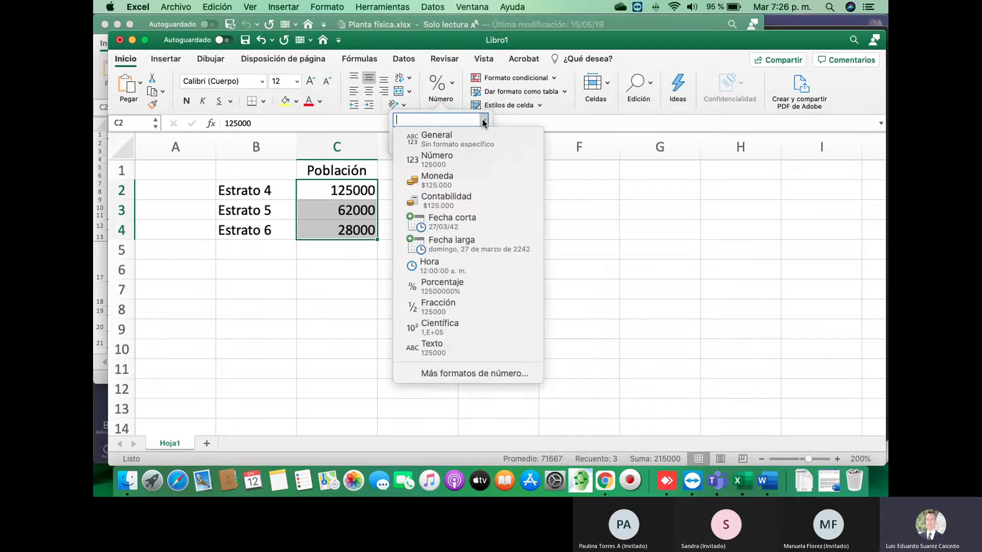
pyautogui.click(446, 161)
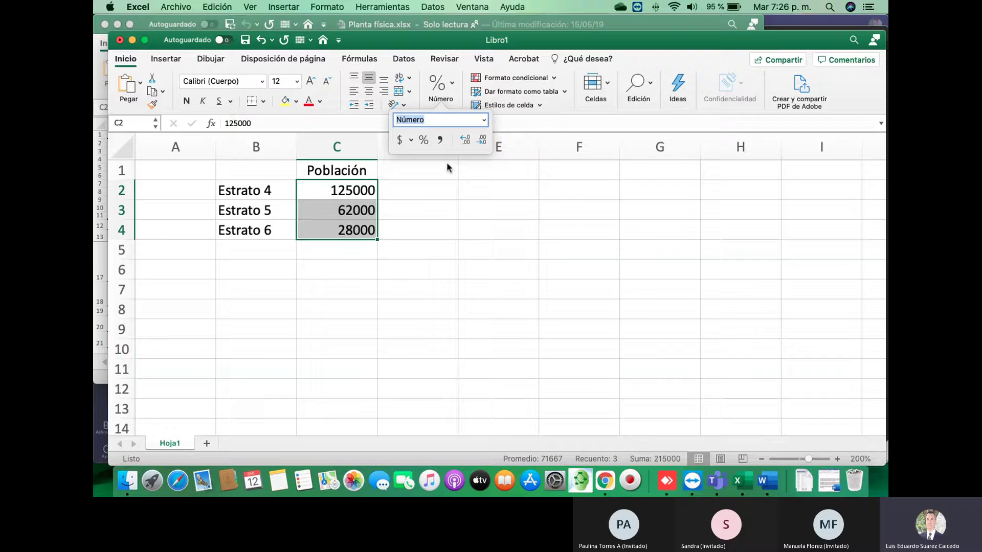
pyautogui.click(482, 121)
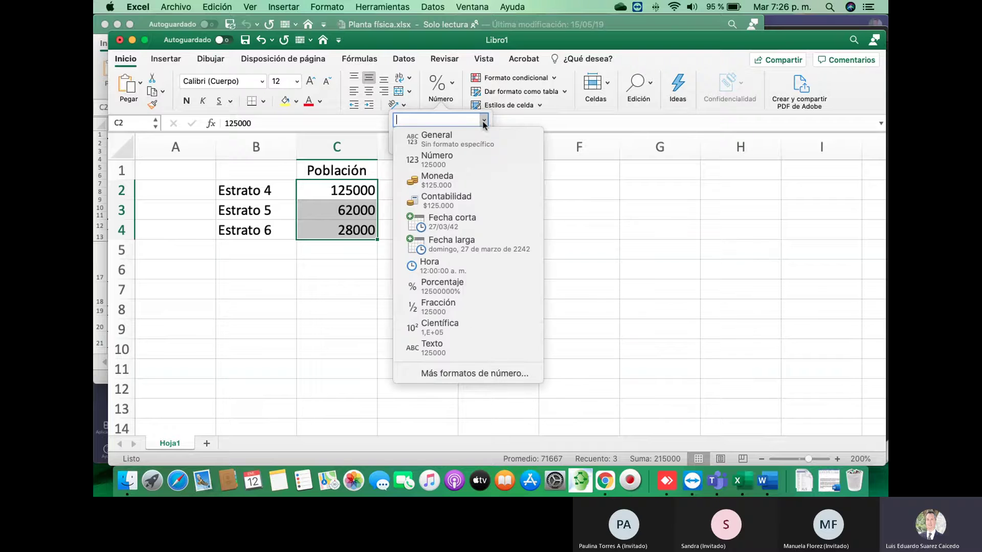
pyautogui.click(474, 374)
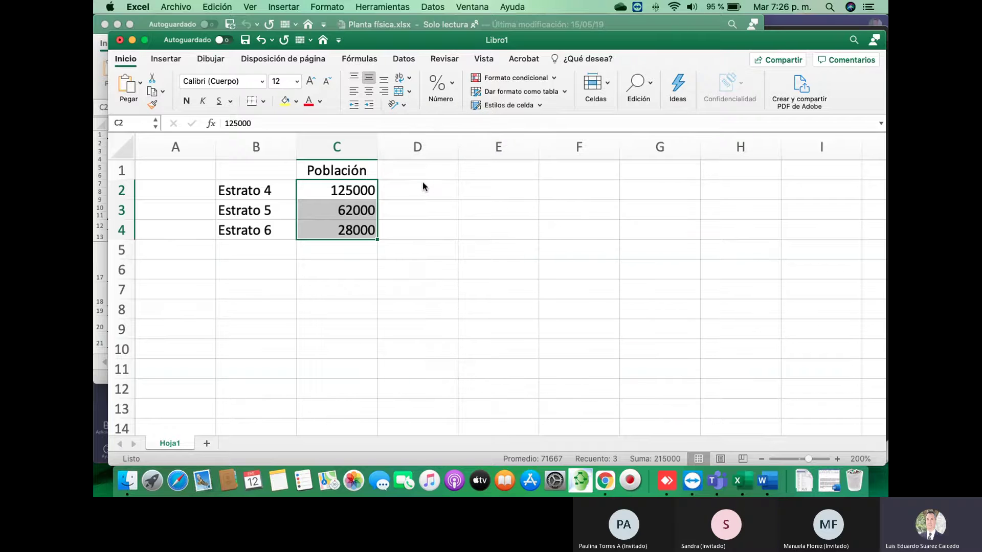
pyautogui.click(418, 144)
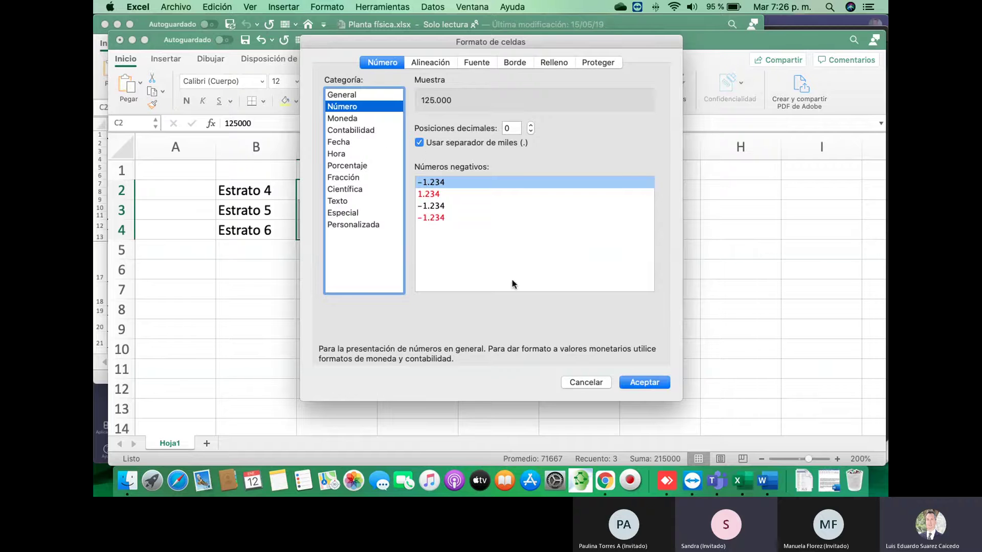
pyautogui.click(642, 383)
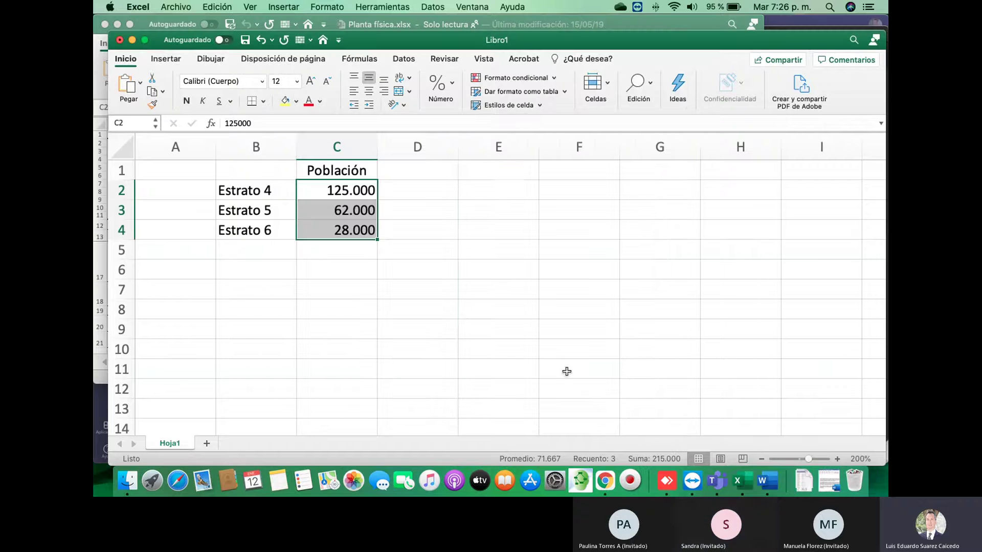
# - Total the population values in cell C5 with AutoSum
pyautogui.click(367, 250)
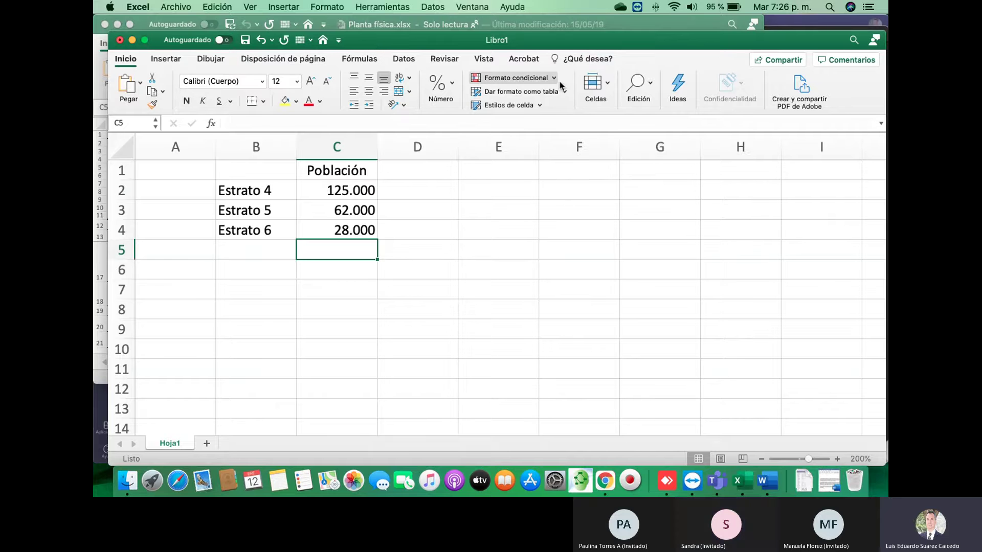
pyautogui.click(366, 60)
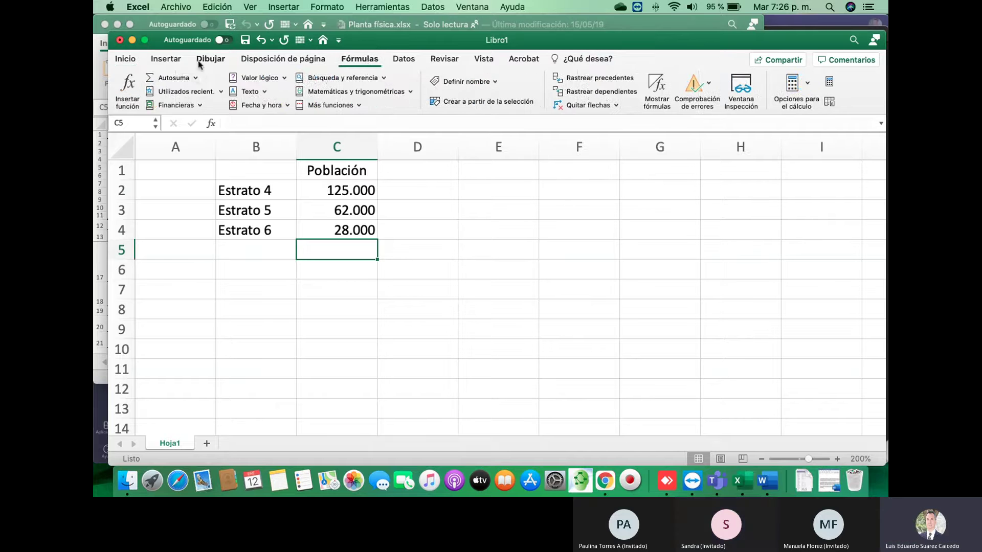
pyautogui.click(182, 78)
pyautogui.press('Return')
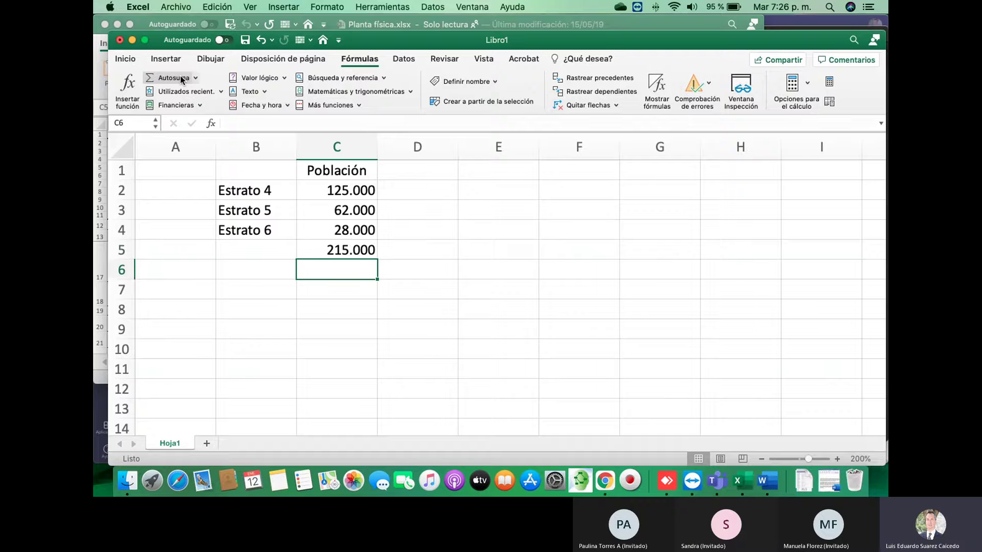
# - Enter the column header "Participación %" in cell D1
pyautogui.click(407, 169)
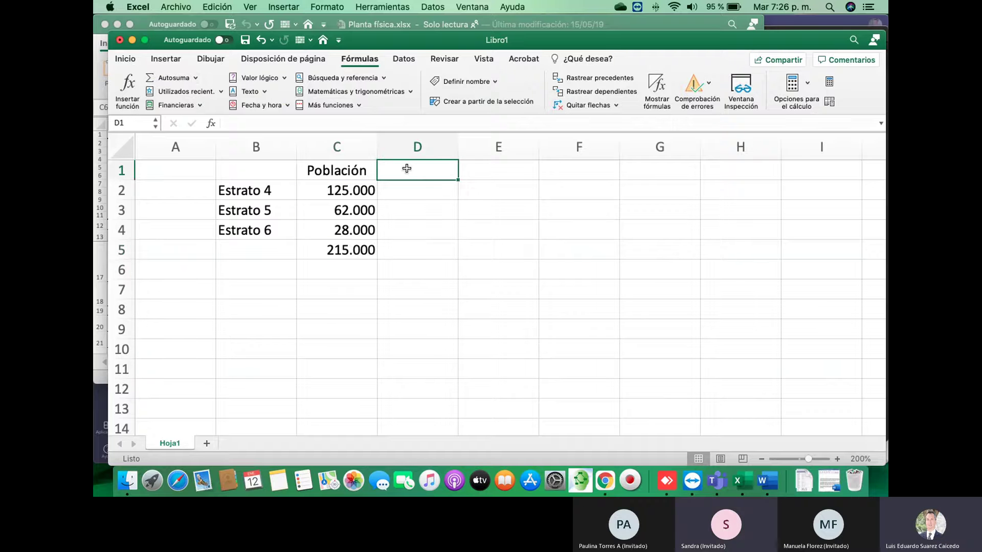
pyautogui.write('Participa')
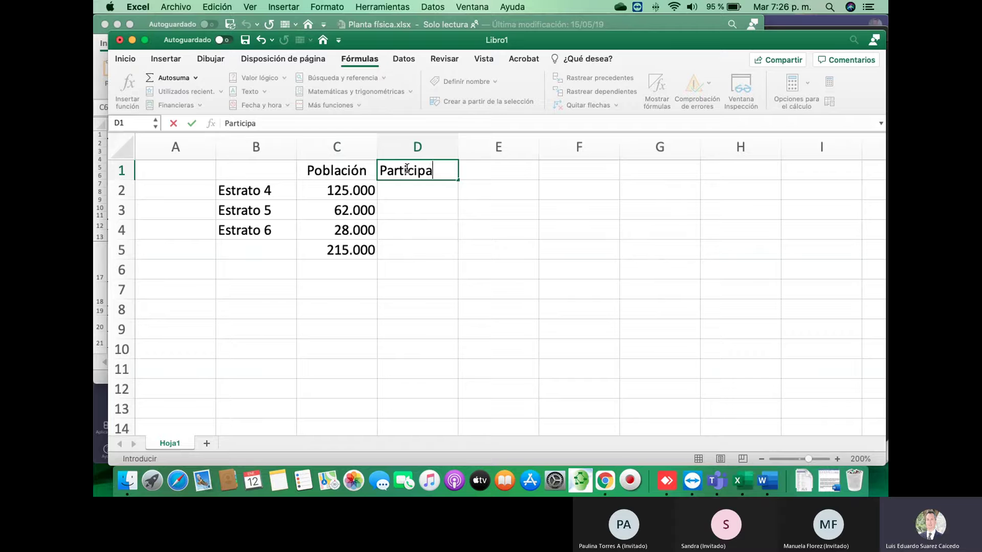
pyautogui.write('ci´ón %')
pyautogui.press('Return')
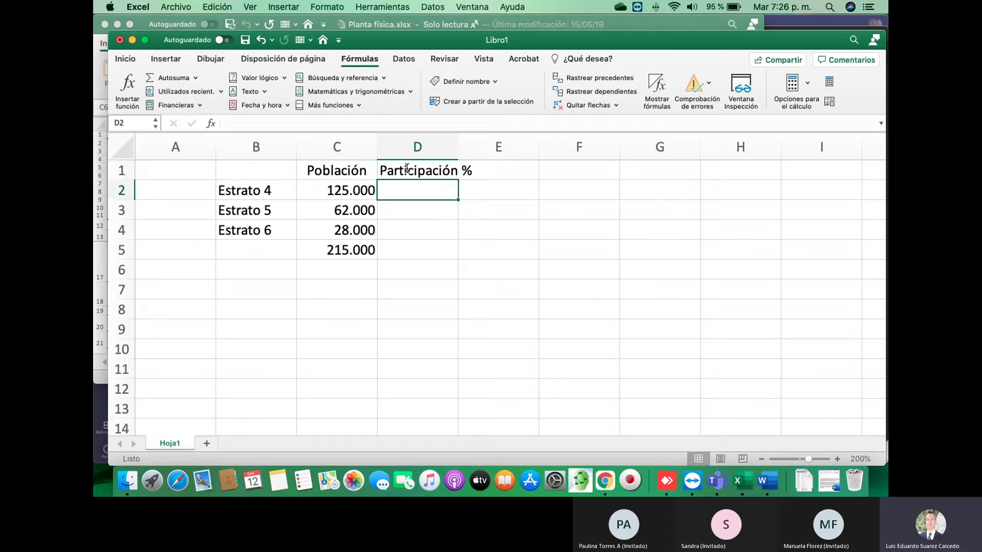
# - Enter the formula =C2/$C$5 in cell D2 to calculate Estrato 4's share of the total population
pyautogui.write('=')
pyautogui.press('Left')
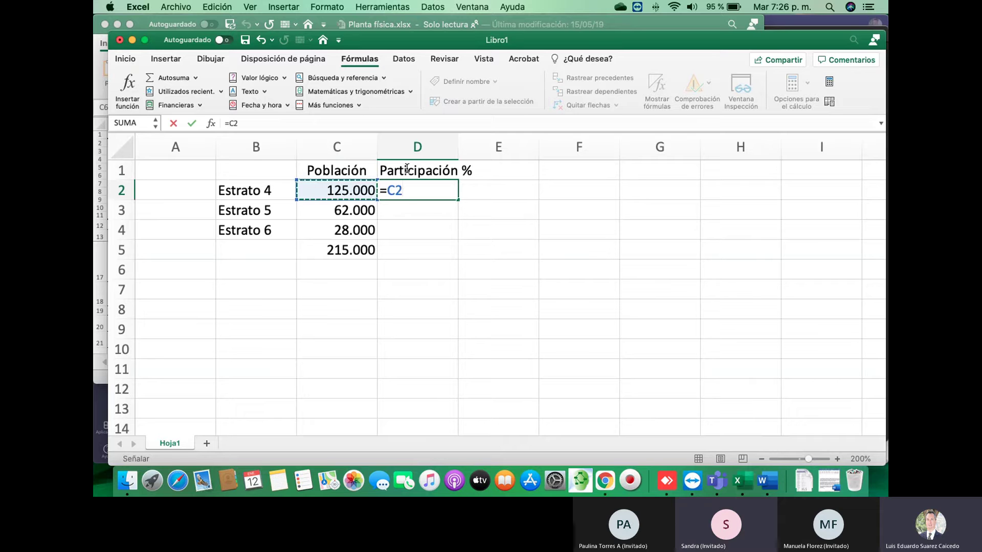
pyautogui.write('/')
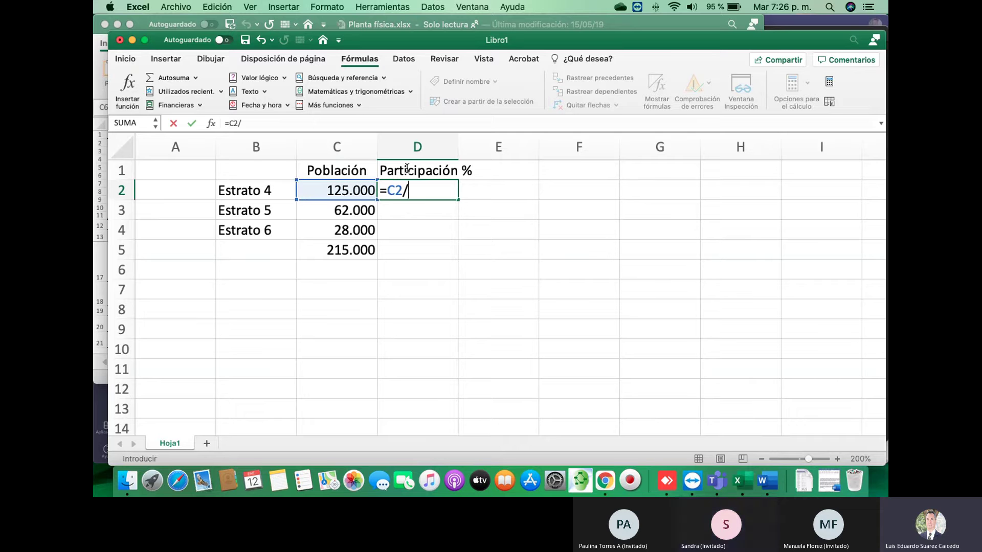
pyautogui.click(365, 250)
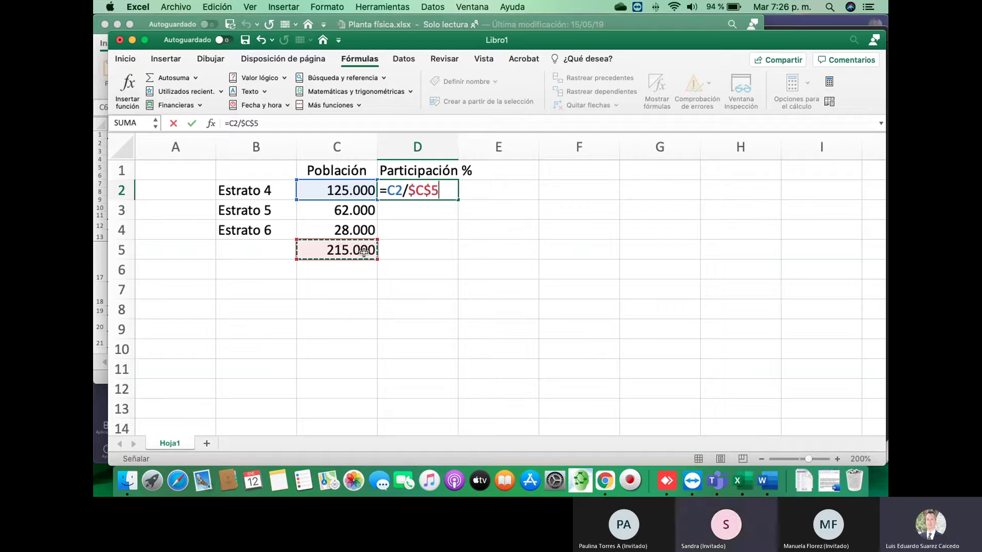
pyautogui.press('Return')
pyautogui.press('Up')
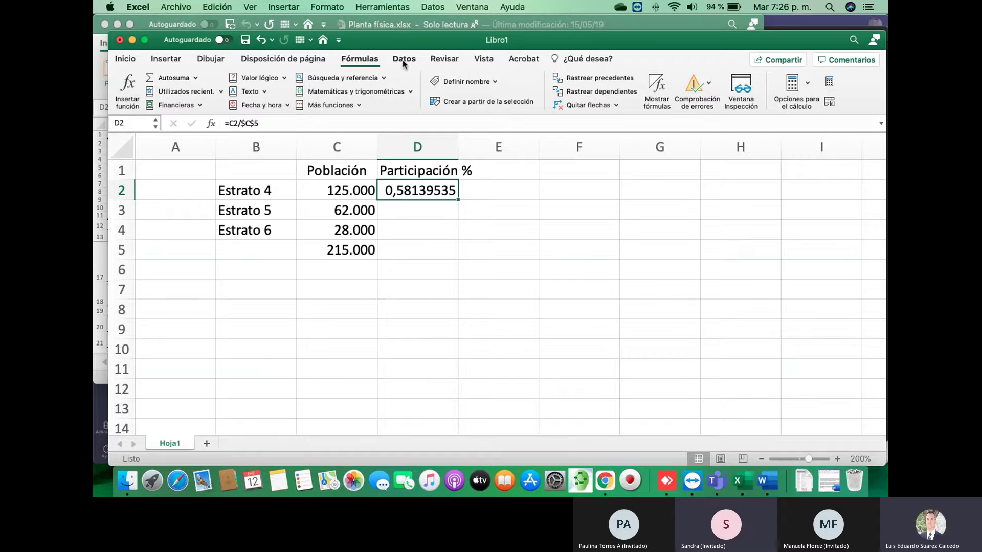
# - Format cell D2 as a percentage with two decimal places
pyautogui.click(177, 60)
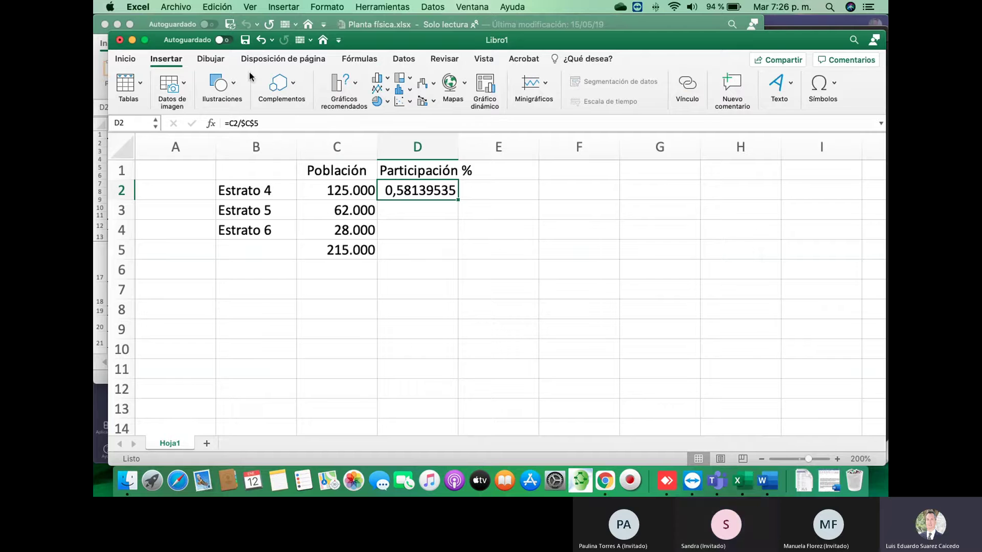
pyautogui.click(125, 60)
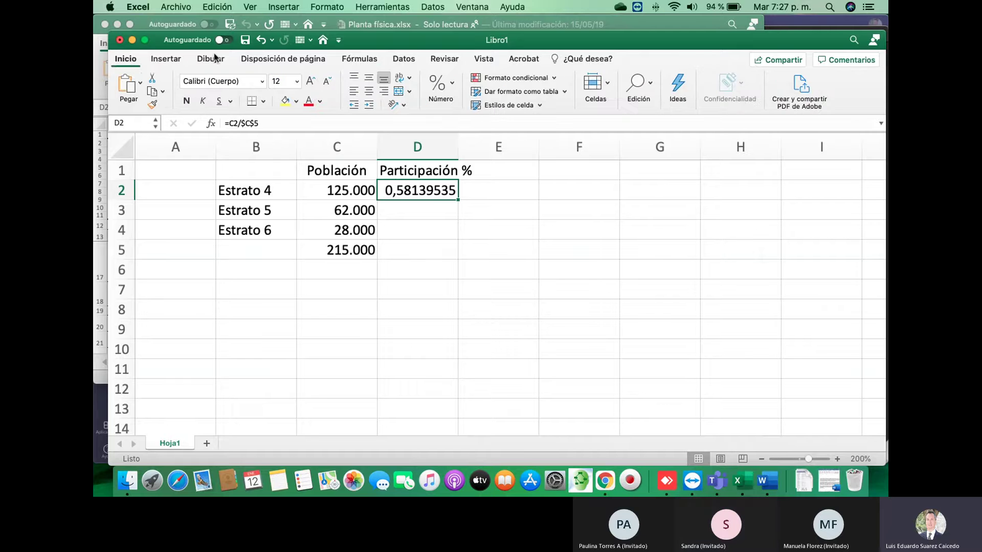
pyautogui.click(439, 87)
pyautogui.click(423, 140)
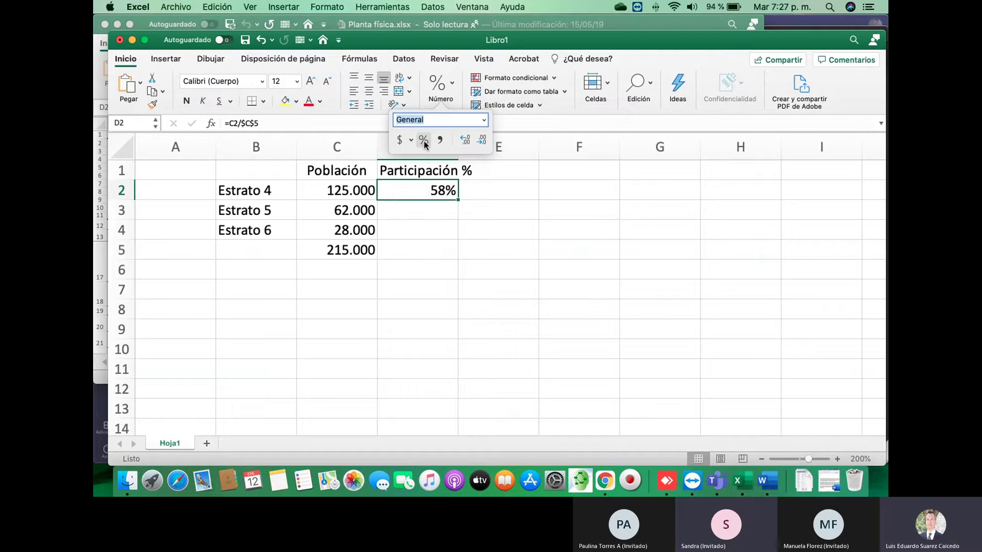
pyautogui.click(464, 139)
pyautogui.click(464, 140)
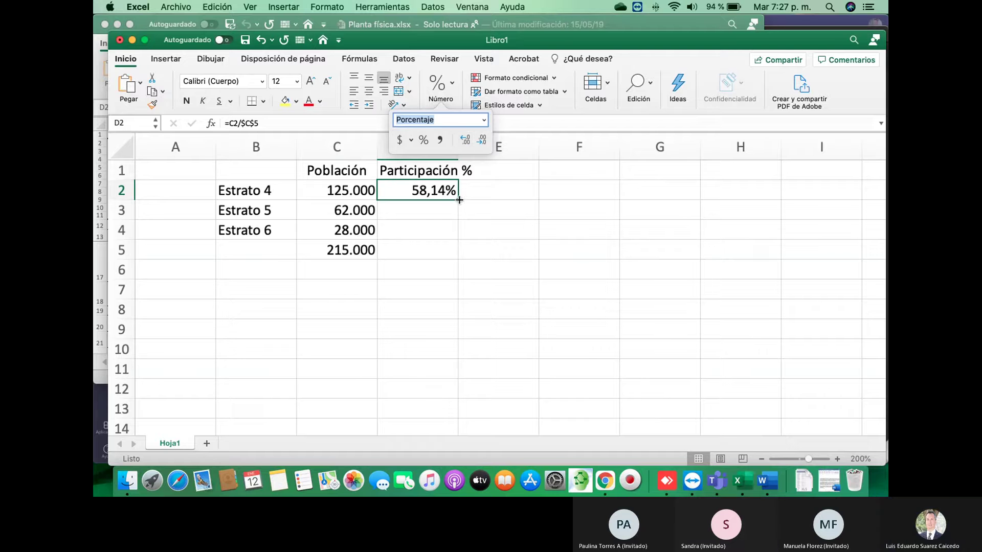
# - Fill the share formula from D2 down through D5 and center those cells horizontally
pyautogui.moveTo(458, 199); pyautogui.dragTo(455, 254)
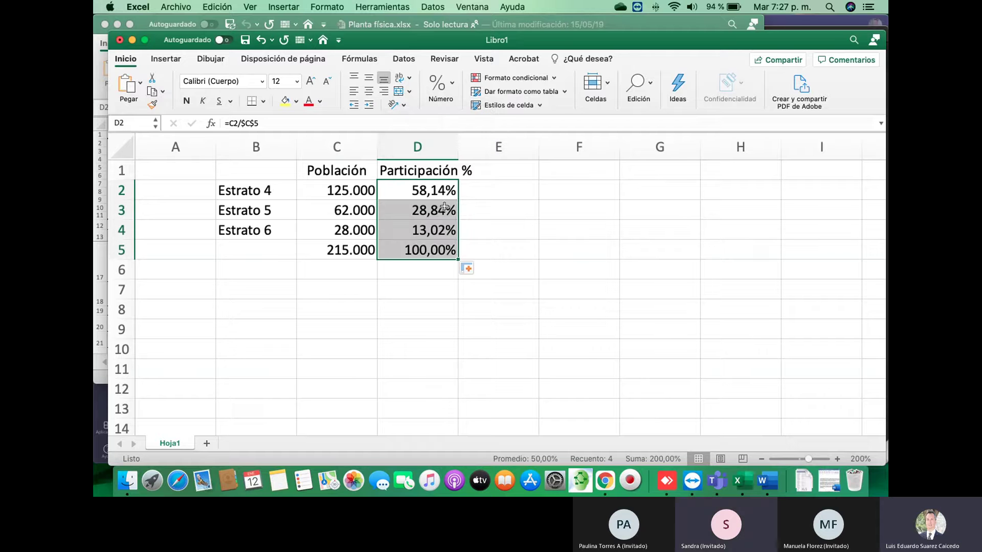
pyautogui.click(369, 92)
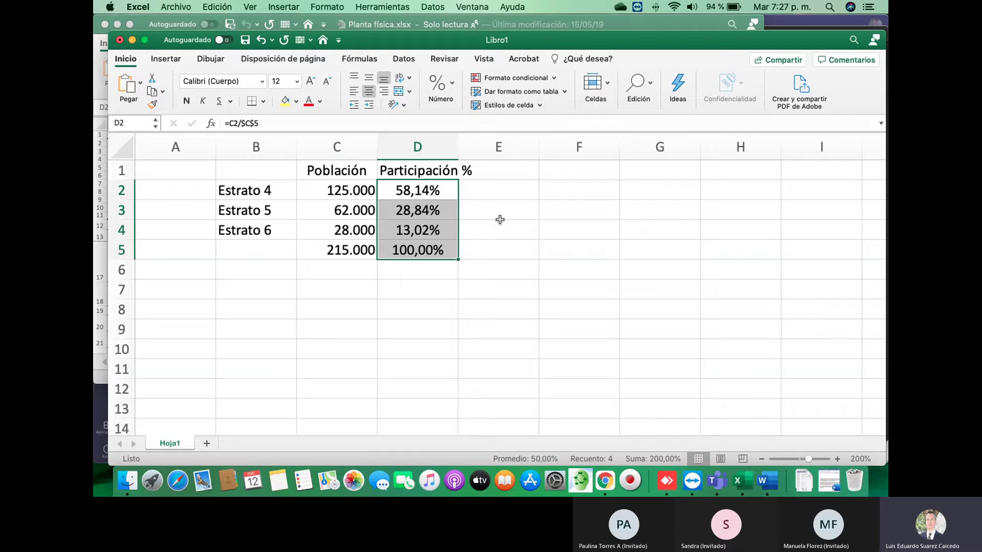
pyautogui.click(490, 253)
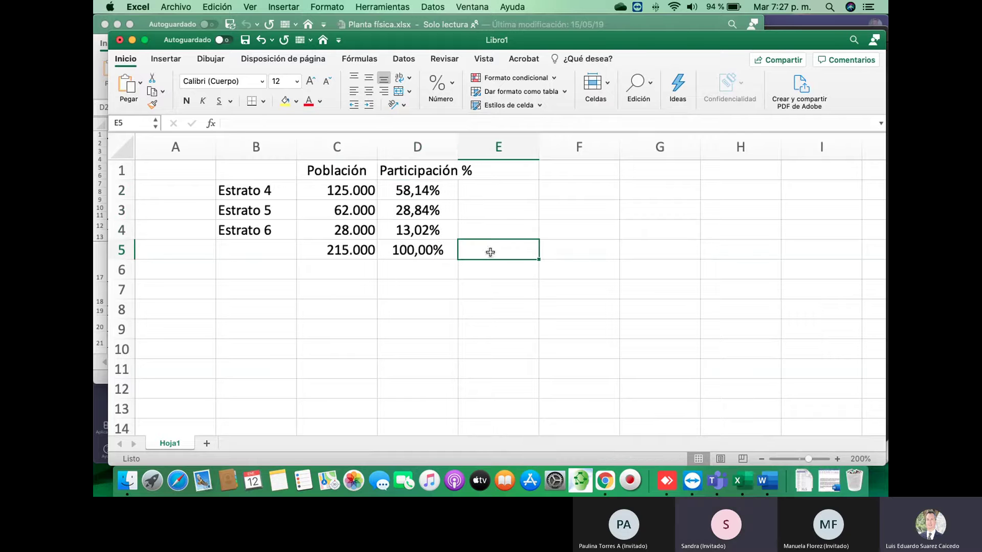
# - Enter the total sample size 384 in cell E5
pyautogui.write('38')
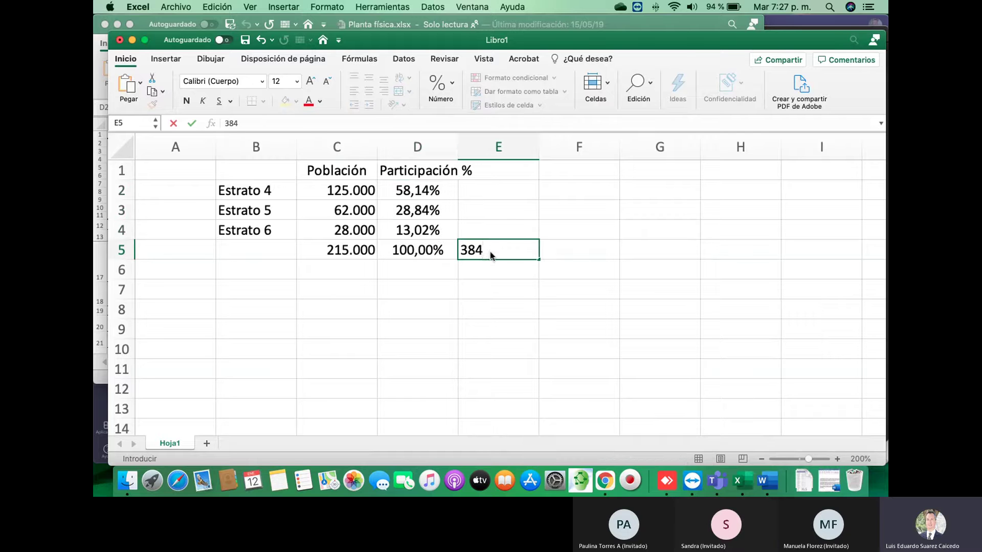
pyautogui.write('4')
pyautogui.press('Return')
# - Enter the formula =D2*$E$5 in cell E2 to calculate Estrato 4's portion of the sample
pyautogui.press('Up')
pyautogui.press('Up')
pyautogui.press('Up')
pyautogui.press('Up')
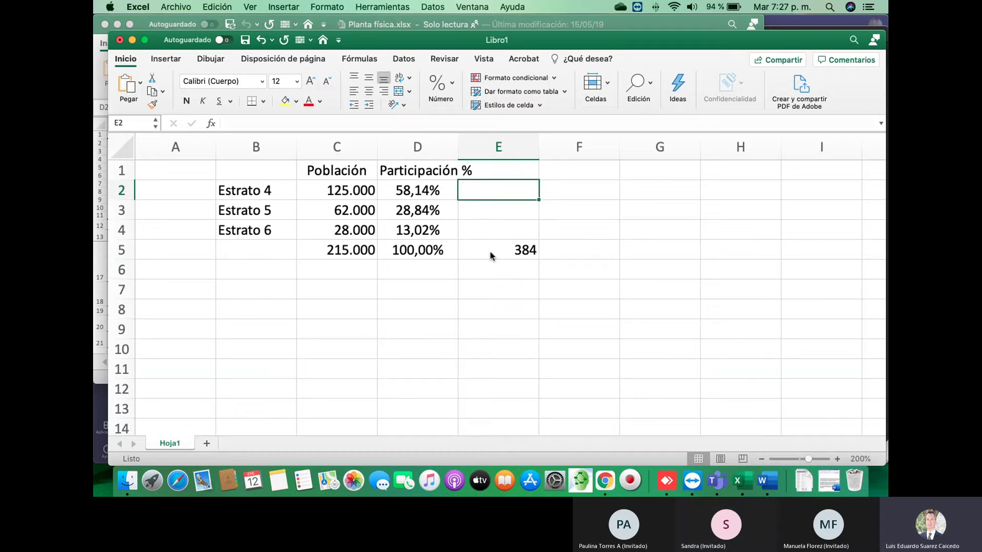
pyautogui.write('=')
pyautogui.press('Left')
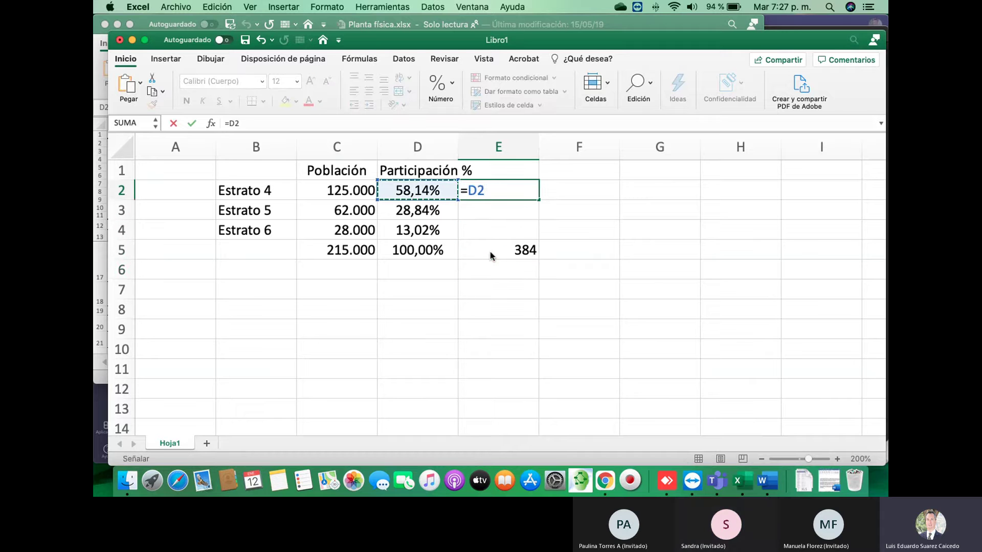
pyautogui.write('*')
pyautogui.click(530, 254)
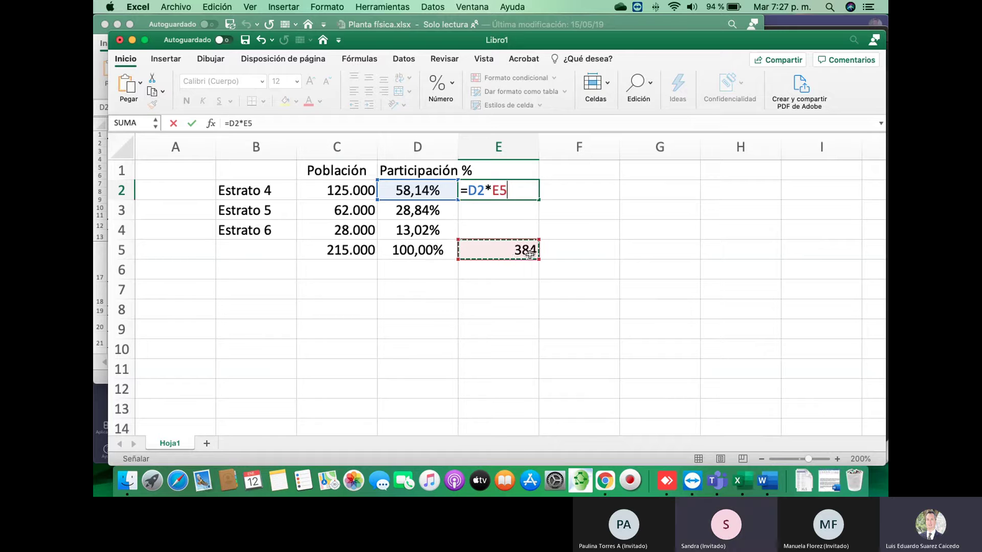
pyautogui.press('F4')
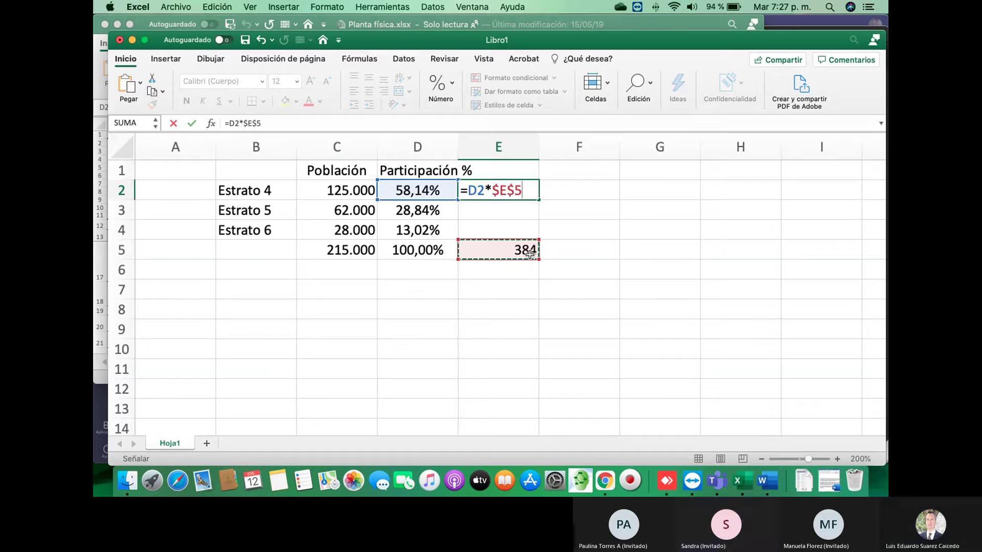
pyautogui.press('Return')
# - Fill the sample formula from E2 down through E4 and center cells E2 to E5 horizontally
pyautogui.click(508, 190)
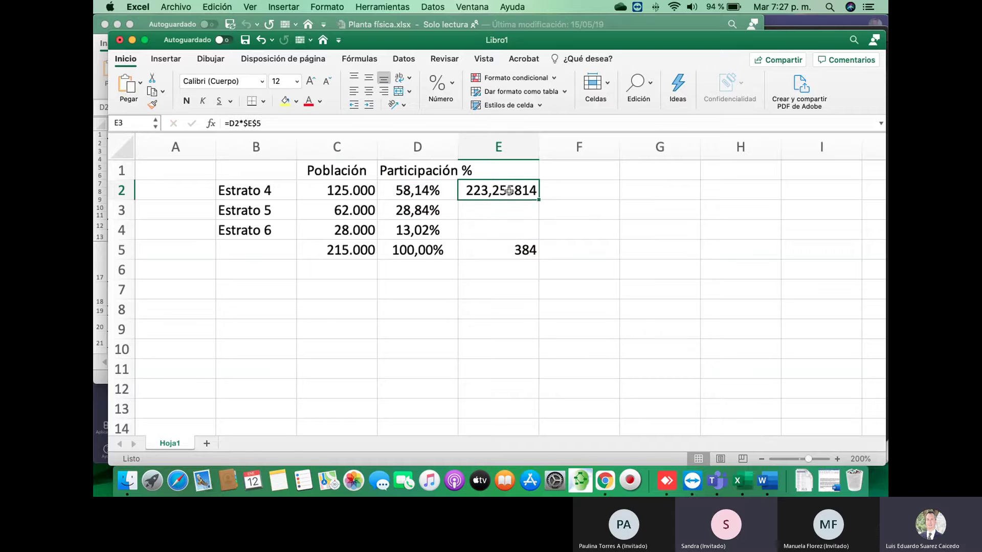
pyautogui.moveTo(539, 203); pyautogui.dragTo(537, 239)
pyautogui.moveTo(501, 185); pyautogui.dragTo(511, 245)
pyautogui.click(368, 91)
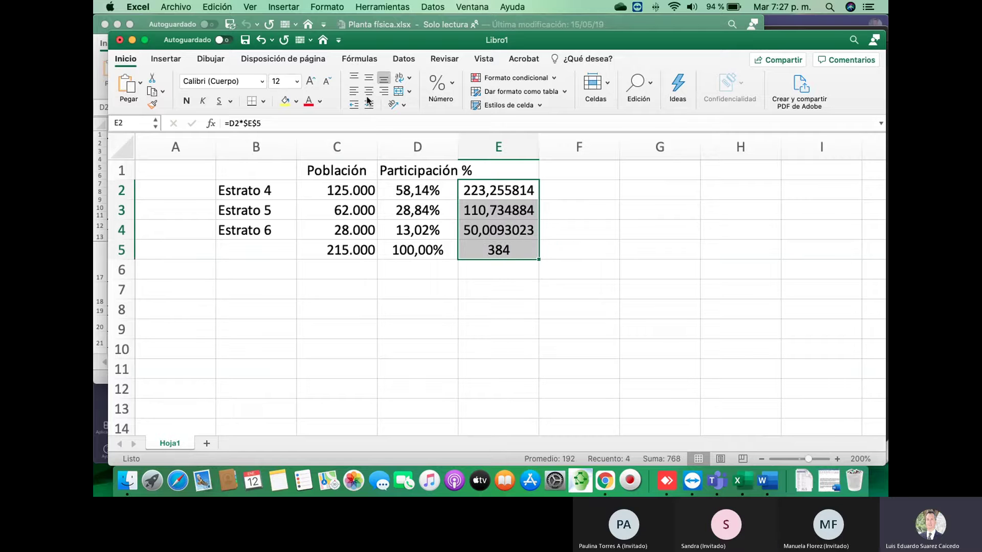
# - Round Estrato 4's sample to whole numbers by changing the formula in E2 to =REDONDEAR(D2*$E$5;0)
pyautogui.click(490, 195)
pyautogui.click(481, 212)
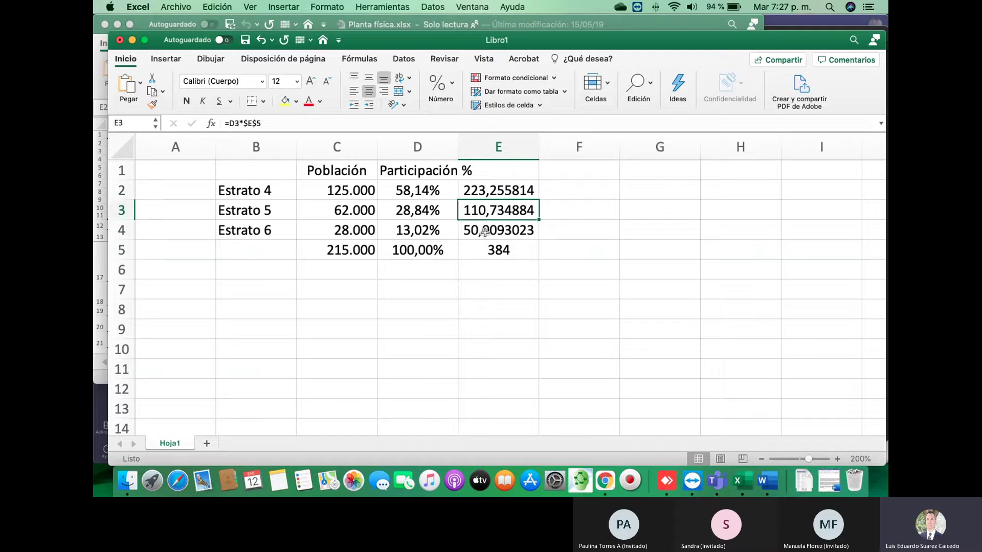
pyautogui.click(484, 229)
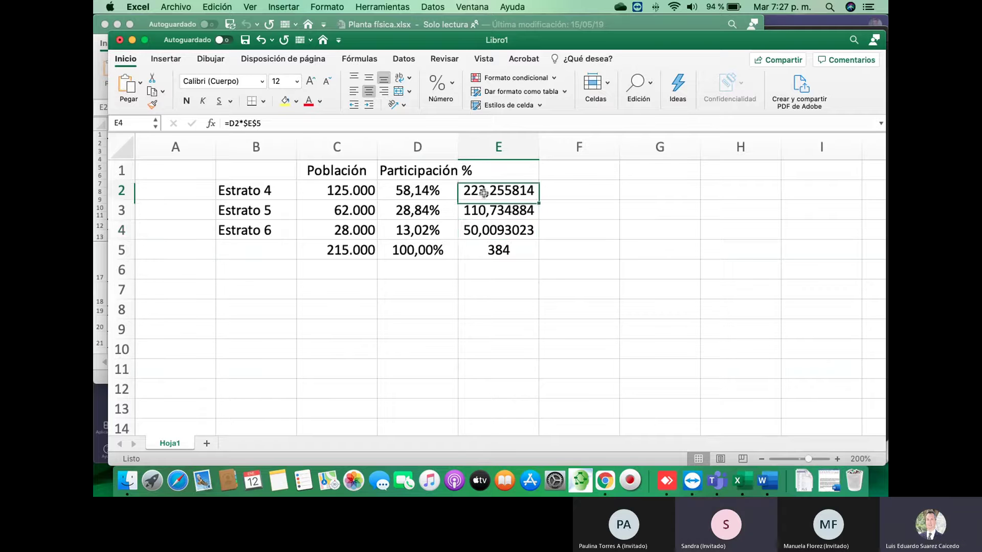
pyautogui.moveTo(483, 194); pyautogui.dragTo(485, 222)
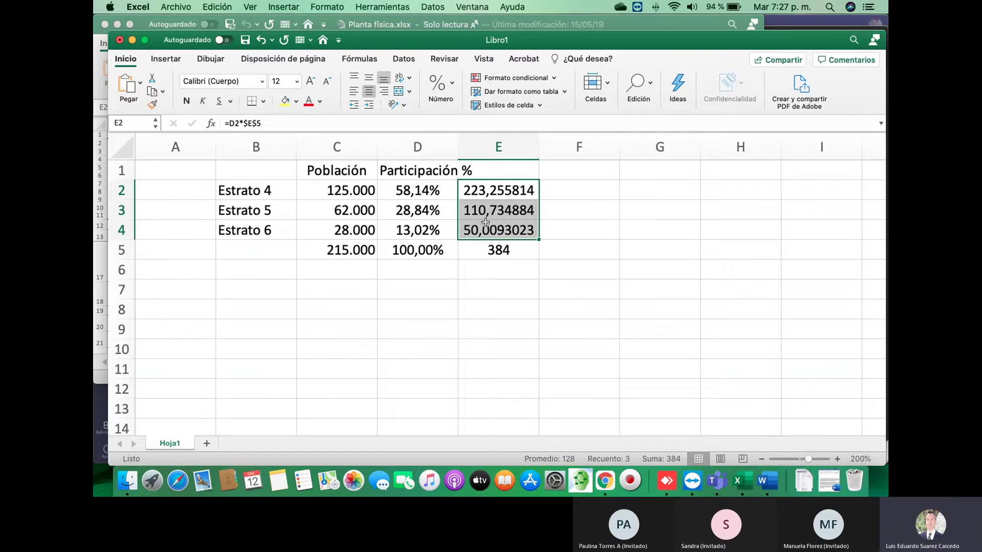
pyautogui.click(231, 124)
pyautogui.write('redo')
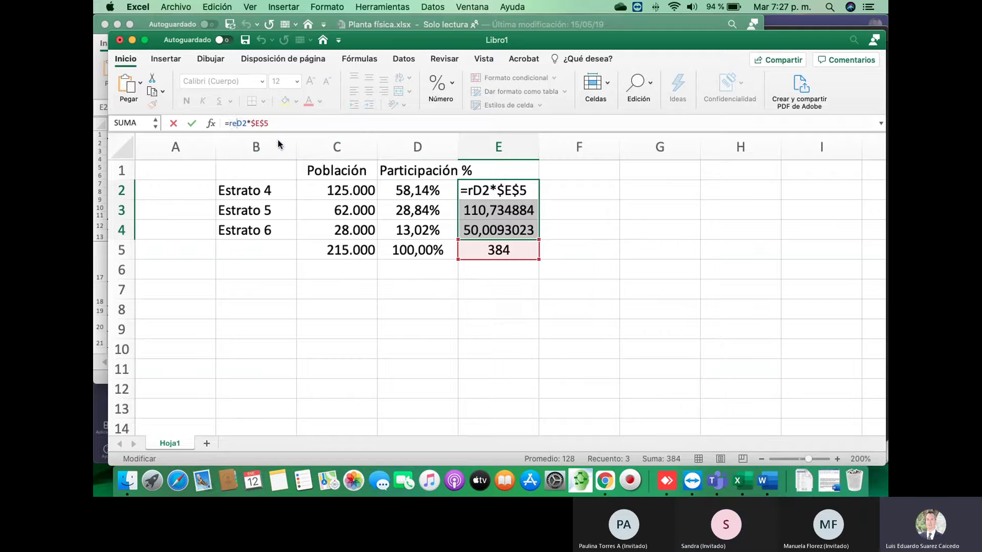
pyautogui.write('ndear')
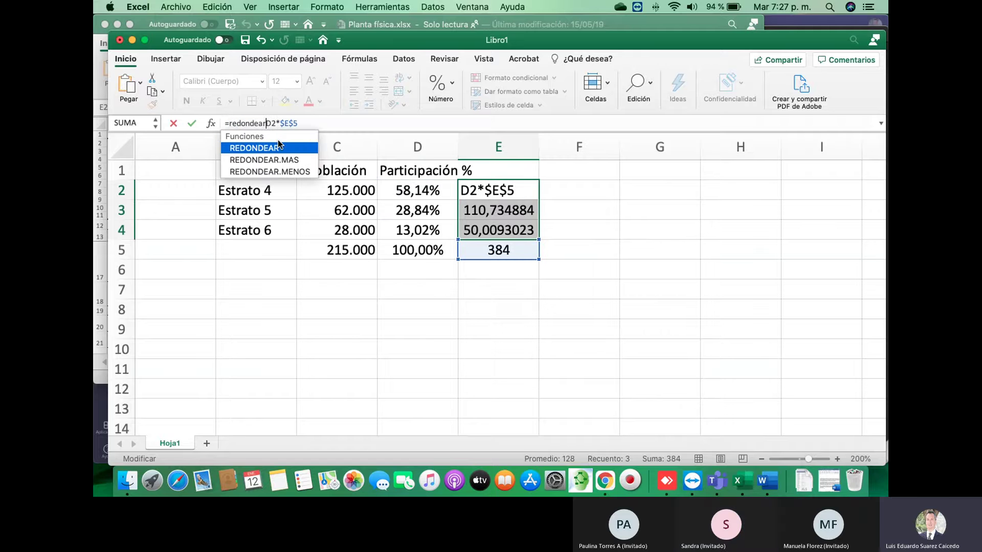
pyautogui.doubleClick(278, 143)
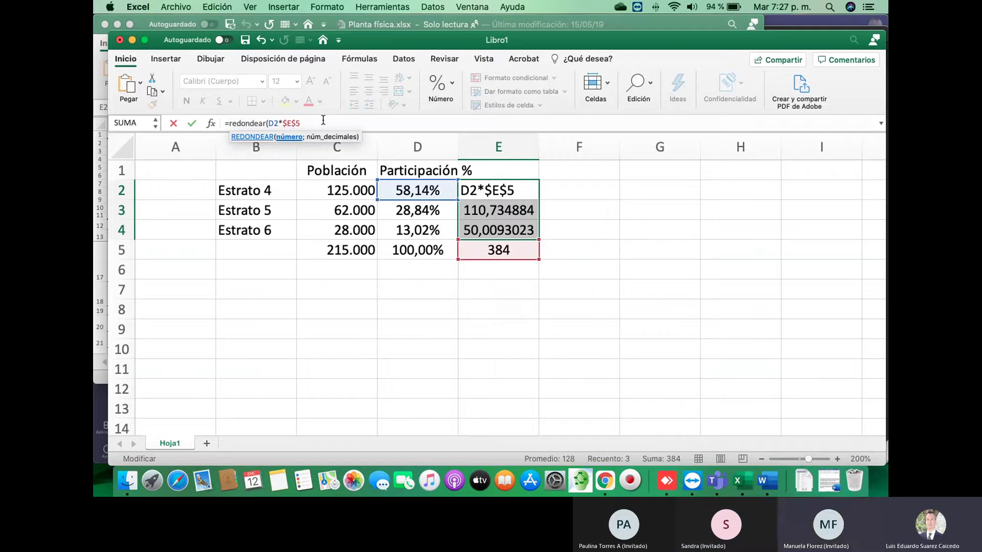
pyautogui.write(';0)')
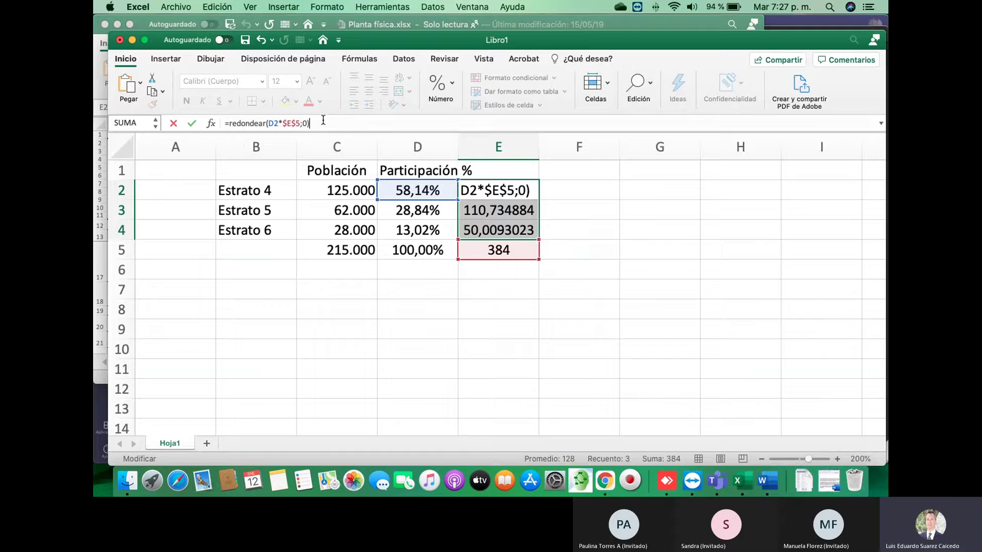
pyautogui.press('Return')
# - Fill the rounded formula from E2 down through E4 and center the population values in C2 to C5 horizontally
pyautogui.click(527, 192)
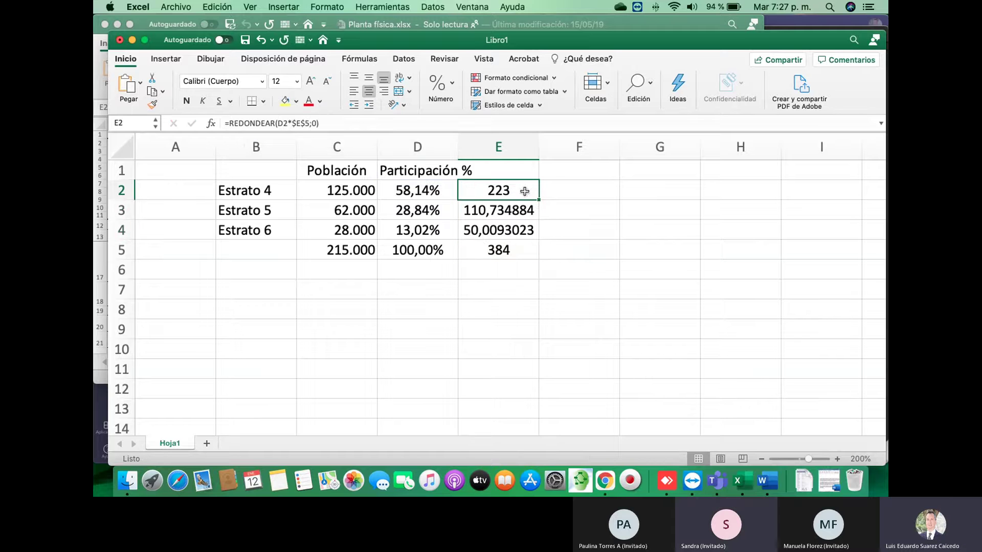
pyautogui.moveTo(538, 200); pyautogui.dragTo(538, 249)
pyautogui.click(510, 256)
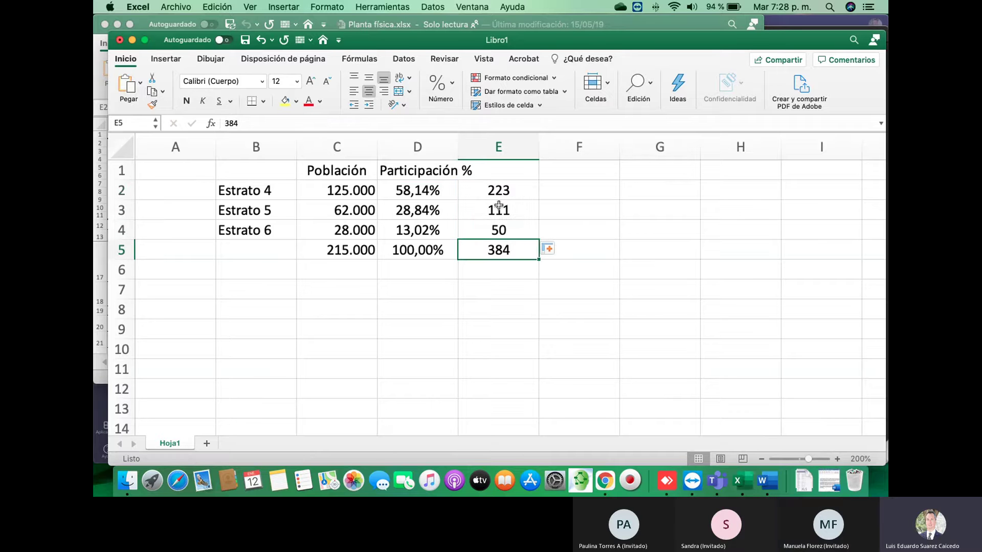
pyautogui.moveTo(340, 194); pyautogui.dragTo(347, 242)
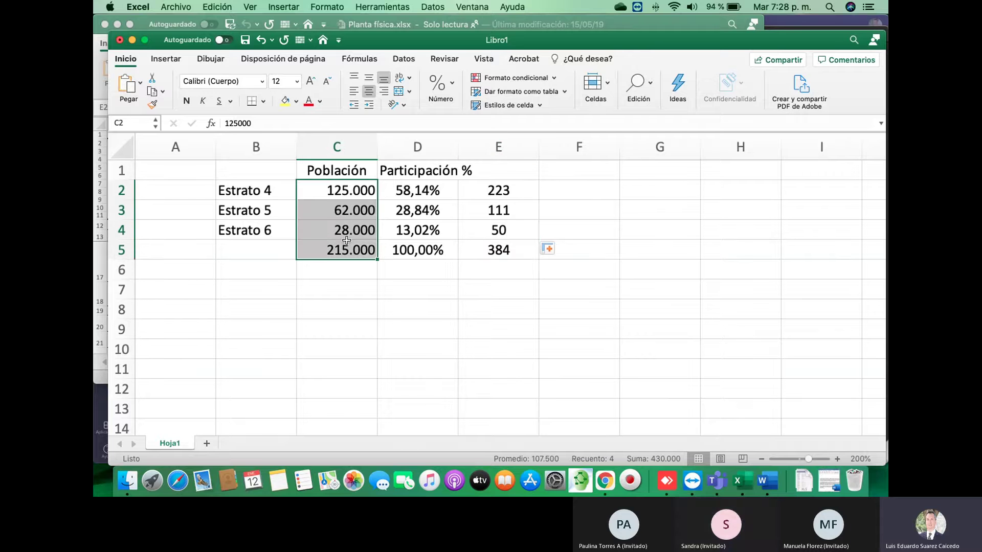
pyautogui.click(368, 92)
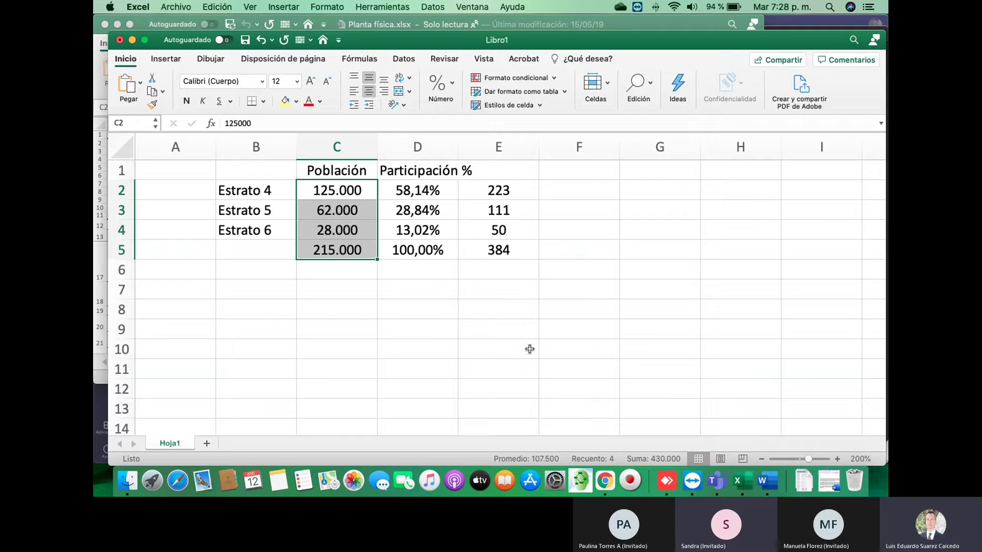
# - Switch to the Word draft and review the charts of surveyed estratos and people per household
pyautogui.click(101, 128)
pyautogui.click(307, 409)
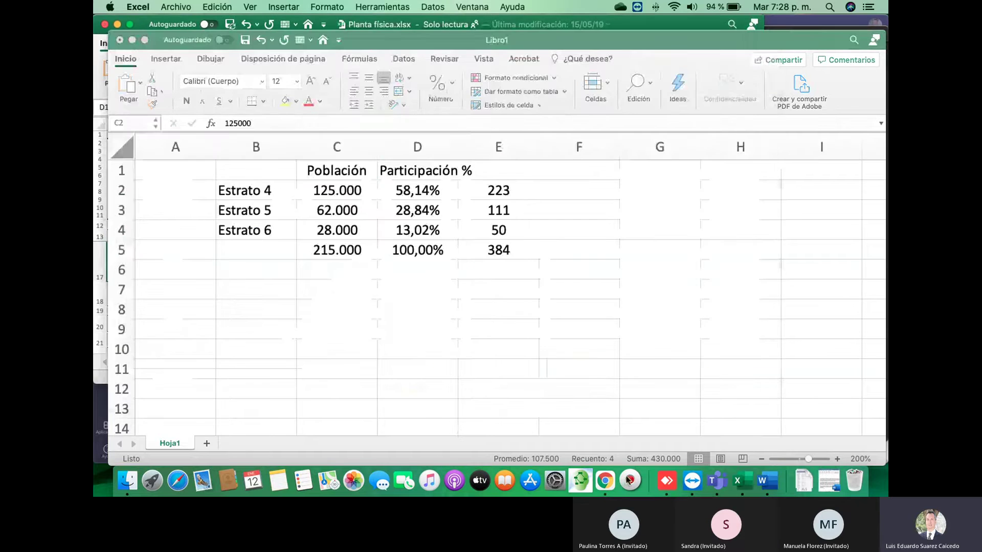
pyautogui.click(763, 481)
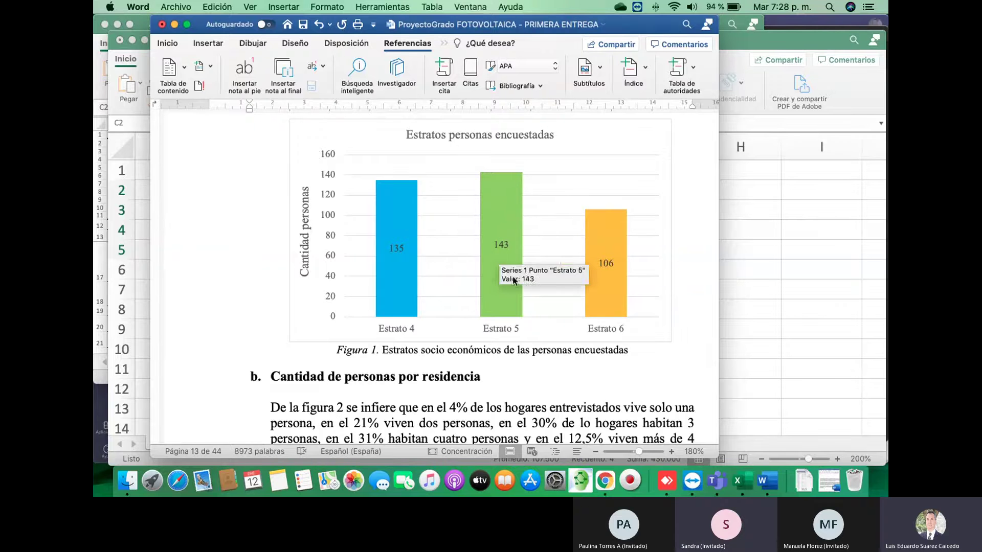
pyautogui.scroll(-5, 439, 246)
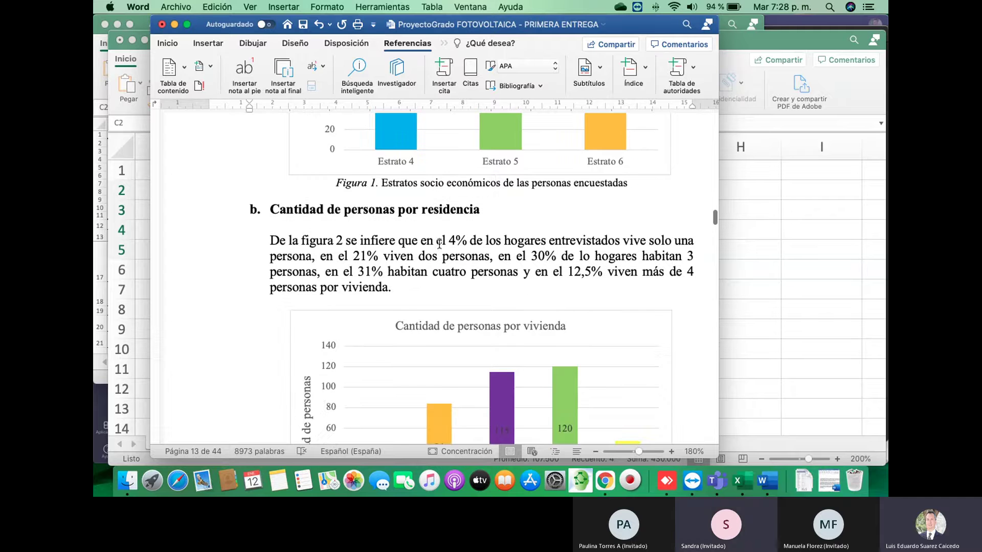
pyautogui.scroll(-3, 439, 243)
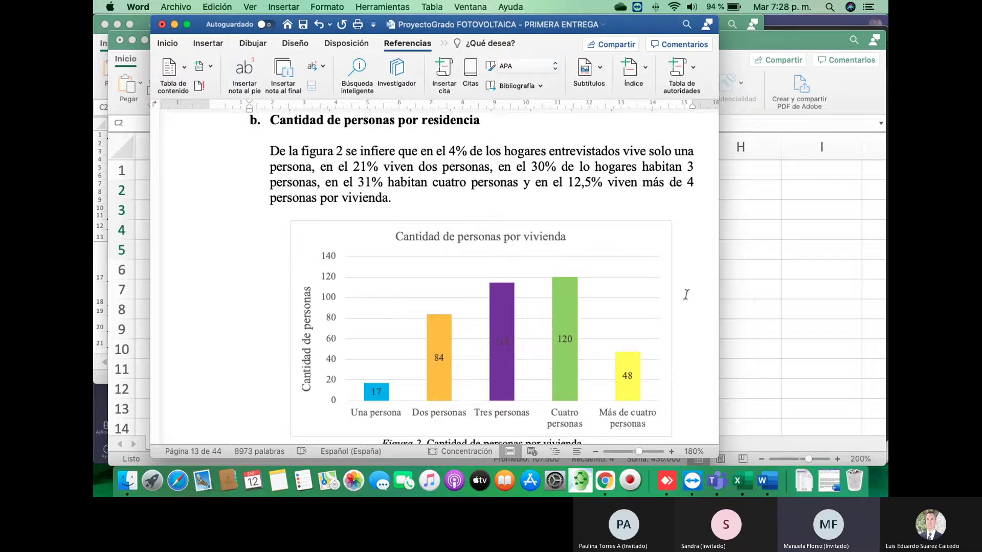
pyautogui.scroll(2, 481, 286)
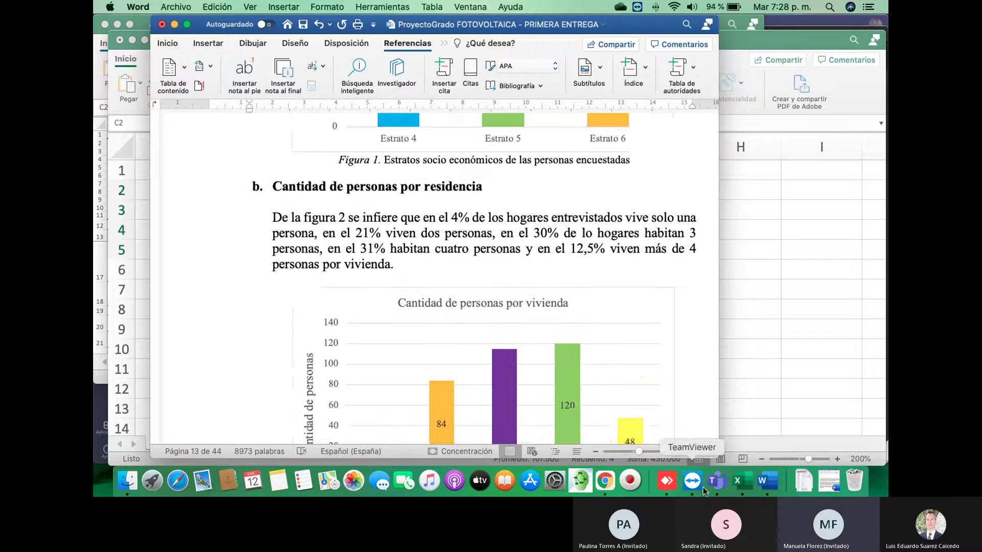
# - Check the meeting in Teams and return to the Word draft to examine the sample-size calculation and Tabla 1
pyautogui.click(717, 481)
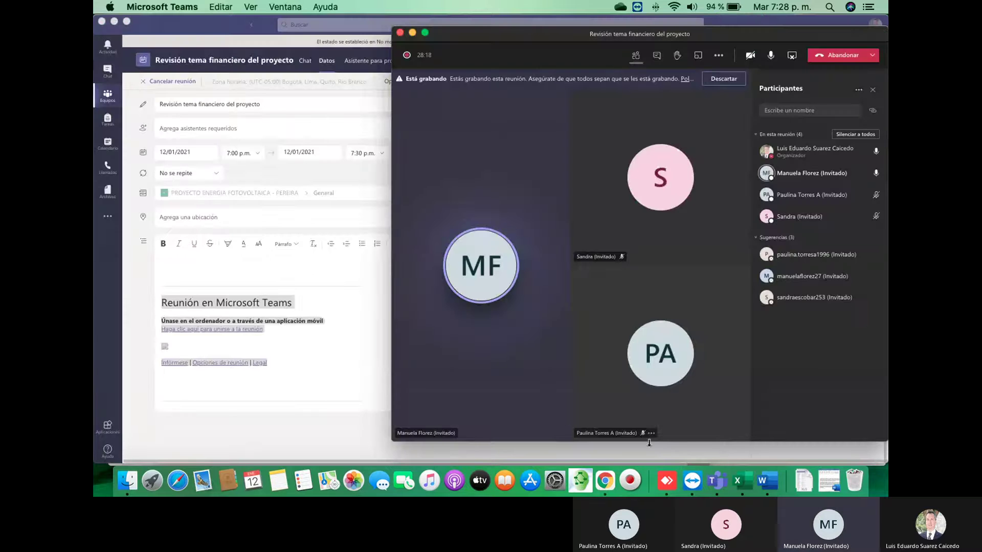
pyautogui.click(765, 485)
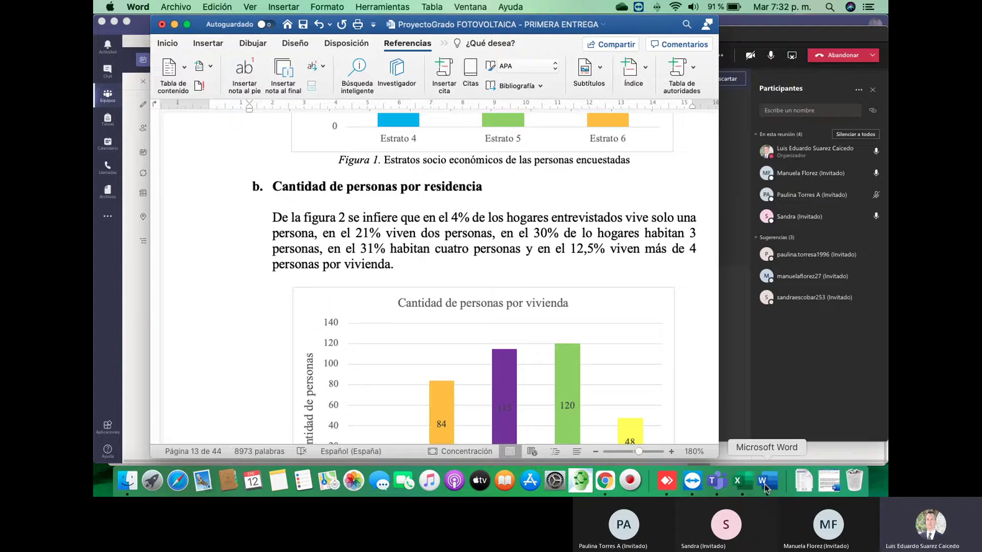
pyautogui.scroll(10, 608, 330)
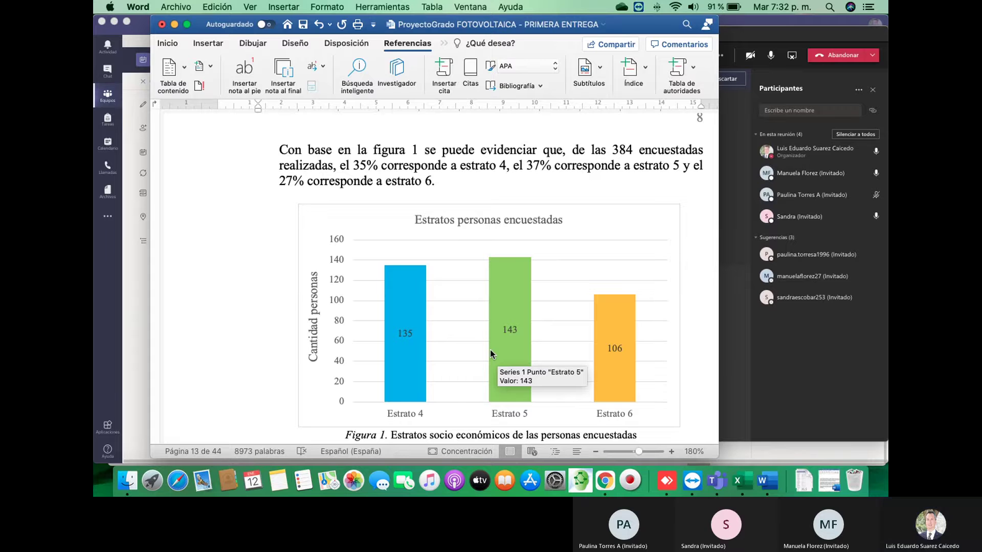
pyautogui.scroll(10, 490, 353)
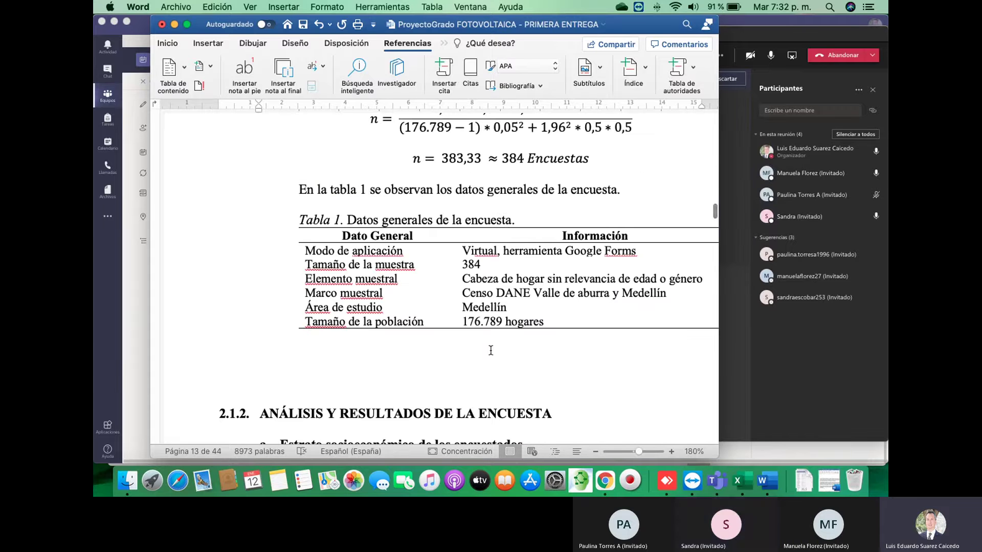
pyautogui.scroll(4, 476, 332)
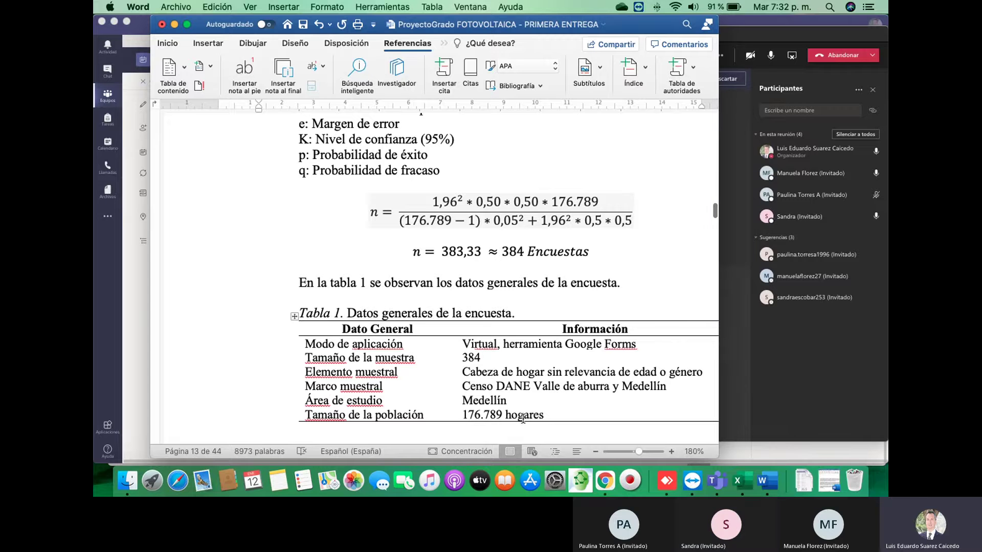
pyautogui.scroll(1, 460, 409)
pyautogui.scroll(-3, 383, 404)
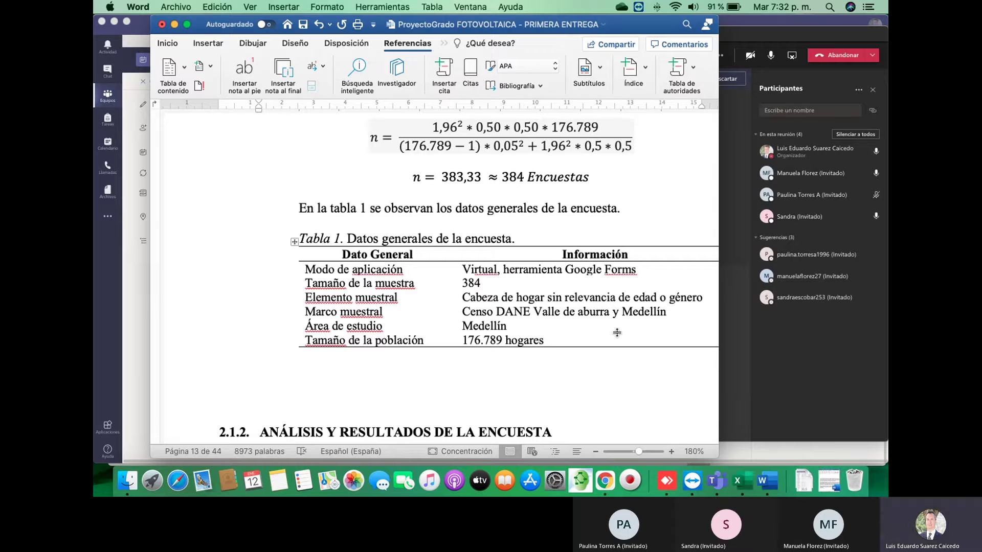
# - Switch to the Excel table and enter the column header "Tamaño de la muestra" in cell E1
pyautogui.click(745, 486)
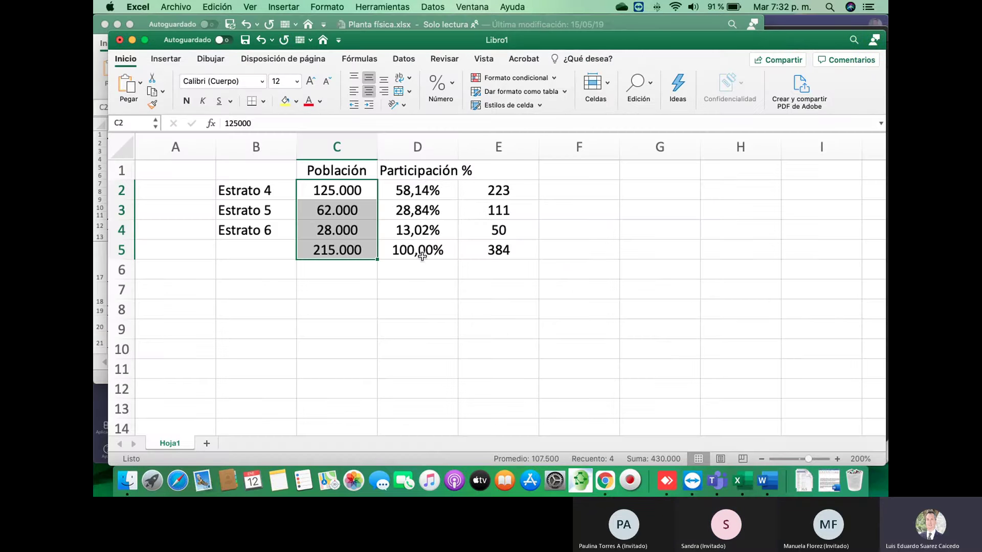
pyautogui.click(515, 167)
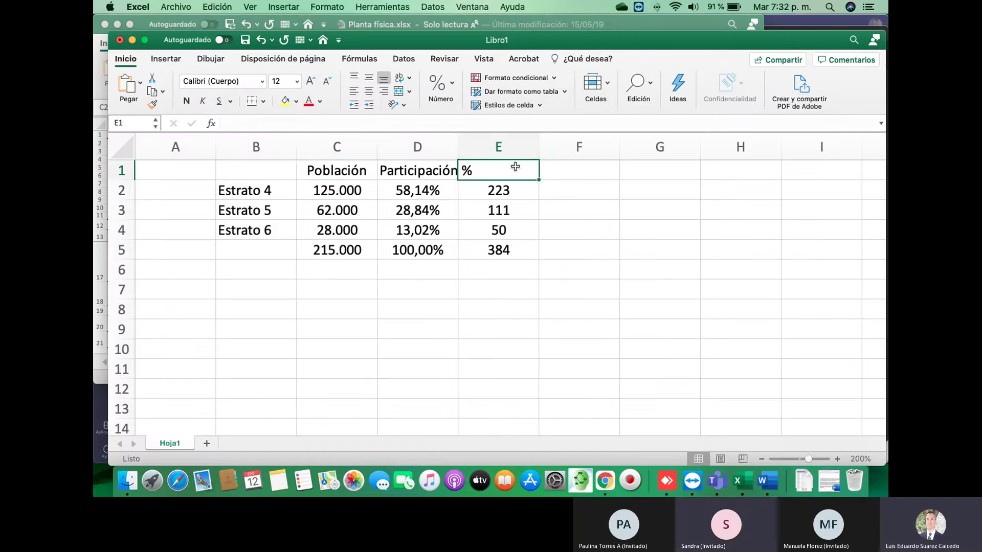
pyautogui.write('Tamaño d')
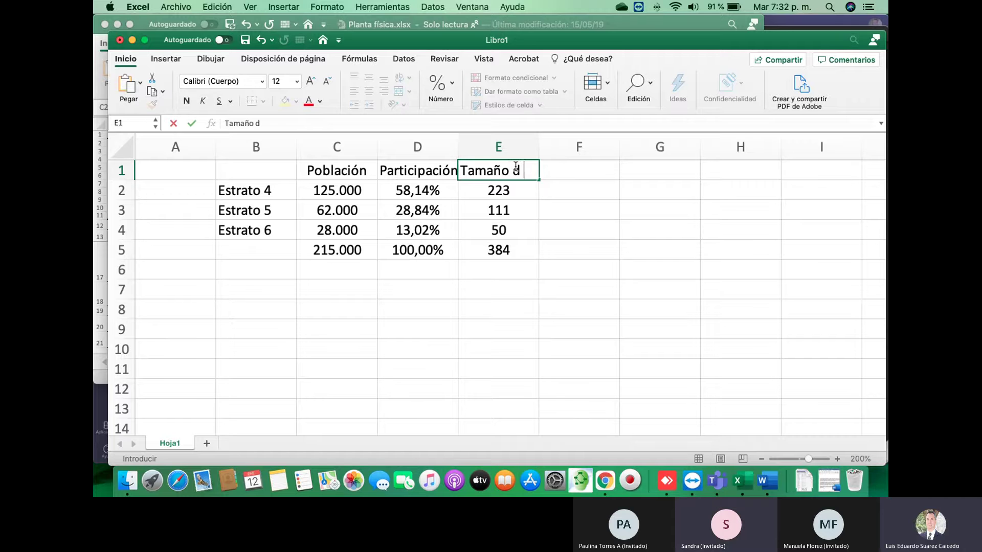
pyautogui.press('BackSpace')
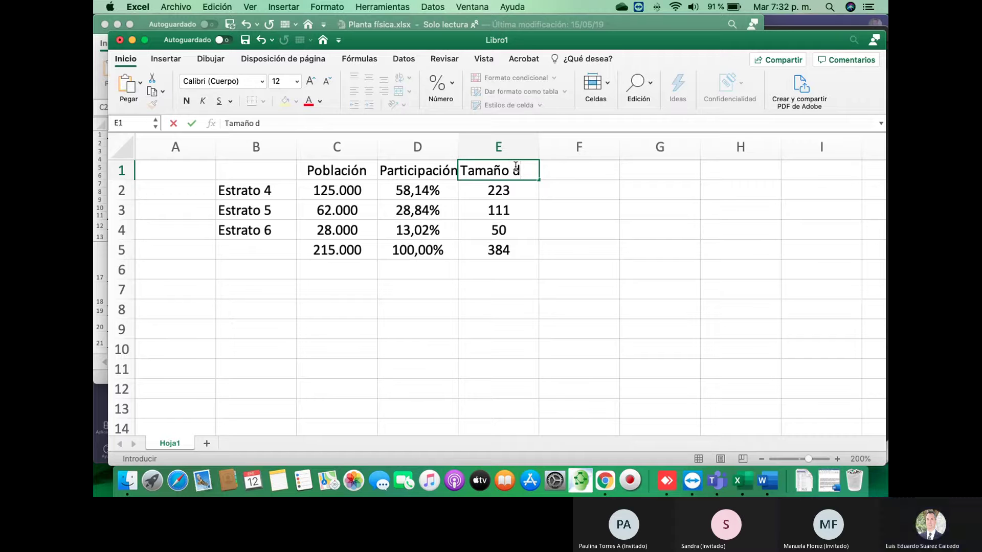
pyautogui.write('e la muestr')
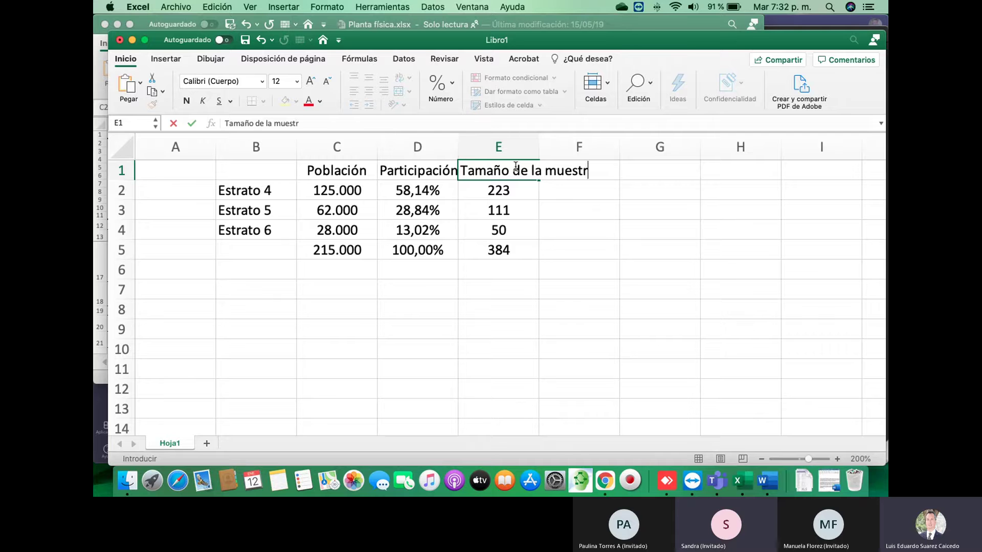
pyautogui.write('a')
pyautogui.press('Return')
# - Confirm the header in E1 and center the headers "Tamaño de la muestra" and "Participación %" horizontally in their cells
pyautogui.click(524, 144)
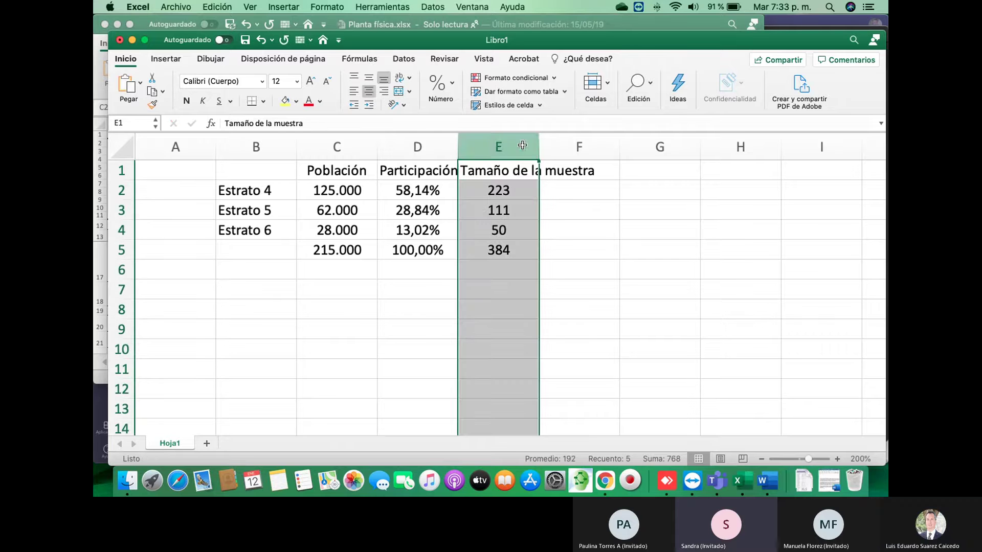
pyautogui.click(513, 170)
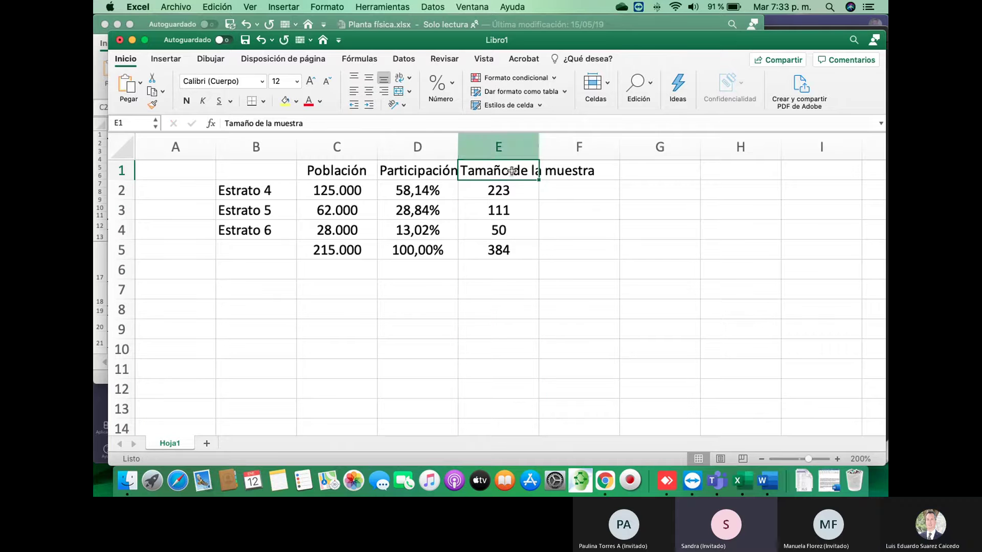
pyautogui.click(370, 92)
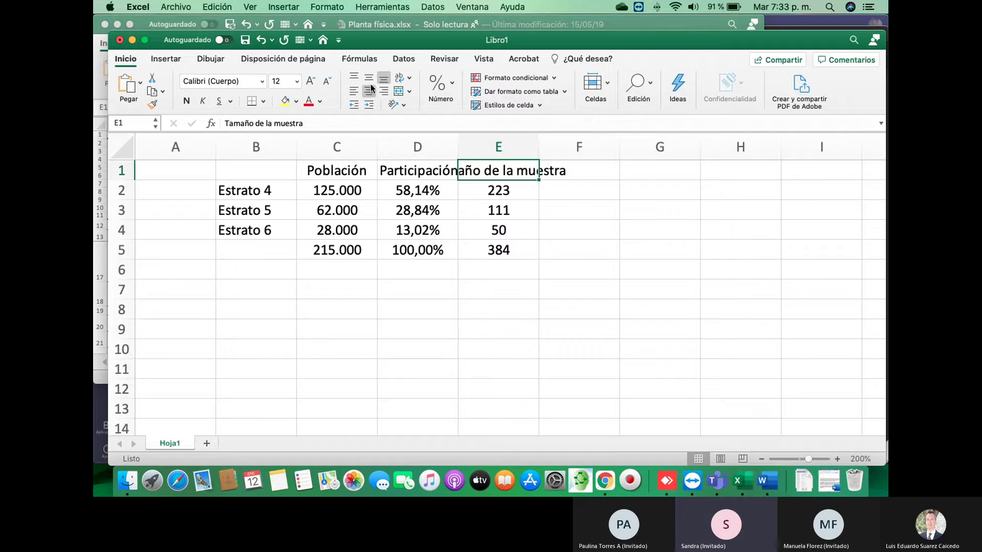
pyautogui.click(412, 169)
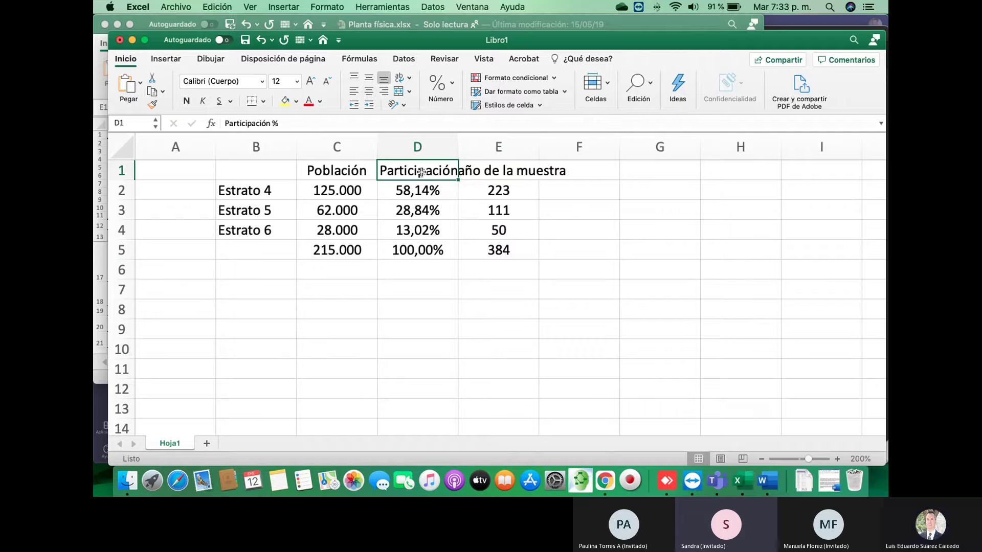
pyautogui.click(369, 92)
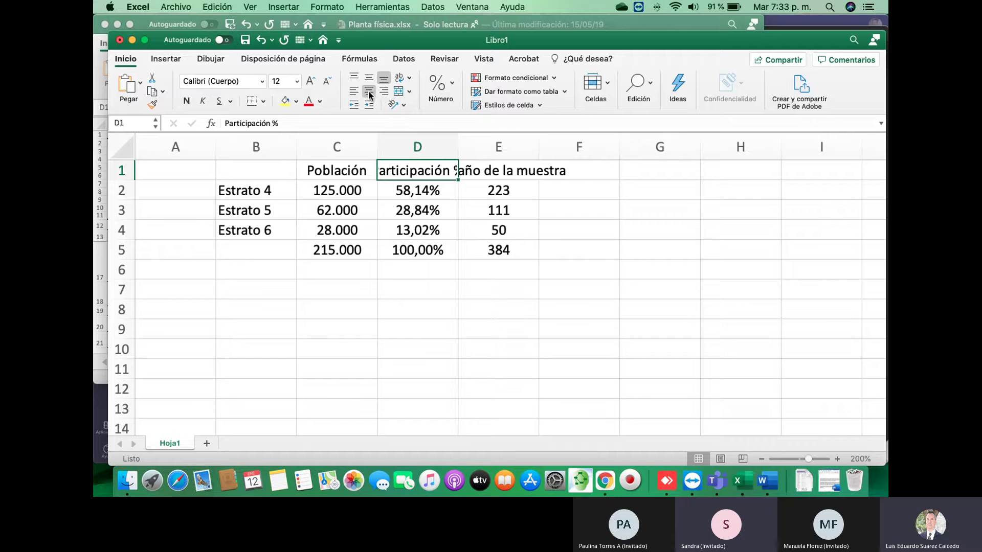
# - Autofit the widths of columns D and E to their headers and select cell E2
pyautogui.doubleClick(458, 149)
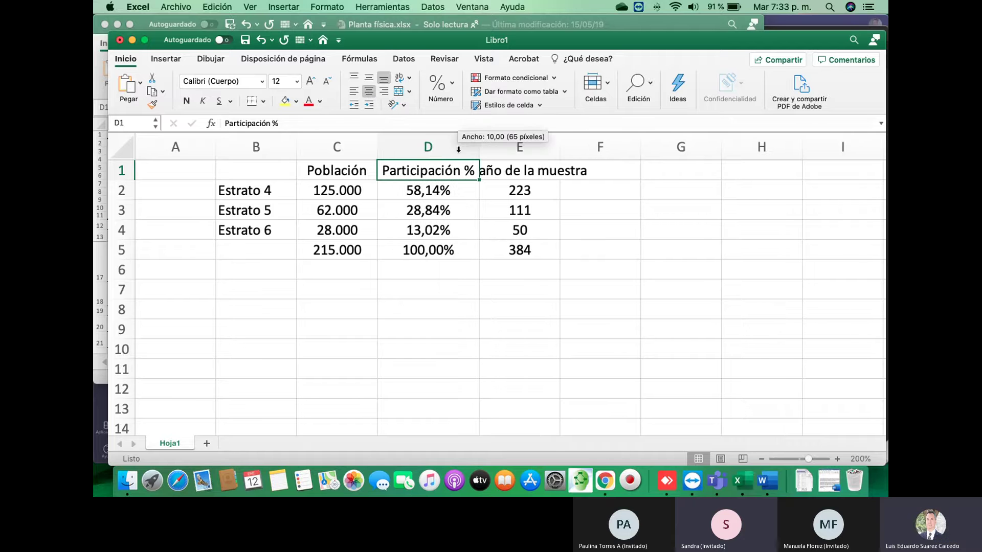
pyautogui.doubleClick(560, 149)
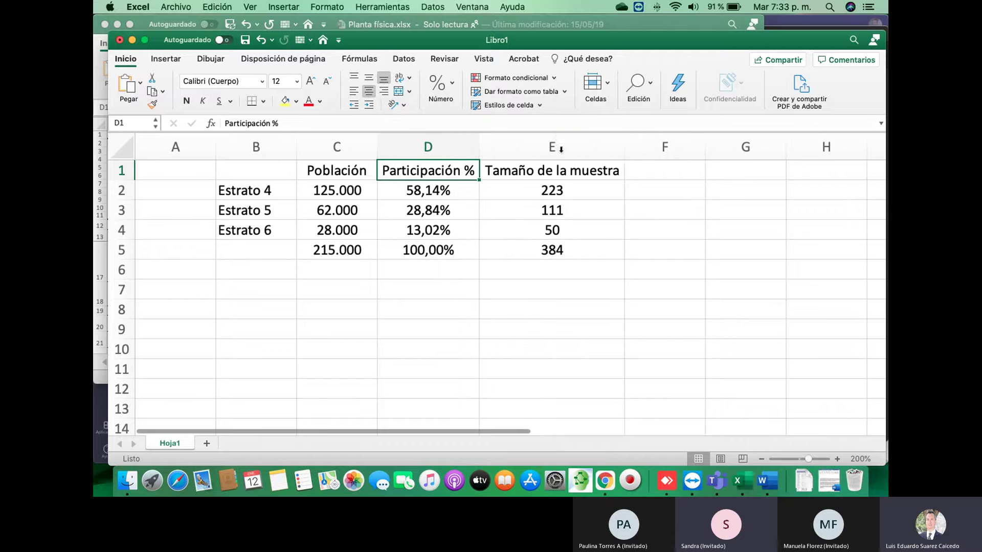
pyautogui.click(563, 189)
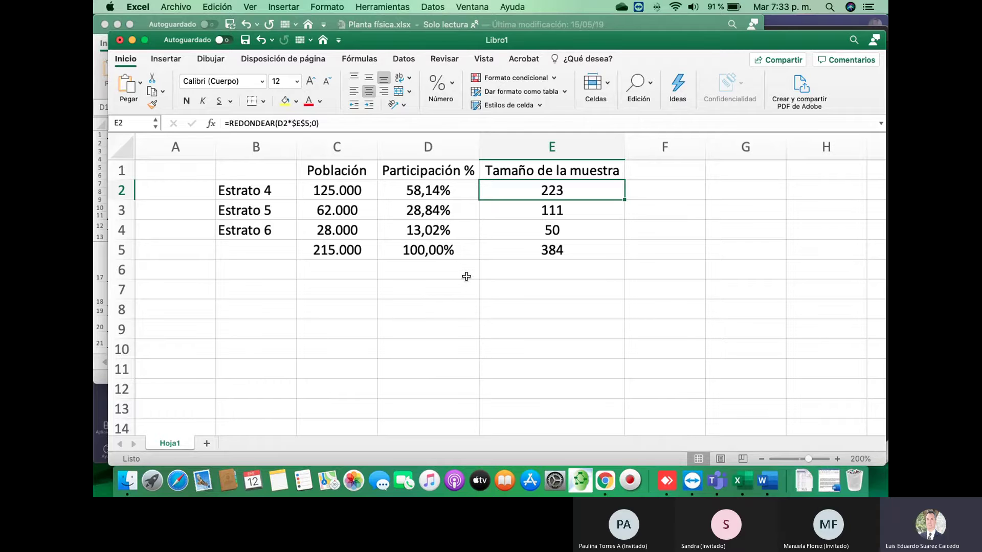
# - Minimize the Libro1 workbook, switch to the Word draft and widen its window, moving on to Figura 1
pyautogui.click(133, 41)
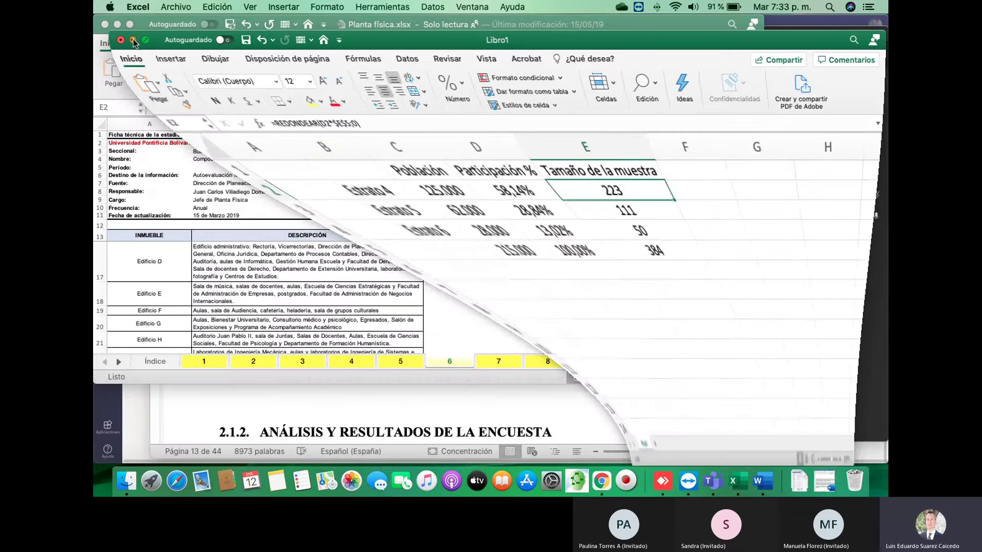
pyautogui.click(643, 29)
pyautogui.moveTo(643, 29); pyautogui.dragTo(592, 29)
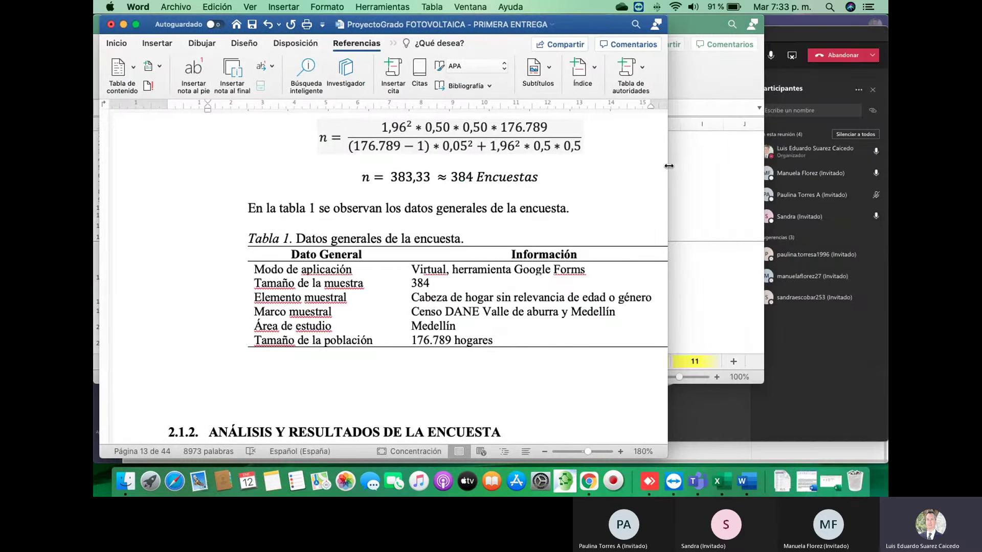
pyautogui.moveTo(669, 167); pyautogui.dragTo(757, 174)
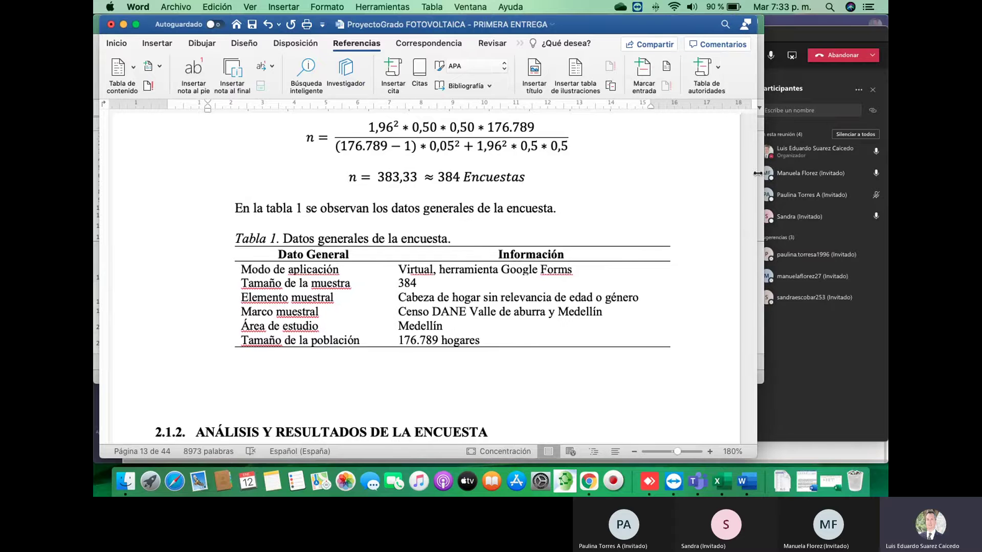
pyautogui.scroll(-15, 648, 200)
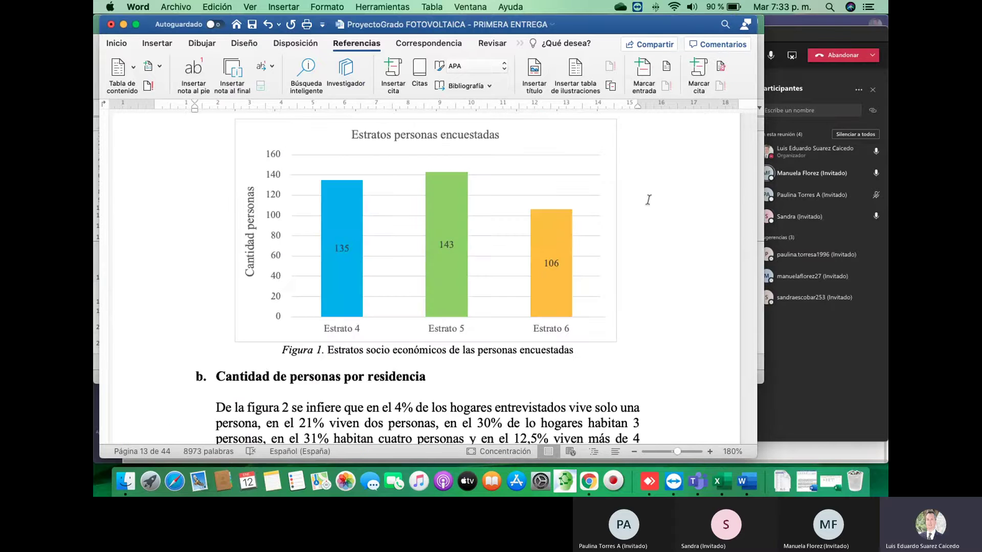
# - Examine the Figura 1 chart of surveyed estratos against the paragraph giving each estrato's percentage of the 384 surveys
pyautogui.click(822, 341)
pyautogui.click(337, 214)
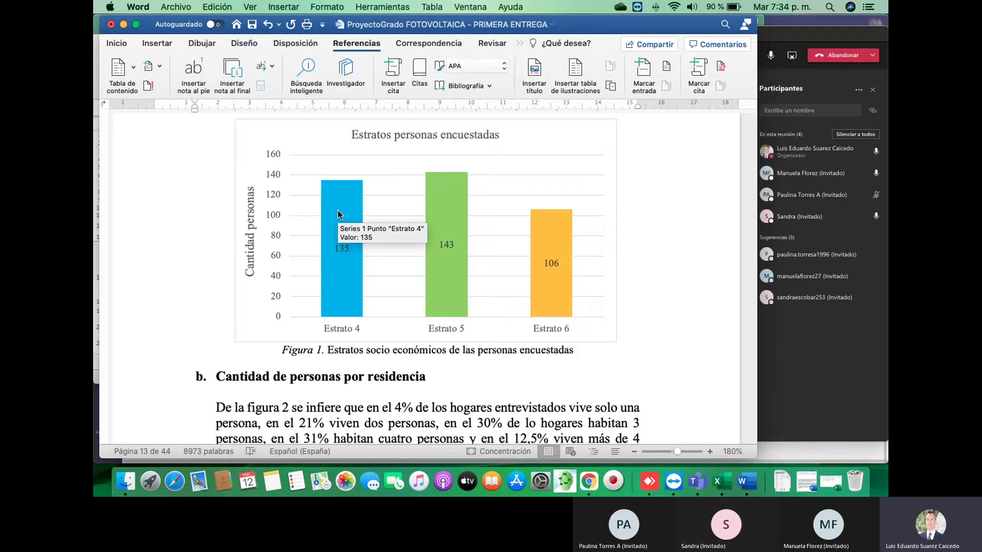
pyautogui.scroll(5, 338, 214)
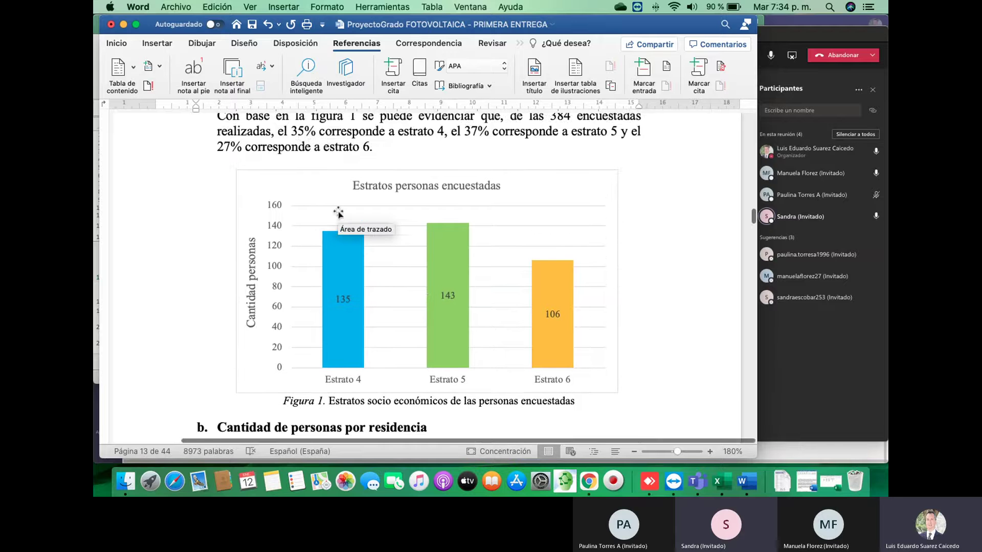
pyautogui.scroll(-4, 337, 214)
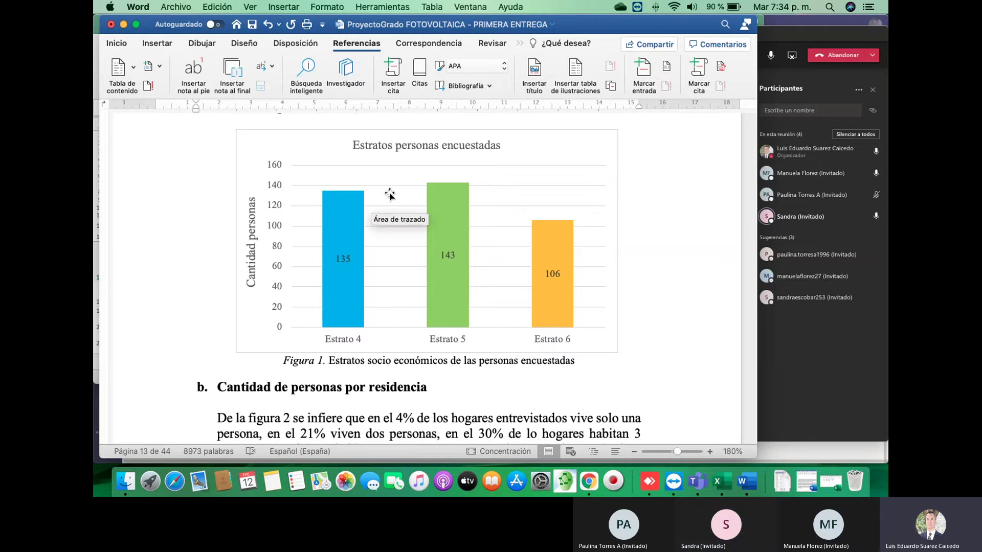
pyautogui.scroll(10, 390, 194)
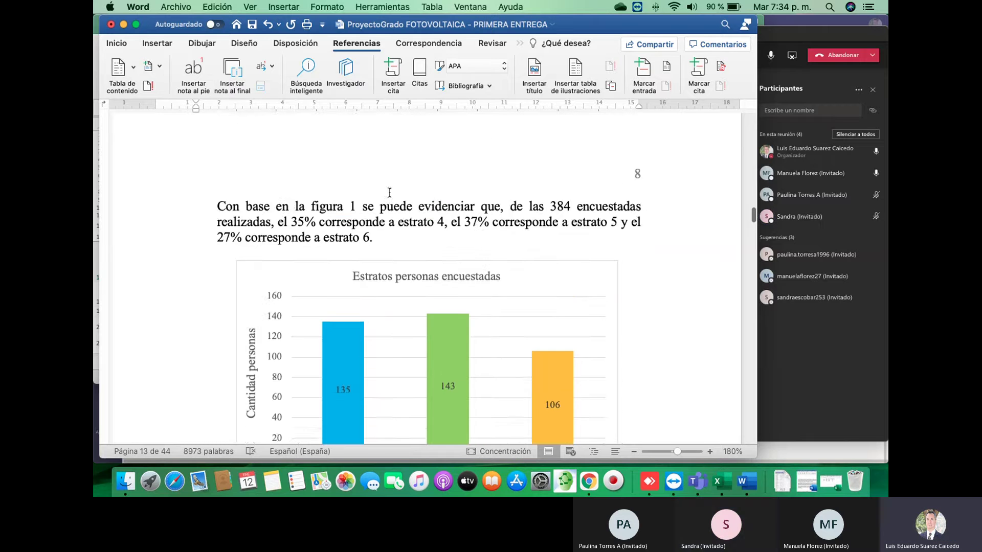
pyautogui.scroll(-9, 390, 196)
pyautogui.scroll(-4, 389, 197)
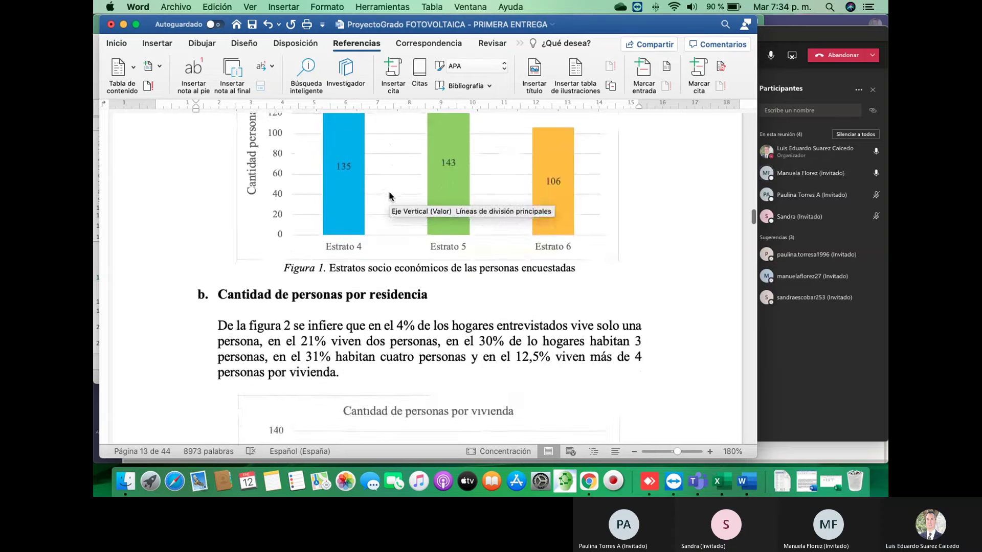
pyautogui.scroll(5, 389, 195)
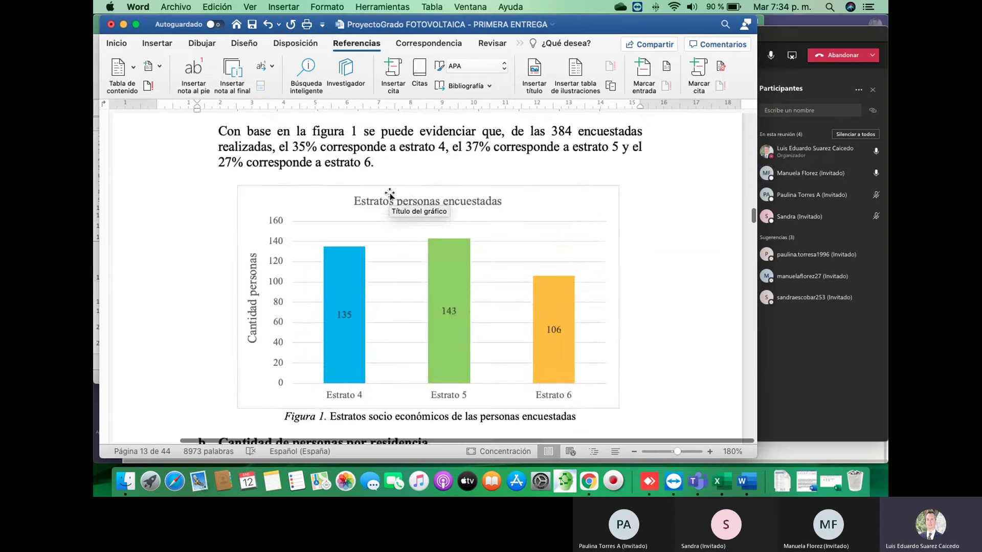
pyautogui.scroll(-2, 390, 194)
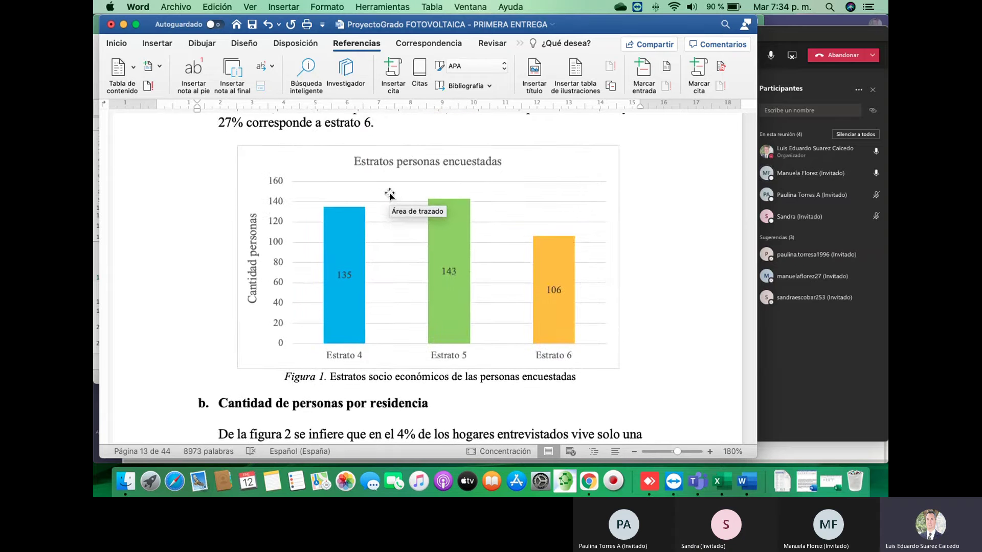
pyautogui.scroll(4, 390, 195)
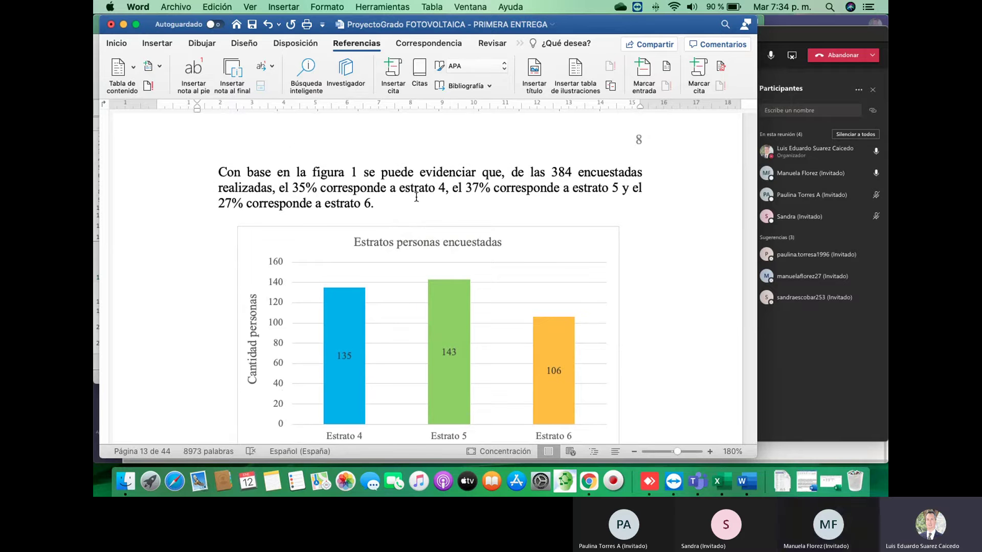
pyautogui.scroll(-3, 480, 196)
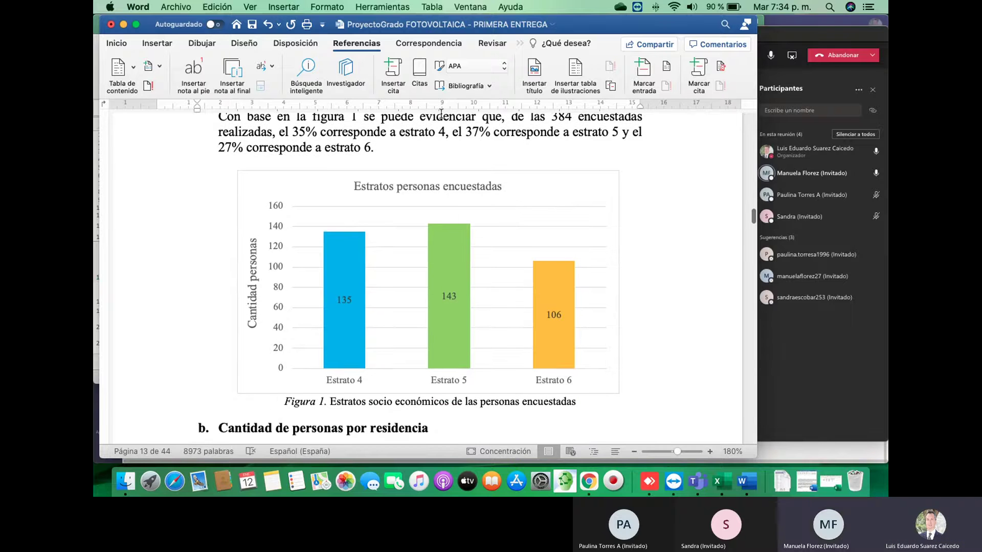
# - Review section b, "Cantidad de personas por residencia", with its paragraph and the Figura 2 chart
pyautogui.scroll(-7, 494, 242)
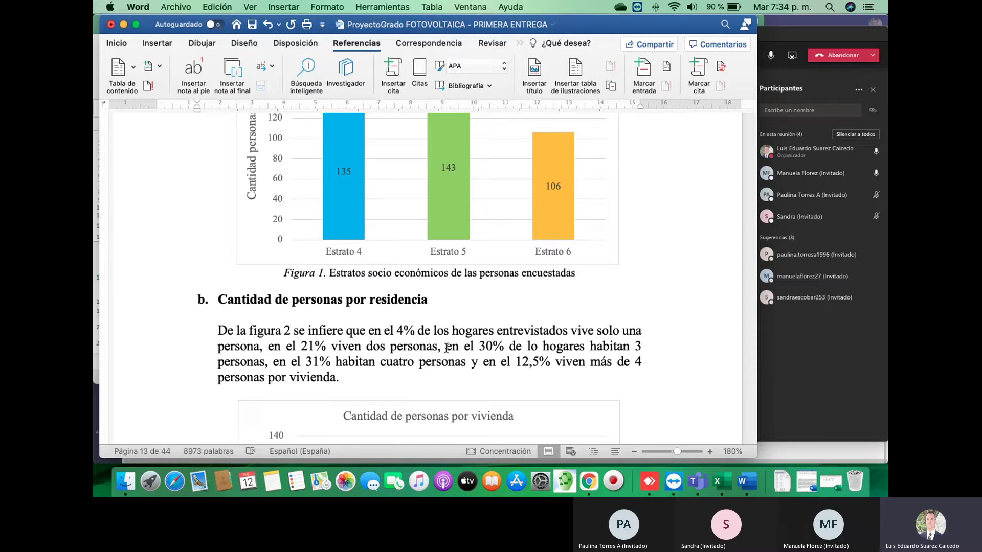
pyautogui.scroll(-9, 446, 350)
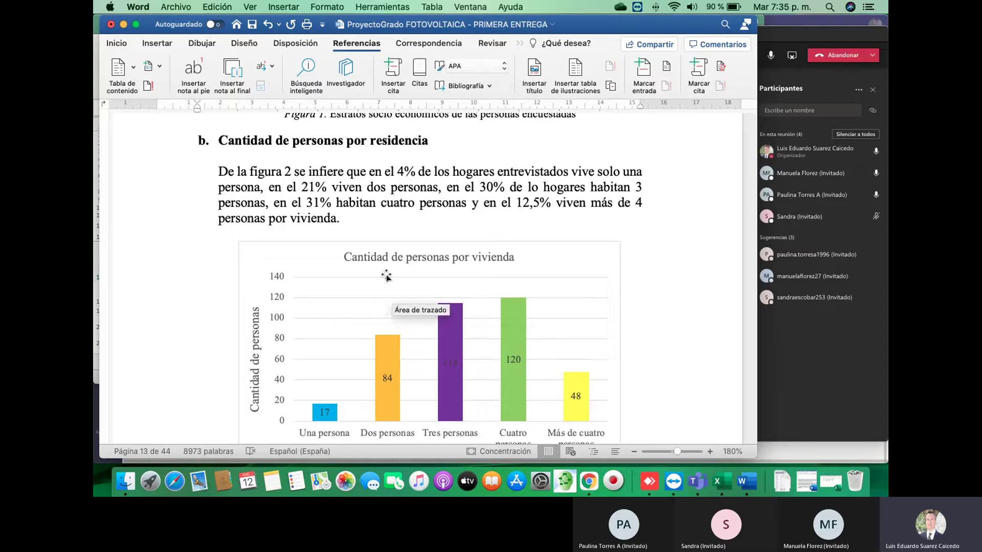
pyautogui.scroll(-5, 385, 276)
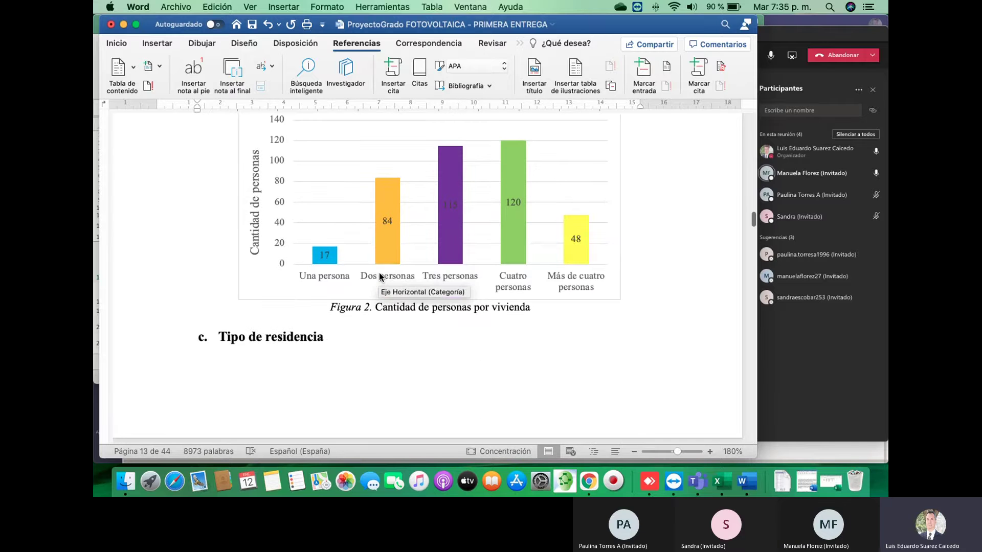
pyautogui.scroll(6, 379, 276)
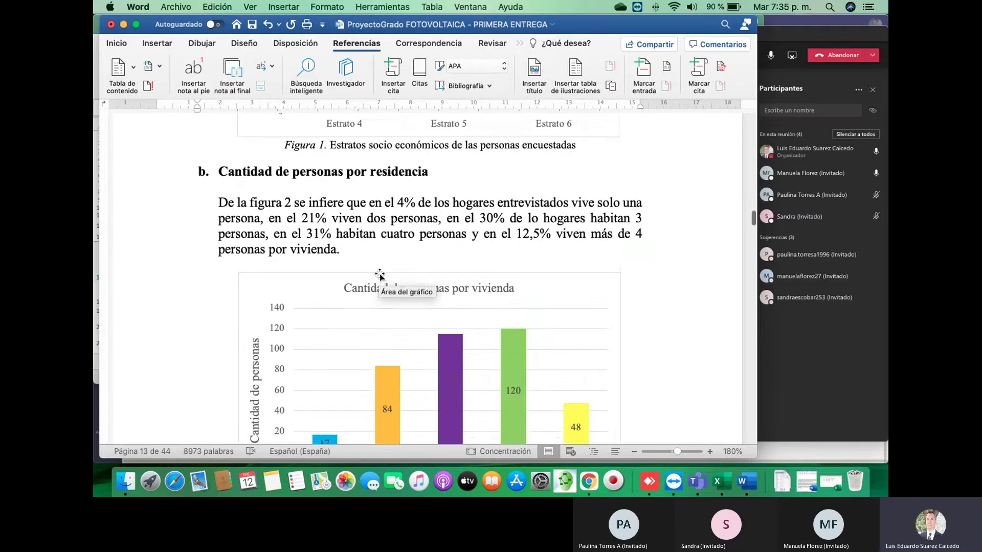
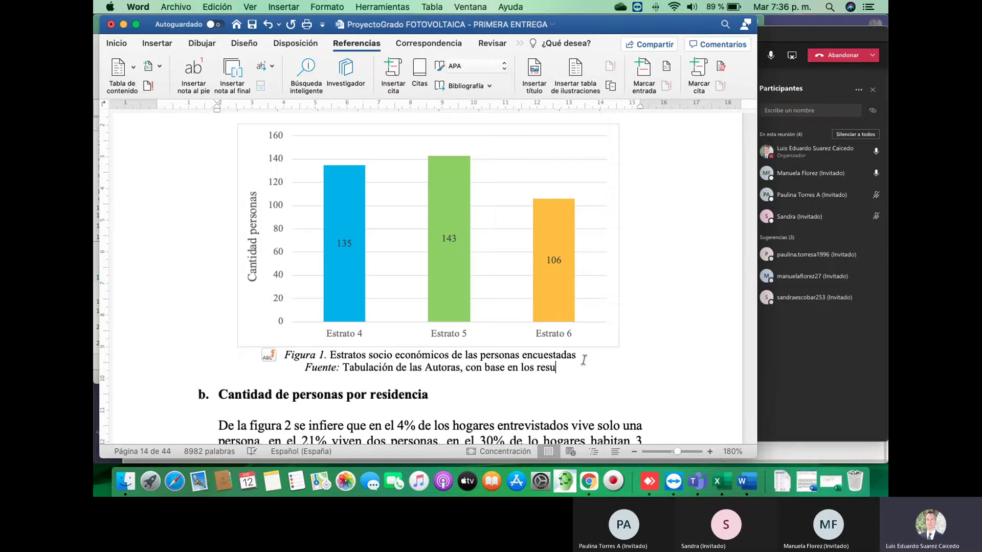
# - Complete the source line under Figura 1 to read "Fuente: Tabulación de las Autoras, con base en los resultados de la encuesta aplicada."
pyautogui.write('s d')
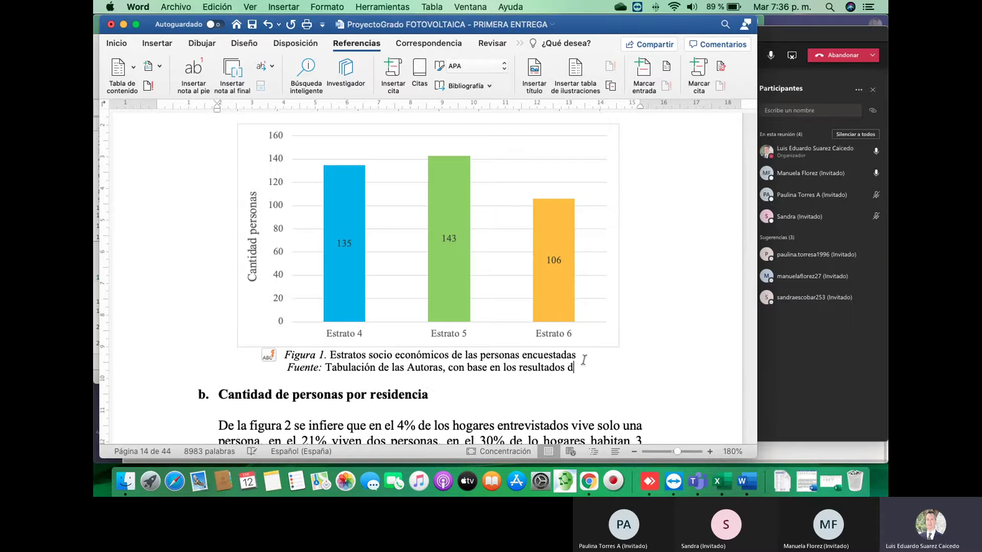
pyautogui.write('e la encuest')
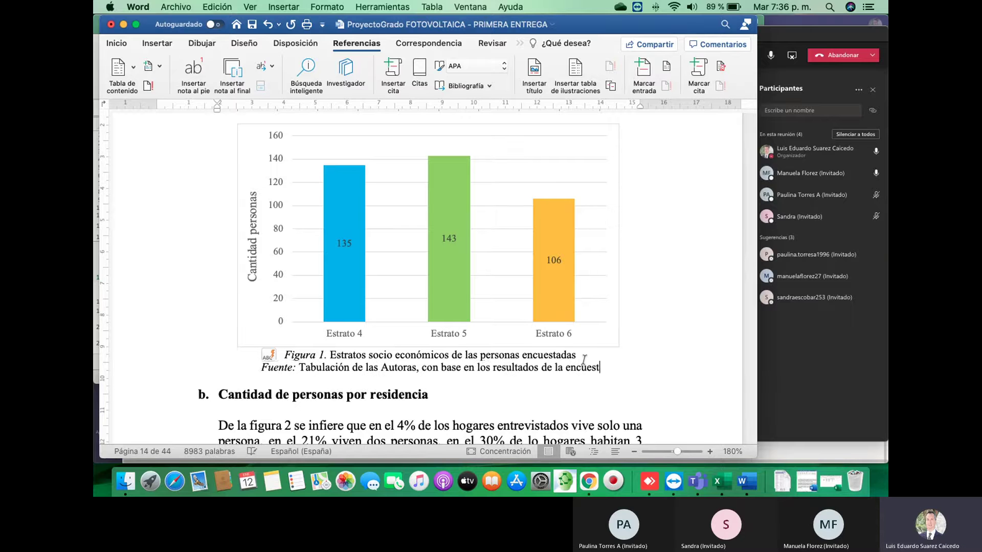
pyautogui.write('a aplicada.')
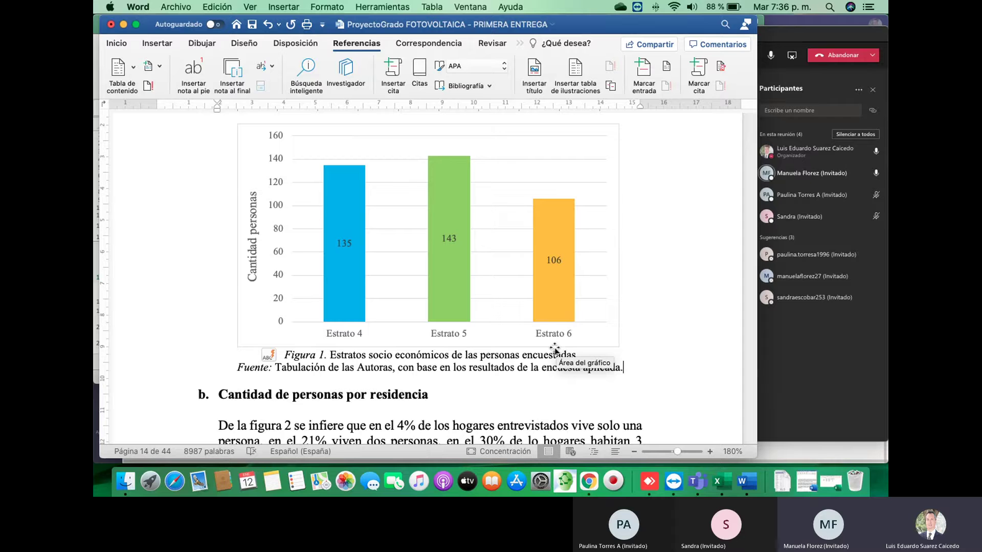
# - Reword the Figura 1 source line, replacing "Tabulación de las Autoras" with "Elaboración propia"
pyautogui.scroll(-3, 554, 351)
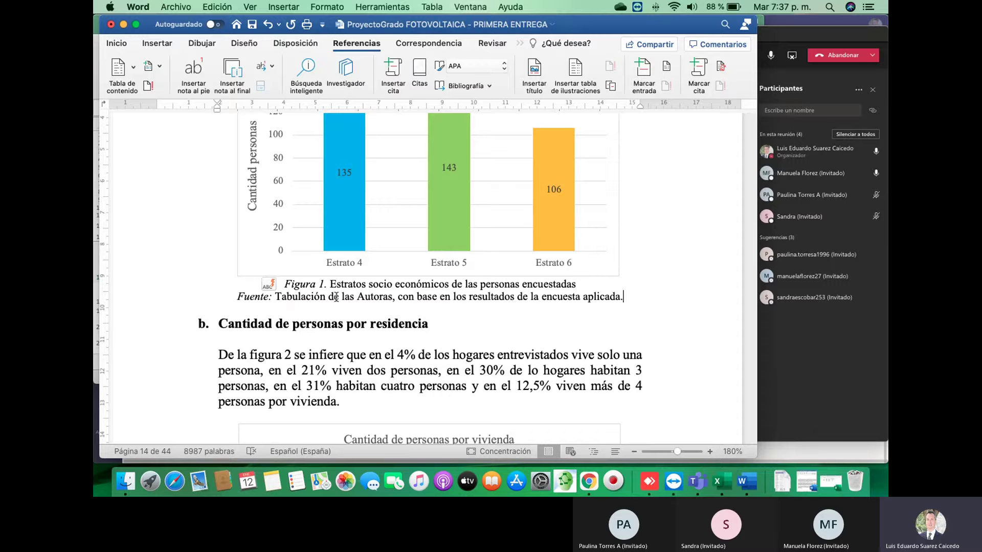
pyautogui.moveTo(392, 296); pyautogui.dragTo(295, 295)
pyautogui.write('Elabor')
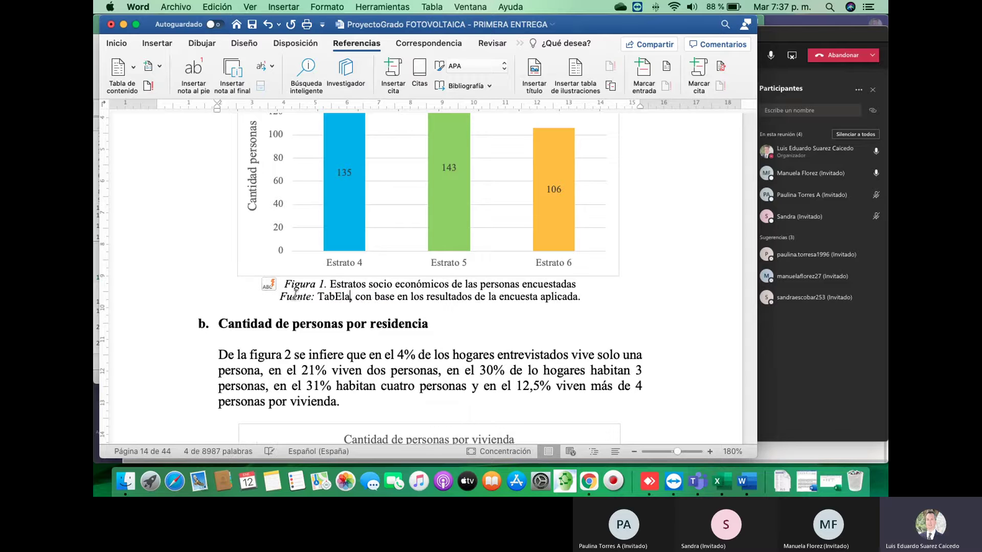
pyautogui.press('BackSpace')
pyautogui.press('BackSpace')
pyautogui.press('BackSpace')
pyautogui.press('BackSpace')
pyautogui.press('BackSpace')
pyautogui.press('BackSpace')
pyautogui.press('BackSpace')
pyautogui.press('BackSpace')
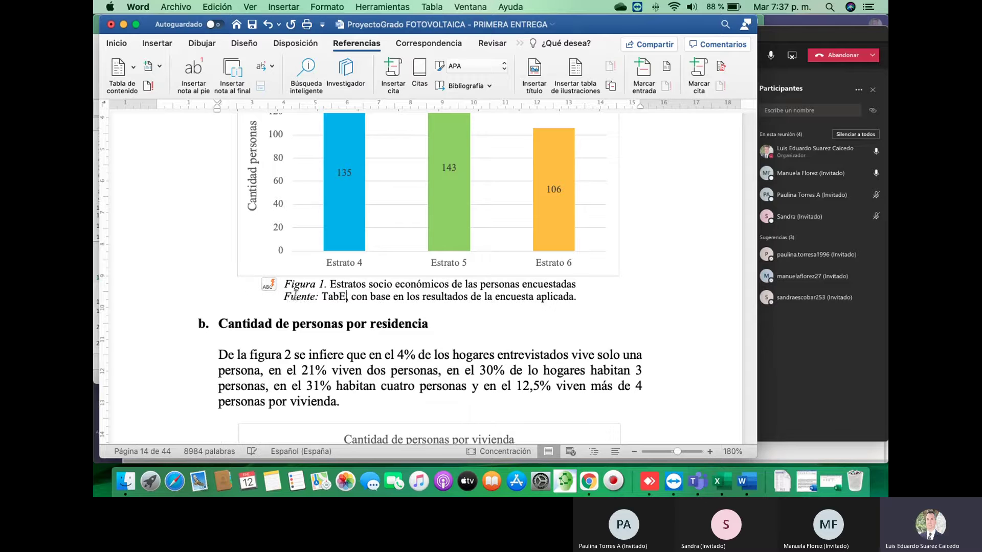
pyautogui.press('BackSpace')
pyautogui.write('Ela')
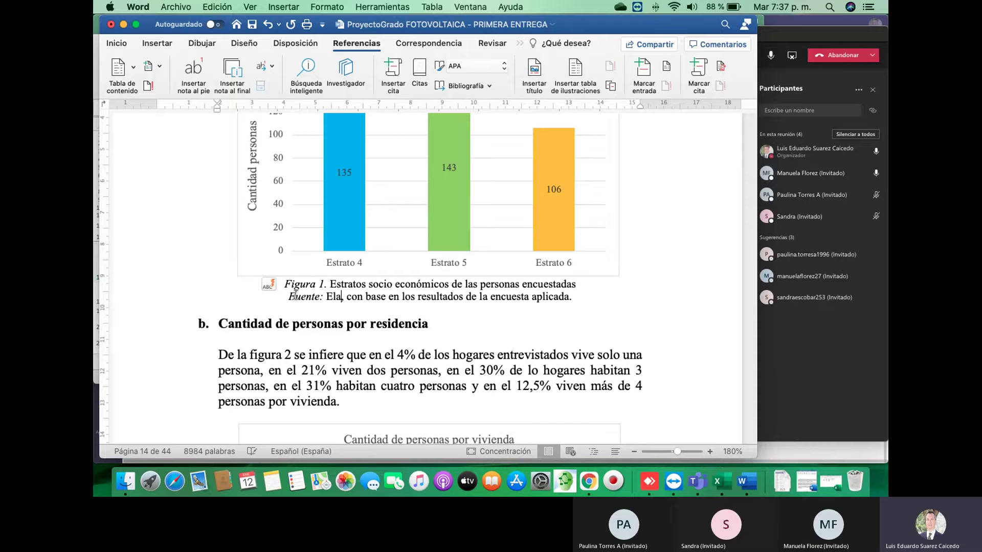
pyautogui.write('boraci')
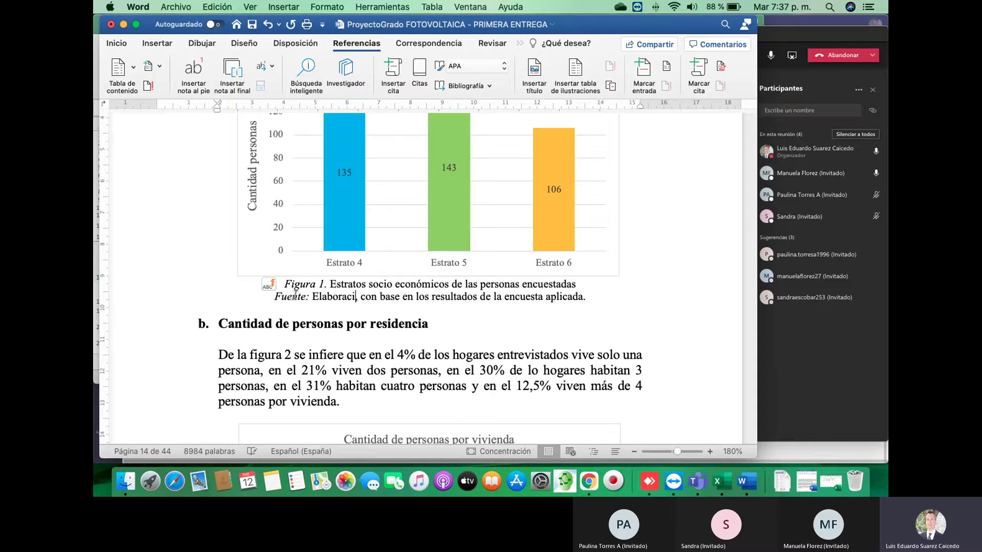
pyautogui.write('ón pro')
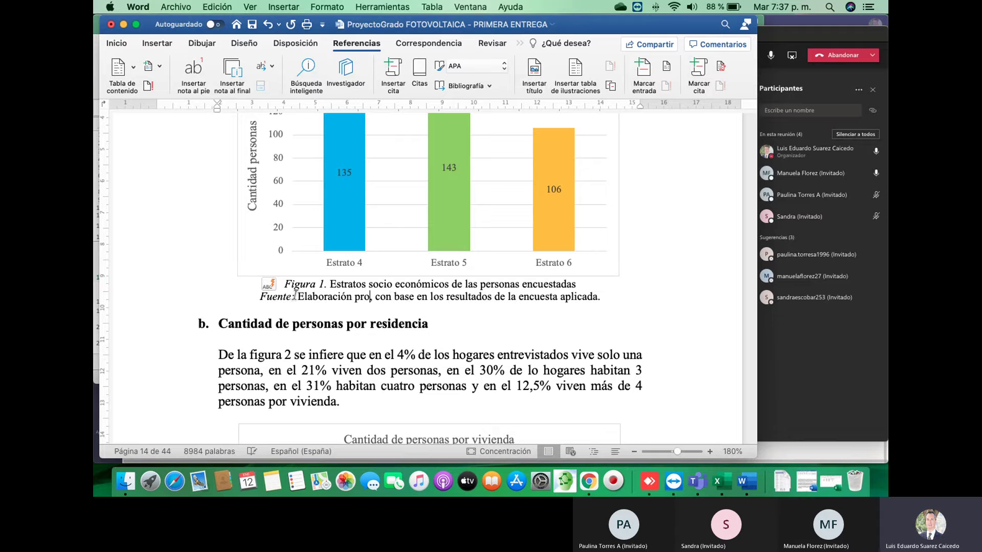
pyautogui.write('pia')
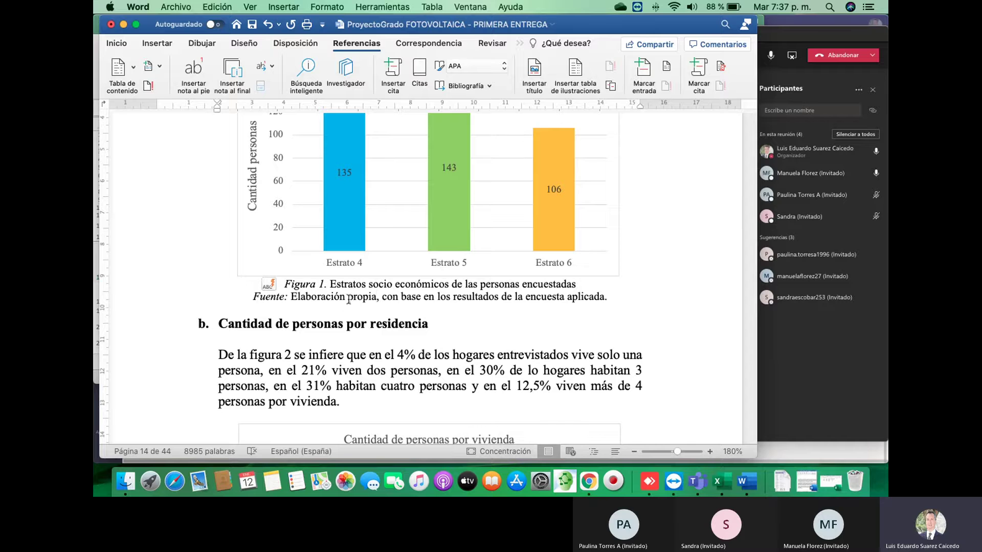
# - Highlight the word "Nuestro" in dark red in the paragraph about the target public on page 9
pyautogui.scroll(-3, 422, 313)
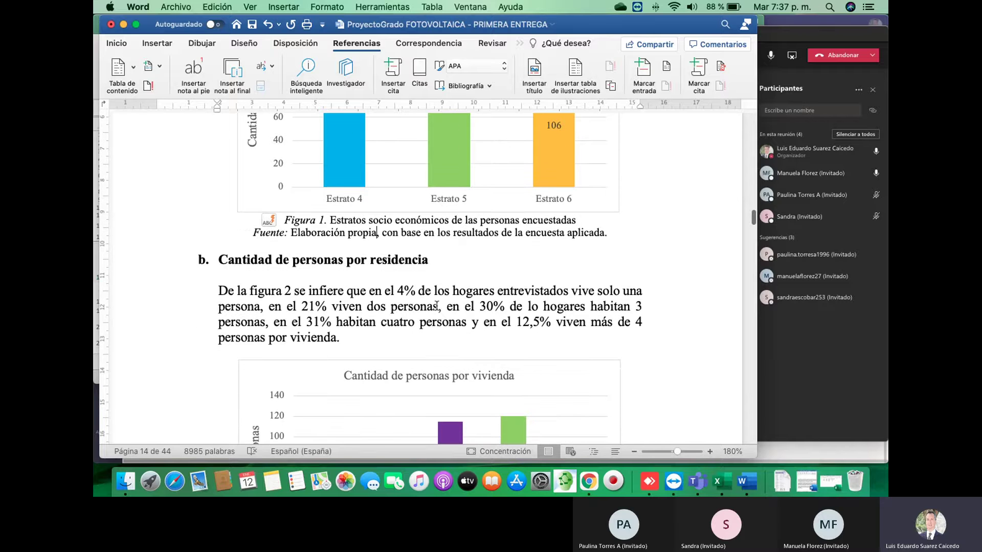
pyautogui.scroll(-10, 430, 313)
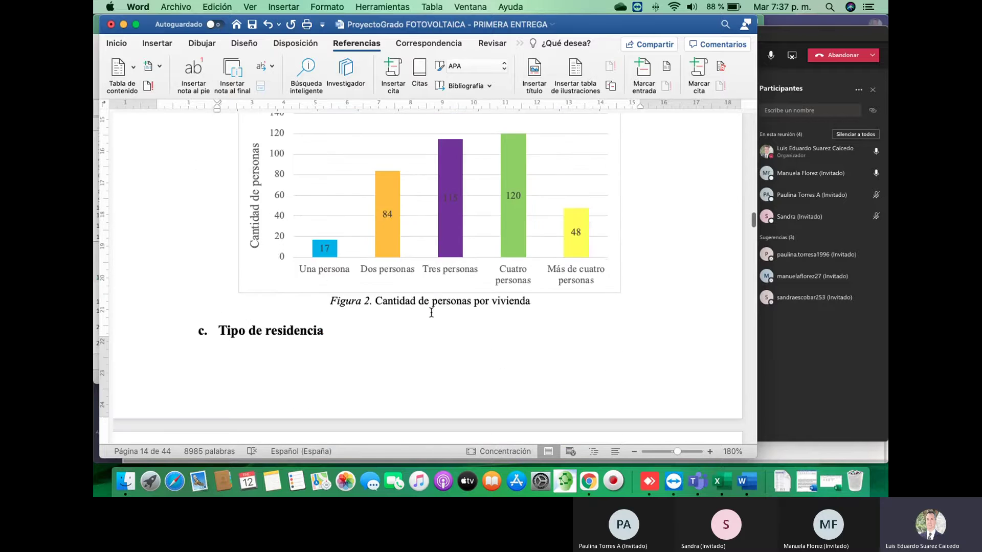
pyautogui.scroll(-9, 431, 313)
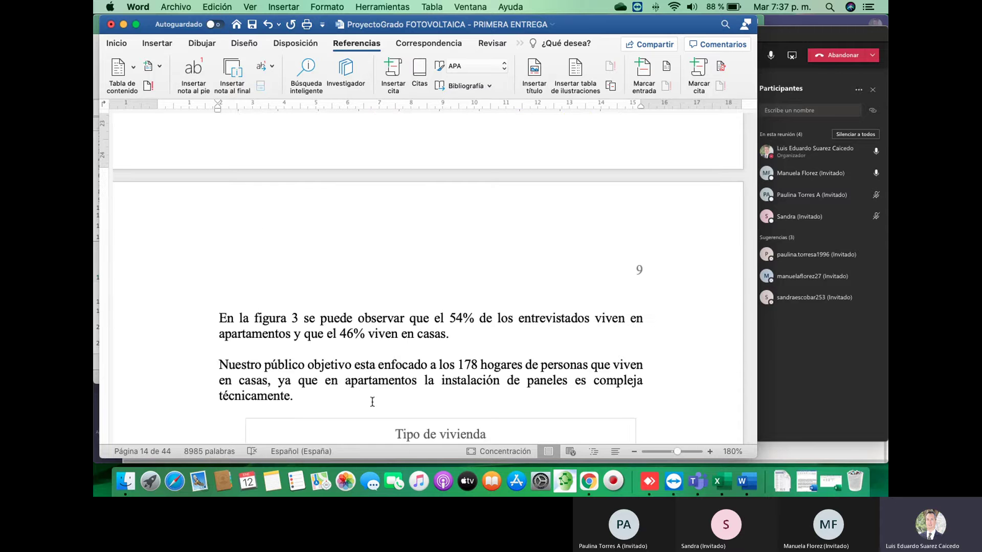
pyautogui.scroll(-2, 353, 342)
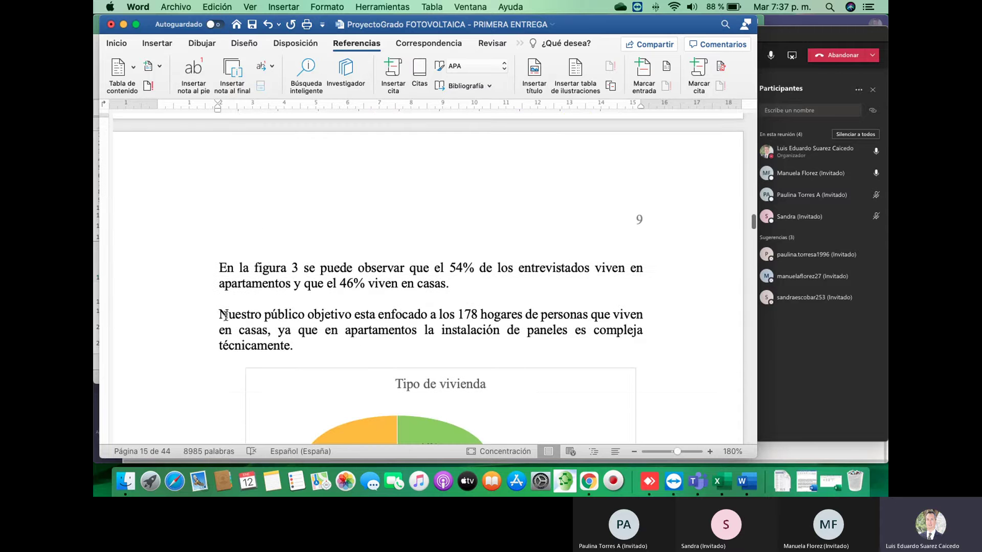
pyautogui.moveTo(220, 313); pyautogui.dragTo(262, 313)
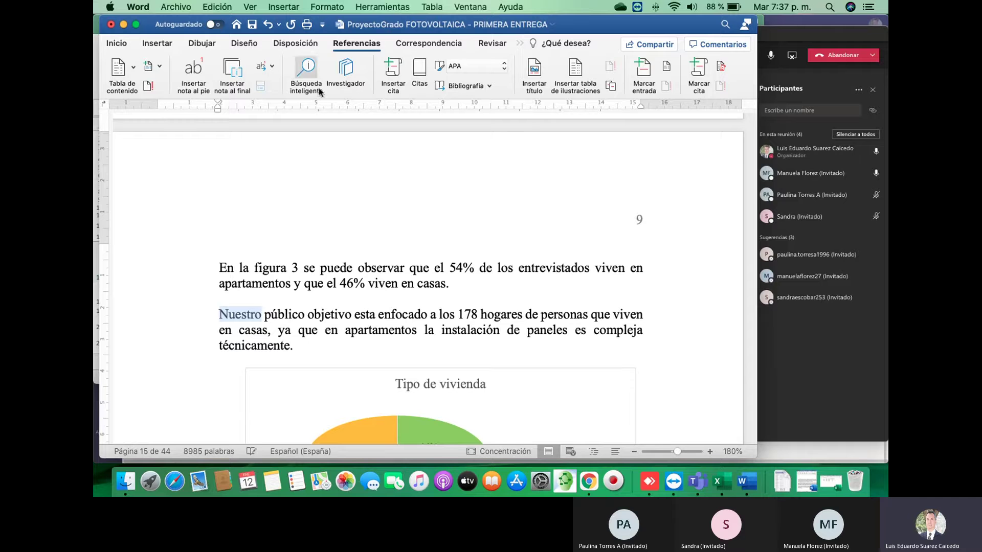
pyautogui.click(166, 46)
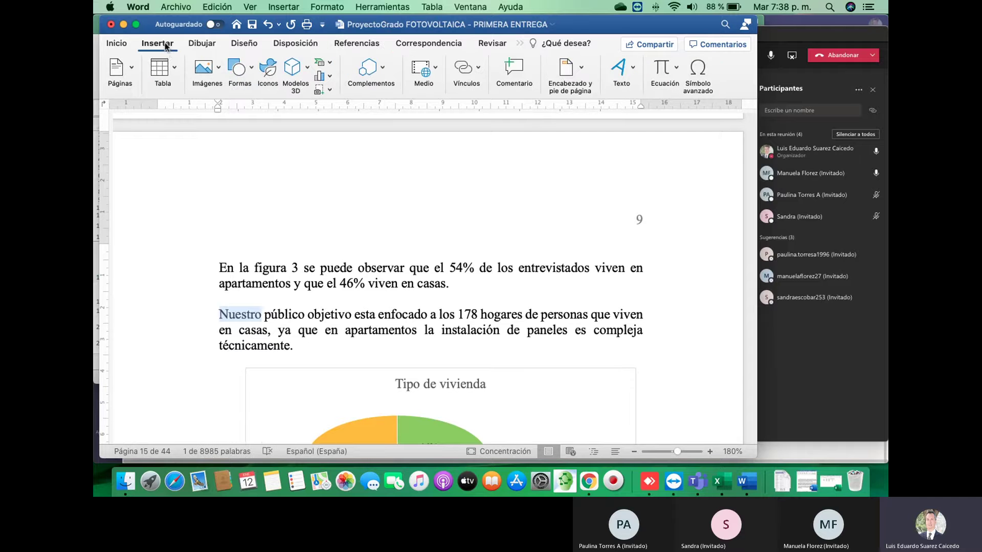
pyautogui.click(123, 45)
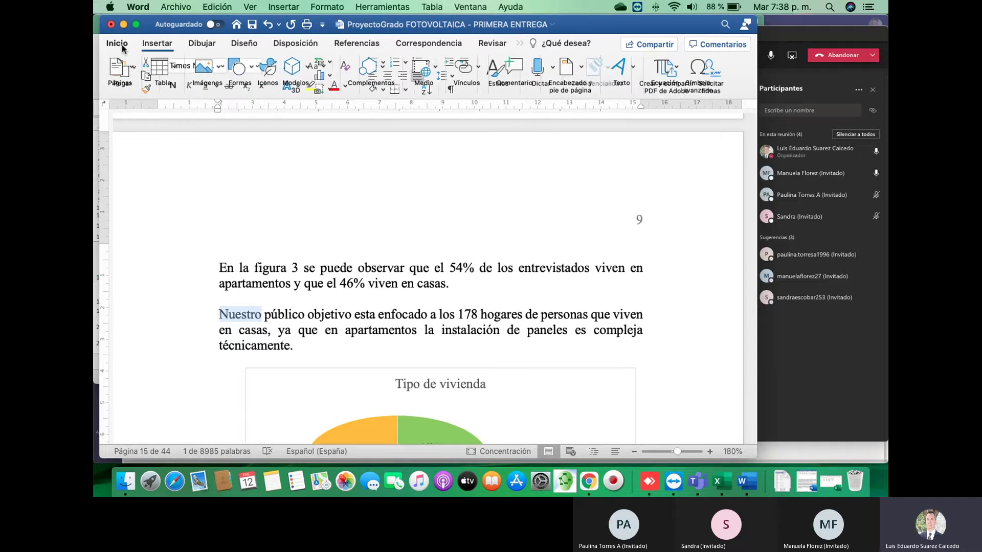
pyautogui.click(319, 86)
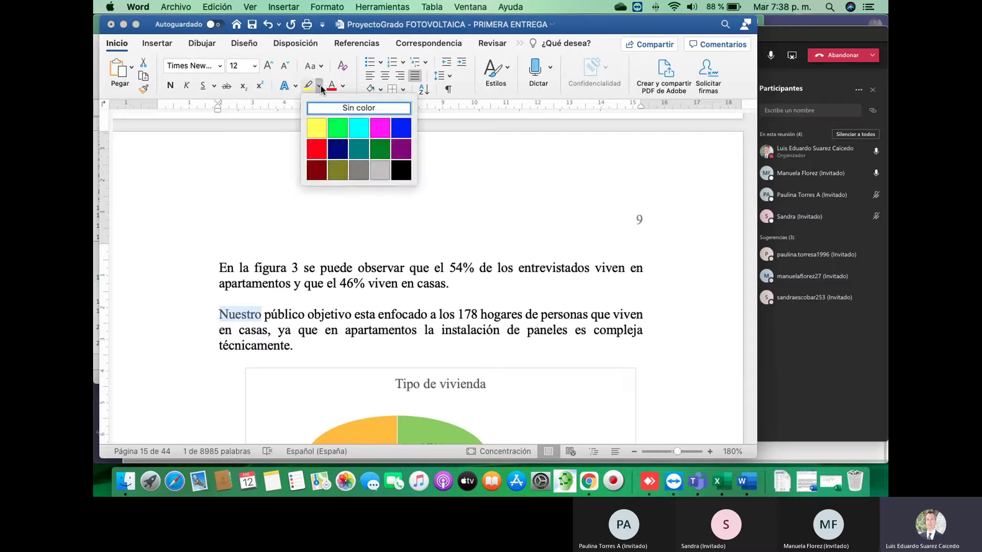
pyautogui.click(317, 169)
pyautogui.click(262, 313)
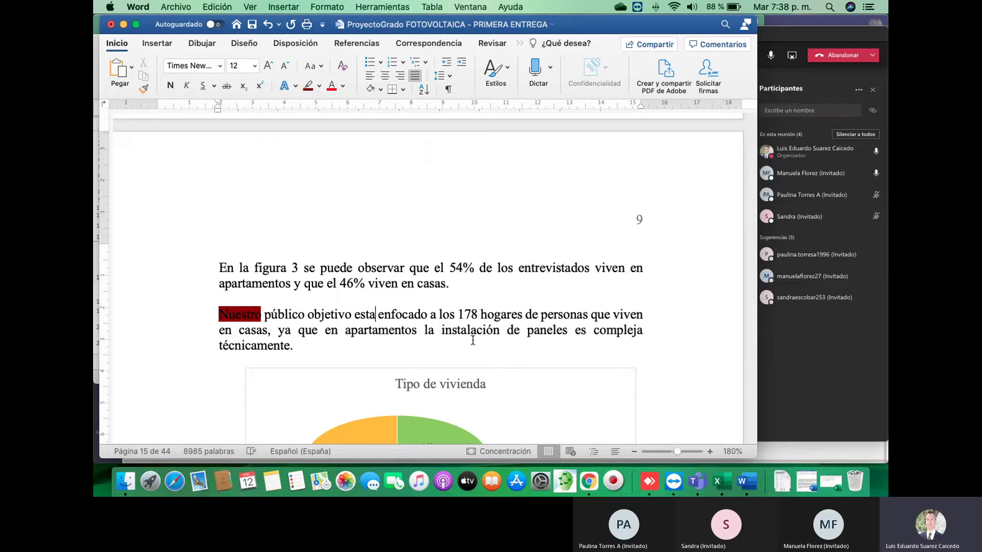
# - Correct "esta" to "está" in the target public sentence above the Tipo de vivienda chart
pyautogui.scroll(-2, 471, 340)
pyautogui.click(328, 295)
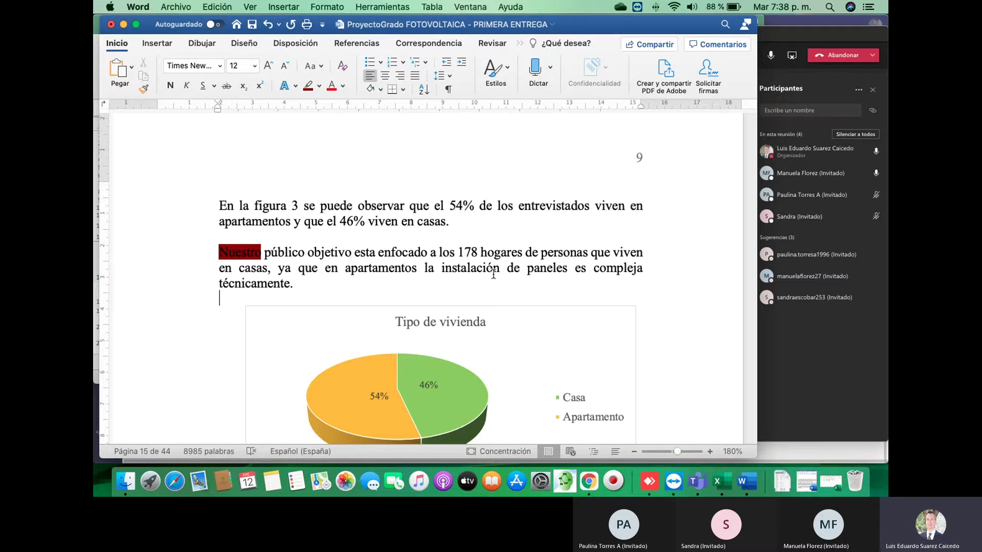
pyautogui.click(377, 252)
pyautogui.press('BackSpace')
pyautogui.write('á')
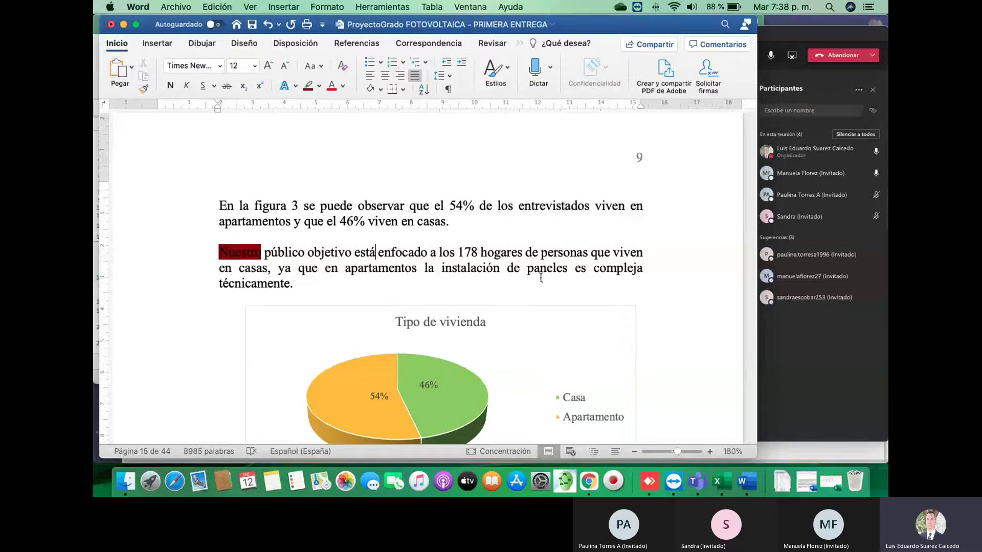
# - Review the Figura 3 chart and the start of section d, going back over section b and its paragraph on people per home
pyautogui.scroll(-3, 531, 288)
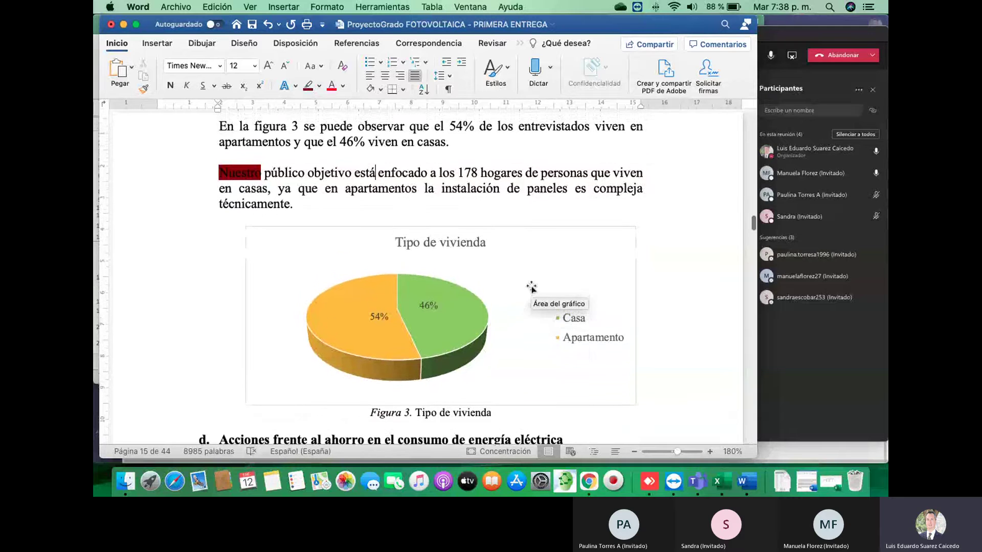
pyautogui.scroll(-2, 531, 287)
pyautogui.scroll(-1, 531, 288)
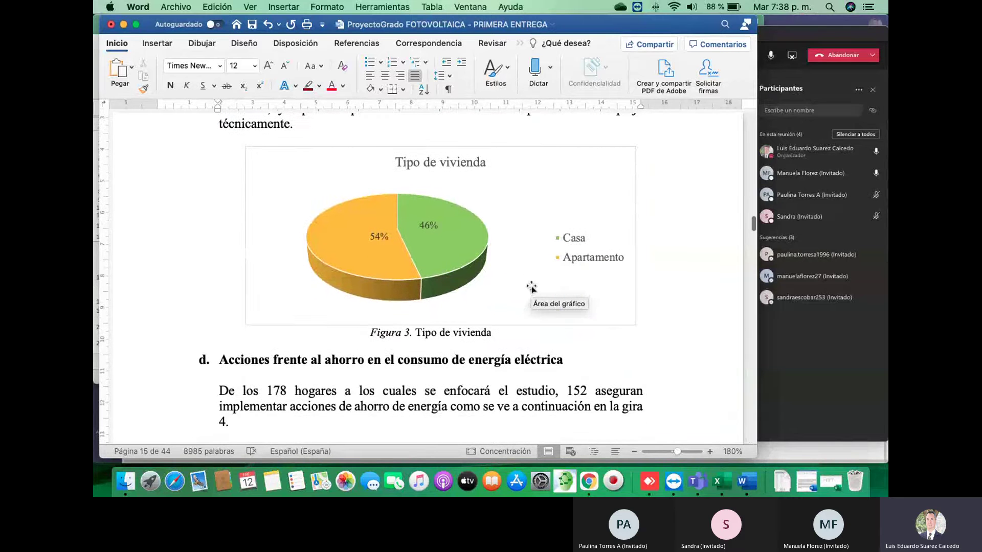
pyautogui.scroll(6, 531, 288)
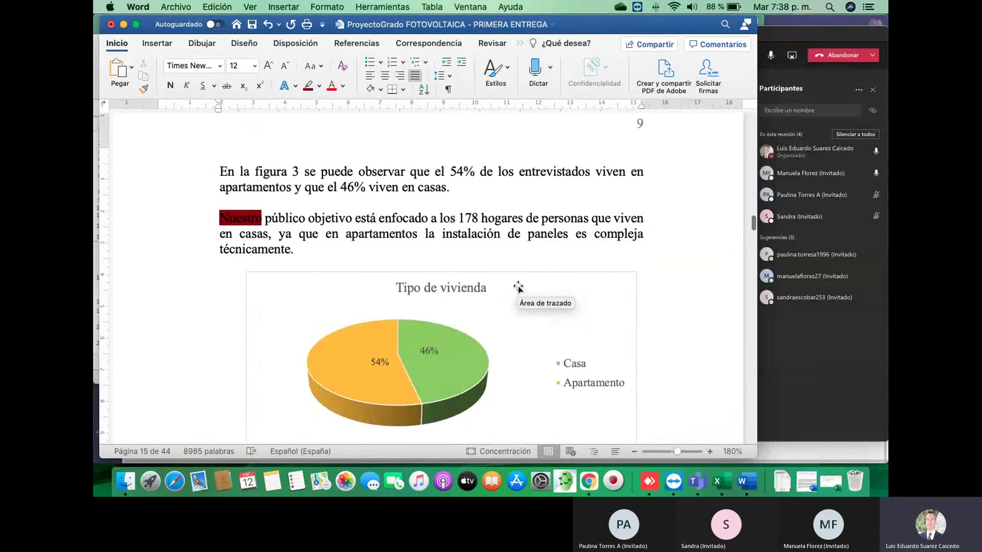
pyautogui.scroll(10, 517, 286)
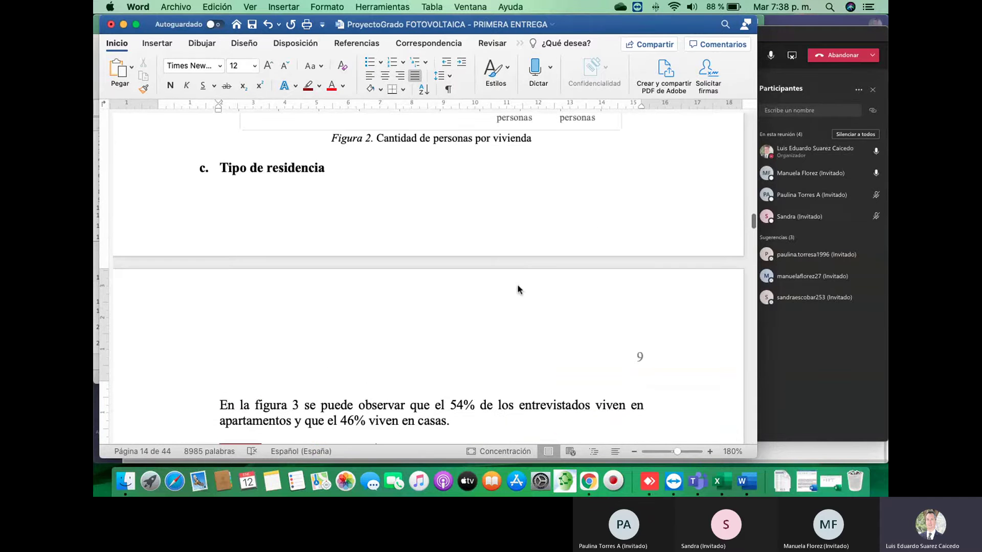
pyautogui.scroll(11, 518, 286)
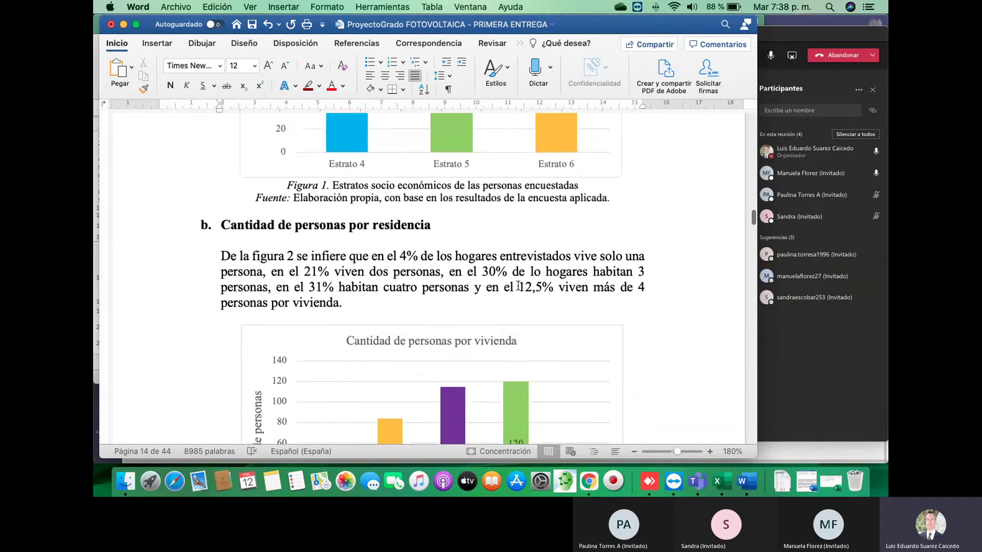
pyautogui.scroll(-15, 518, 286)
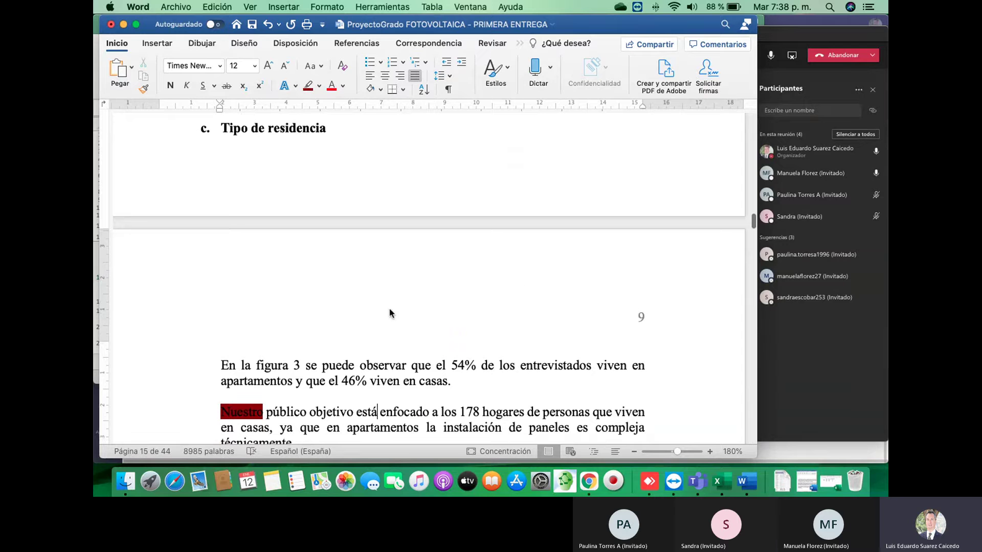
# - Write "Fotovoltaíca" in bold above the Figura 3 paragraph and accept the spelling suggestion "Fotovoltaica"
pyautogui.press('super+b')
pyautogui.write('fo')
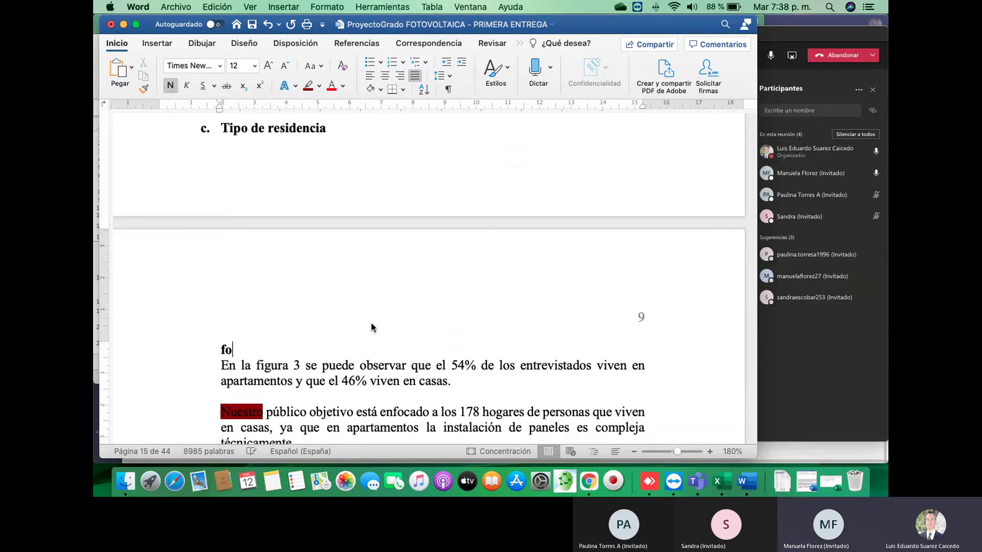
pyautogui.write('tovol')
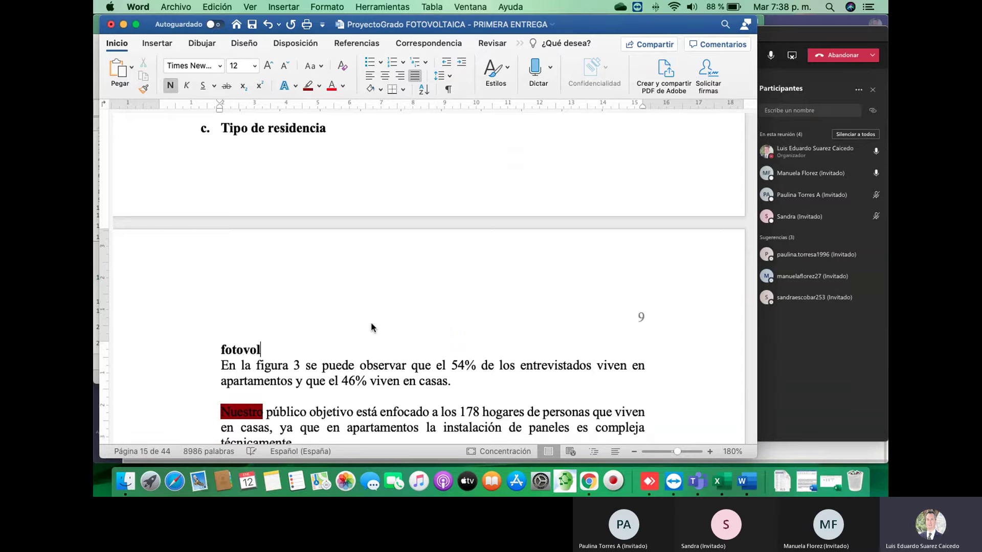
pyautogui.write('taíc')
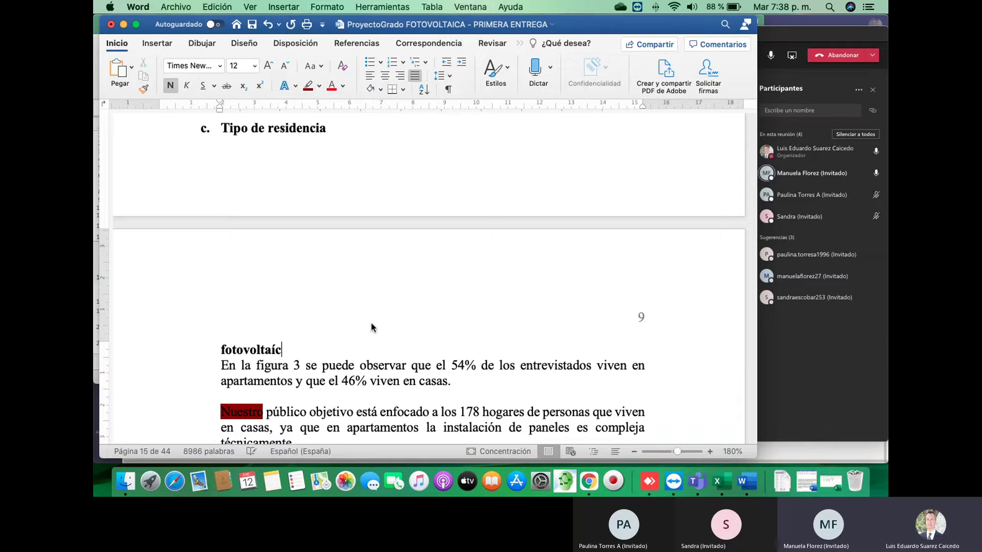
pyautogui.write('a')
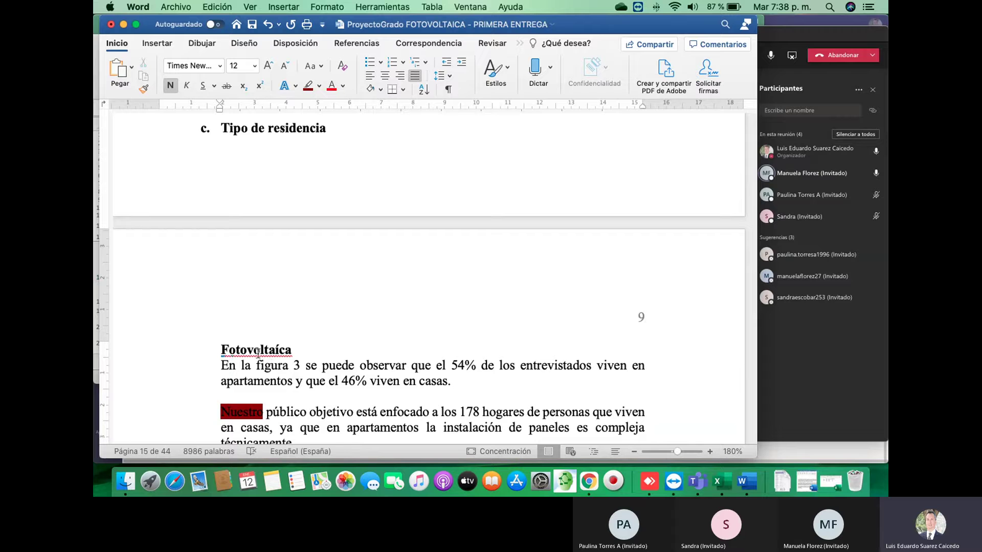
pyautogui.rightClick(292, 350)
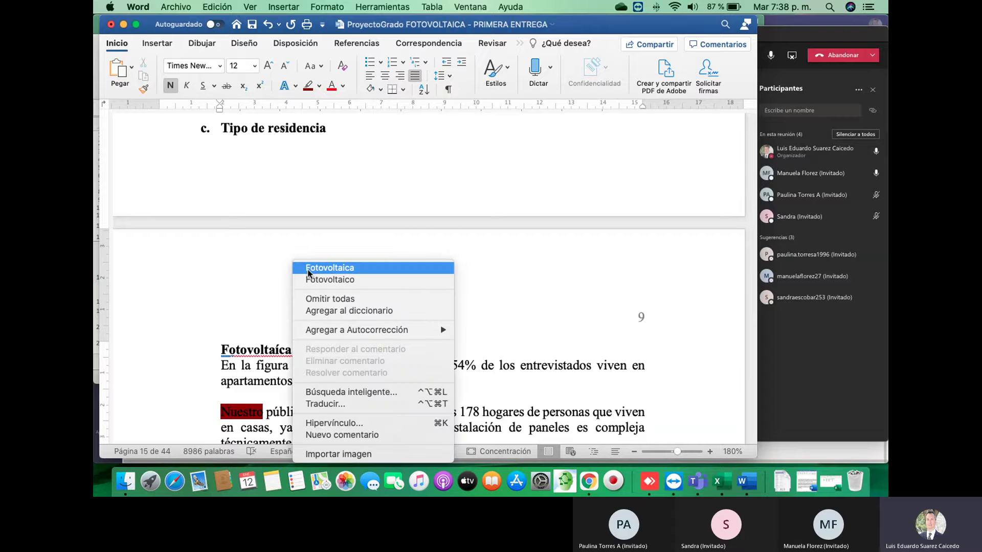
pyautogui.click(330, 268)
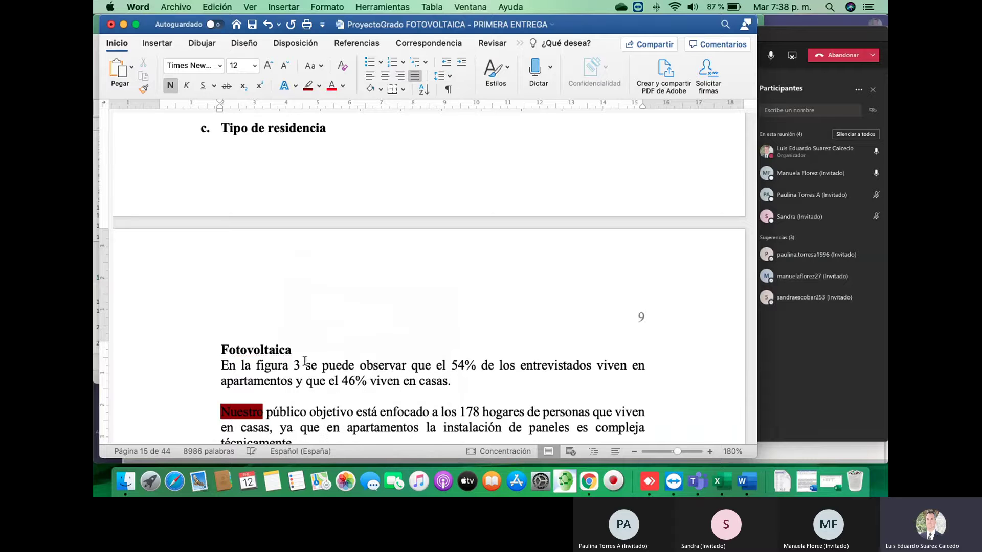
# - Delete the bold word "Fotovoltaica" from the line above the Figura 3 paragraph
pyautogui.press('BackSpace')
pyautogui.press('BackSpace')
pyautogui.press('BackSpace')
pyautogui.press('BackSpace')
pyautogui.press('BackSpace')
pyautogui.press('BackSpace')
pyautogui.press('BackSpace')
pyautogui.press('BackSpace')
pyautogui.press('BackSpace')
pyautogui.press('BackSpace')
pyautogui.press('BackSpace')
pyautogui.press('BackSpace')
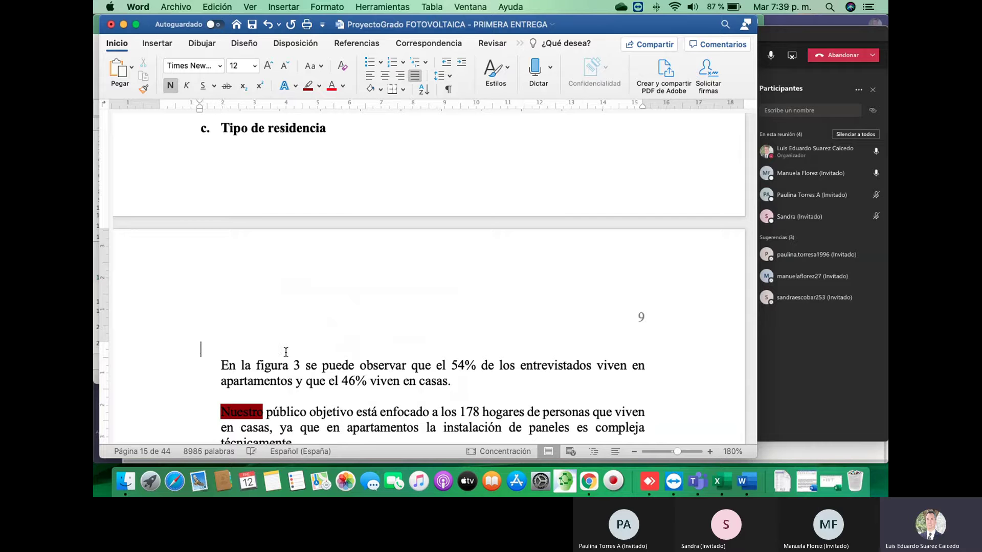
pyautogui.press('BackSpace')
# - Select the Tipo de vivienda pie chart on page 9
pyautogui.scroll(-3, 429, 317)
pyautogui.scroll(-3, 429, 317)
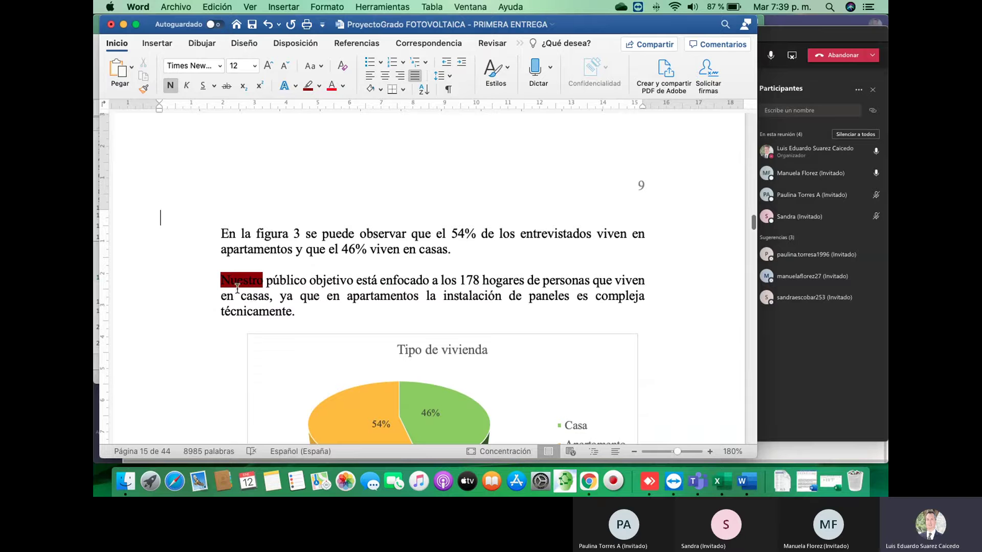
pyautogui.scroll(-2, 286, 297)
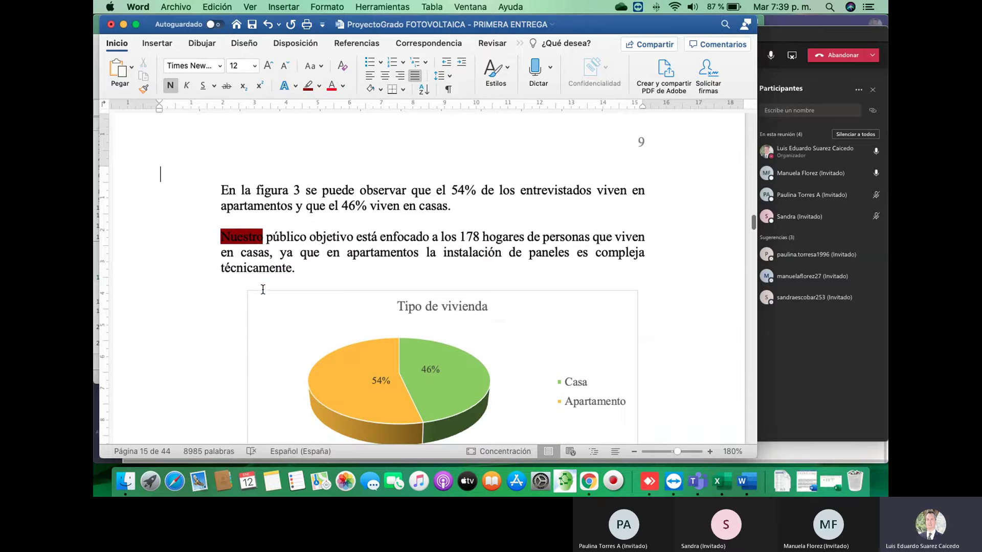
pyautogui.click(444, 311)
pyautogui.click(438, 314)
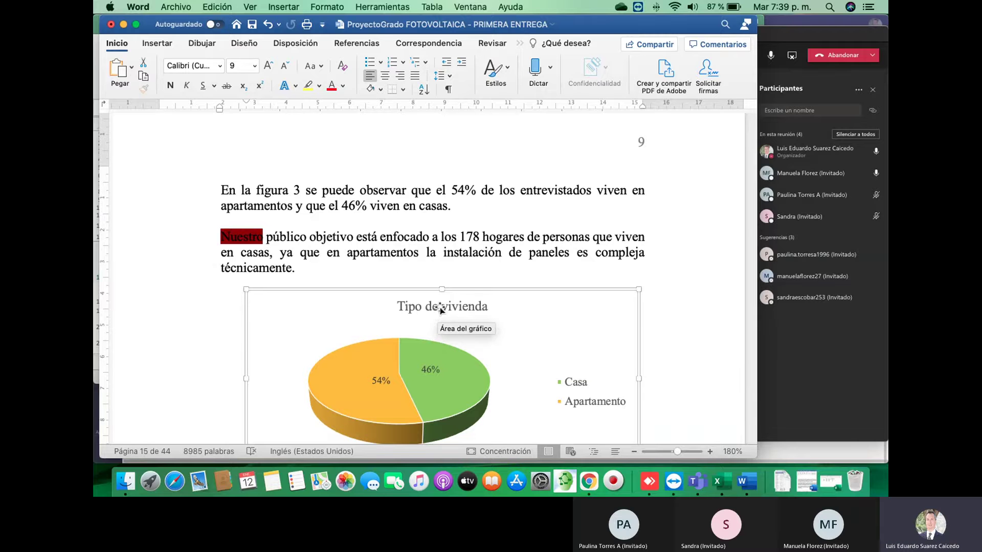
# - Review the survey results from the housing-type chart and energy-saving section back to heading 2.1.2, ANÁLISIS Y RESULTADOS DE LA ENCUESTA
pyautogui.scroll(-3, 466, 313)
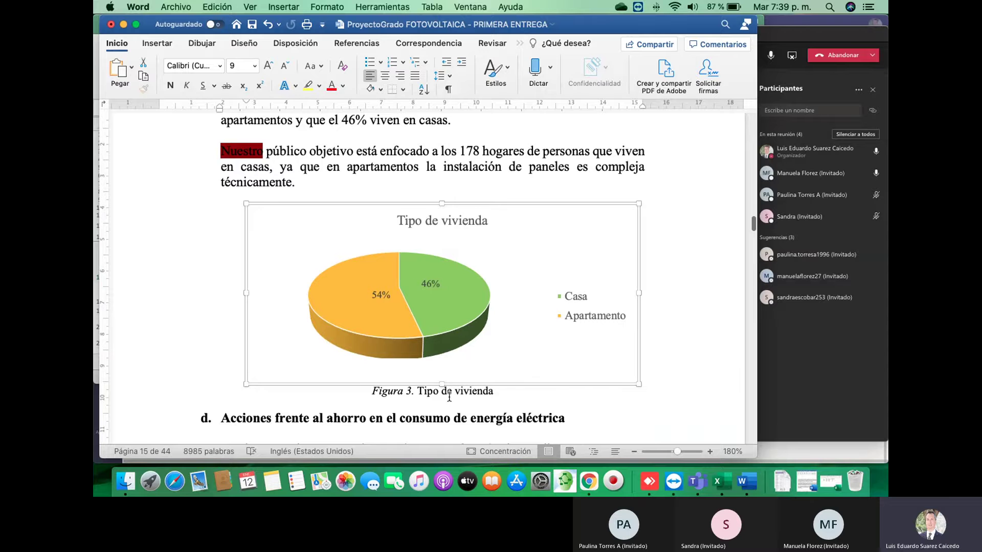
pyautogui.scroll(1, 448, 397)
pyautogui.scroll(2, 448, 397)
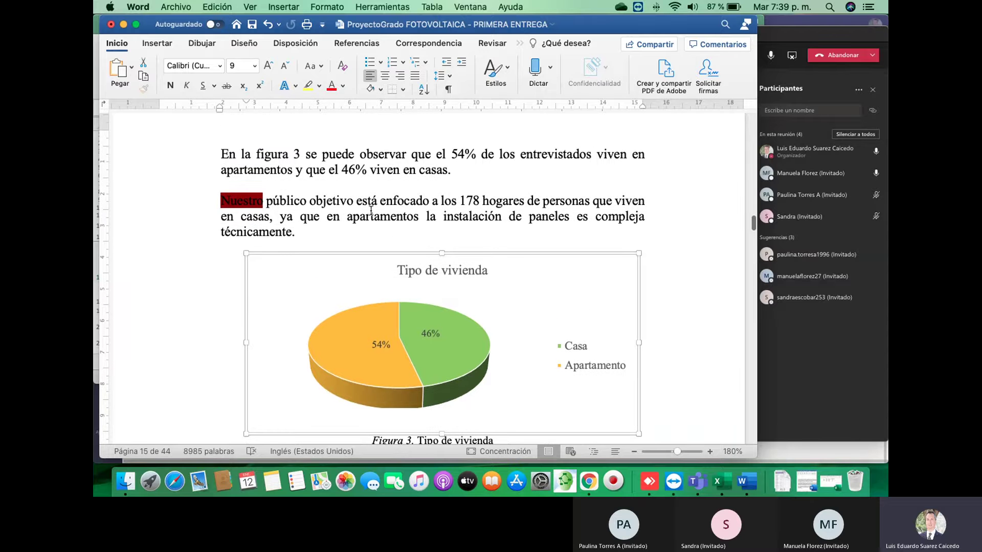
pyautogui.scroll(-10, 374, 224)
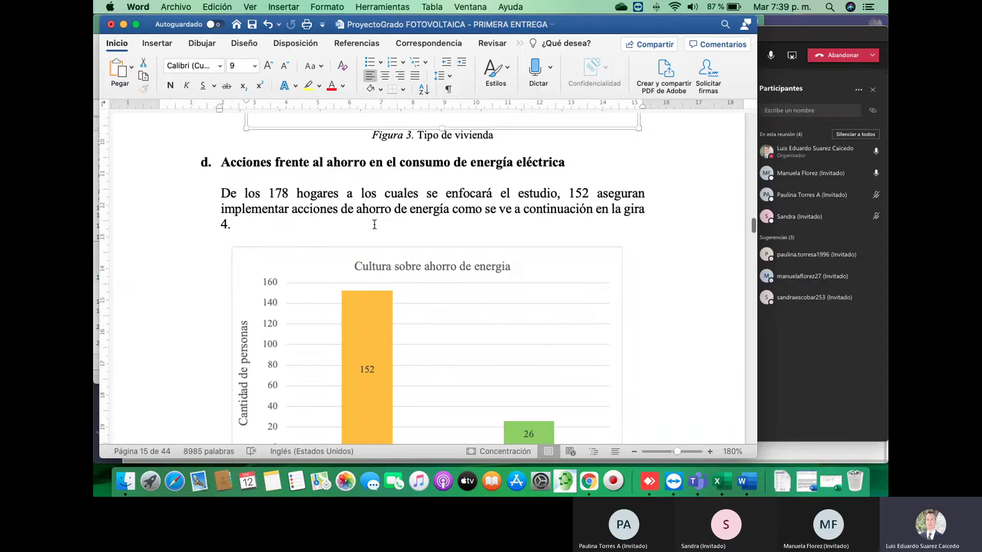
pyautogui.scroll(15, 374, 224)
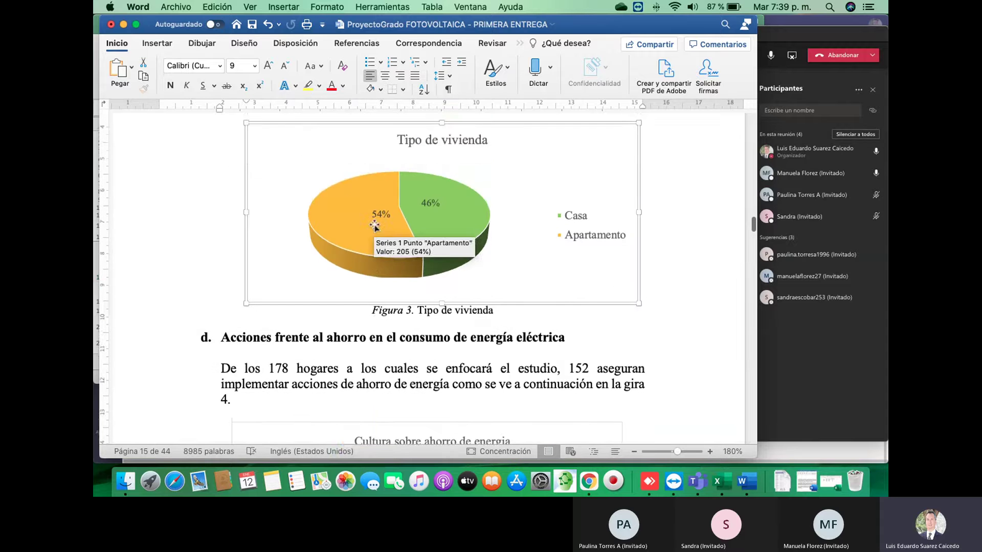
pyautogui.scroll(10, 375, 228)
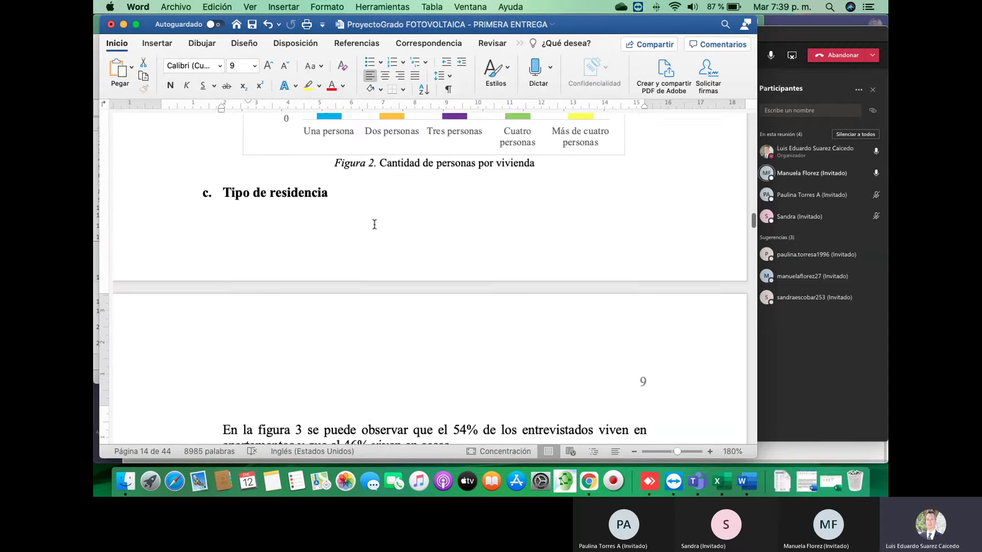
pyautogui.scroll(15, 375, 228)
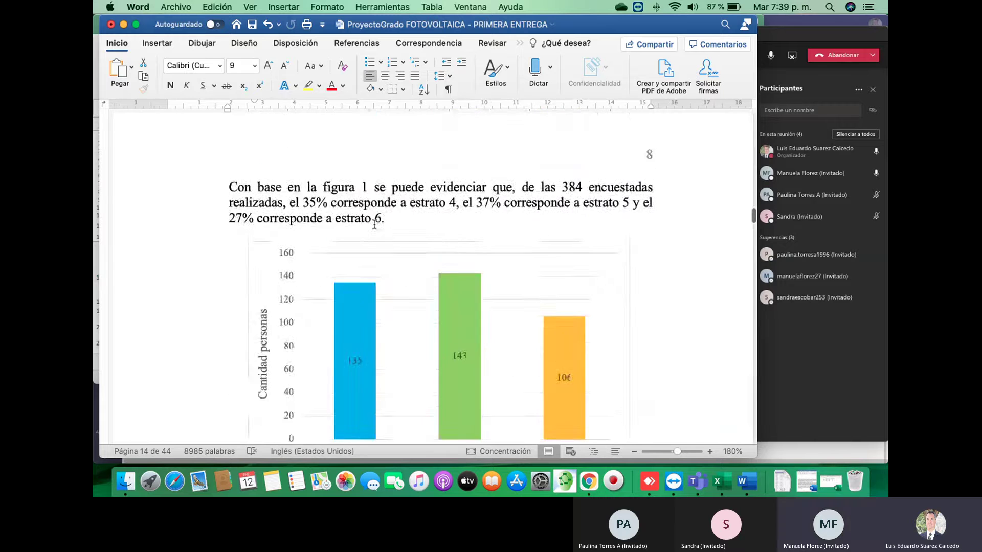
pyautogui.scroll(-3, 375, 224)
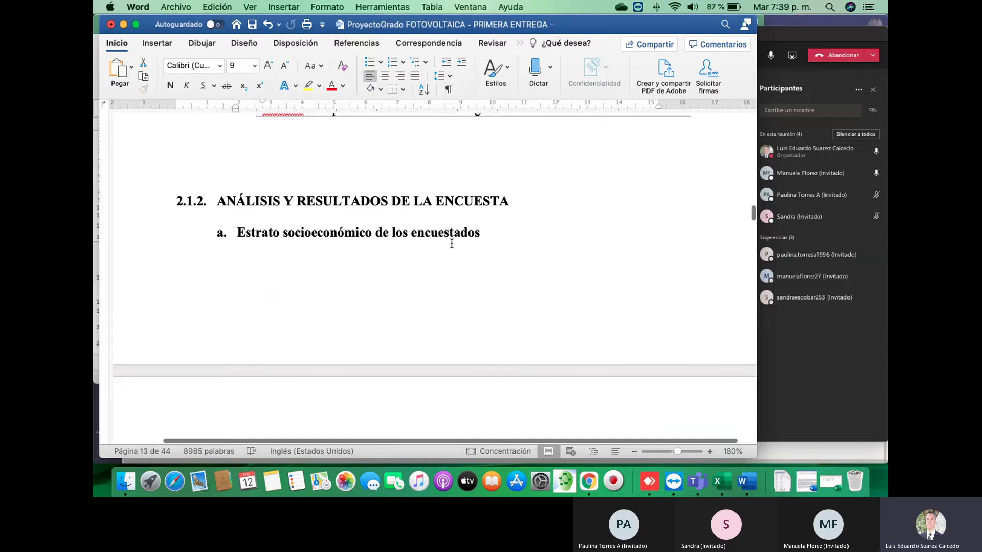
# - Remove the "a." list lettering from the heading "Estrato socioeconómico de los encuestados" under section 2.1.2
pyautogui.click(280, 218)
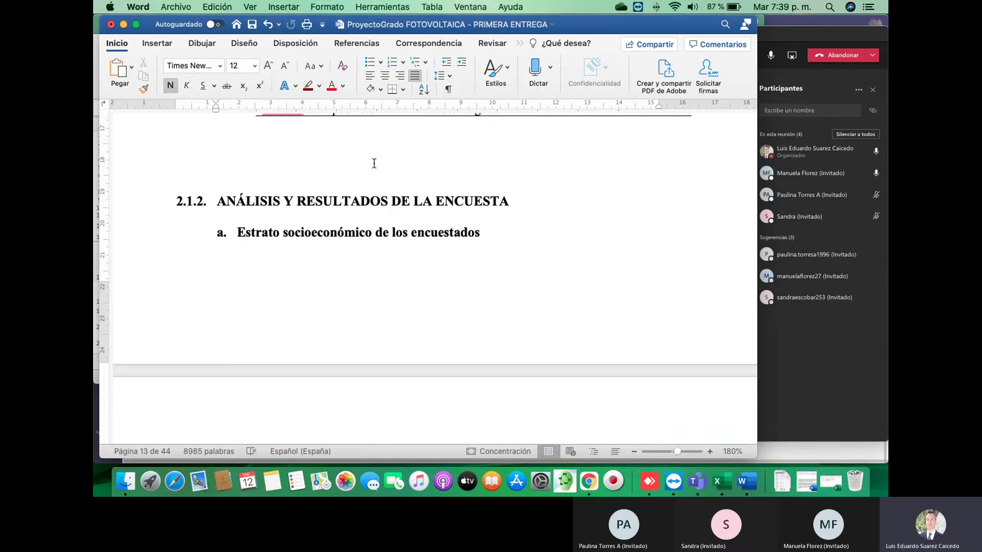
pyautogui.scroll(-2, 375, 192)
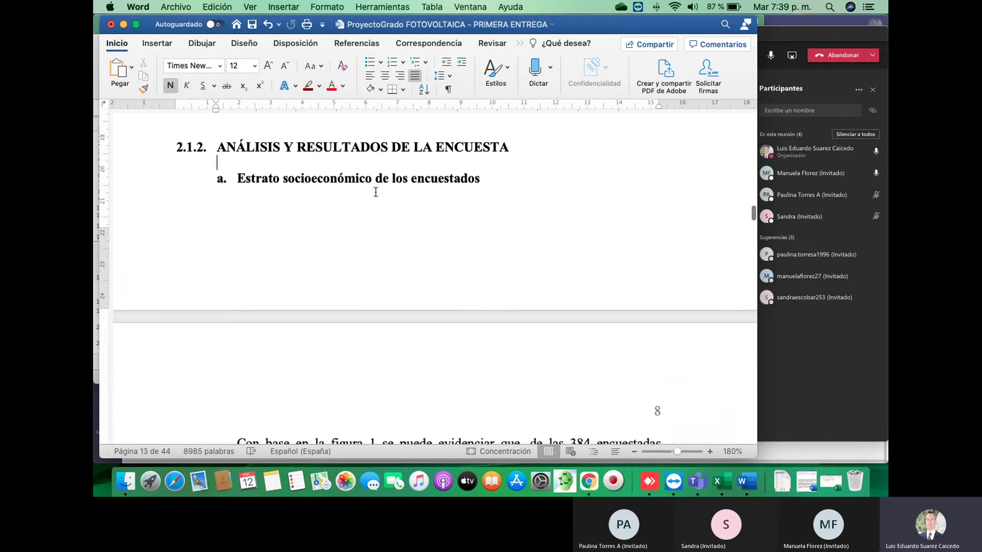
pyautogui.click(227, 181)
pyautogui.press('BackSpace')
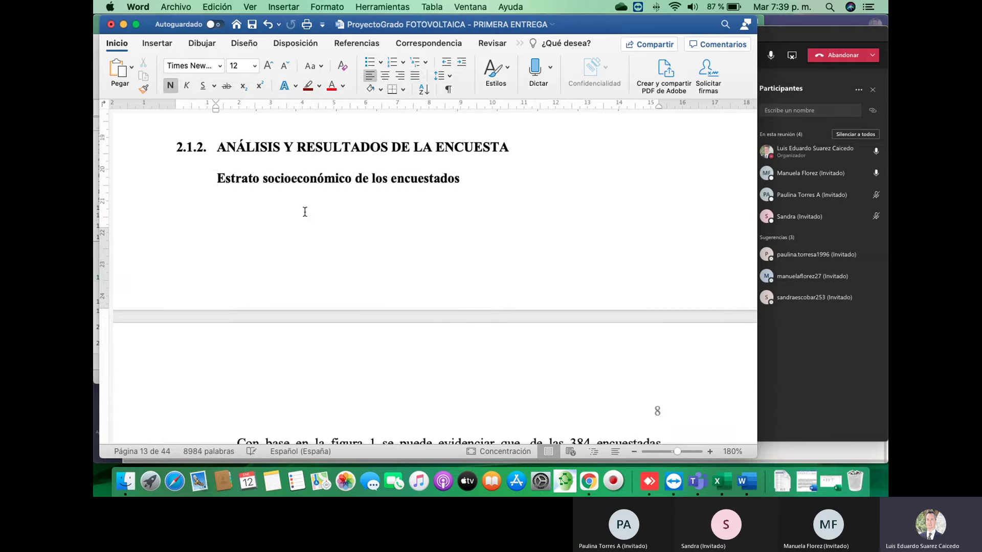
pyautogui.scroll(-2, 297, 214)
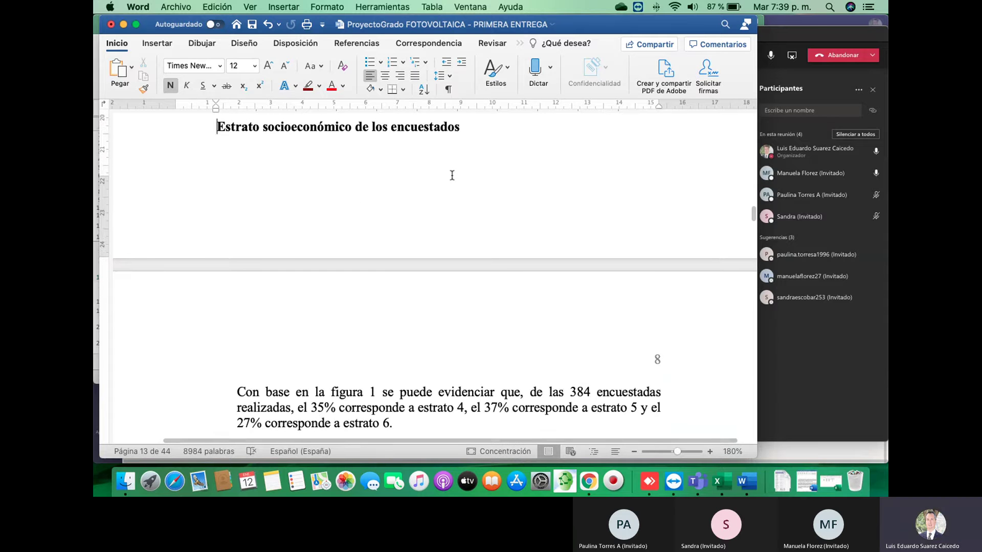
# - Try to undo the removal of the list lettering from the "Estrato socioeconómico de los encuestados" heading
pyautogui.press('super+z')
pyautogui.press('super+z')
pyautogui.press('super+z')
pyautogui.press('super+z')
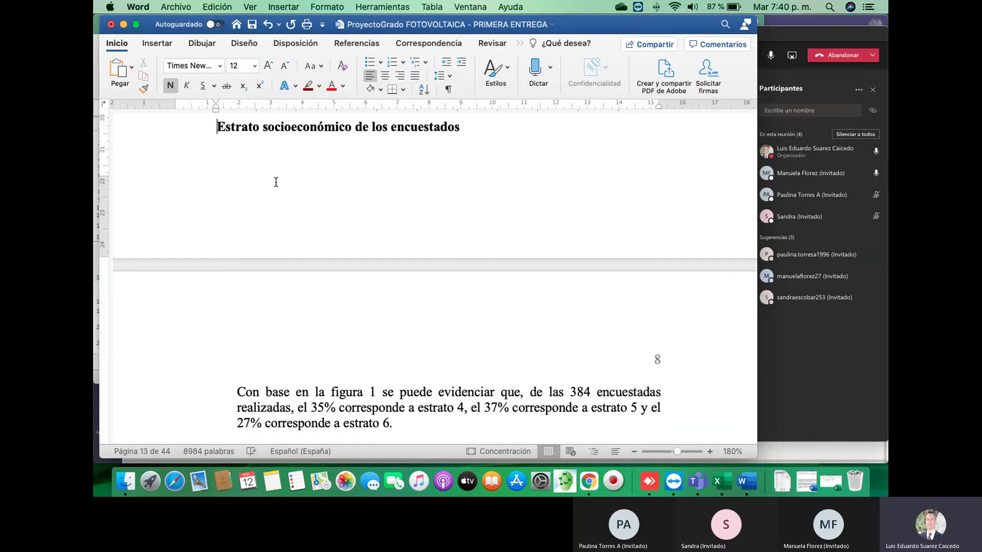
pyautogui.scroll(2, 275, 182)
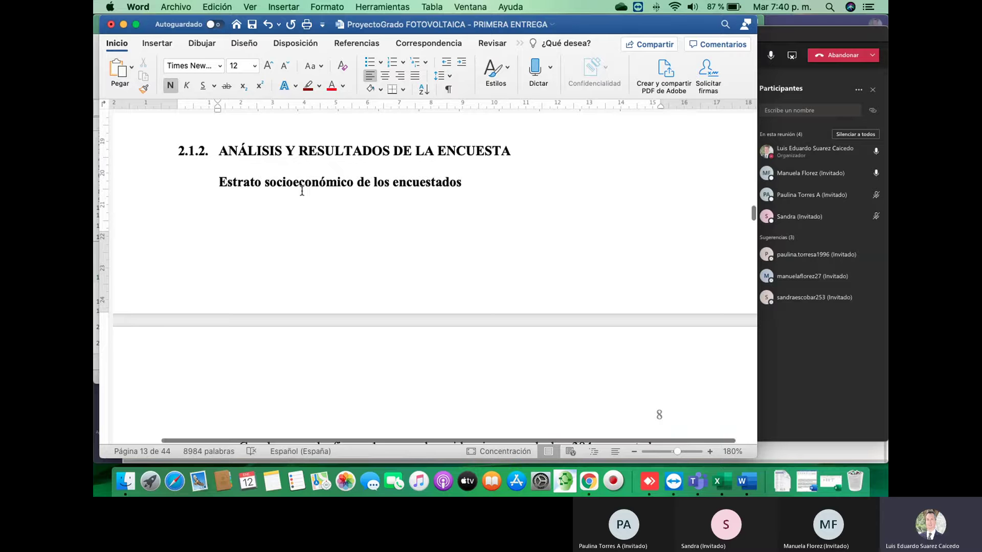
pyautogui.scroll(-2, 302, 191)
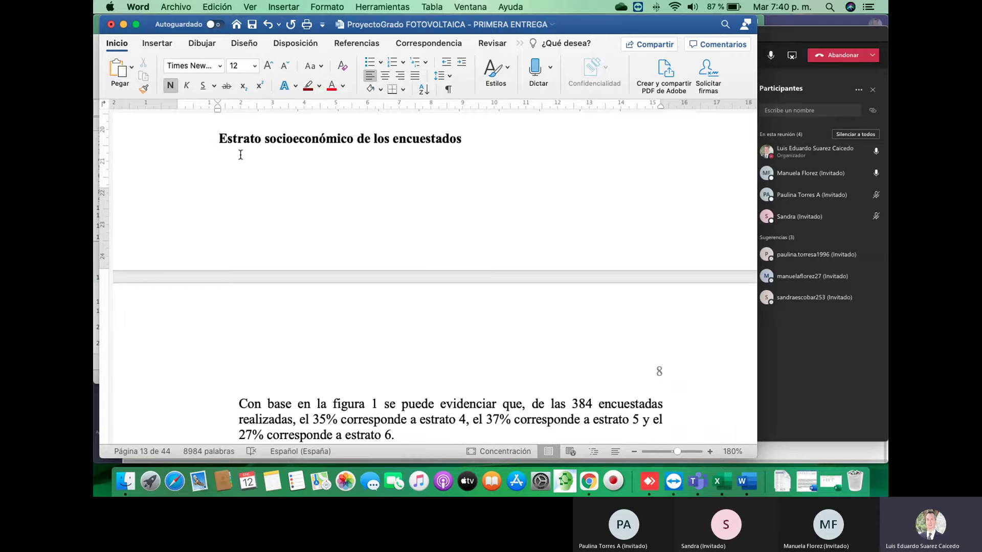
# - Examine the survey analysis from Figura 1 through Figura 6, checking the charts, captions and lettered headings
pyautogui.scroll(-3, 295, 284)
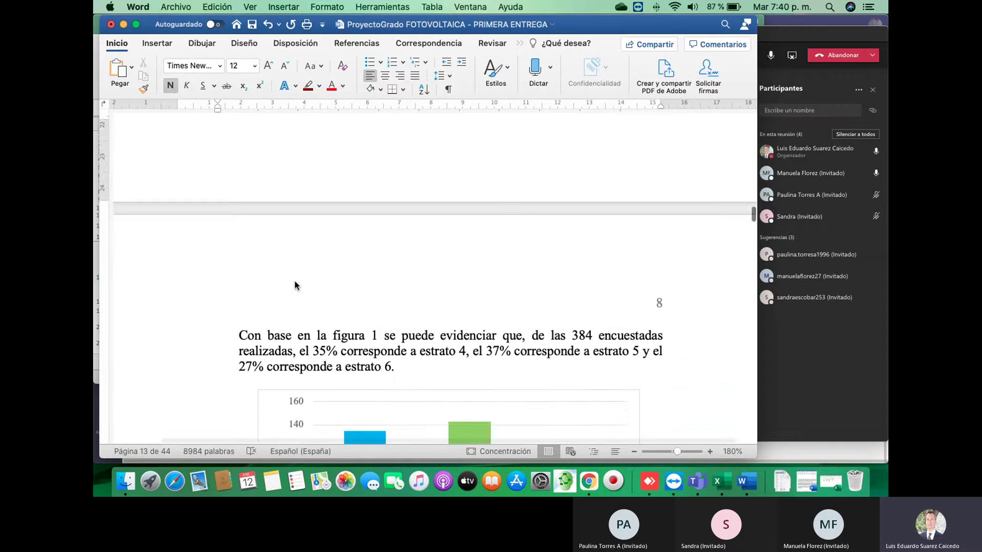
pyautogui.scroll(-12, 294, 285)
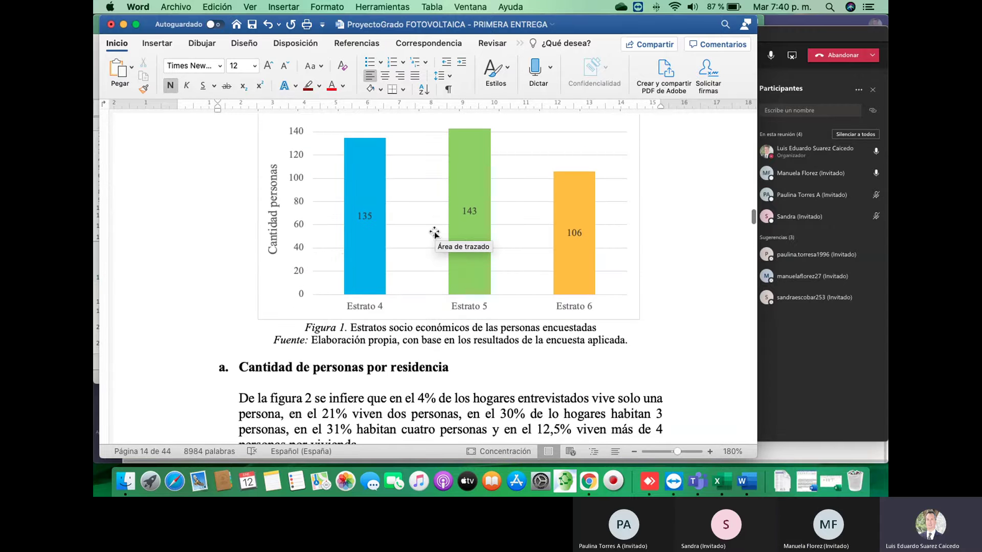
pyautogui.scroll(-20, 346, 348)
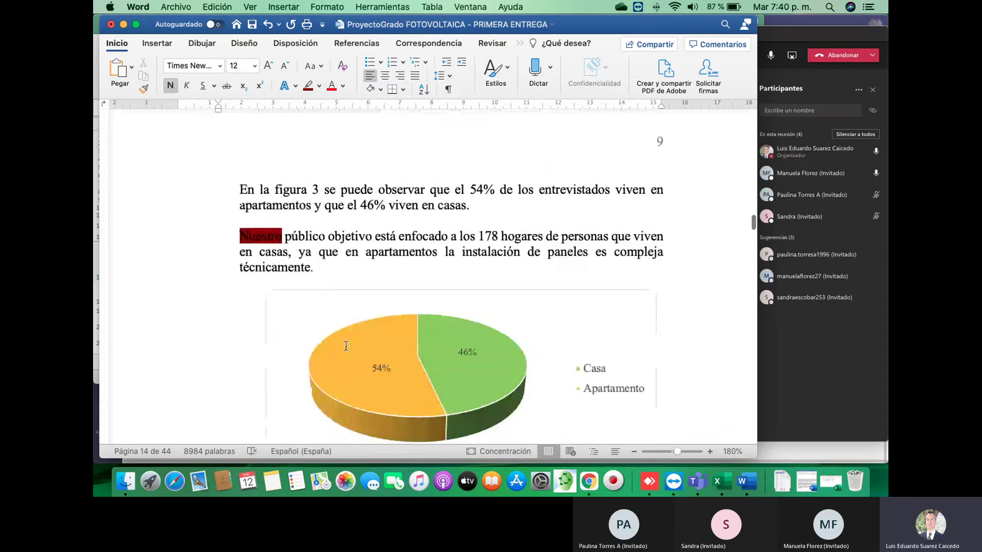
pyautogui.scroll(-7, 346, 347)
pyautogui.scroll(5, 345, 348)
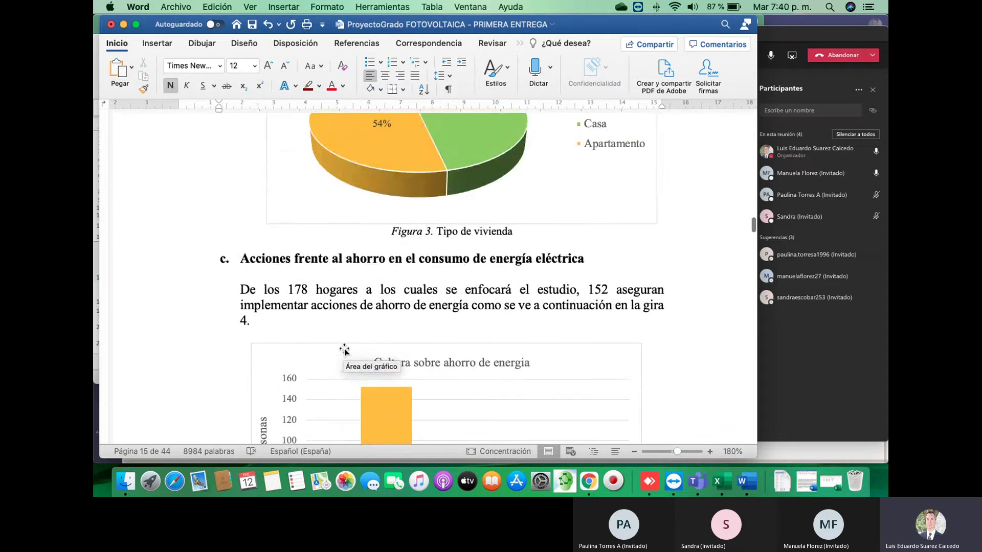
pyautogui.scroll(-8, 345, 350)
pyautogui.scroll(-10, 344, 350)
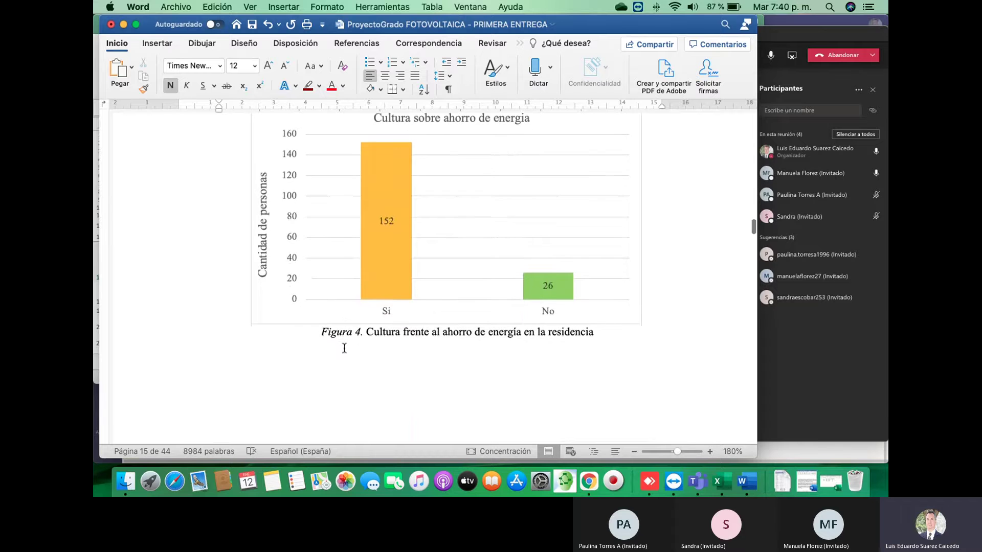
pyautogui.scroll(-12, 344, 352)
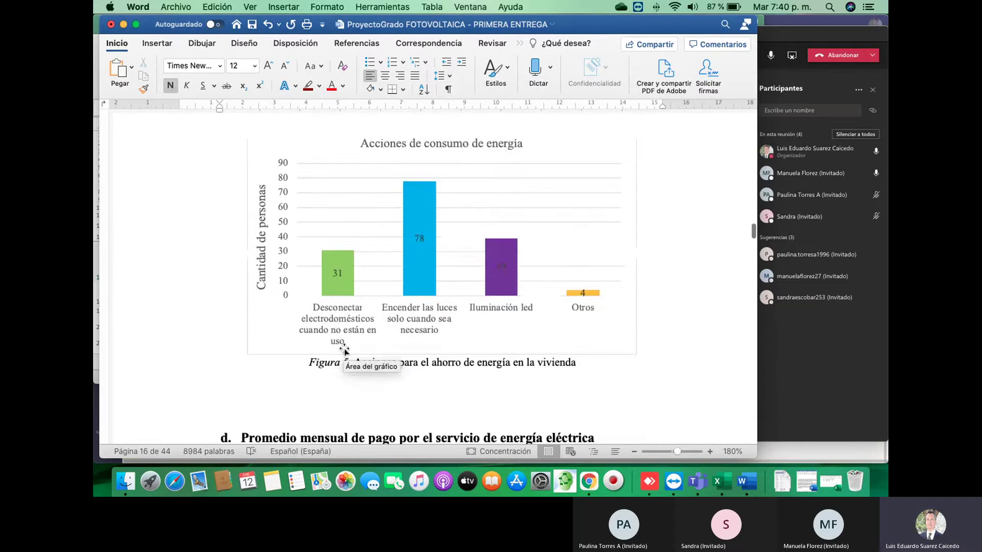
pyautogui.scroll(-12, 344, 351)
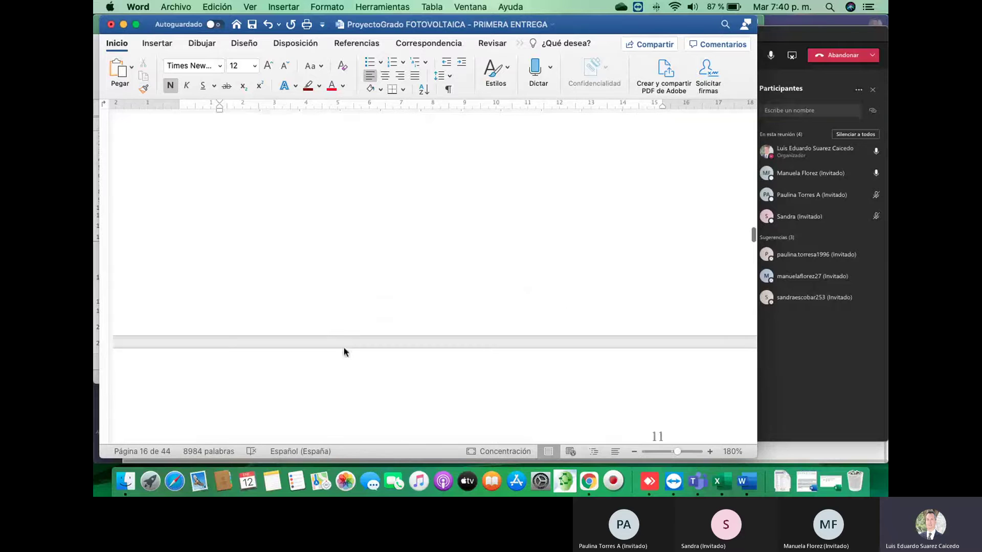
pyautogui.scroll(-10, 344, 352)
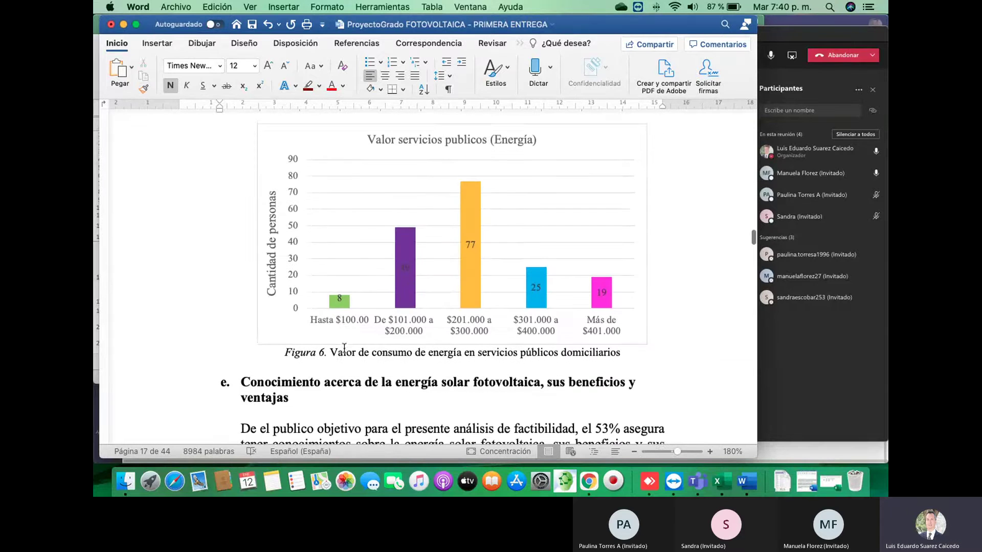
pyautogui.scroll(-1, 345, 349)
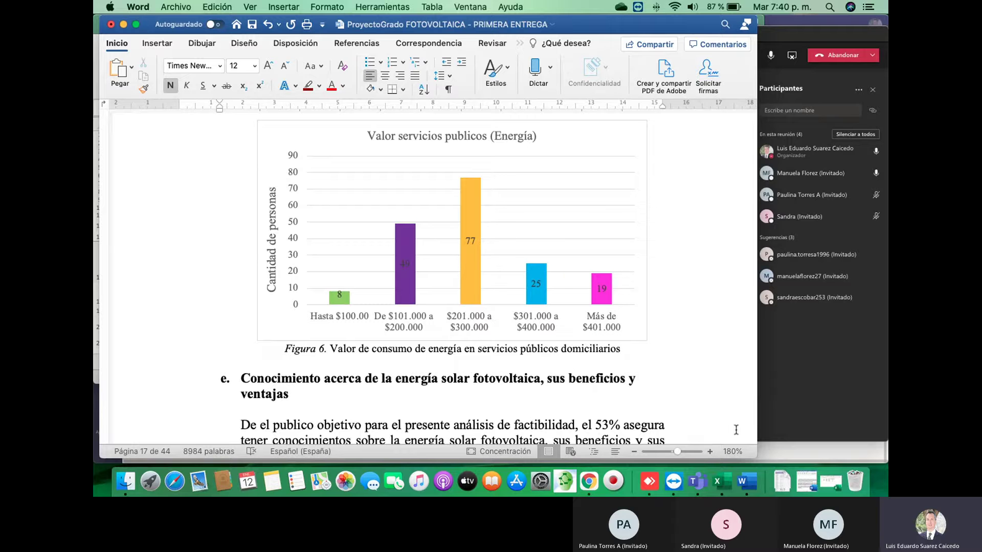
# - Switch to the Libro1 workbook in Excel and enter the range "0 - 100" in cell B7 below the strata table
pyautogui.click(725, 489)
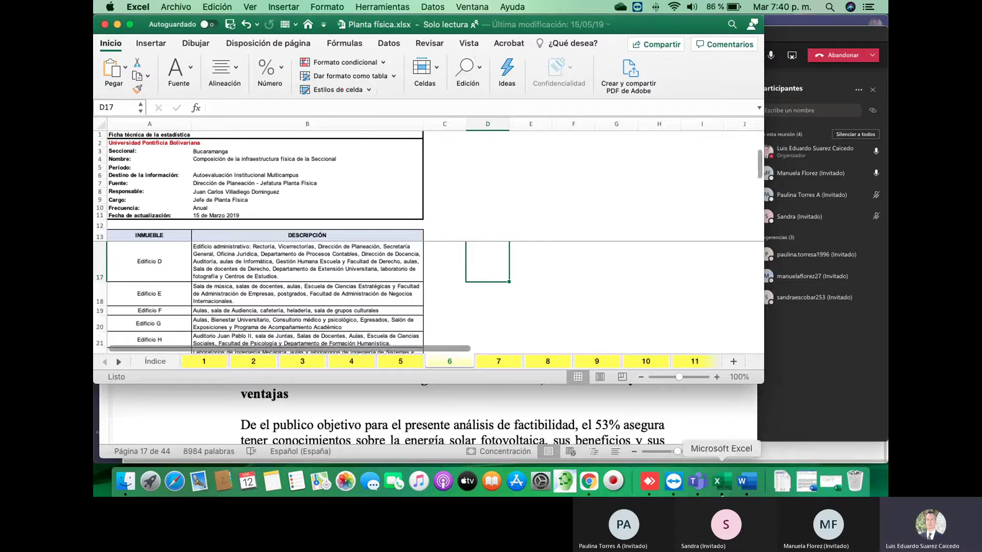
pyautogui.click(831, 486)
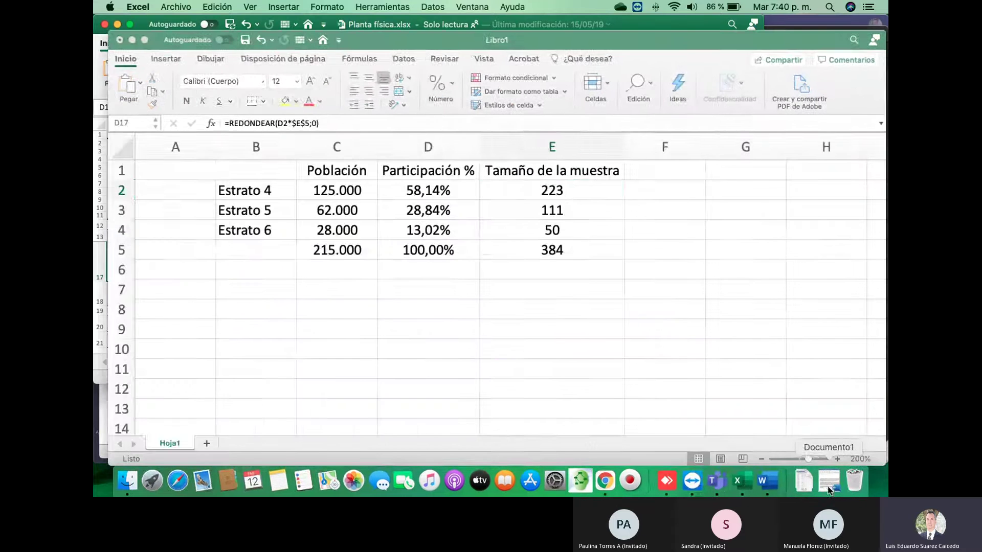
pyautogui.click(285, 293)
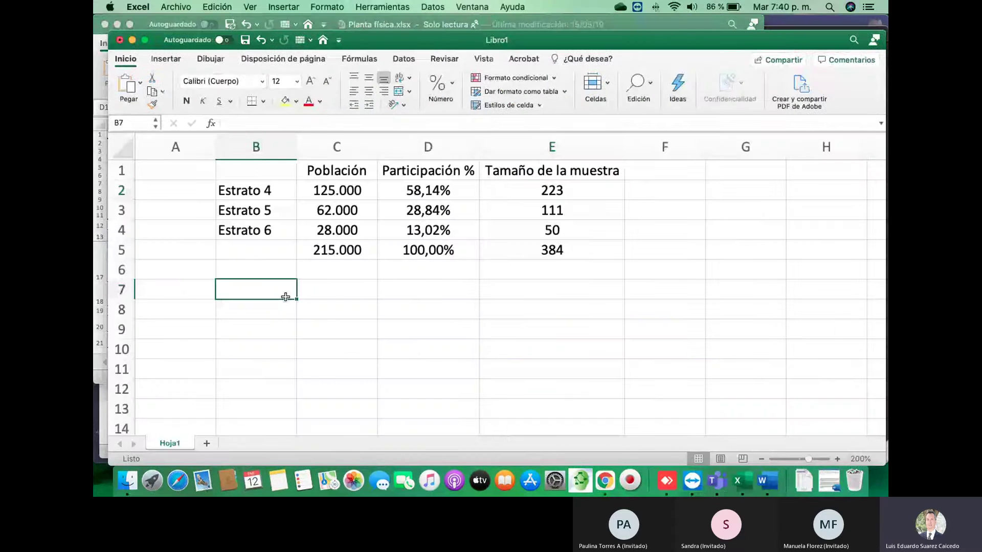
pyautogui.write('0')
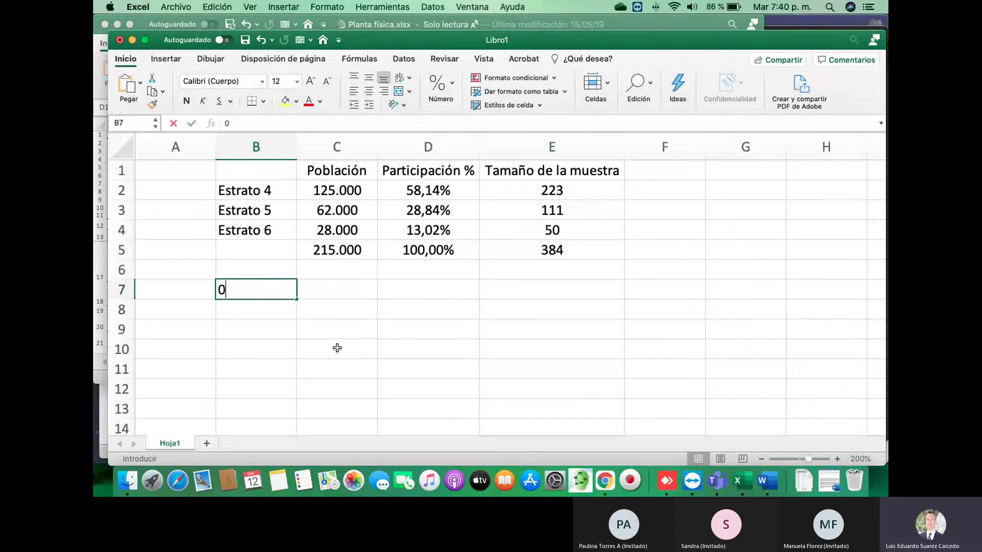
pyautogui.write(' - 100')
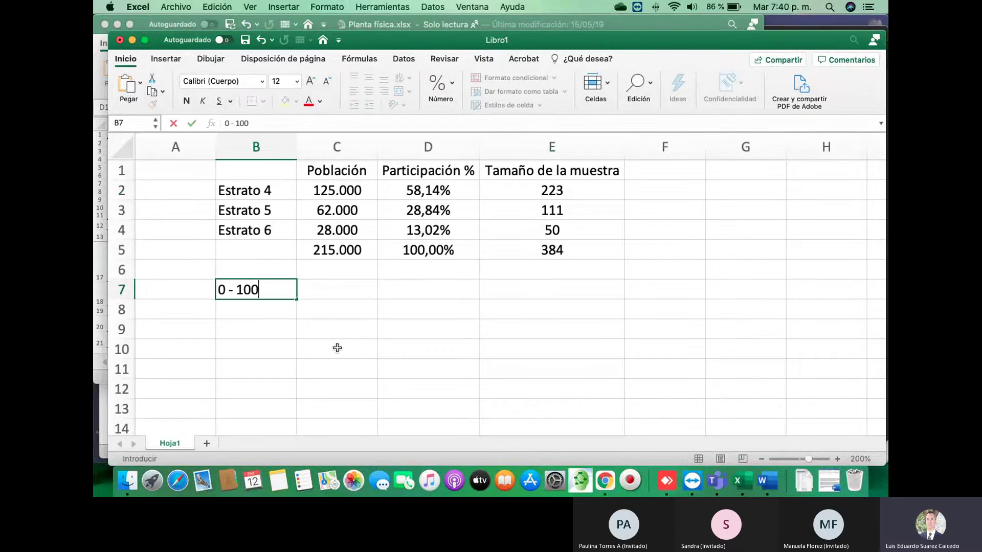
pyautogui.press('Return')
# - Complete the range list in cells B8 to B10 with "101 - 200", "201 - 300" and "más de 300"
pyautogui.write('10')
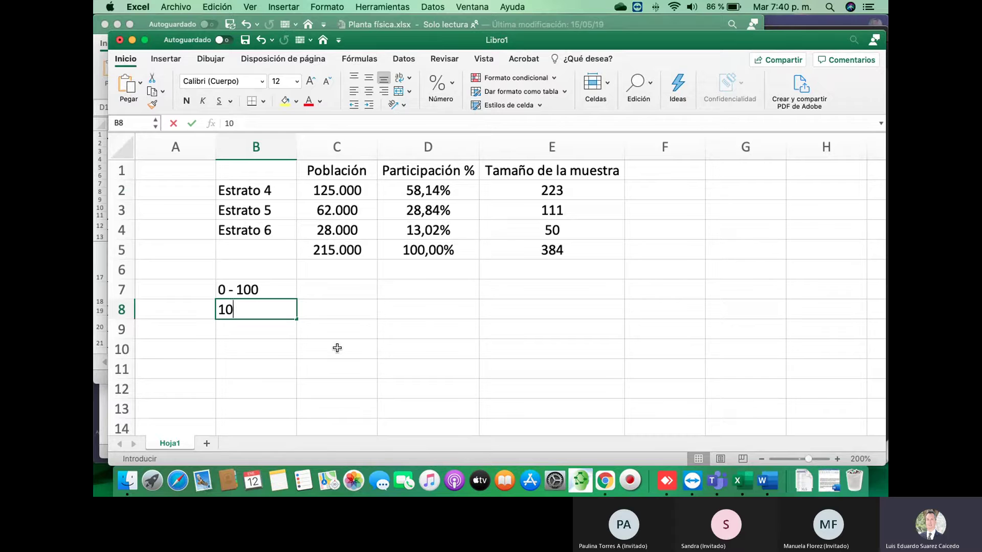
pyautogui.write('1 - 200')
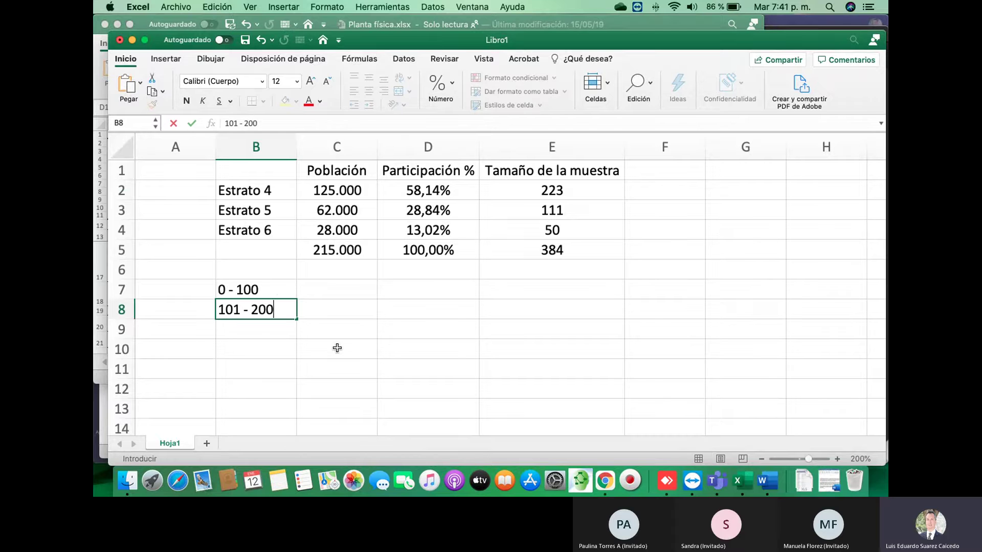
pyautogui.press('Return')
pyautogui.write('201 - 300')
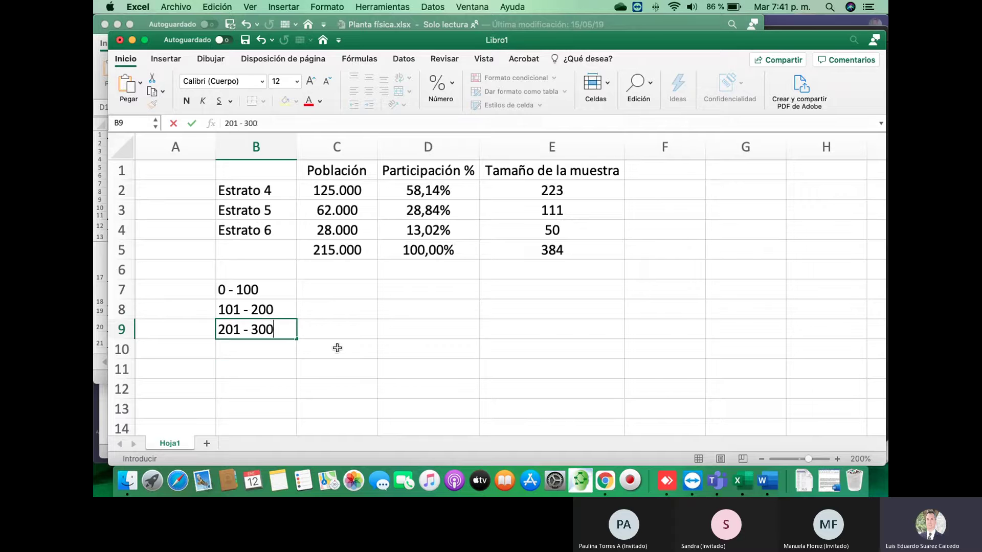
pyautogui.press('Return')
pyautogui.write('mé')
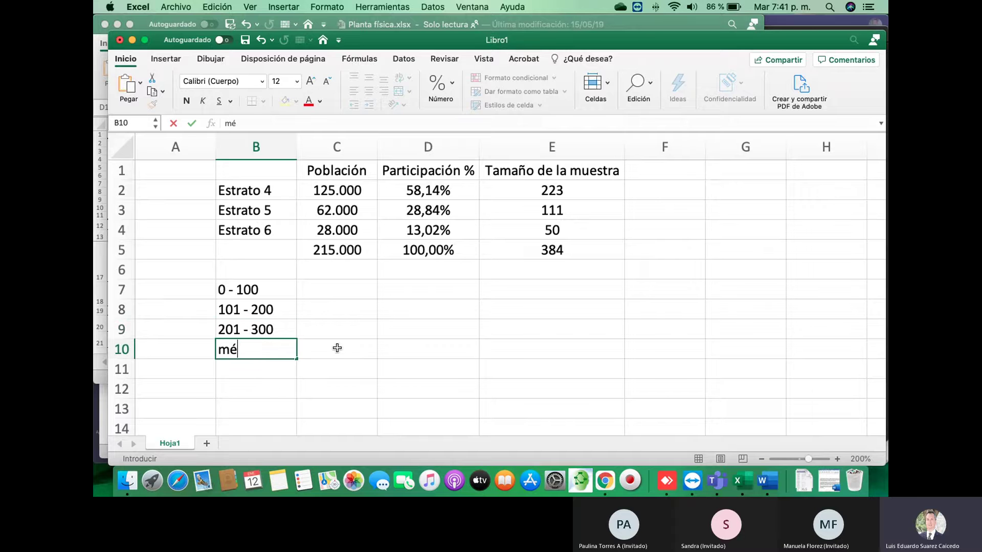
pyautogui.press('BackSpace')
pyautogui.write('ás de 300')
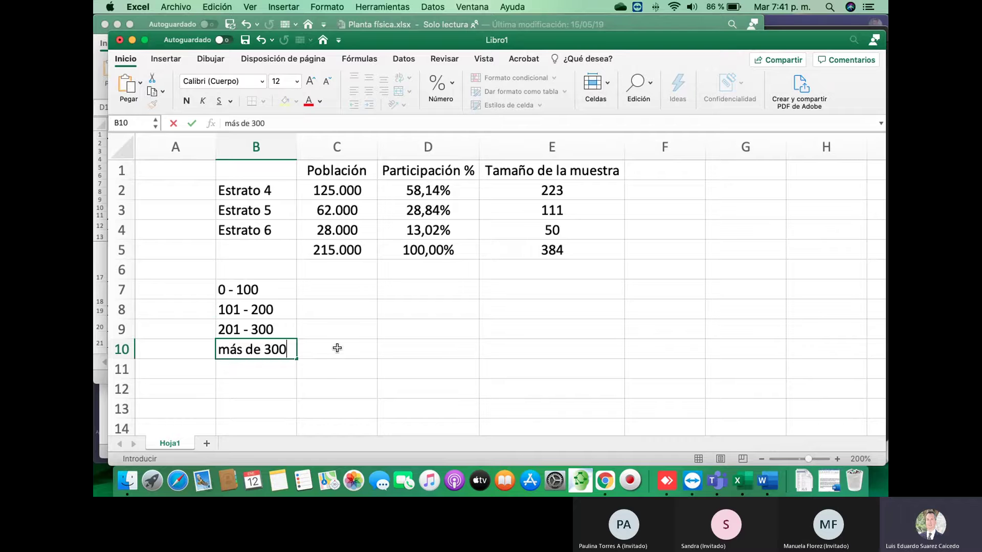
pyautogui.press('Return')
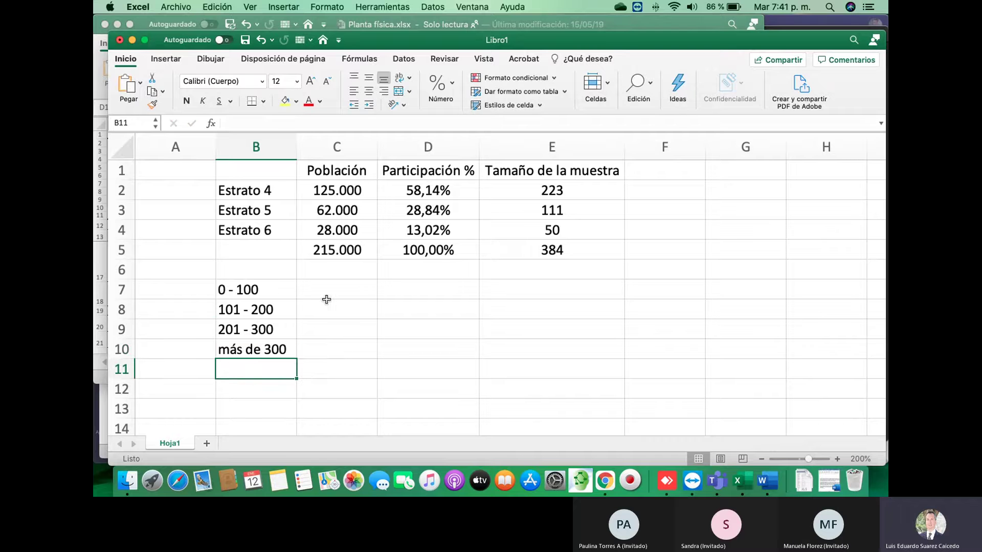
pyautogui.click(335, 293)
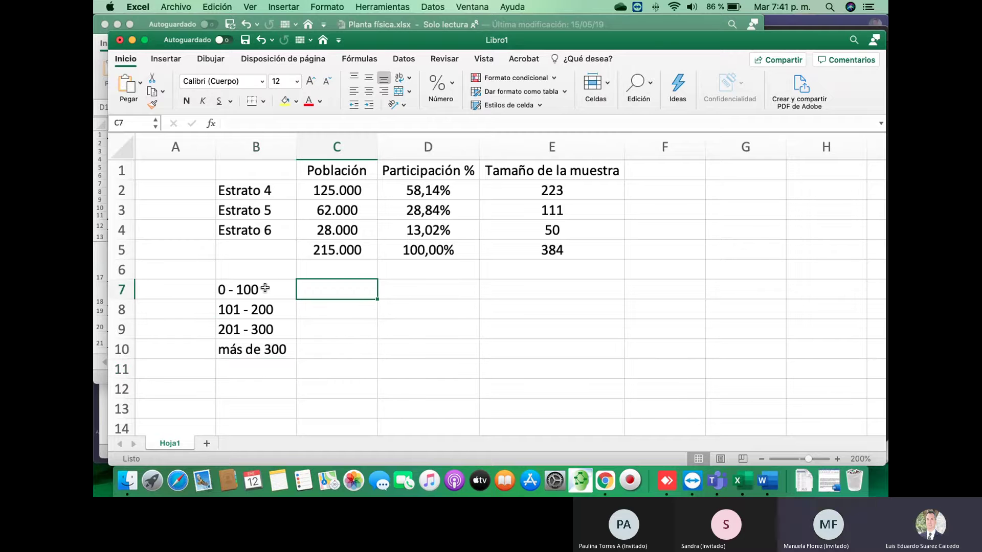
# - Enter the counts 8, 10, 23 and 15 in cells C7 to C10 beside the payment ranges
pyautogui.write('8')
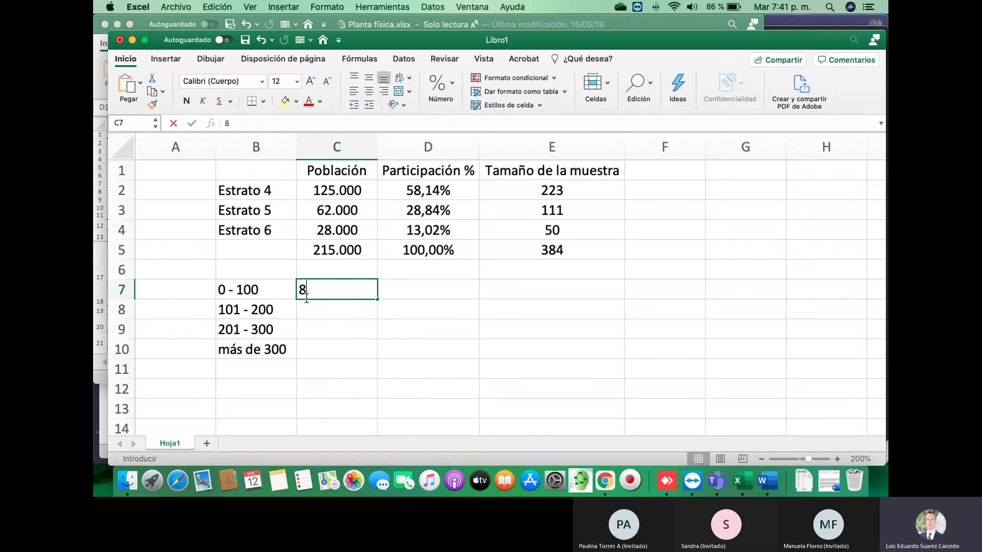
pyautogui.press('Return')
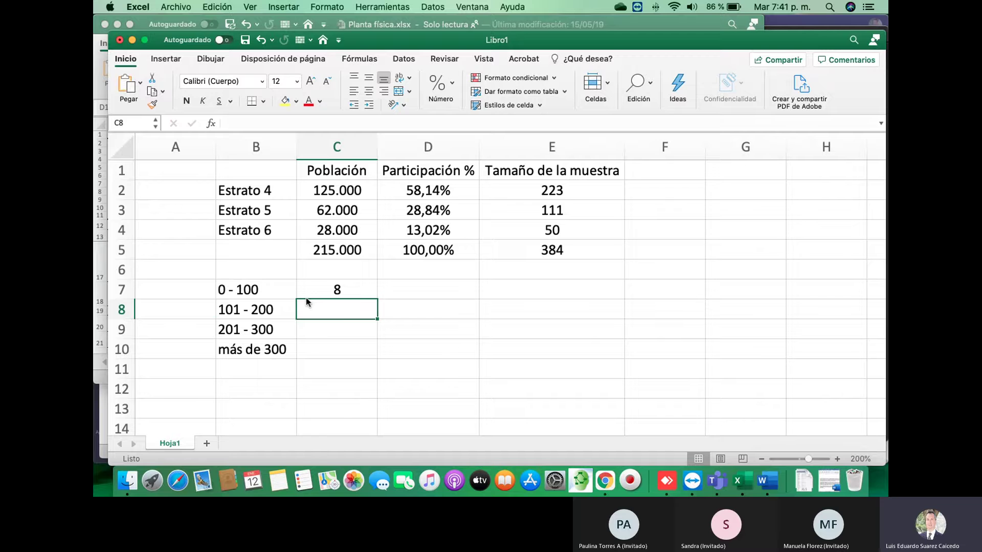
pyautogui.write('10')
pyautogui.press('Return')
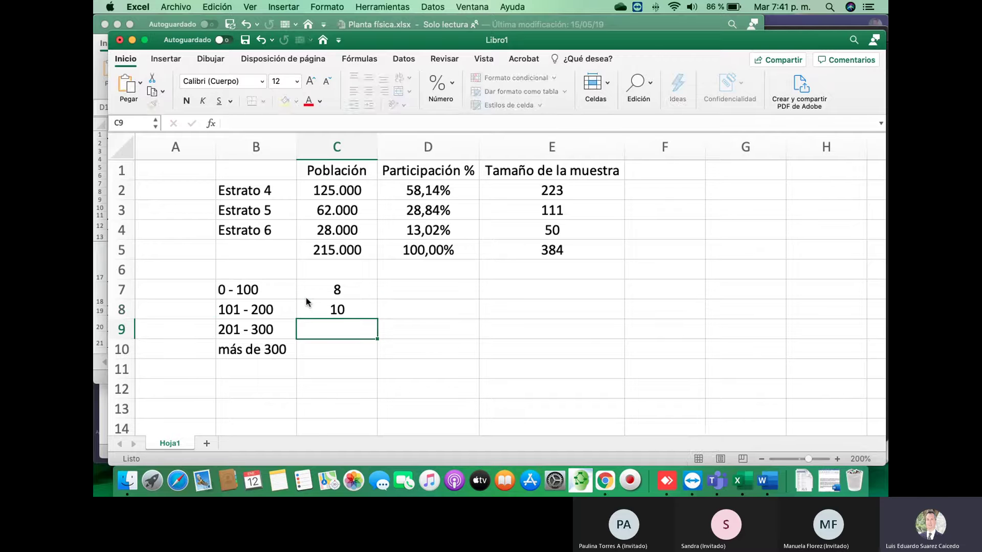
pyautogui.write('23')
pyautogui.press('Return')
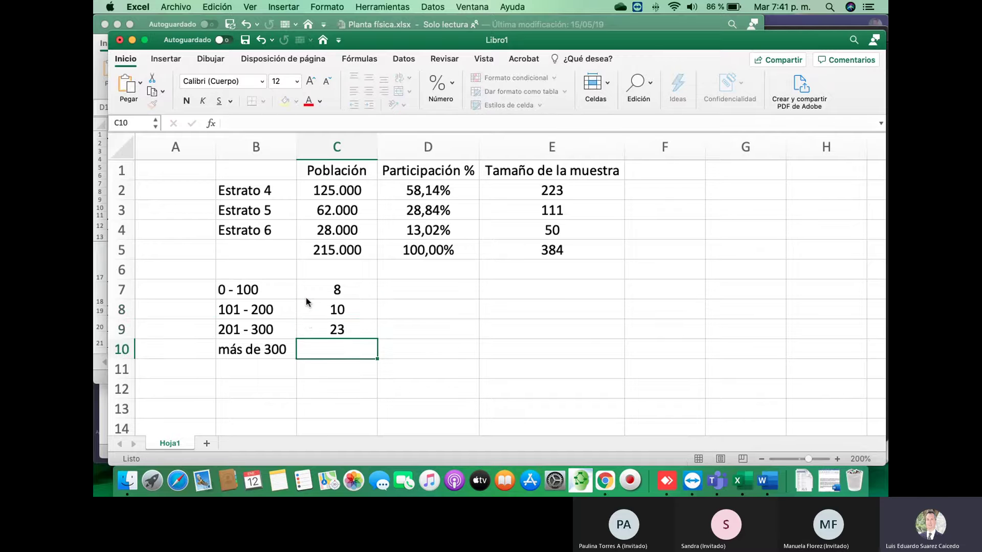
pyautogui.write('15')
pyautogui.press('Return')
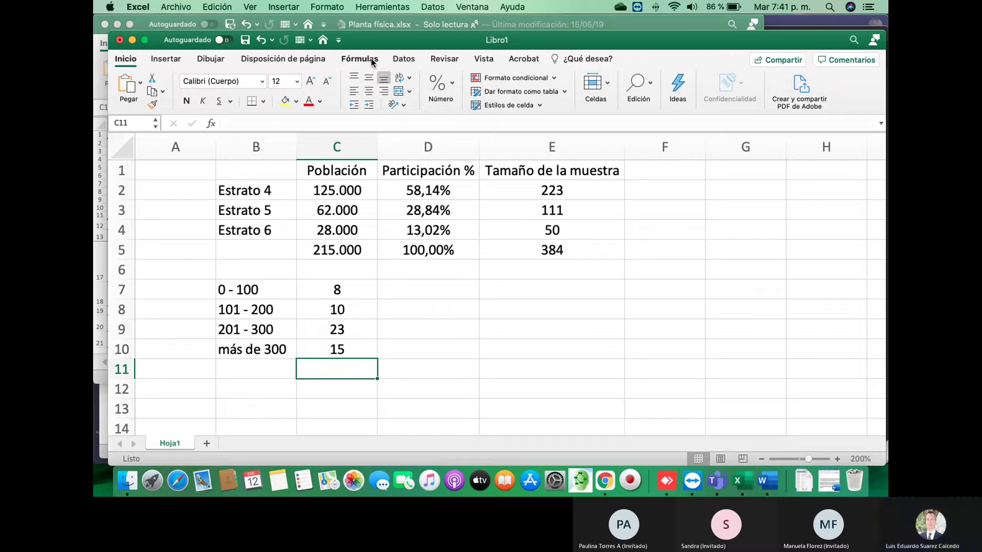
# - Total the counts C7:C10 in cell C11 with AutoSum and centre the result
pyautogui.click(370, 60)
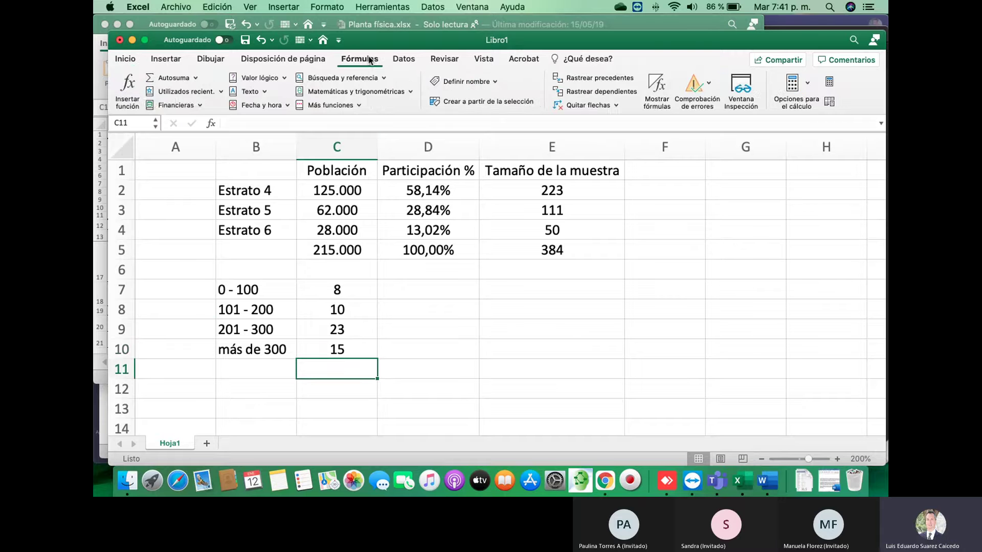
pyautogui.click(164, 78)
pyautogui.press('Return')
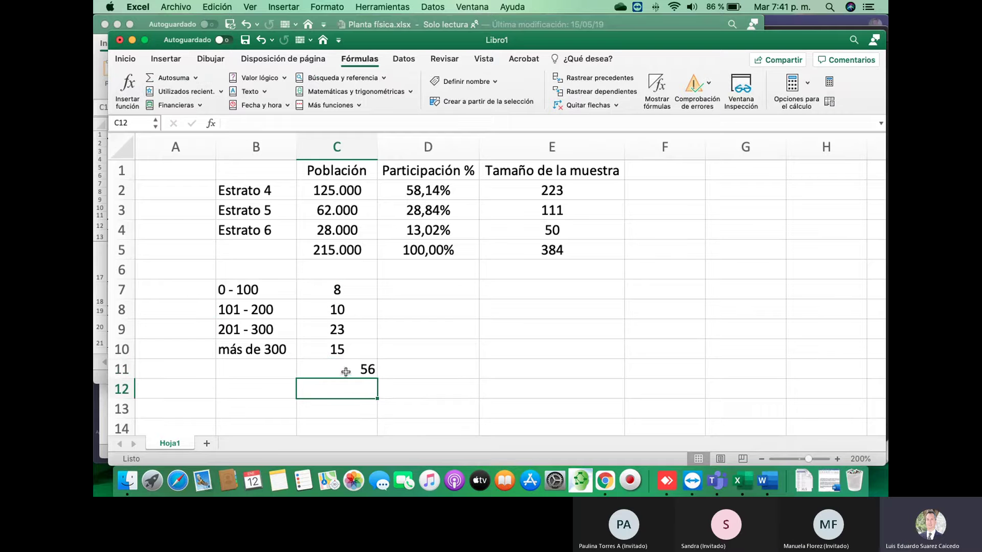
pyautogui.click(350, 371)
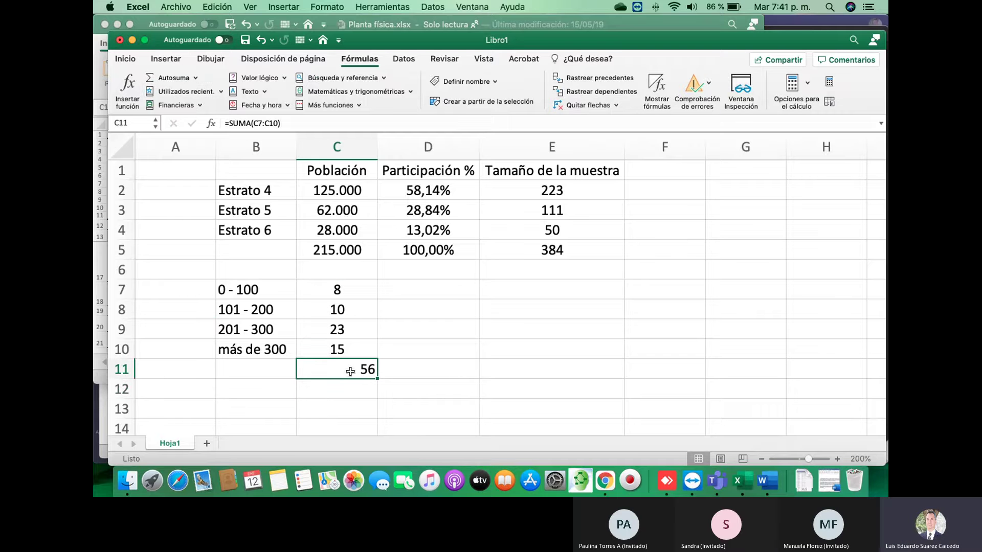
pyautogui.click(167, 59)
pyautogui.click(126, 60)
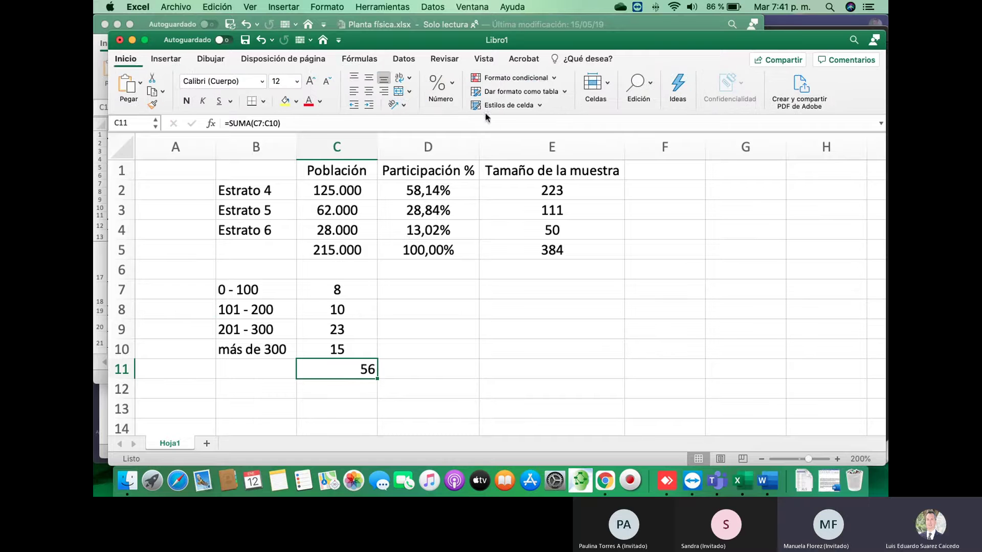
pyautogui.click(368, 91)
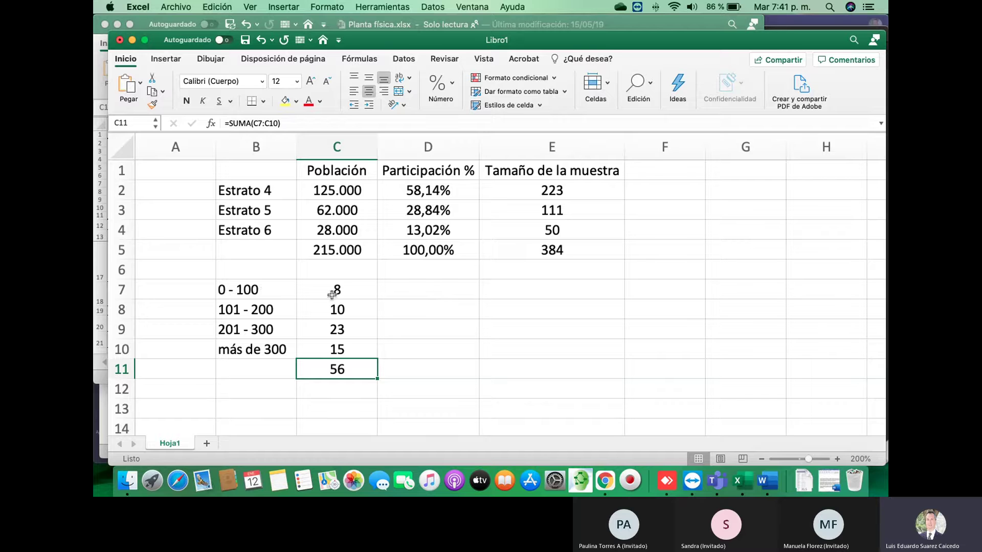
# - Enter the representative range values 50, 150, 250 and 300 in cells D7 to D10
pyautogui.click(443, 270)
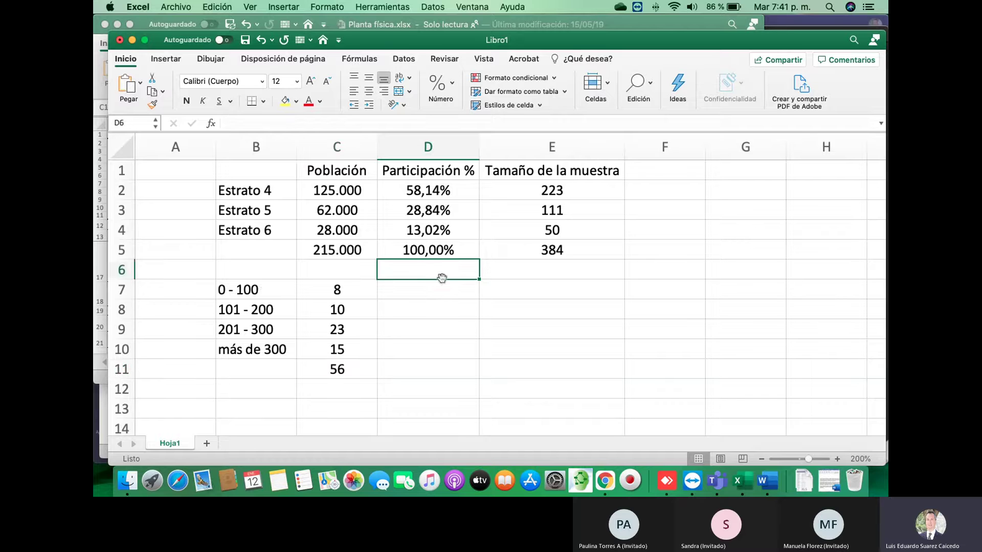
pyautogui.click(440, 292)
pyautogui.write('50')
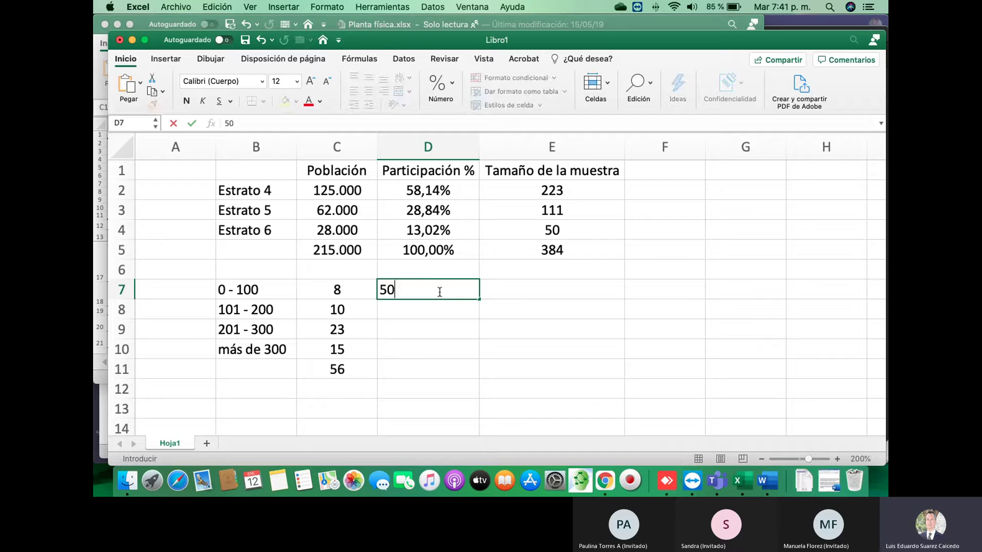
pyautogui.press('Return')
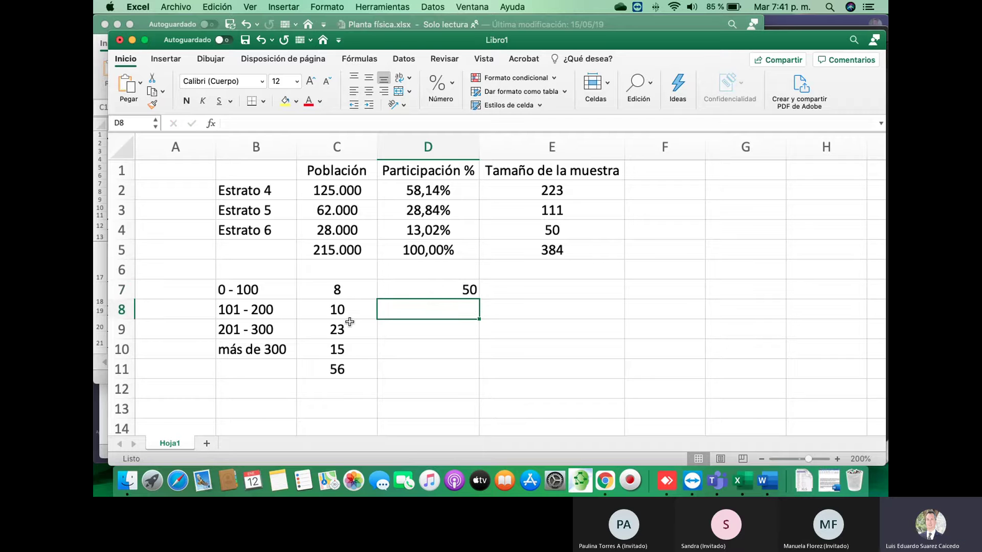
pyautogui.write('150')
pyautogui.press('Return')
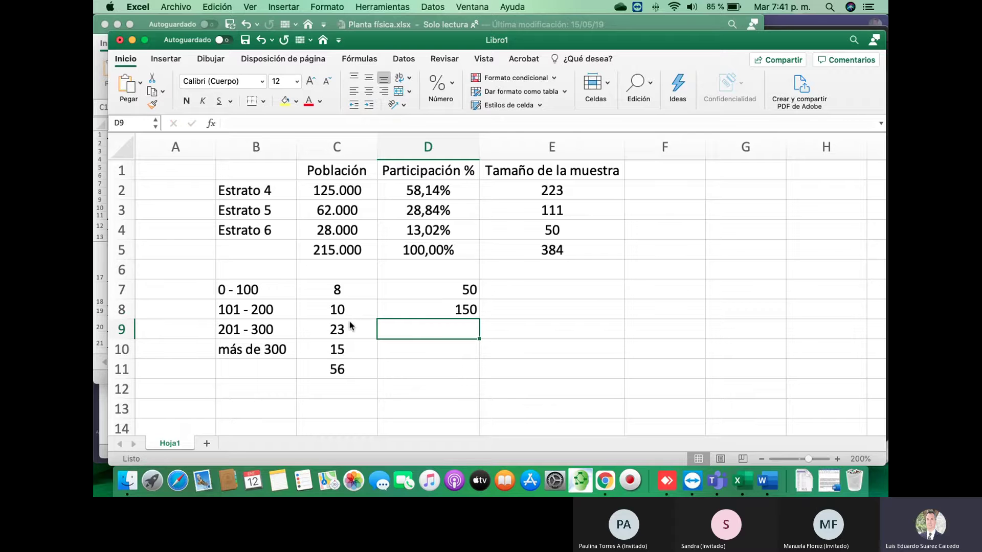
pyautogui.write('250')
pyautogui.press('Return')
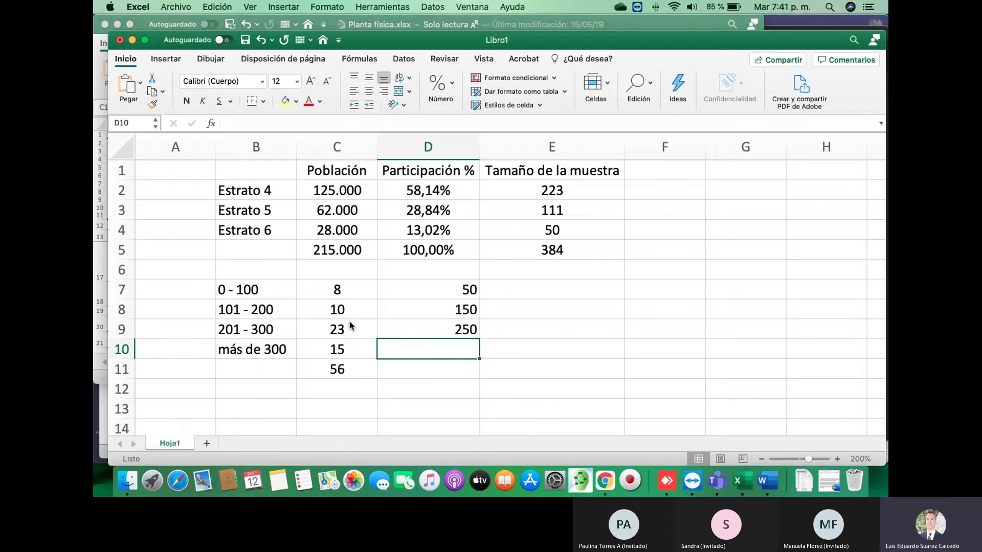
pyautogui.write('300')
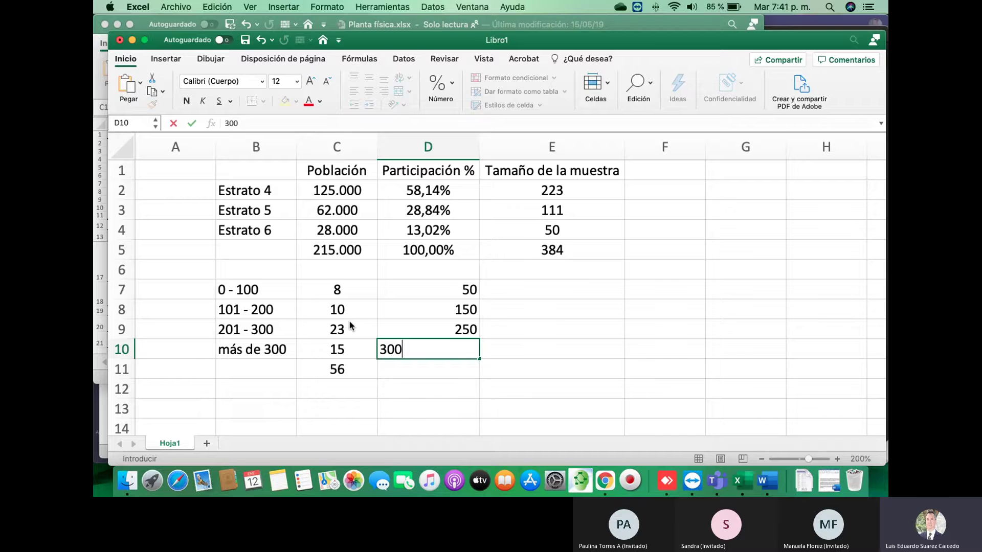
pyautogui.press('Return')
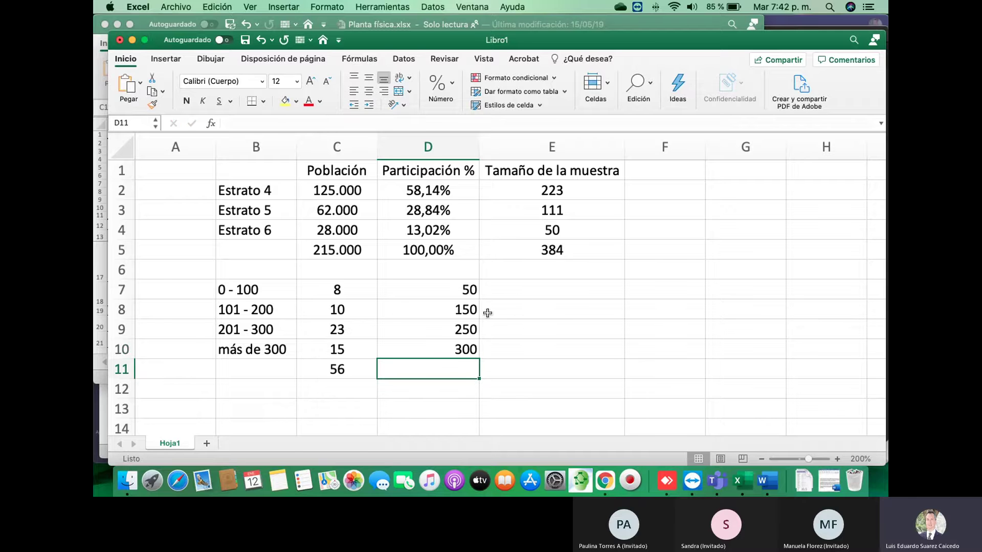
# - Enter the weighting formula =C7/$C$11*D7 in cell E7 and fill it down to E10
pyautogui.click(533, 293)
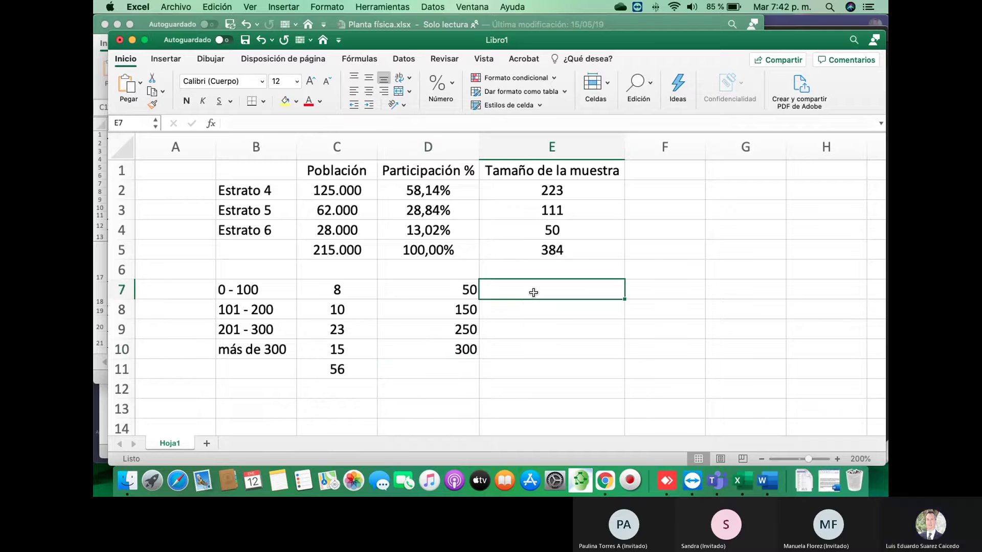
pyautogui.write('=')
pyautogui.press('Left')
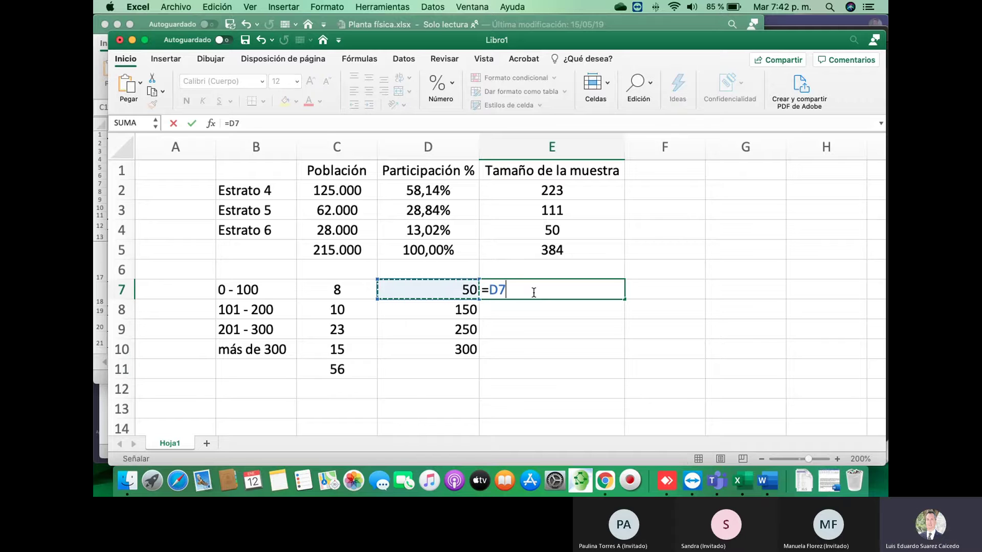
pyautogui.press('Left')
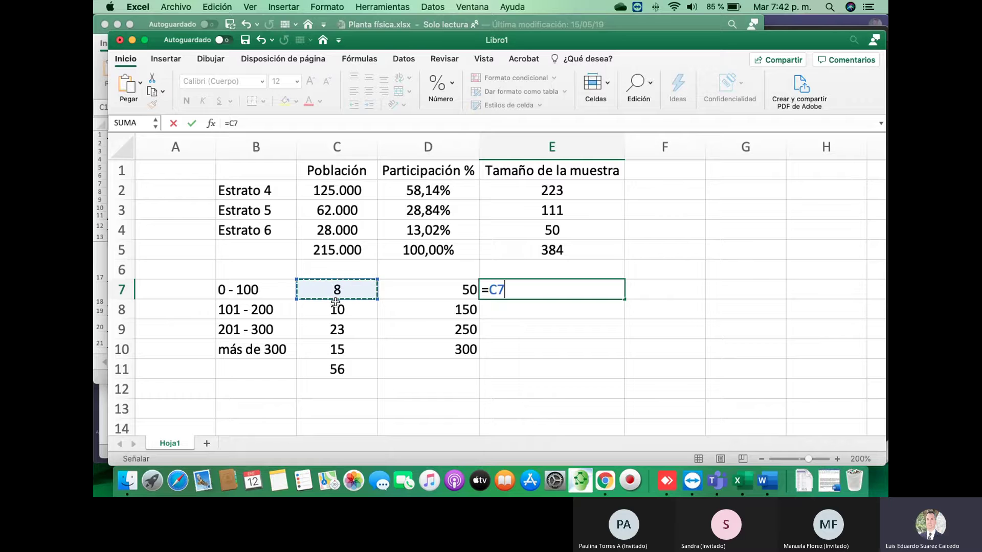
pyautogui.write('/')
pyautogui.click(340, 373)
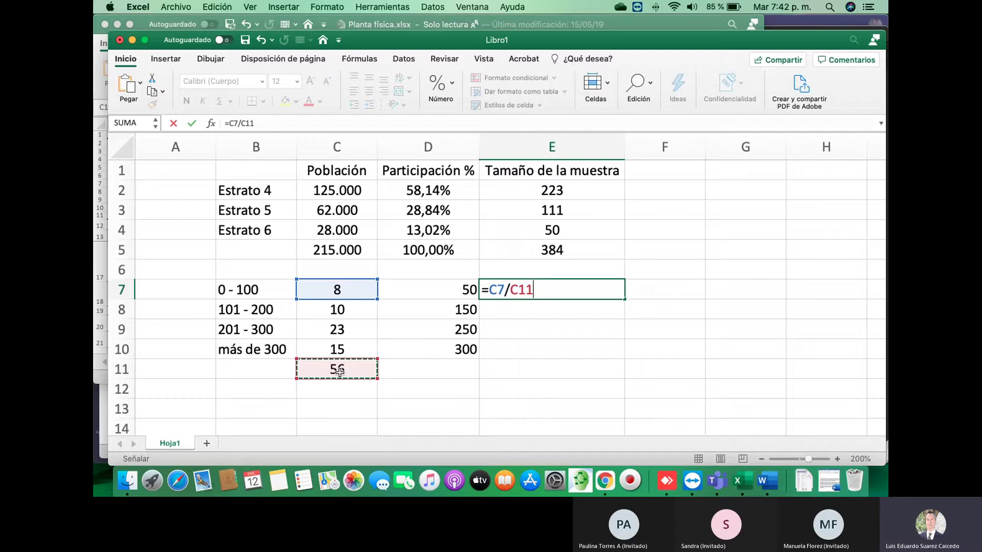
pyautogui.press('F4')
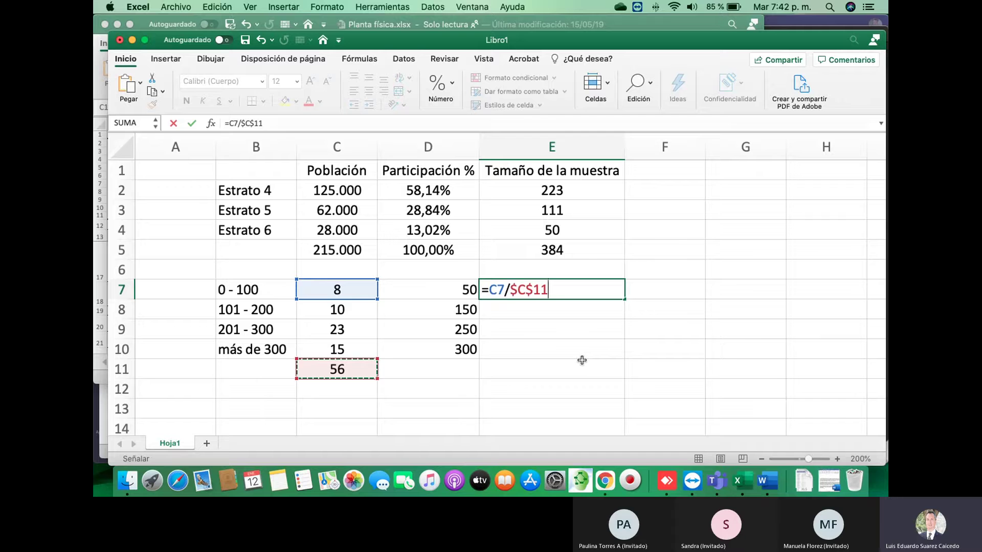
pyautogui.write('*')
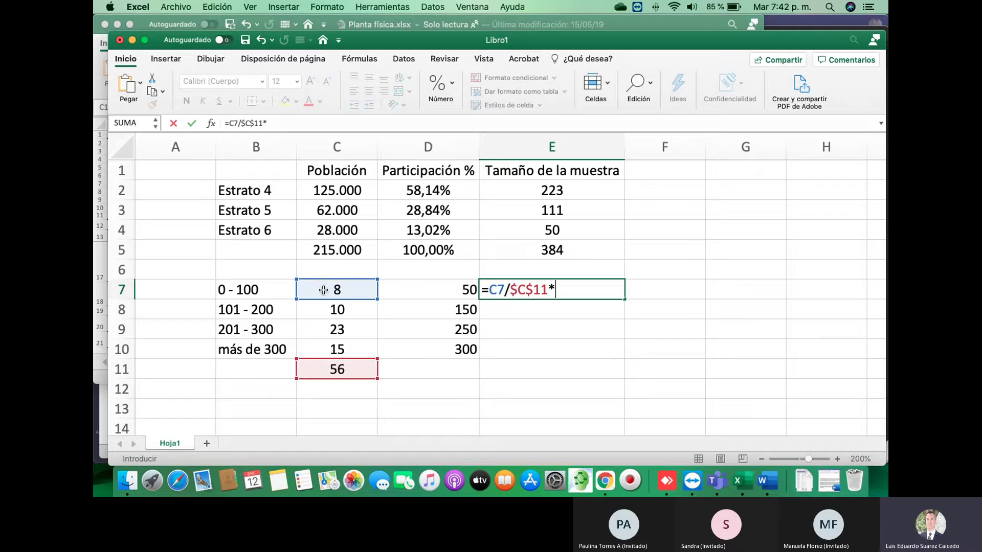
pyautogui.click(457, 292)
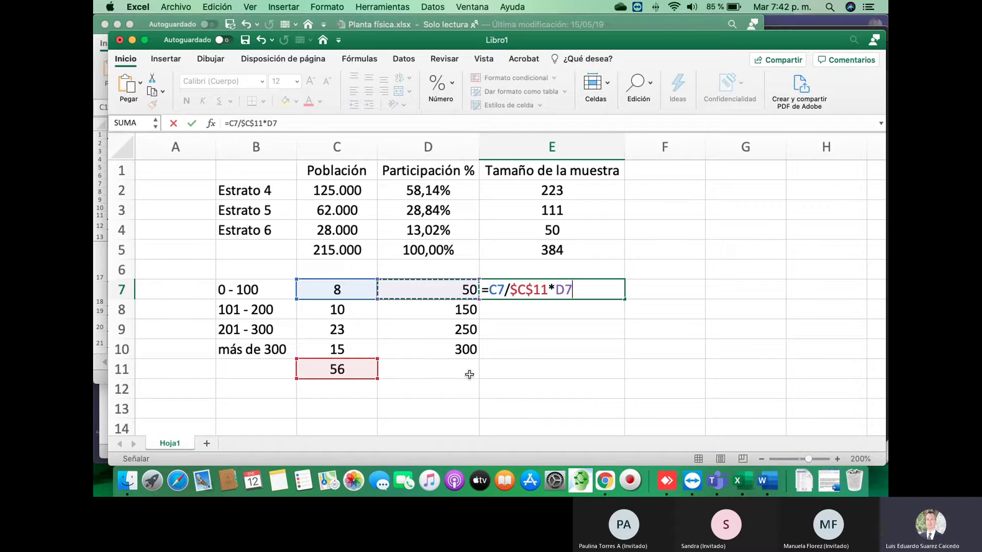
pyautogui.press('Return')
pyautogui.click(588, 280)
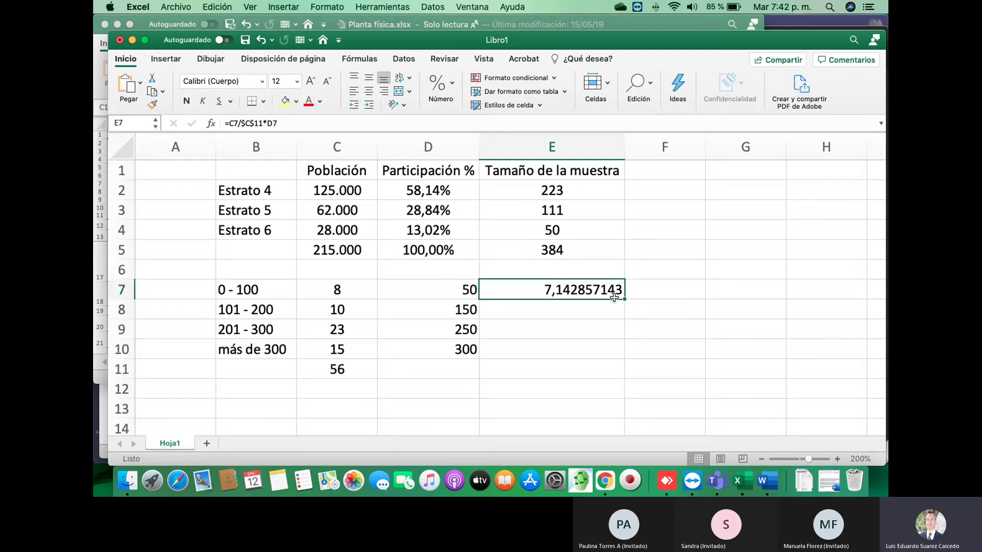
pyautogui.moveTo(625, 300); pyautogui.dragTo(622, 358)
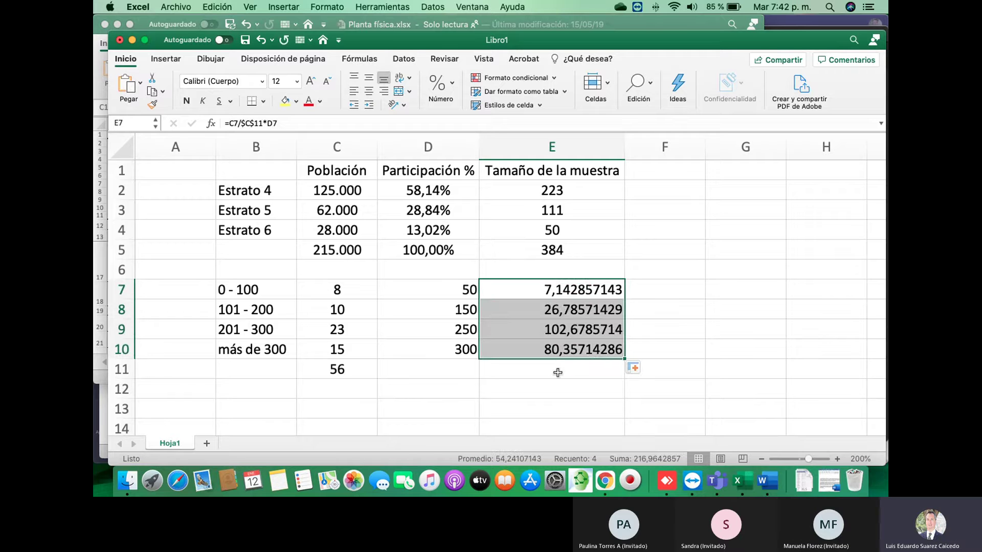
# - Total the weighted values E7:E10 in cell E11 with AutoSum
pyautogui.click(557, 371)
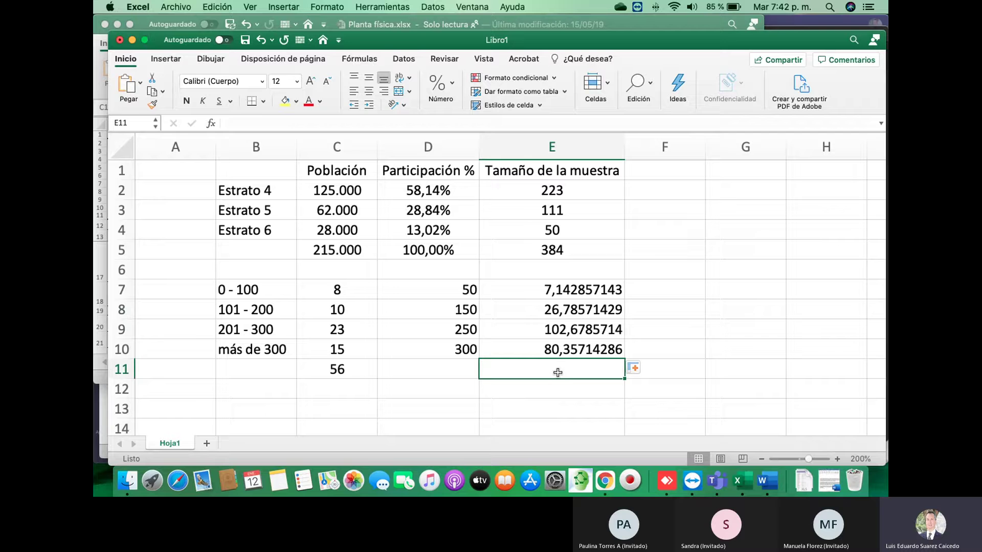
pyautogui.click(361, 59)
pyautogui.click(167, 79)
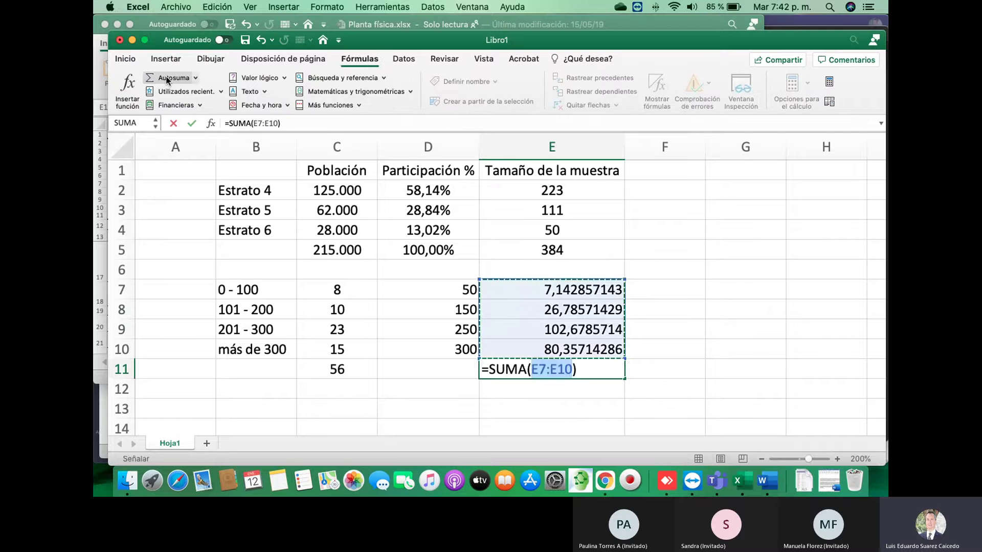
pyautogui.press('Return')
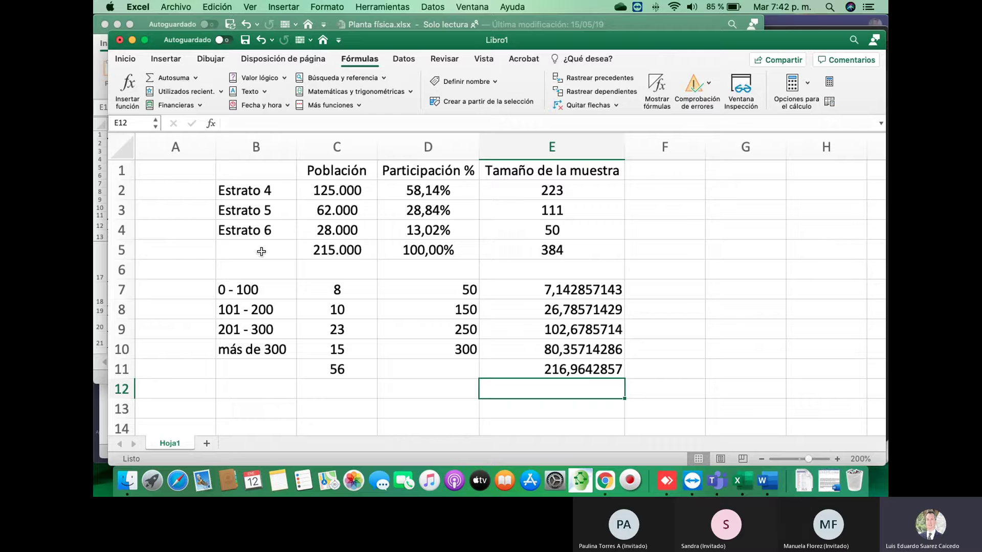
# - Round the weighted value in cell E7 to zero decimals with =REDONDEAR(C7/$C$11*D7;0)
pyautogui.click(569, 375)
pyautogui.moveTo(540, 289); pyautogui.dragTo(555, 362)
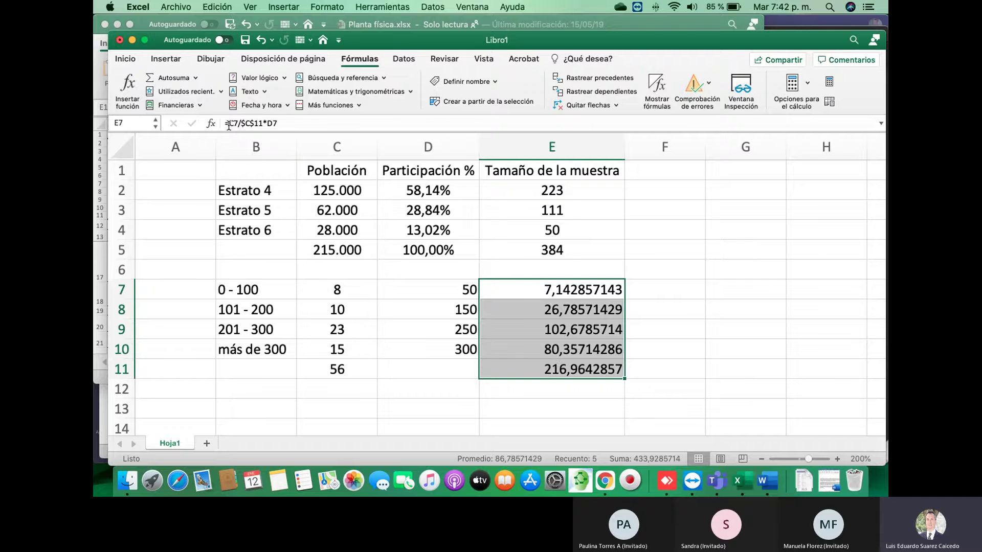
pyautogui.press('F2')
pyautogui.write('redona')
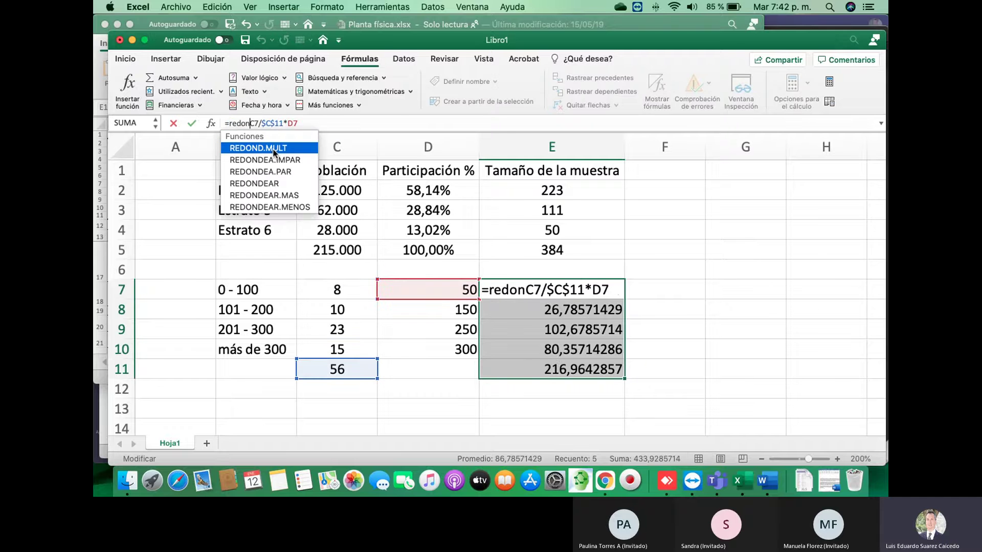
pyautogui.press('BackSpace')
pyautogui.write('dear(')
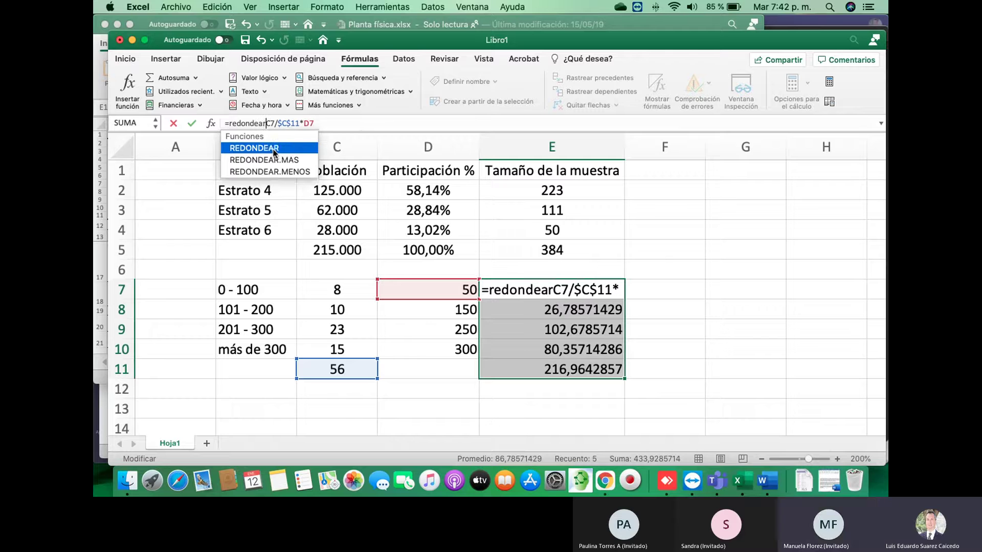
pyautogui.click(328, 123)
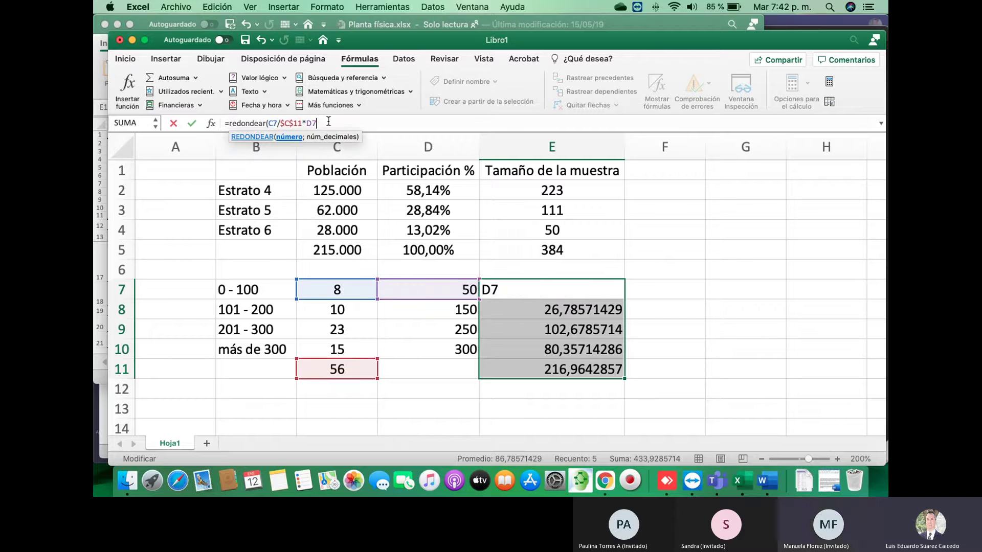
pyautogui.write(';0)')
pyautogui.press('Return')
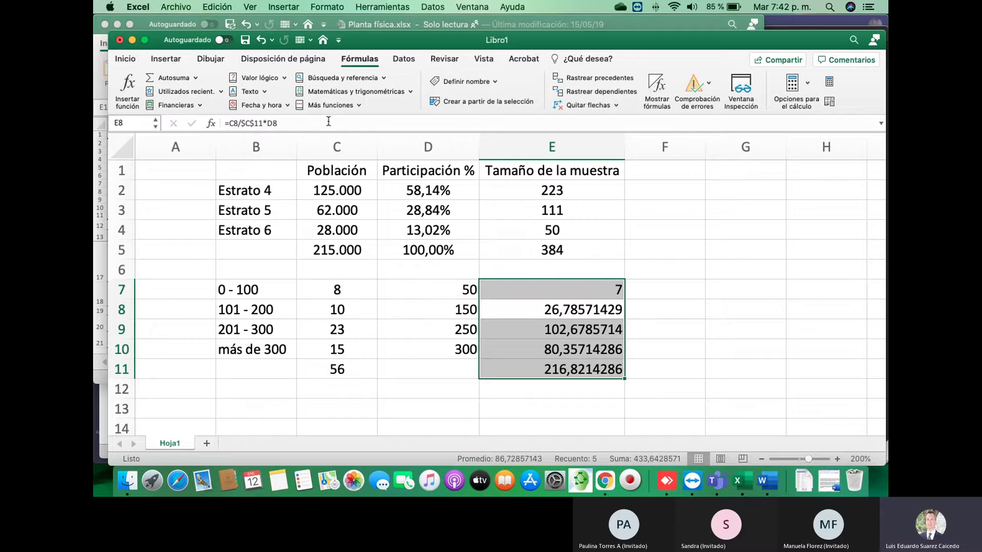
pyautogui.press('Up')
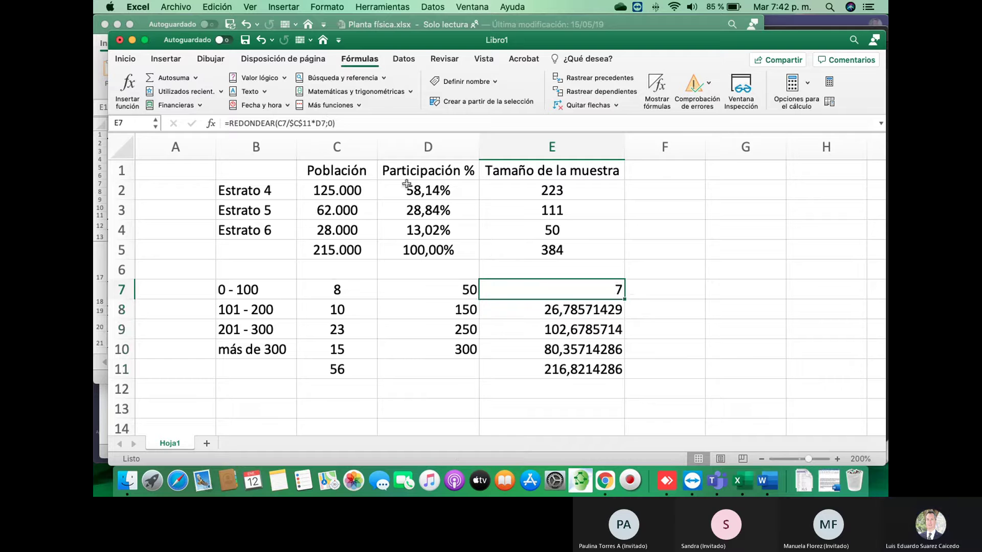
# - Fill the rounded weighting formula from E7 down to E10 and center the values in E7:E11
pyautogui.doubleClick(625, 299)
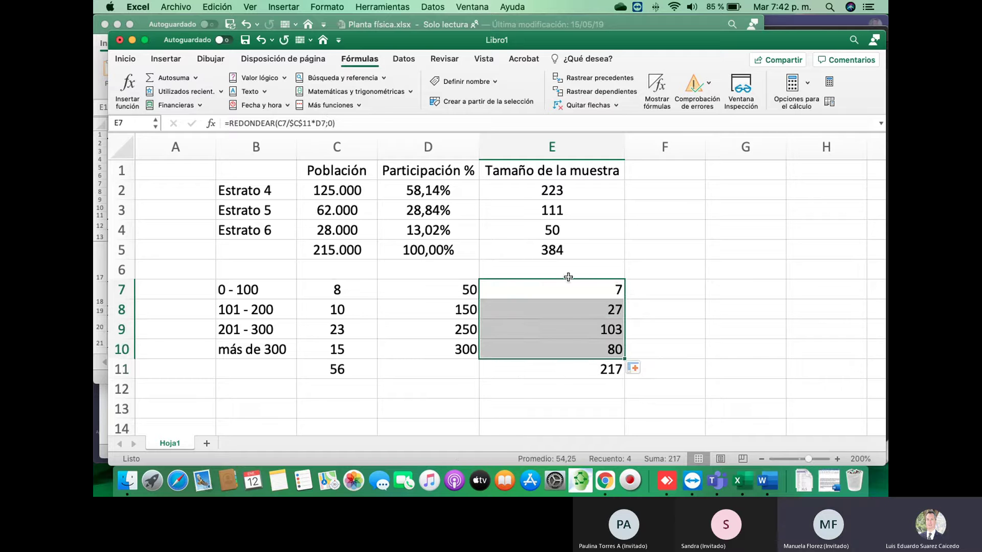
pyautogui.click(499, 290)
pyautogui.hotkey('shift', 'Down')
pyautogui.hotkey('shift', 'Down')
pyautogui.hotkey('shift', 'Down')
pyautogui.hotkey('shift', 'Down')
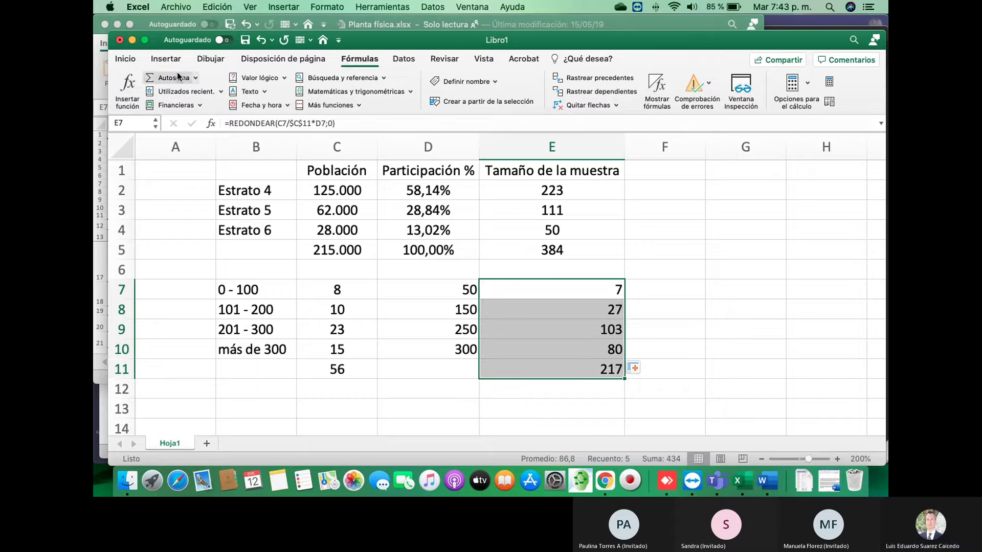
pyautogui.click(126, 60)
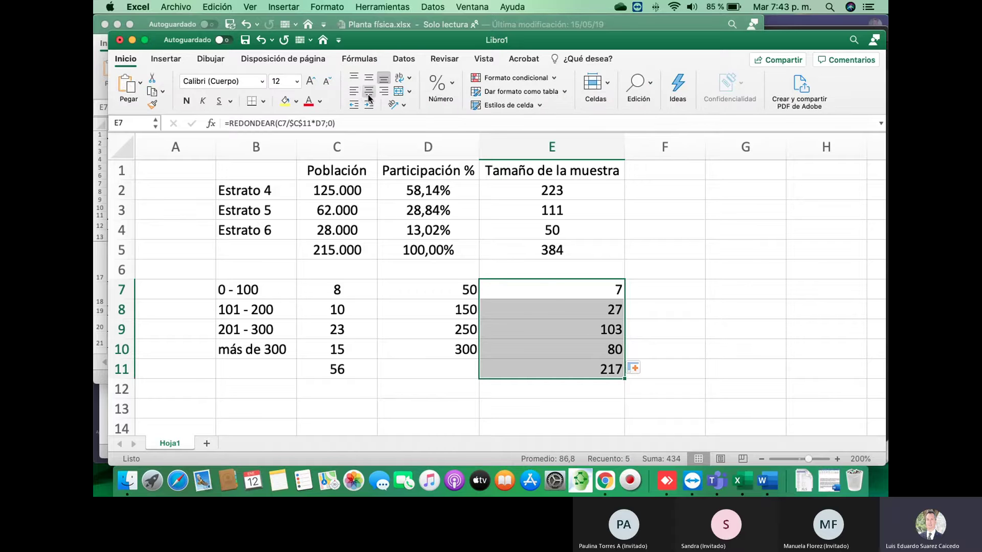
pyautogui.click(368, 91)
# - Review the 201 - 300 row's range, response count and representative value against the weighted total in E11
pyautogui.click(576, 371)
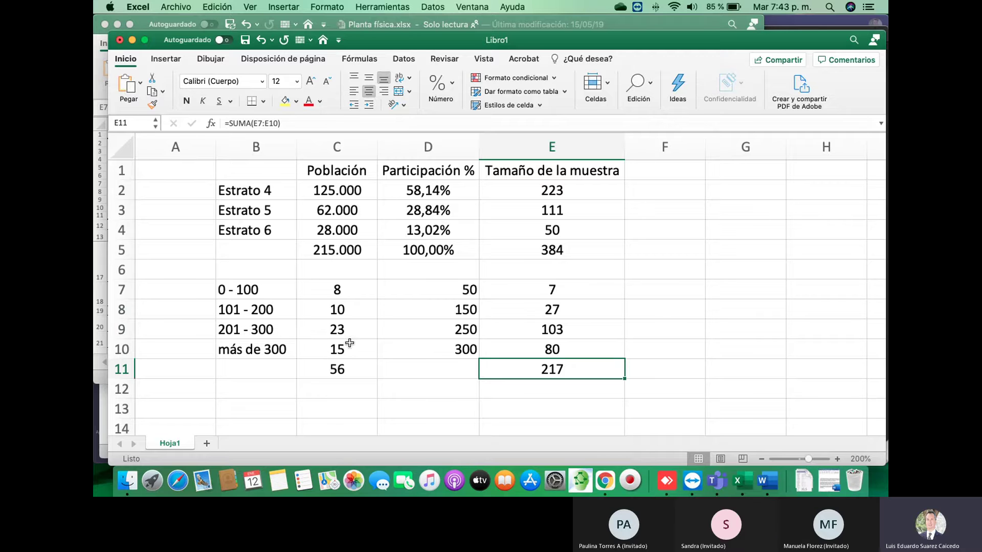
pyautogui.click(471, 332)
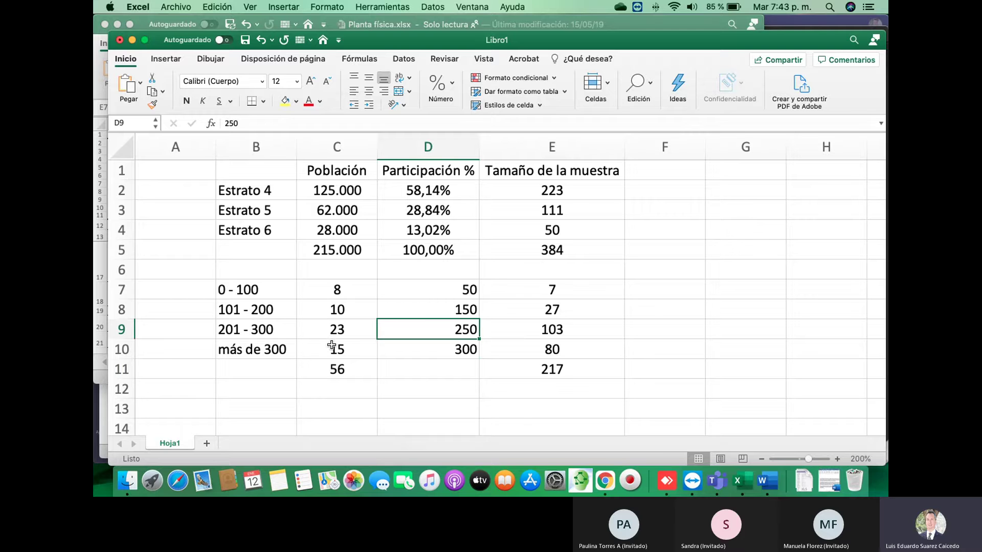
pyautogui.click(221, 327)
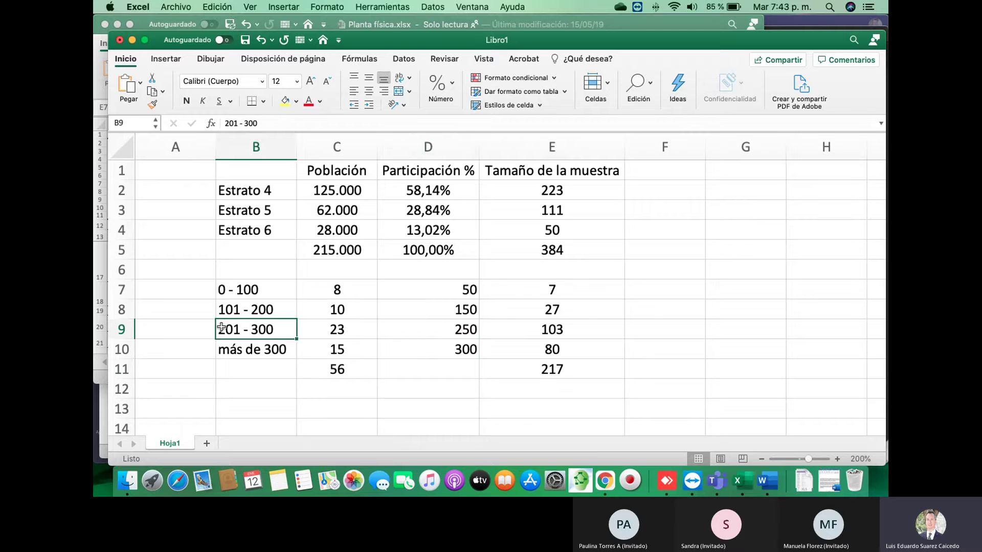
pyautogui.click(326, 331)
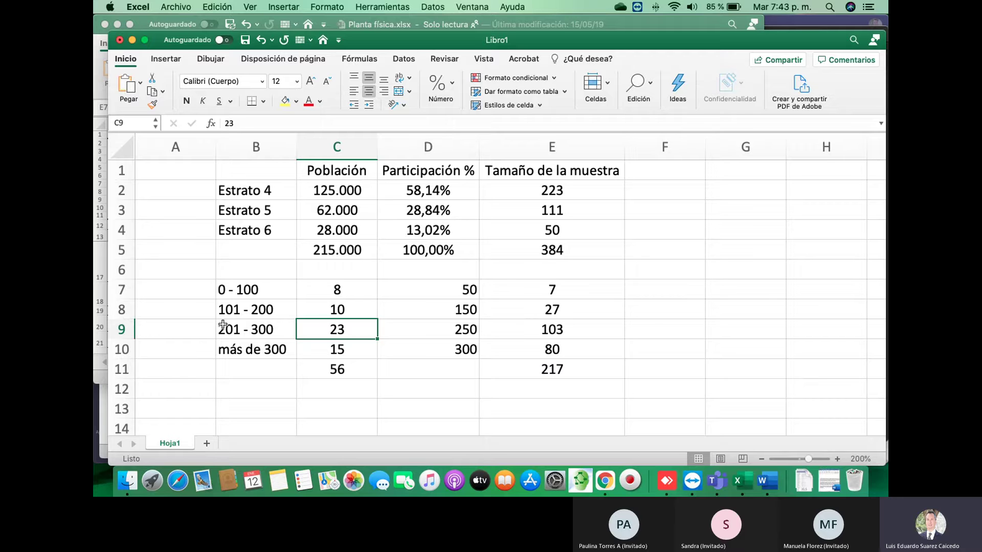
pyautogui.click(463, 328)
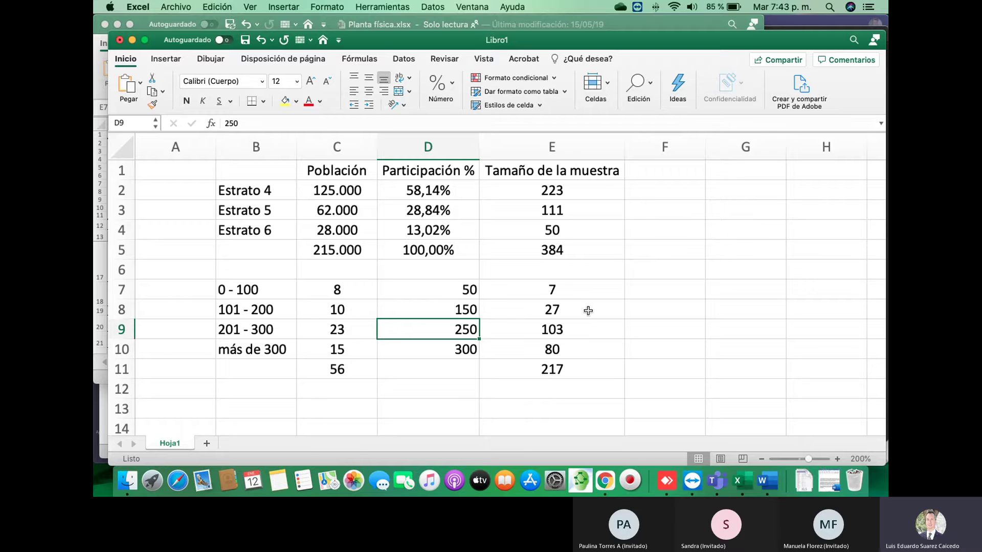
pyautogui.click(545, 367)
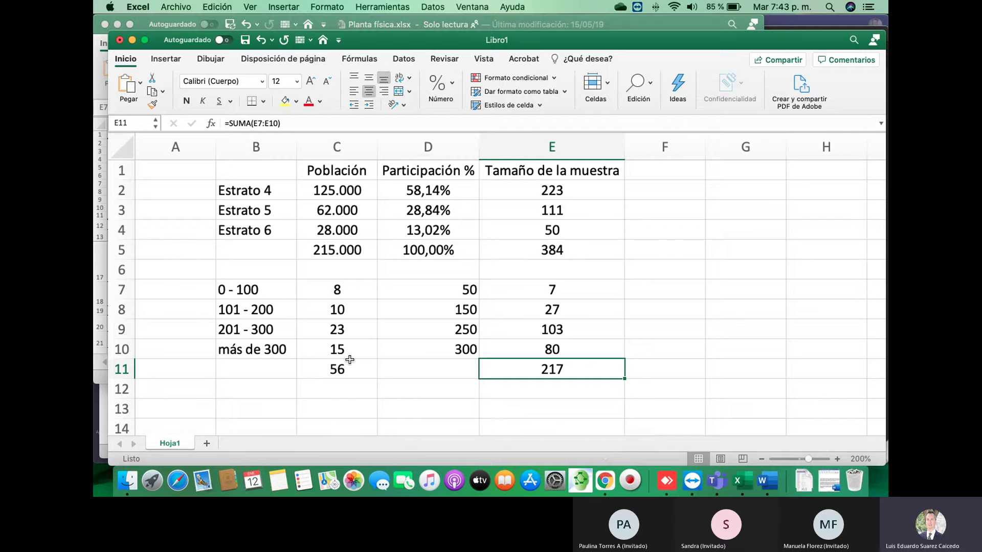
# - Switch to the thesis in Word and highlight the word "nuestro" in section f's paragraph in dark red
pyautogui.click(765, 487)
pyautogui.scroll(-3, 536, 325)
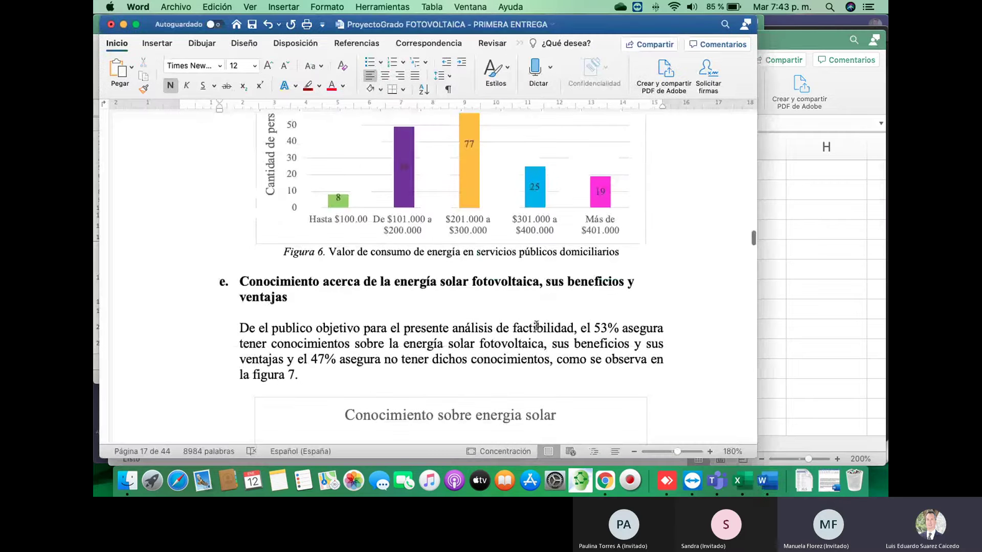
pyautogui.scroll(-1, 495, 255)
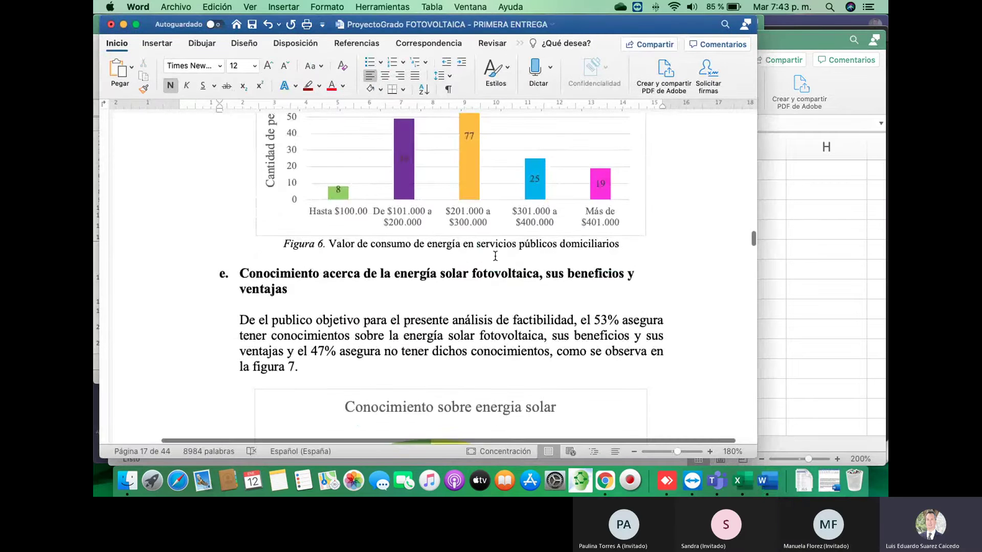
pyautogui.scroll(-10, 495, 256)
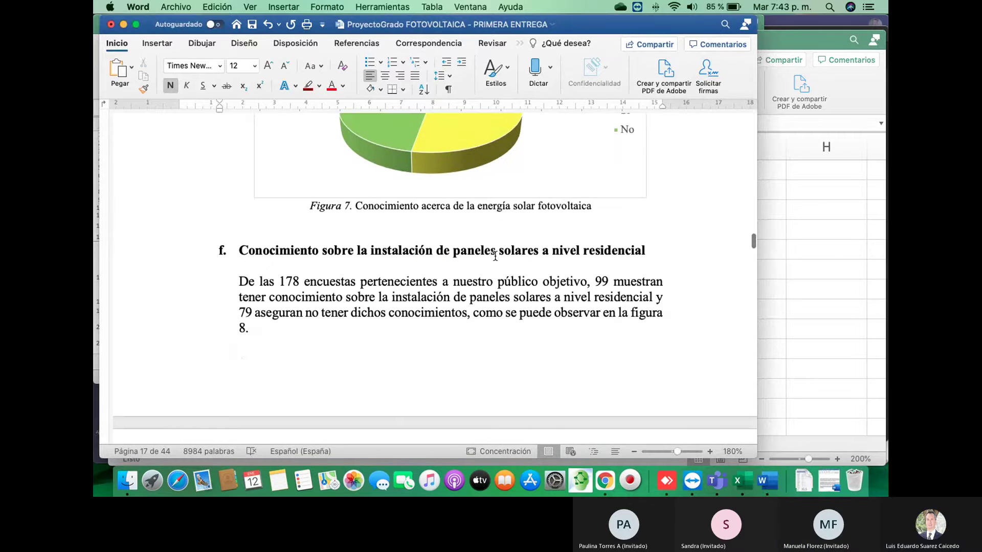
pyautogui.scroll(-10, 495, 256)
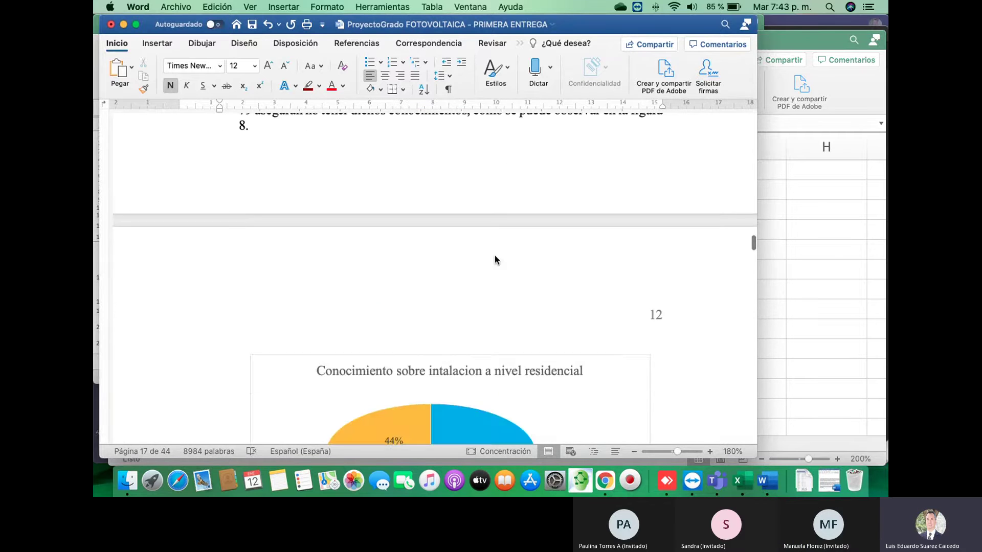
pyautogui.scroll(5, 495, 256)
pyautogui.moveTo(453, 169); pyautogui.dragTo(498, 171)
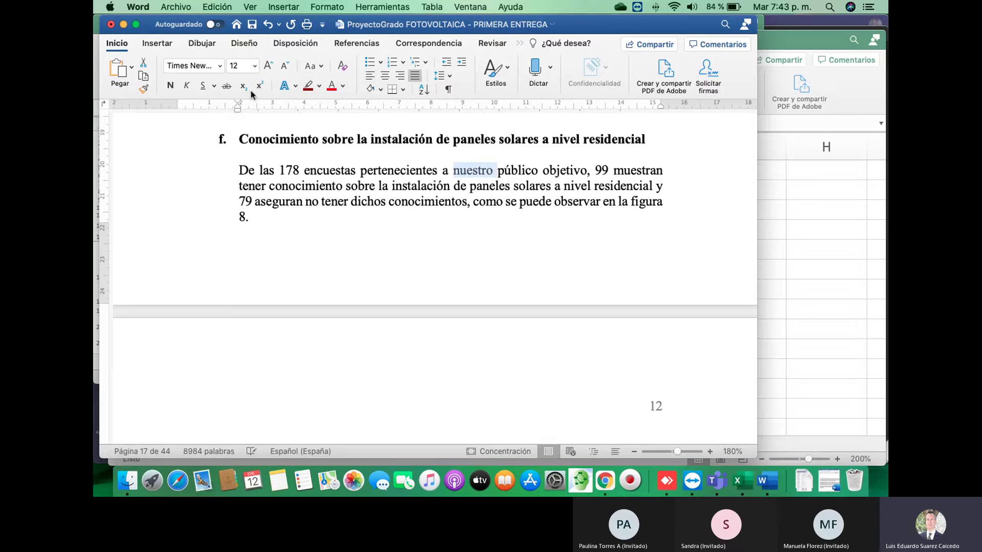
pyautogui.click(308, 85)
pyautogui.click(373, 193)
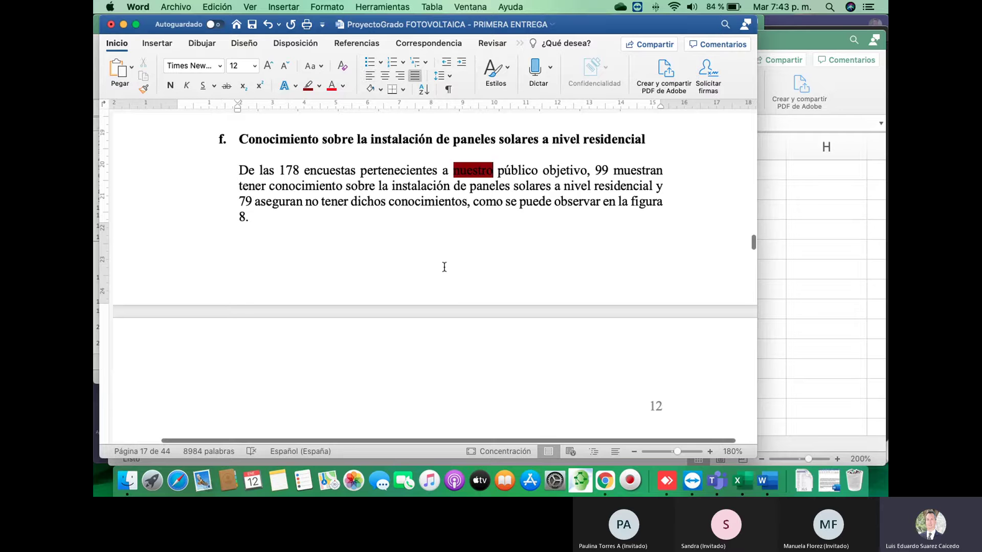
# - Examine the survey analysis of solar installation knowledge, known companies, willingness to acquire and purchase motives in Figures 8 to 12
pyautogui.scroll(-10, 444, 266)
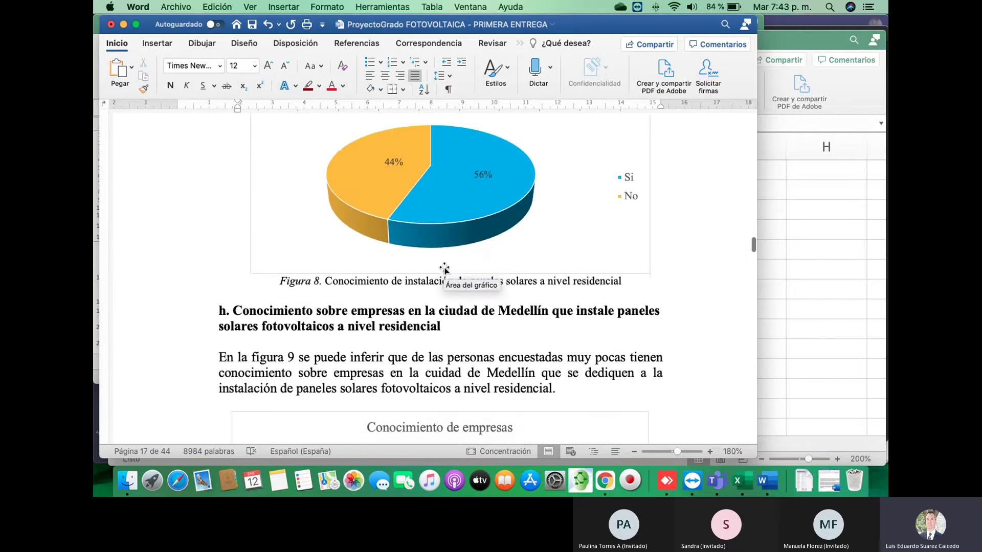
pyautogui.scroll(-5, 444, 268)
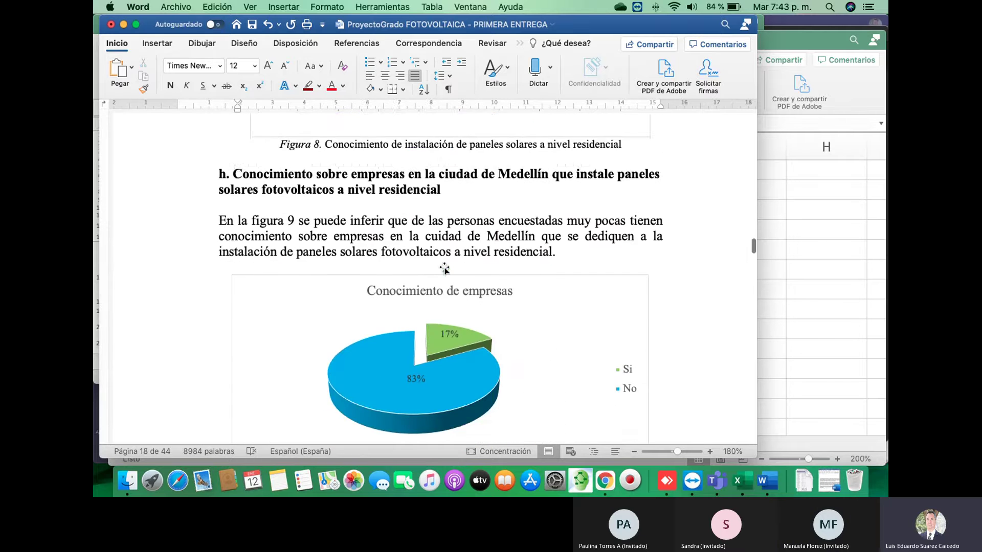
pyautogui.scroll(-8, 444, 269)
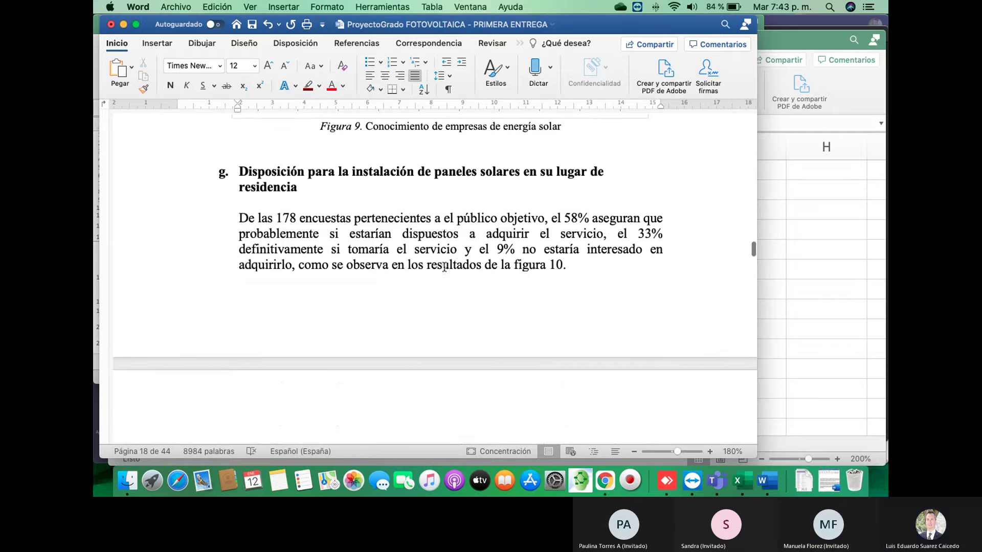
pyautogui.scroll(-10, 443, 266)
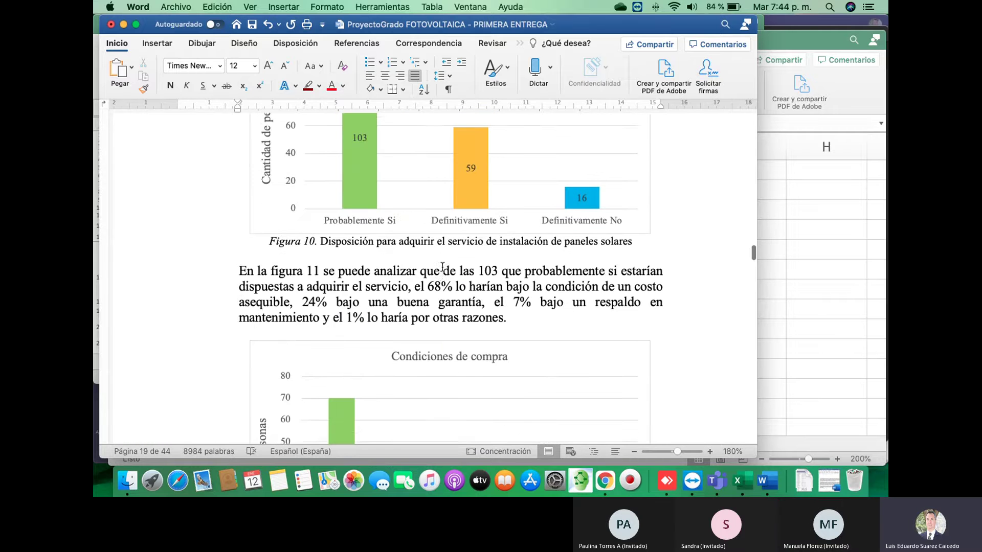
pyautogui.scroll(-9, 442, 267)
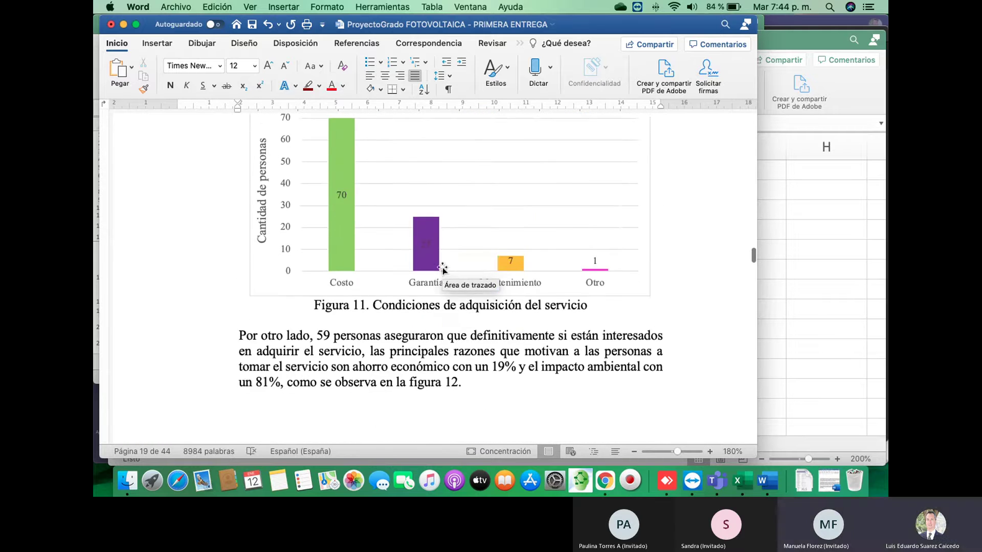
pyautogui.scroll(-10, 442, 269)
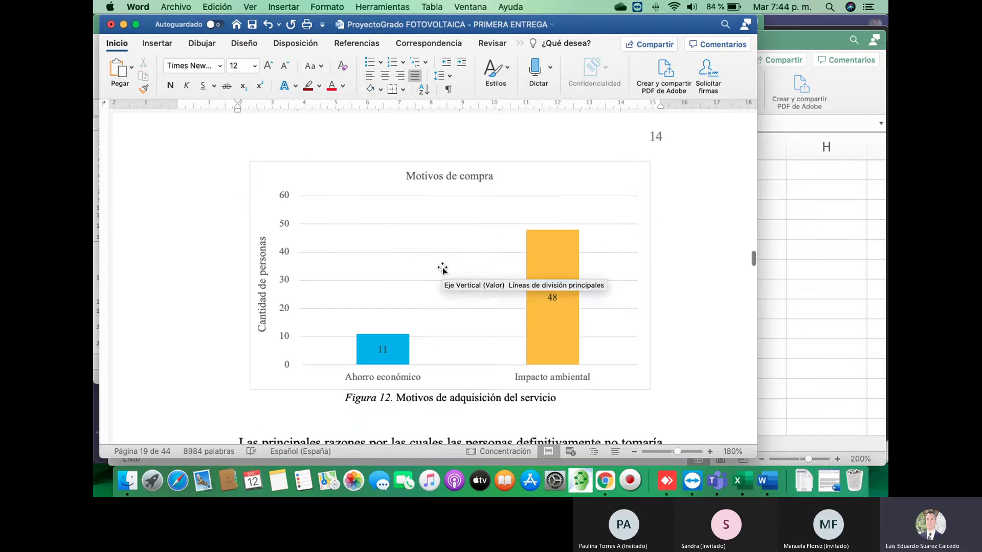
# - Examine section h on the value households would invest, comparing its paragraph with the ranges in Figure 14
pyautogui.scroll(-10, 443, 269)
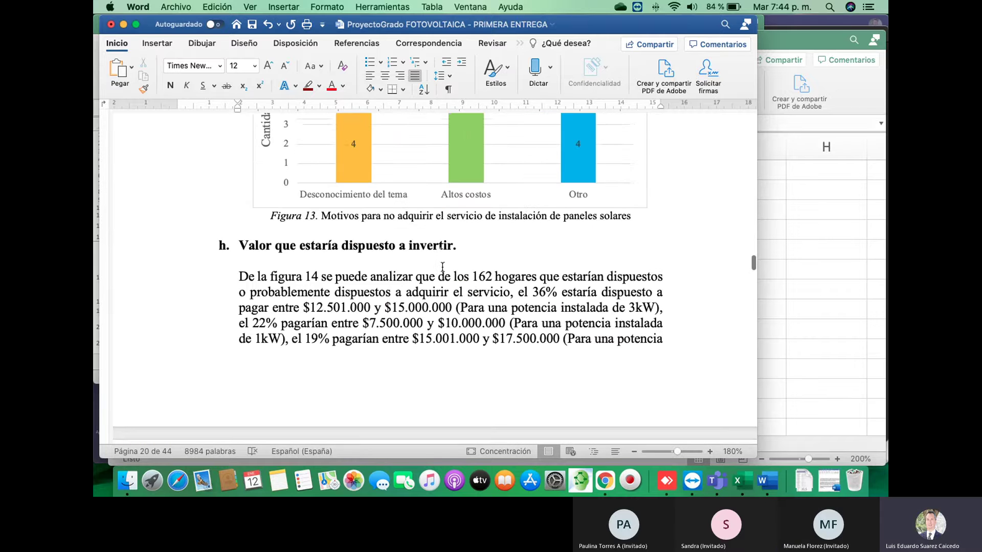
pyautogui.scroll(-10, 443, 267)
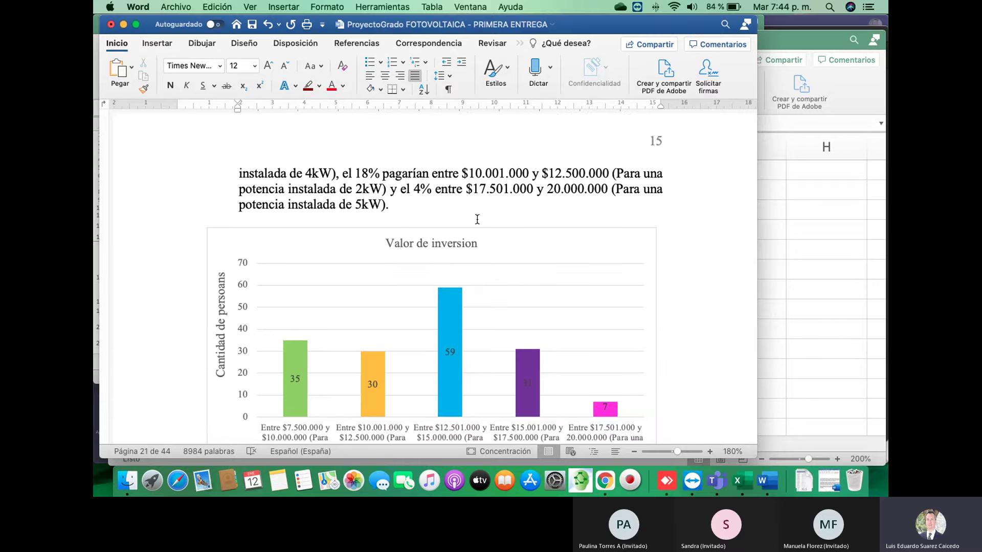
pyautogui.scroll(-3, 399, 221)
pyautogui.scroll(6, 397, 222)
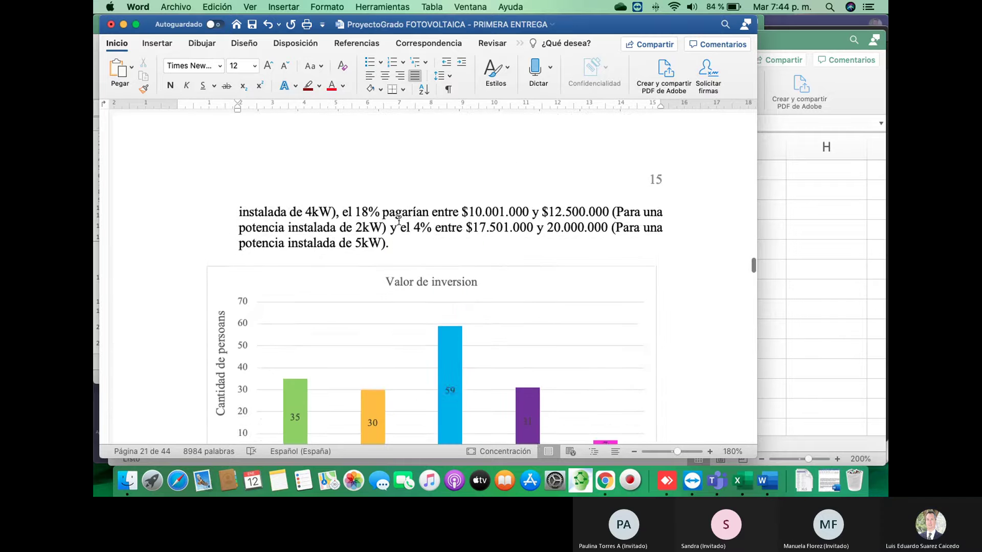
pyautogui.scroll(4, 398, 221)
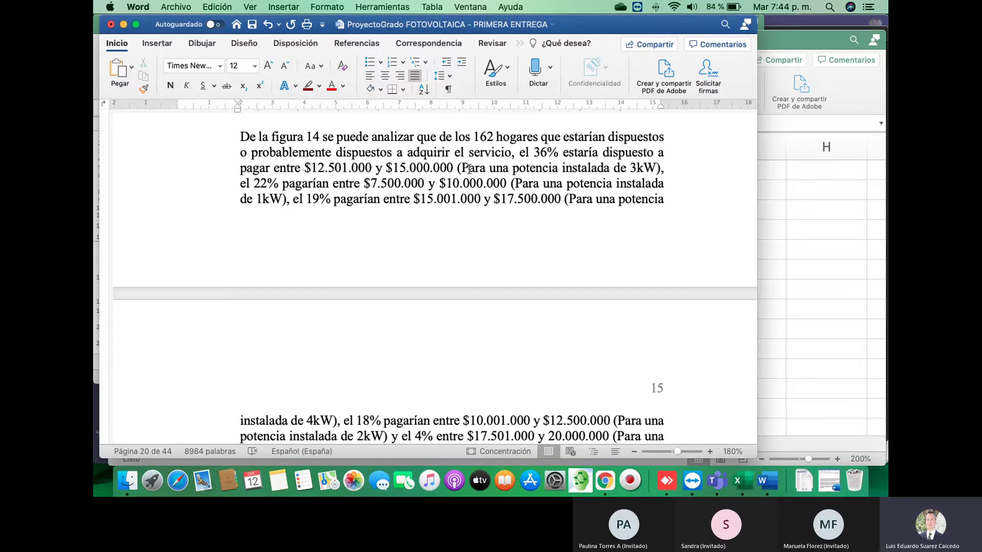
pyautogui.scroll(-10, 517, 182)
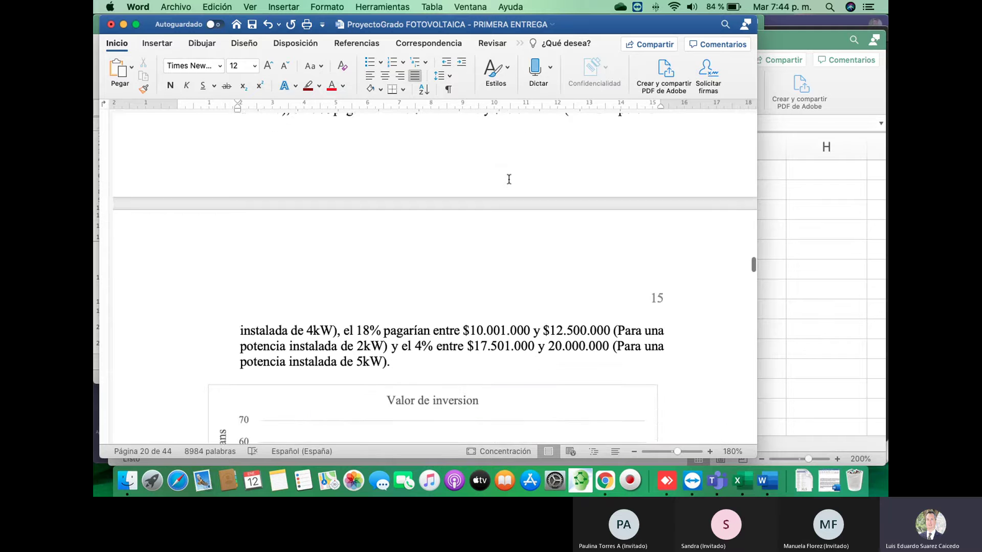
pyautogui.scroll(-2, 509, 179)
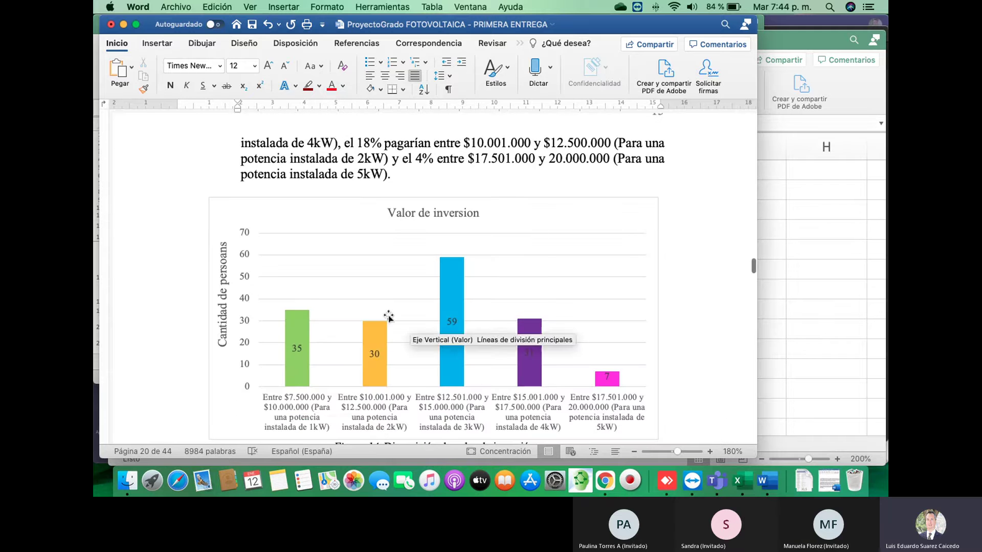
pyautogui.scroll(-4, 433, 389)
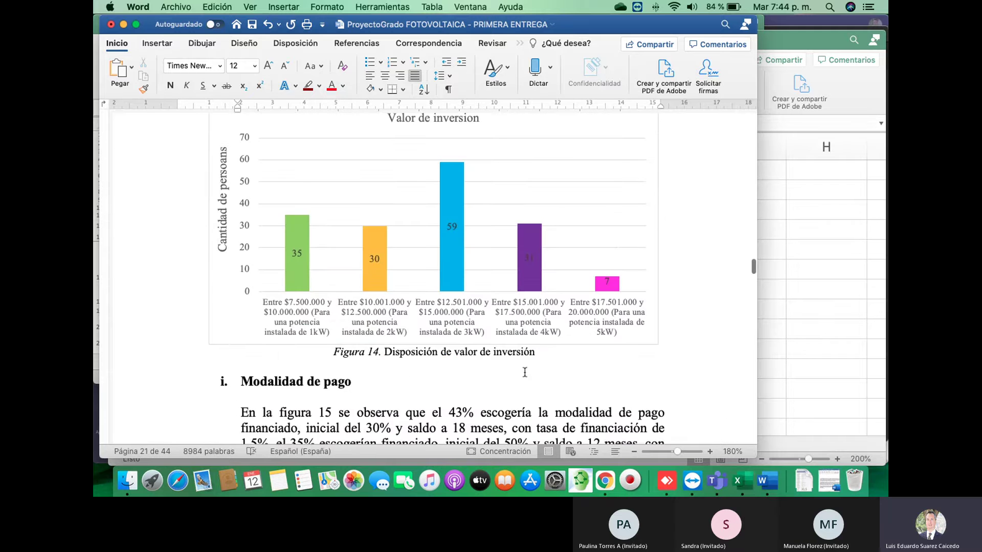
# - Examine the "Modalidad de pago" analysis and its Figure 15 chart up to the start of section 2.1.3
pyautogui.scroll(-8, 525, 372)
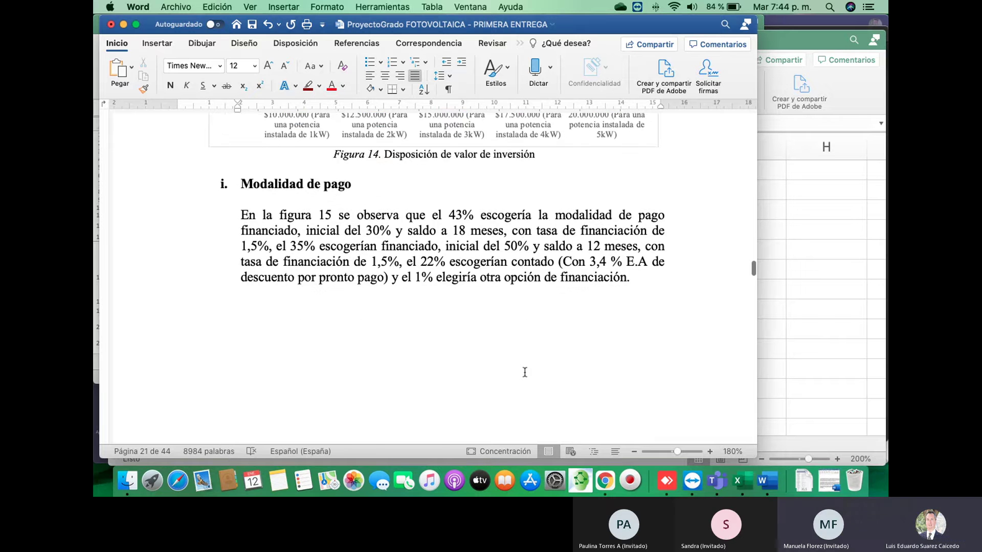
pyautogui.scroll(-20, 525, 372)
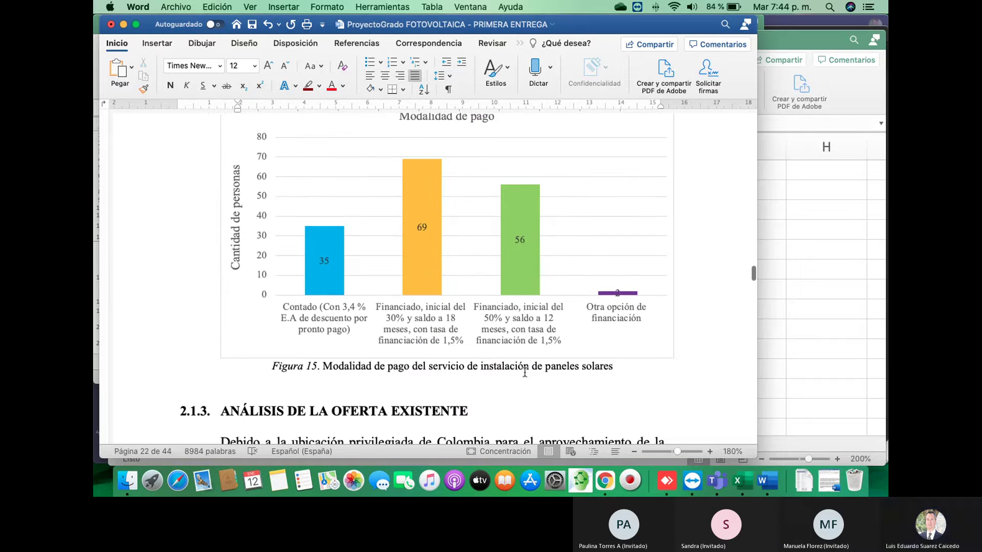
pyautogui.scroll(-1, 524, 372)
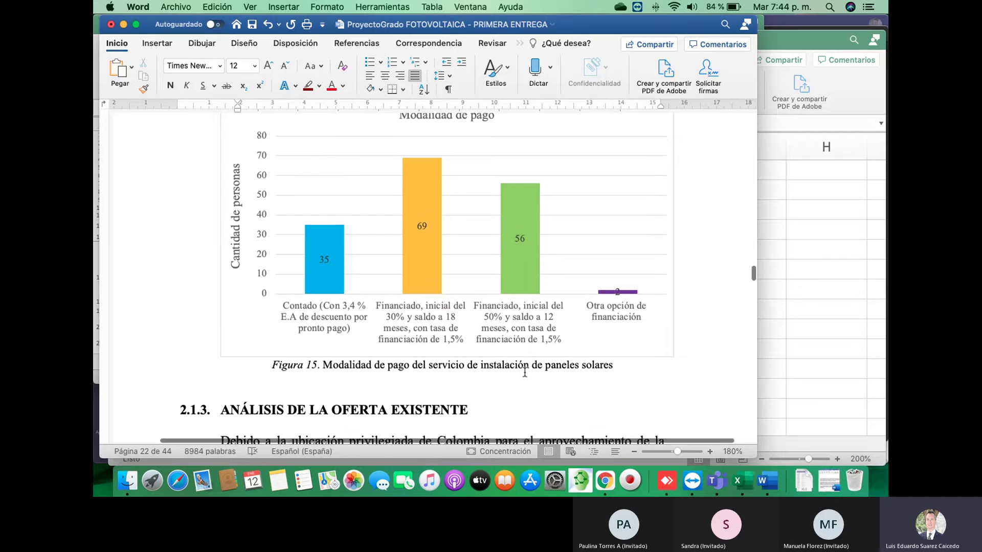
pyautogui.scroll(-2, 524, 371)
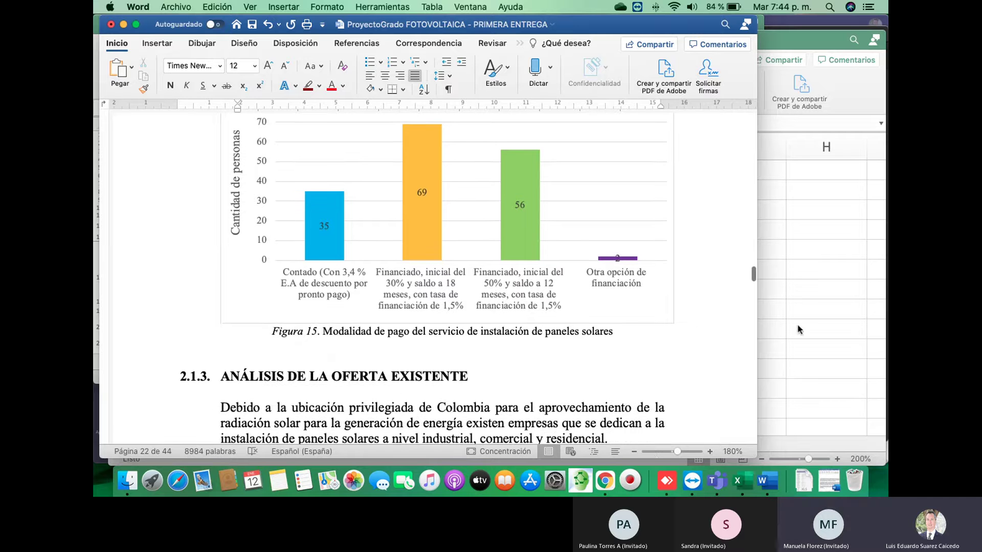
# - Check the meeting window in Microsoft Teams and return to the thesis document in Word
pyautogui.click(717, 482)
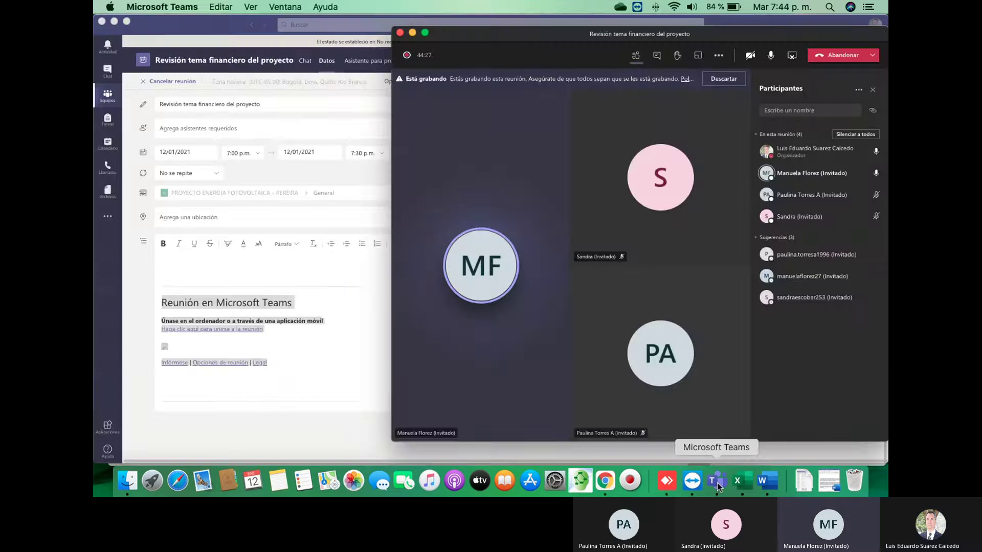
pyautogui.click(770, 482)
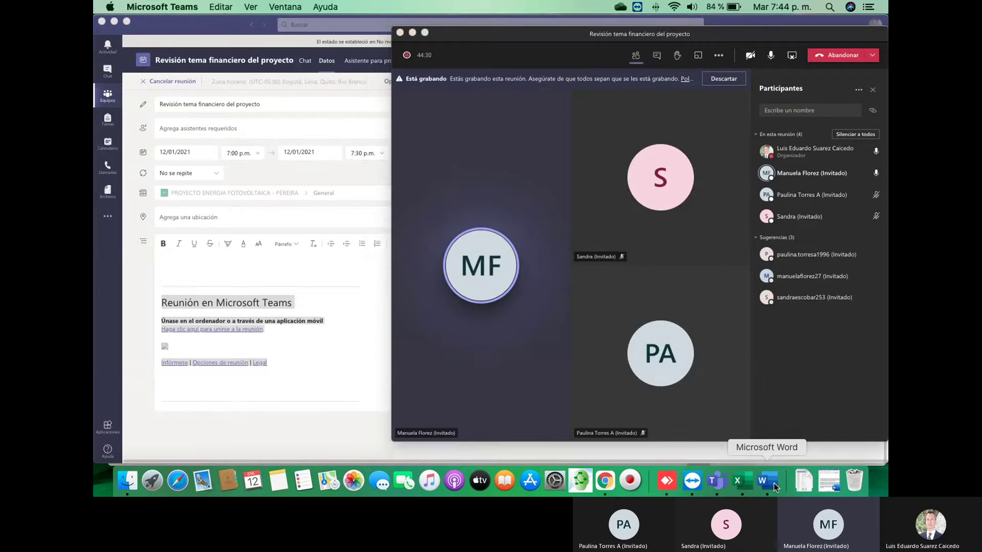
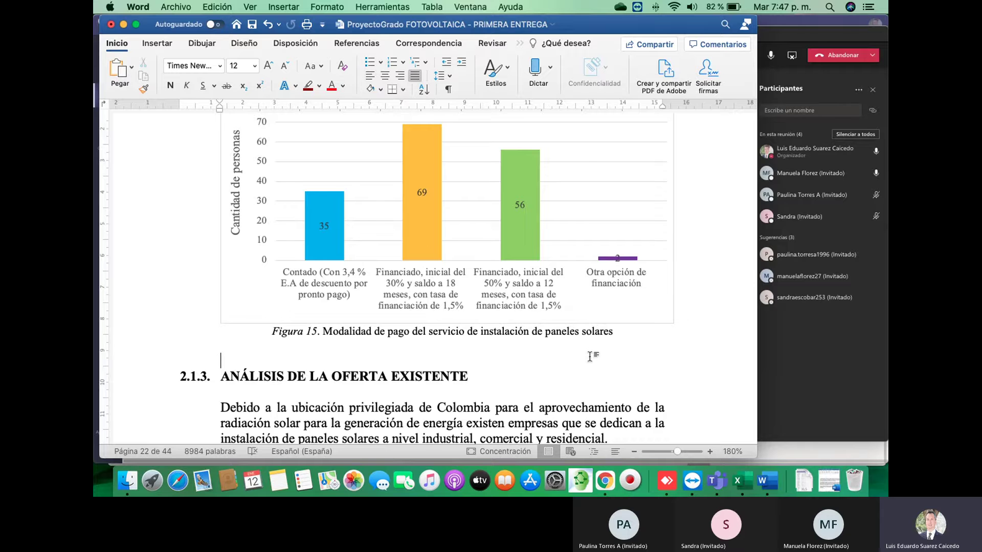
# - Examine section 2.1.3 on the existing supply and section 2.1.4 on the potential market
pyautogui.scroll(-5, 590, 357)
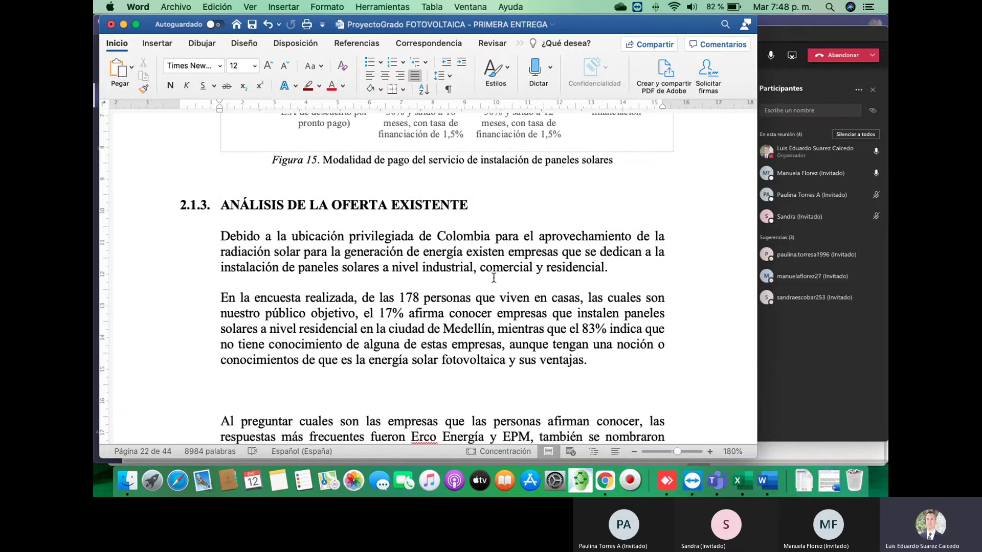
pyautogui.scroll(-4, 493, 278)
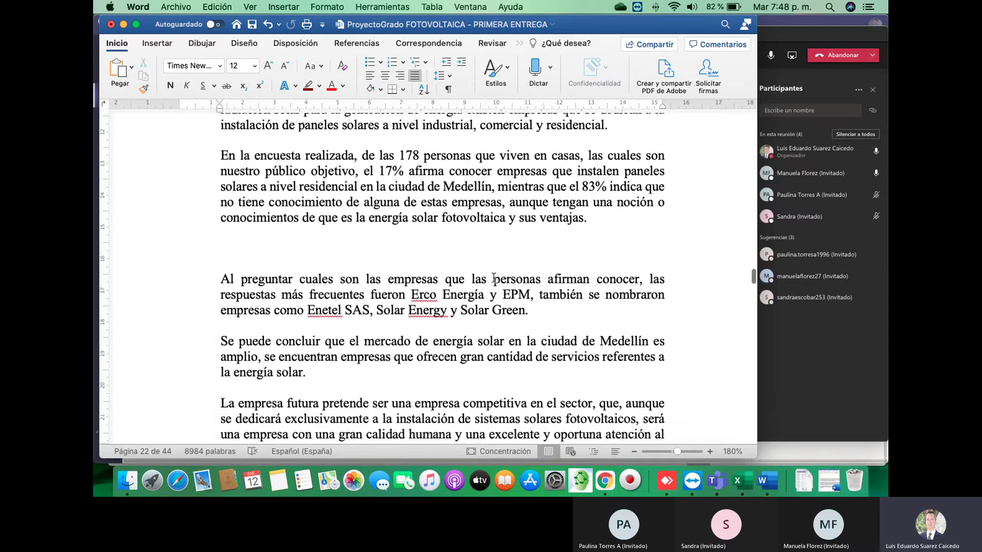
pyautogui.scroll(-10, 494, 278)
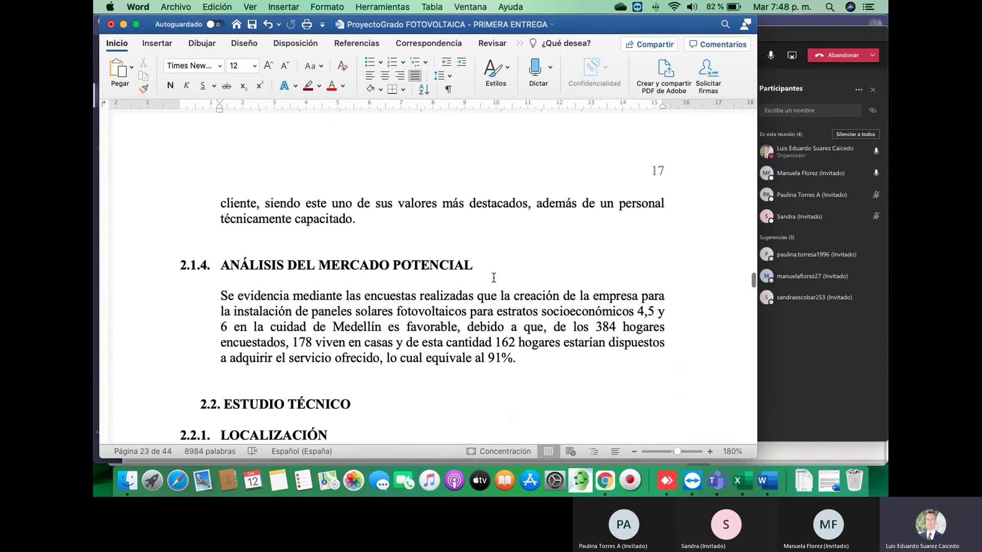
pyautogui.scroll(7, 493, 278)
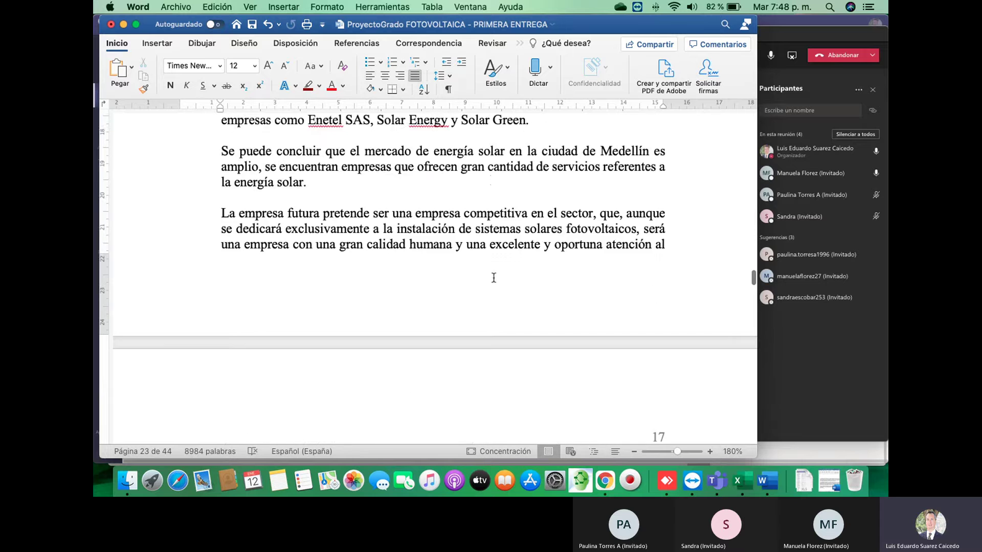
pyautogui.scroll(7, 494, 278)
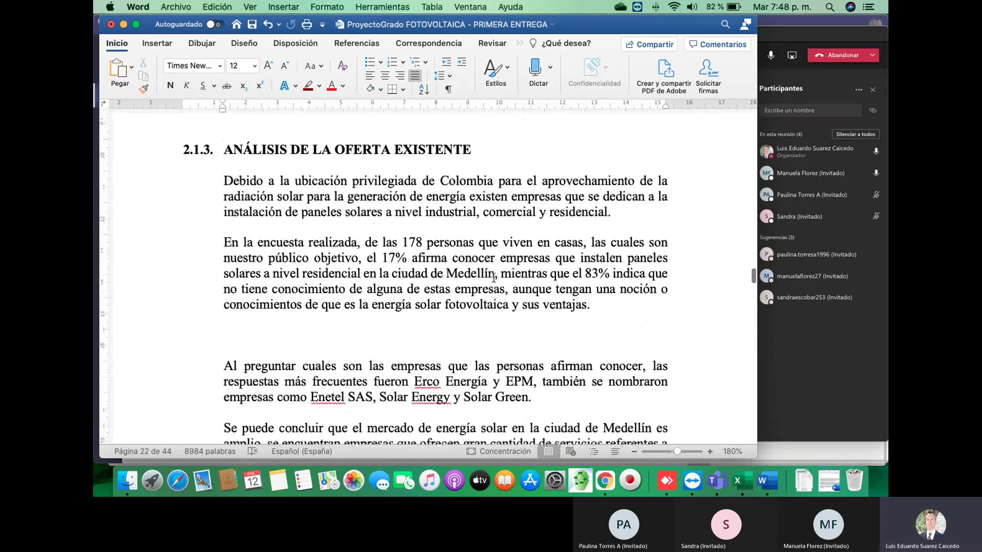
pyautogui.scroll(2, 494, 277)
pyautogui.scroll(-5, 430, 243)
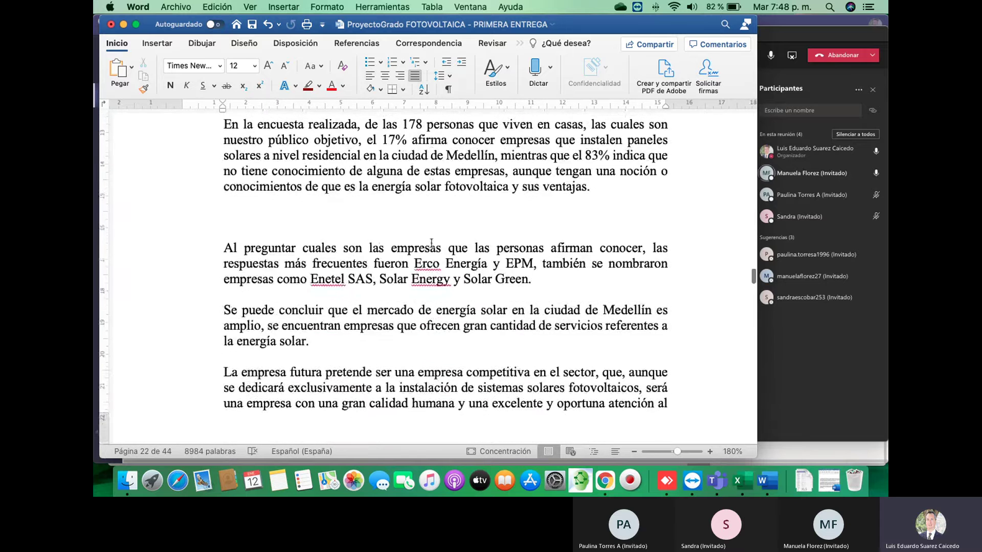
pyautogui.scroll(-7, 431, 243)
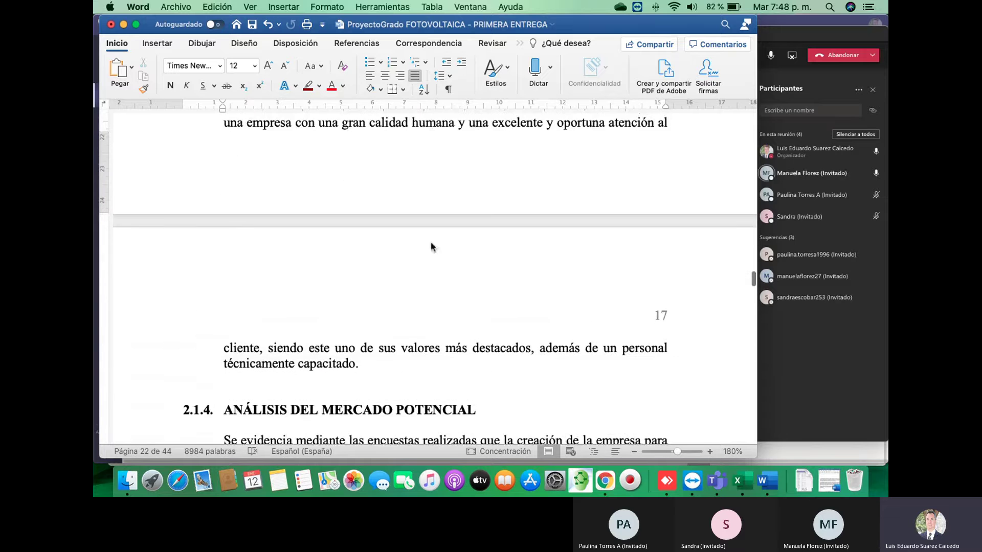
# - Add the line "Fortalezas y Debilidades de las empresas o marcas existentes en el mercado Medellín." at the end of section 2.1.3, set off by blank lines
pyautogui.scroll(-1, 430, 247)
pyautogui.click(410, 366)
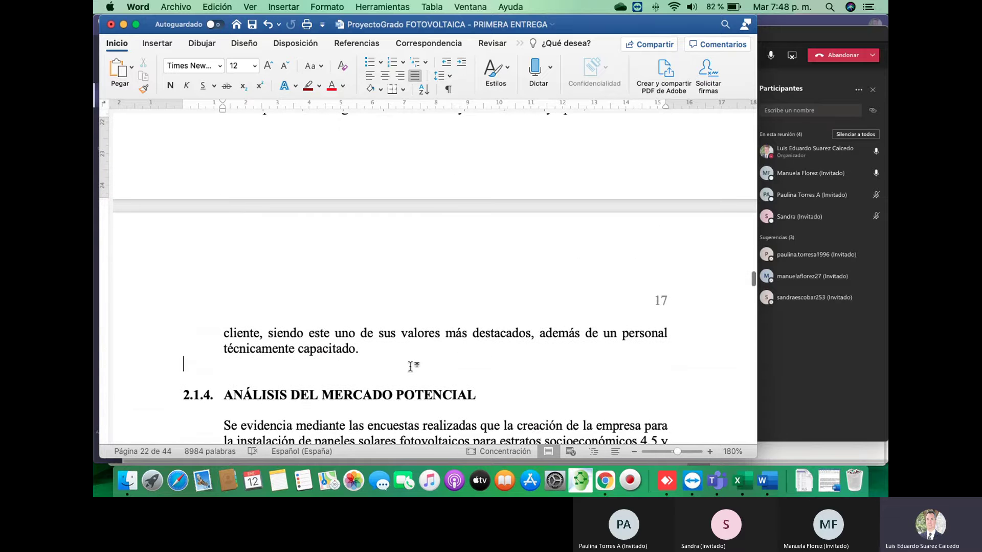
pyautogui.write('F')
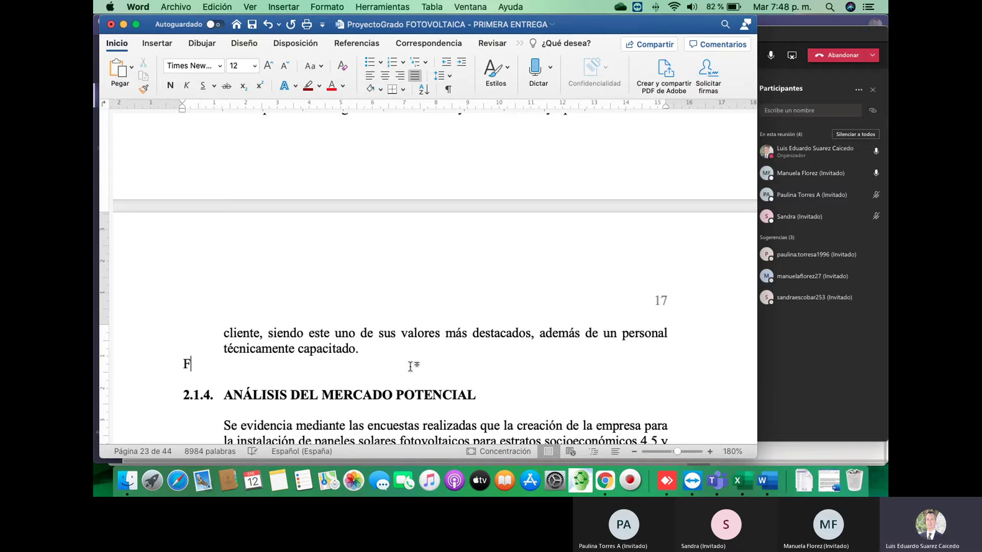
pyautogui.write('ortalezas y Debi')
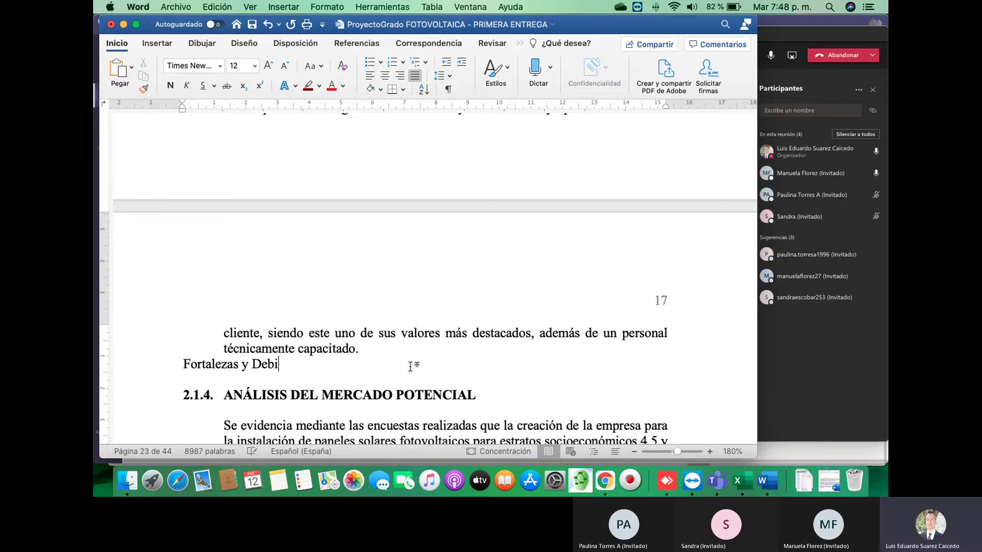
pyautogui.write('lidades de la')
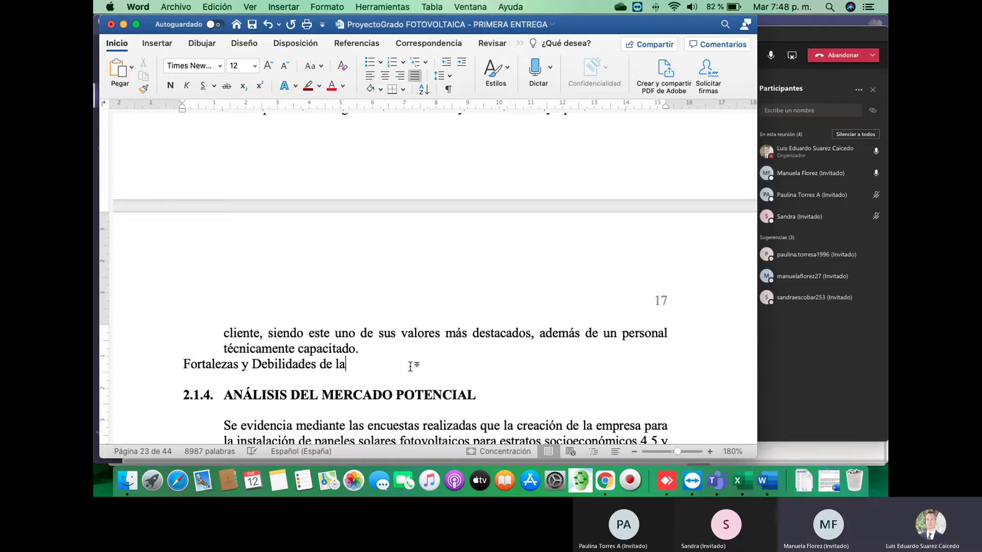
pyautogui.write('s empres')
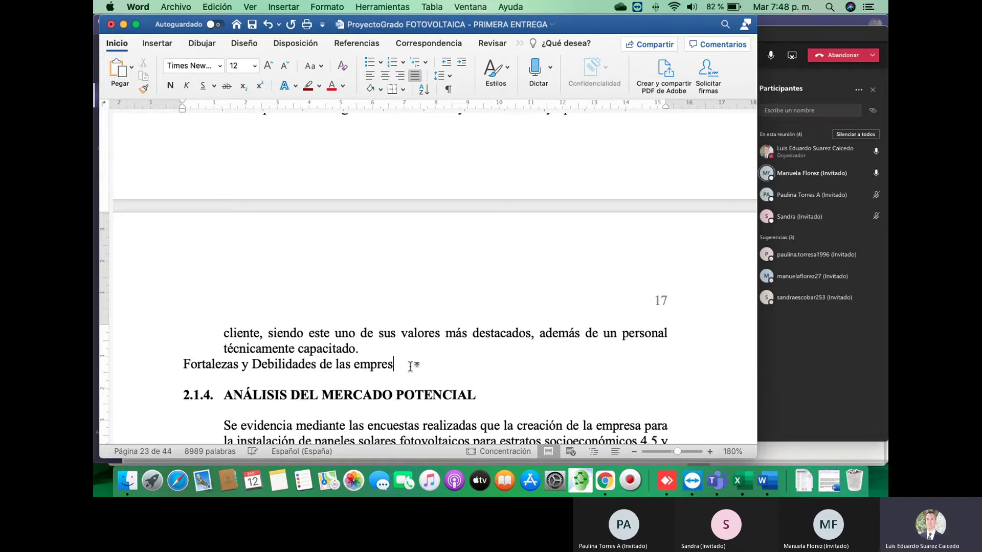
pyautogui.write('as ')
pyautogui.write('y marcas')
pyautogui.doubleClick(410, 366)
pyautogui.write('o marcas')
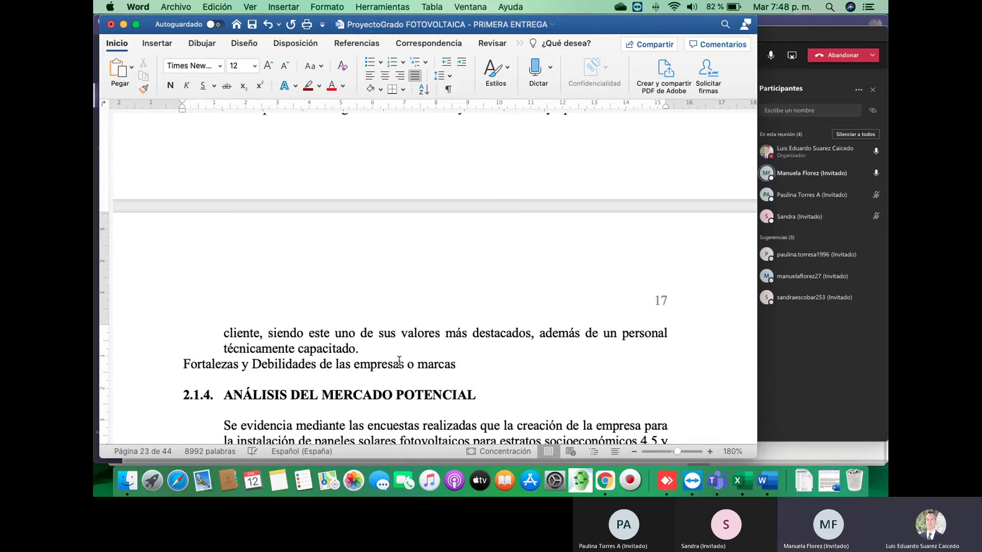
pyautogui.write(' existentes en')
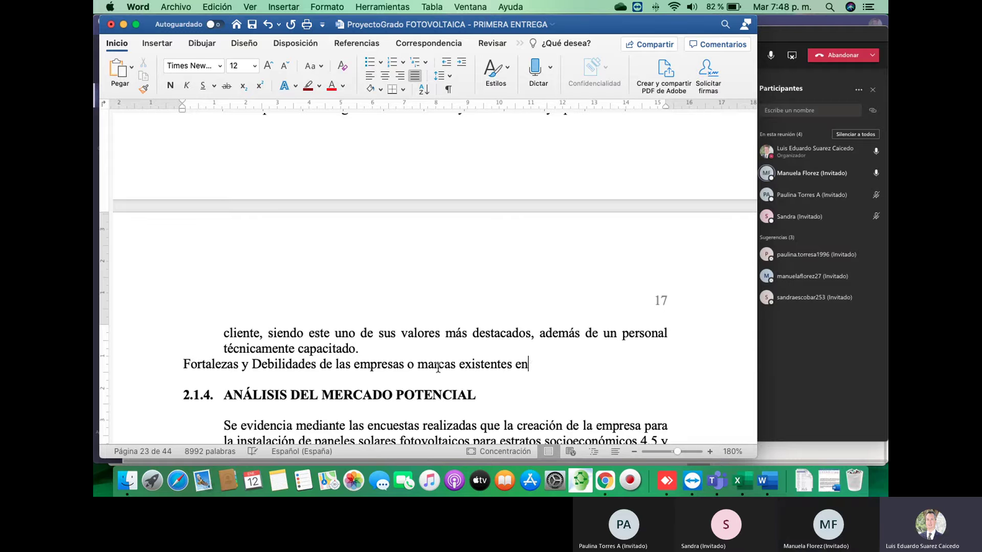
pyautogui.write(' el mercado ')
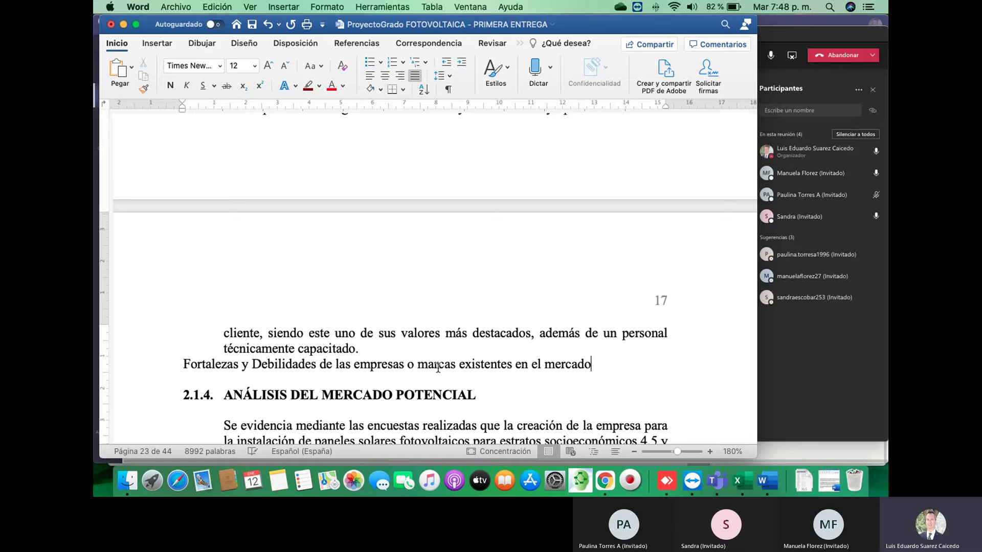
pyautogui.write('Medell')
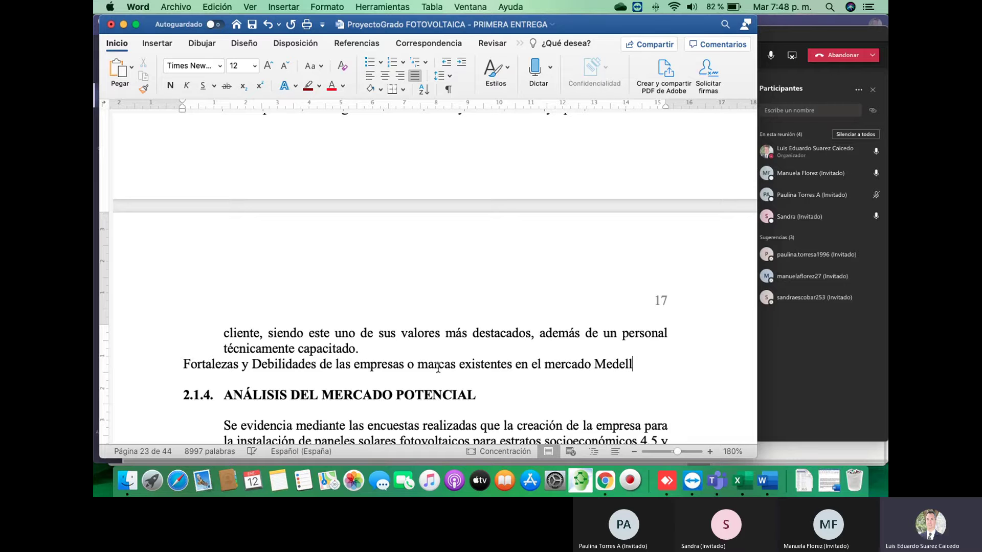
pyautogui.write('ín.')
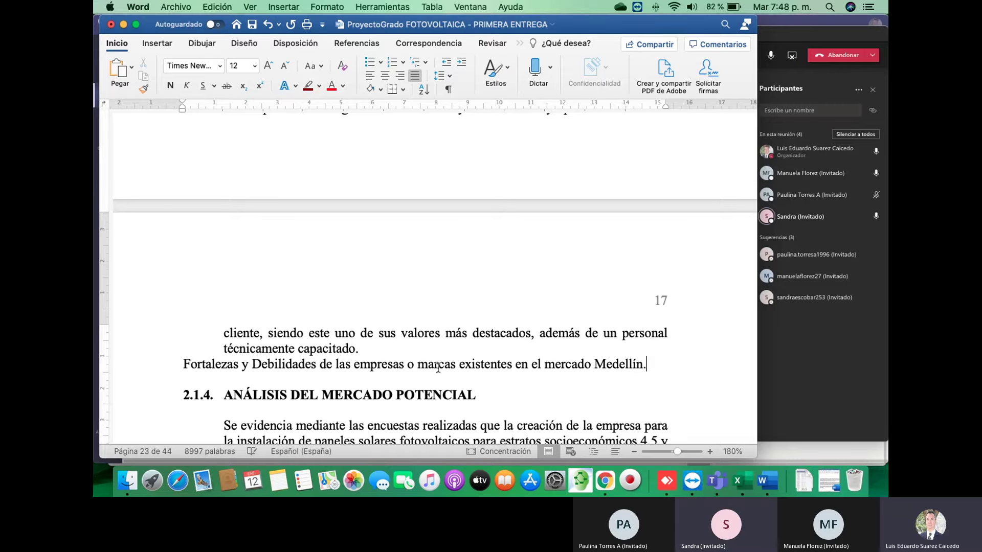
pyautogui.press('Return')
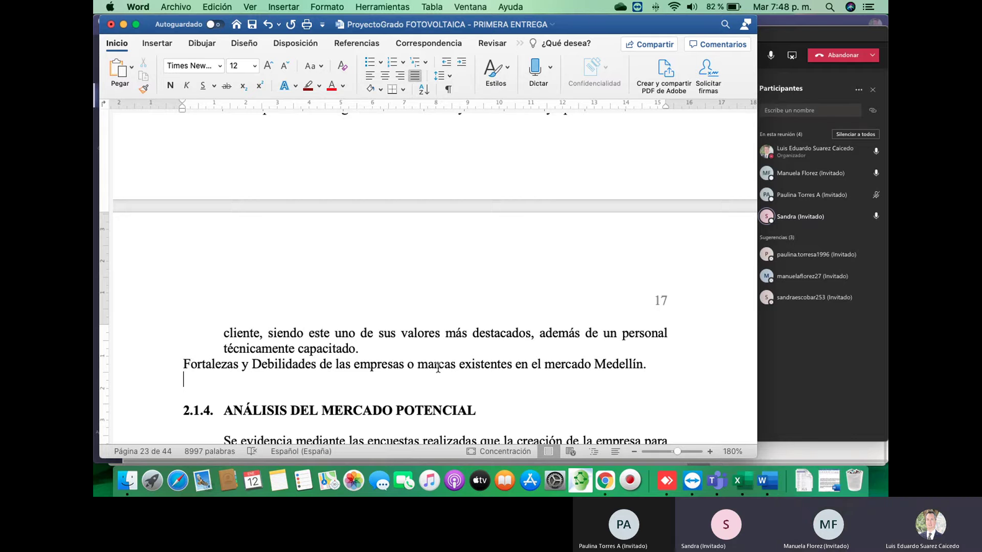
pyautogui.press('Return')
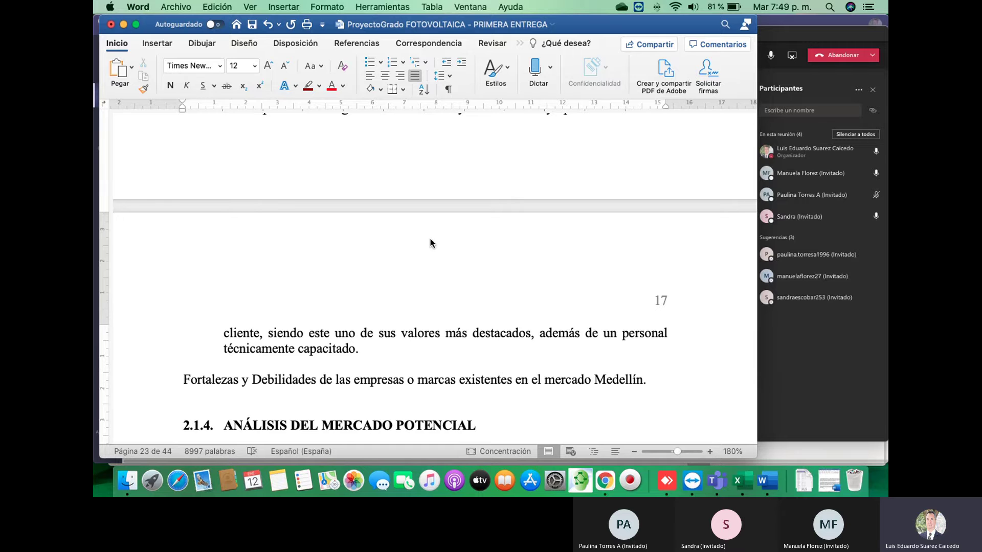
# - Add the note "Canales o niveles de distibución." on its own line just above the 2.1.4 heading
pyautogui.scroll(-2, 508, 246)
pyautogui.scroll(-5, 508, 247)
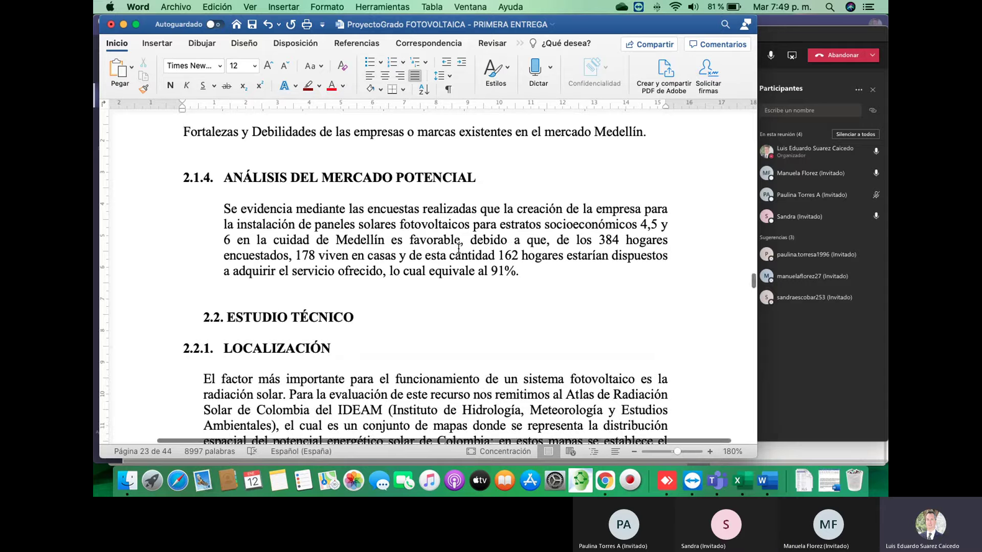
pyautogui.scroll(3, 458, 249)
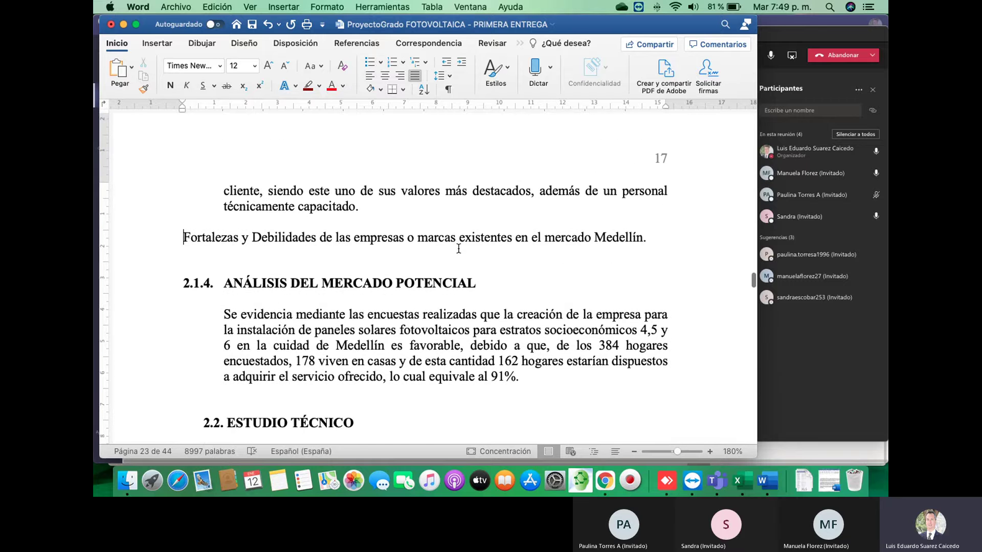
pyautogui.scroll(-6, 458, 248)
pyautogui.scroll(10, 458, 249)
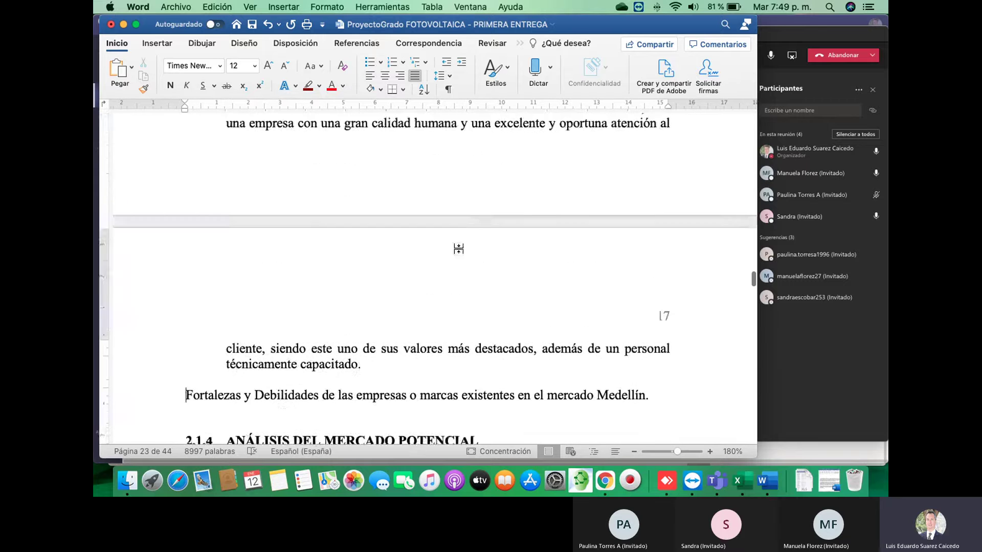
pyautogui.scroll(-5, 458, 249)
pyautogui.click(394, 233)
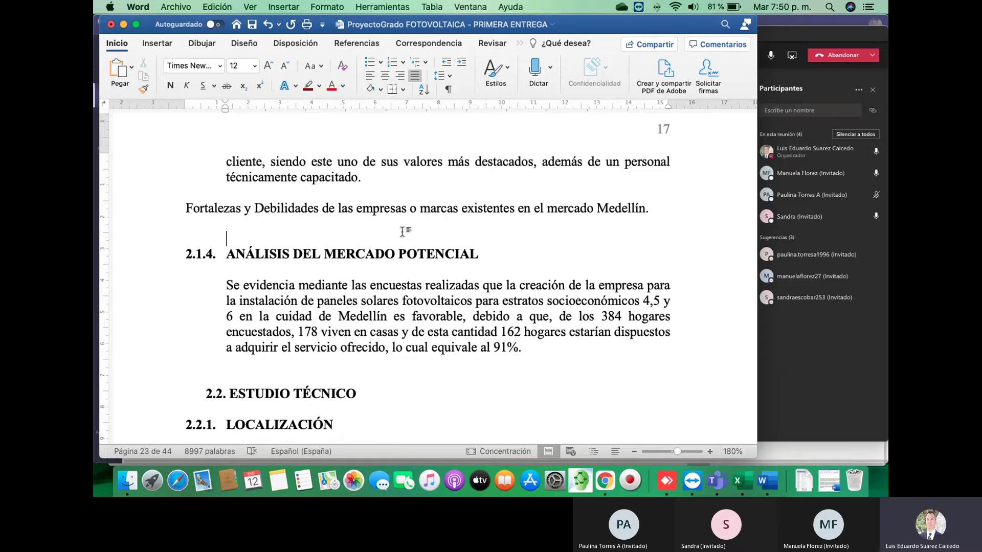
pyautogui.write('Canales ')
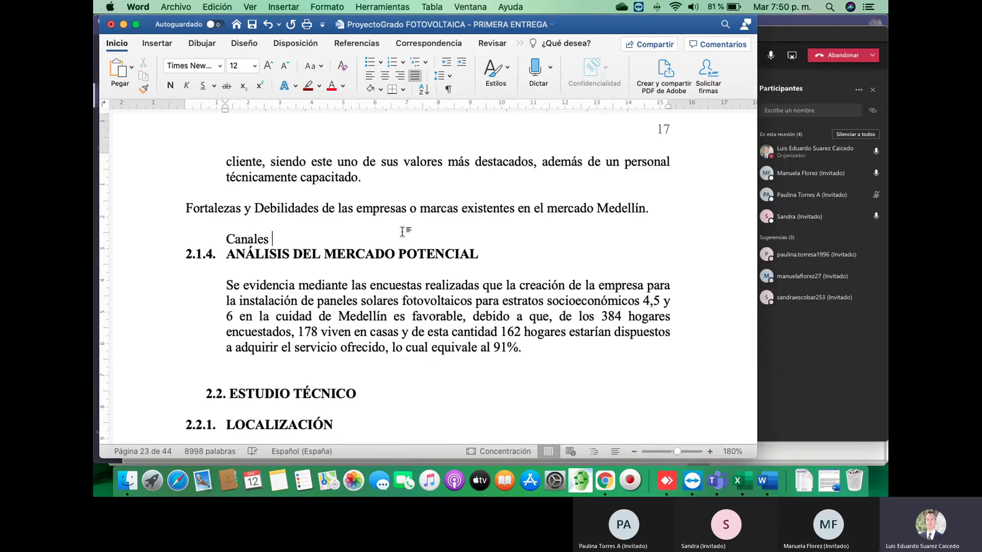
pyautogui.write('o niev')
pyautogui.write('les')
pyautogui.press('BackSpace')
pyautogui.press('BackSpace')
pyautogui.press('BackSpace')
pyautogui.press('BackSpace')
pyautogui.press('BackSpace')
pyautogui.write('vle')
pyautogui.press('BackSpace')
pyautogui.write('eles de dist')
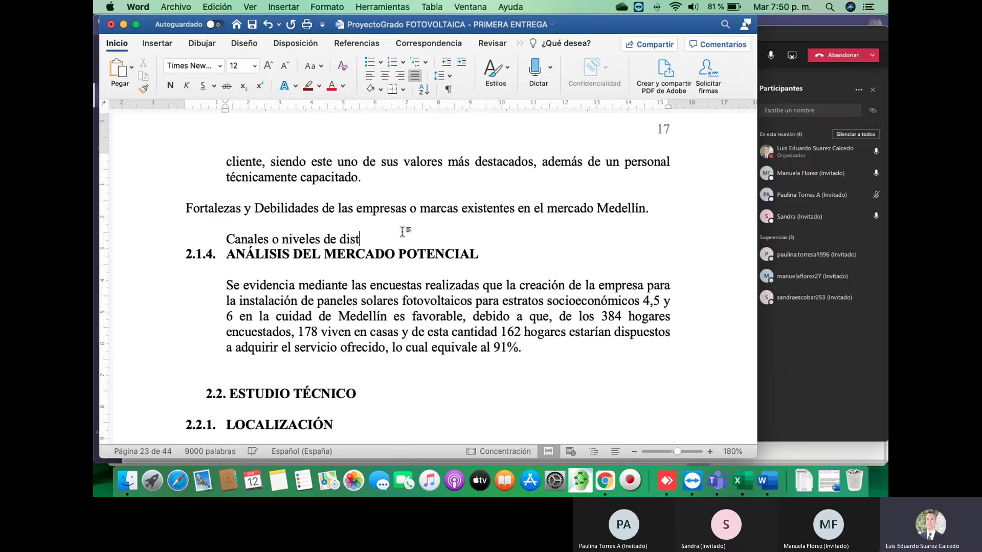
pyautogui.write('ibuci')
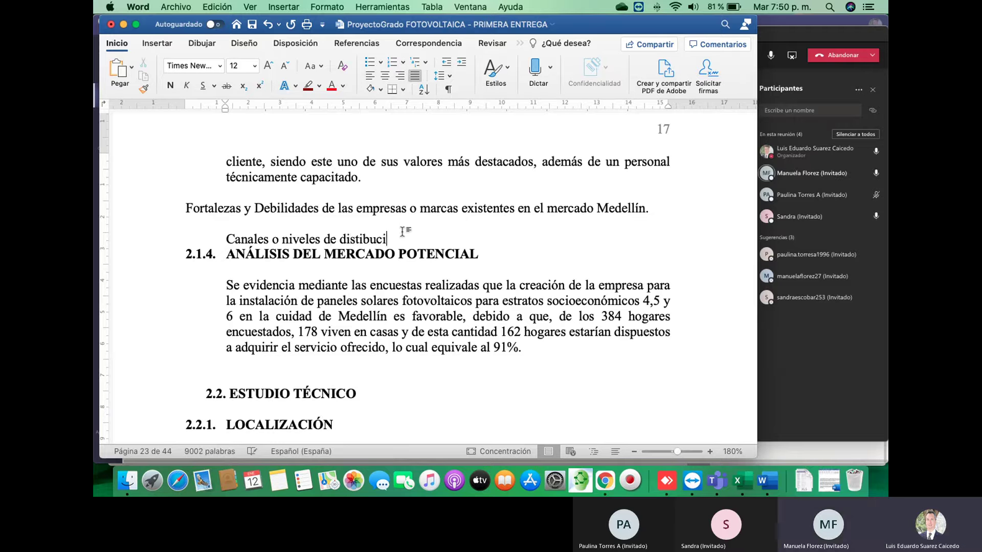
pyautogui.write('ón.')
pyautogui.press('Return')
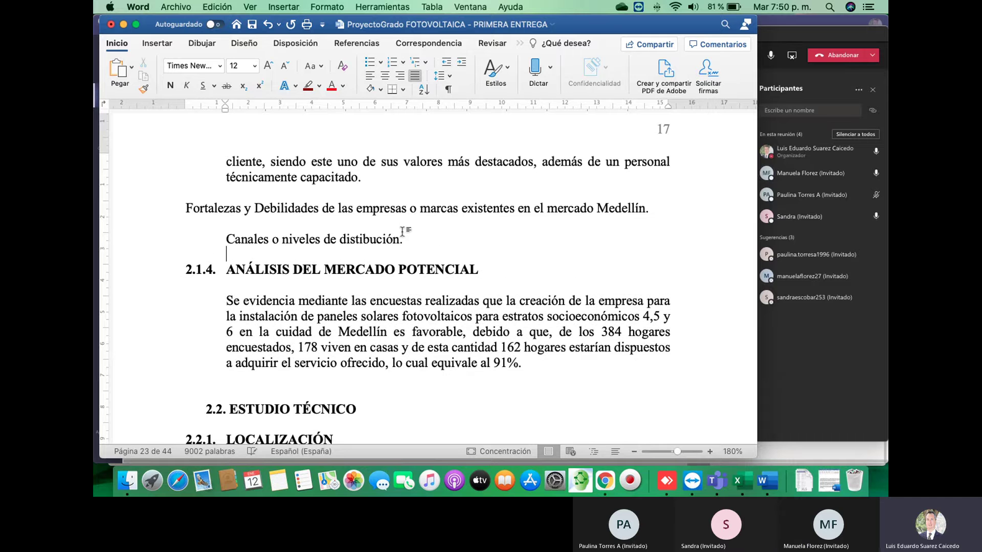
# - Recheck section 2.1.3 and correct the misspelled last word of the channels note to "distribución"
pyautogui.scroll(5, 382, 190)
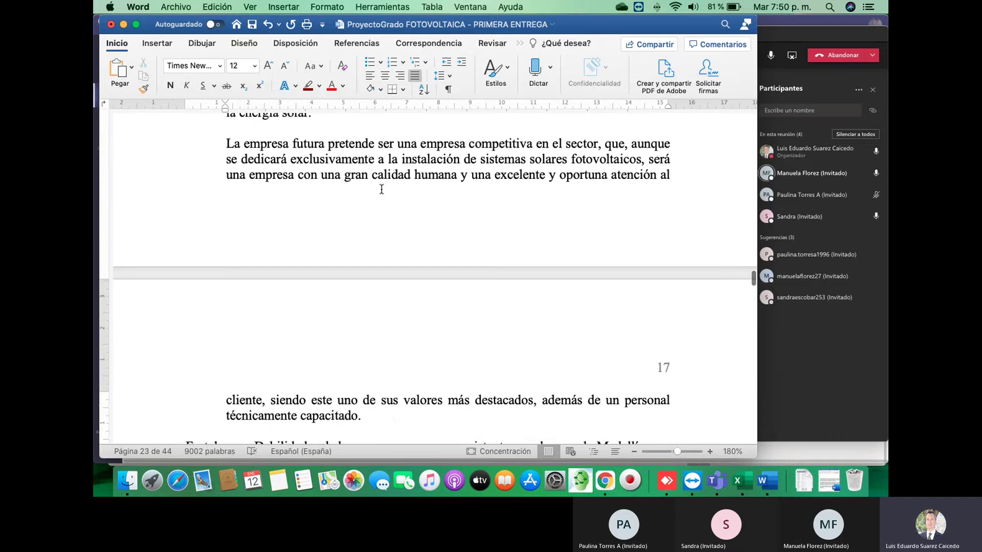
pyautogui.scroll(10, 381, 189)
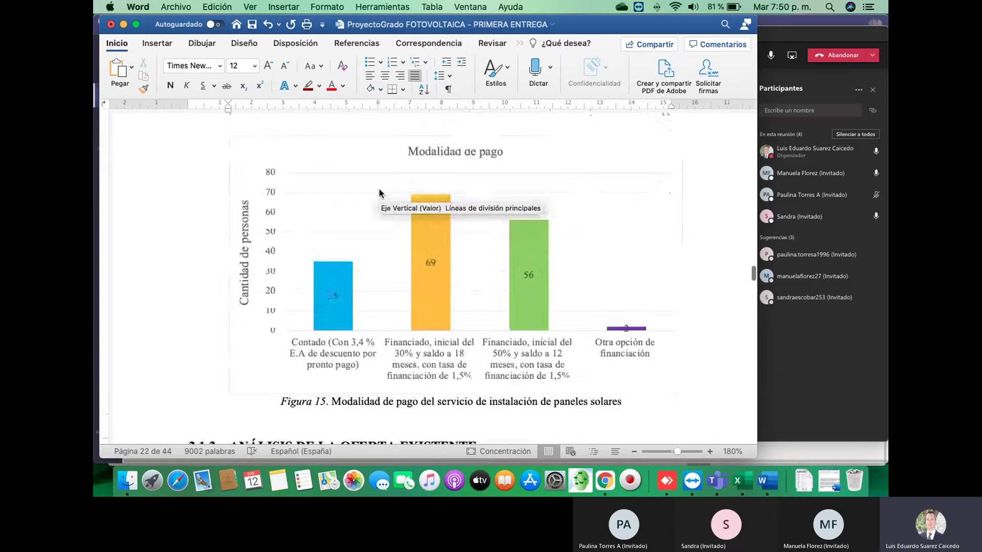
pyautogui.scroll(-1, 406, 366)
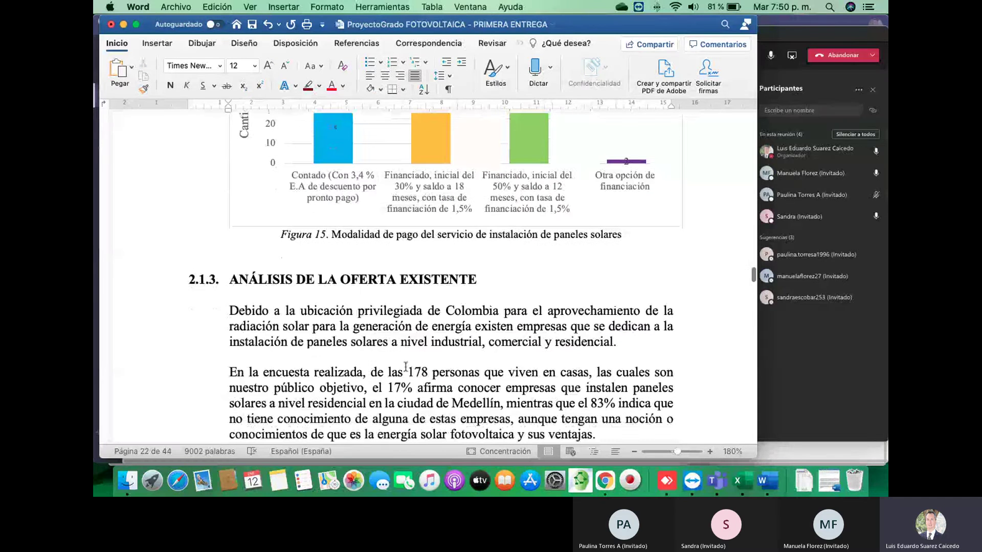
pyautogui.scroll(-15, 406, 366)
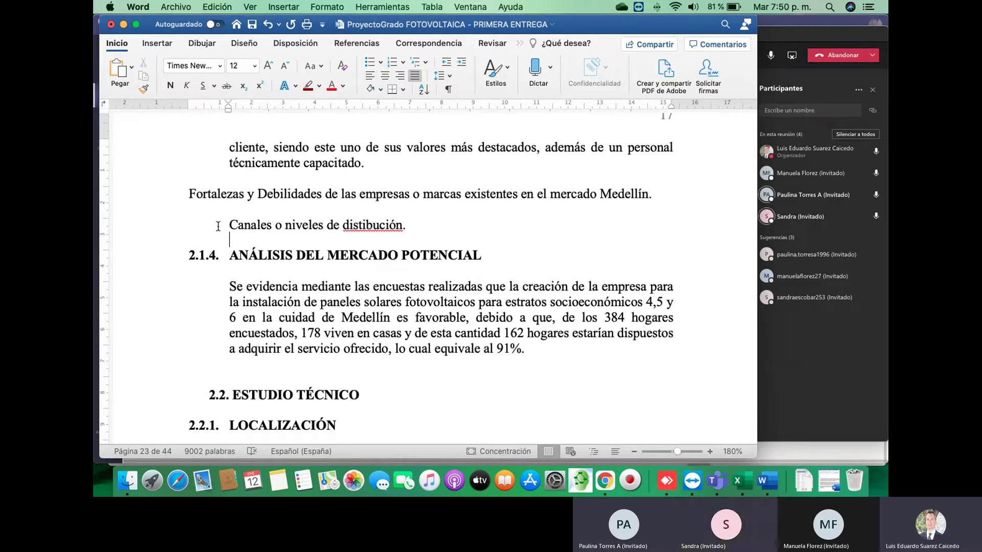
pyautogui.rightClick(366, 226)
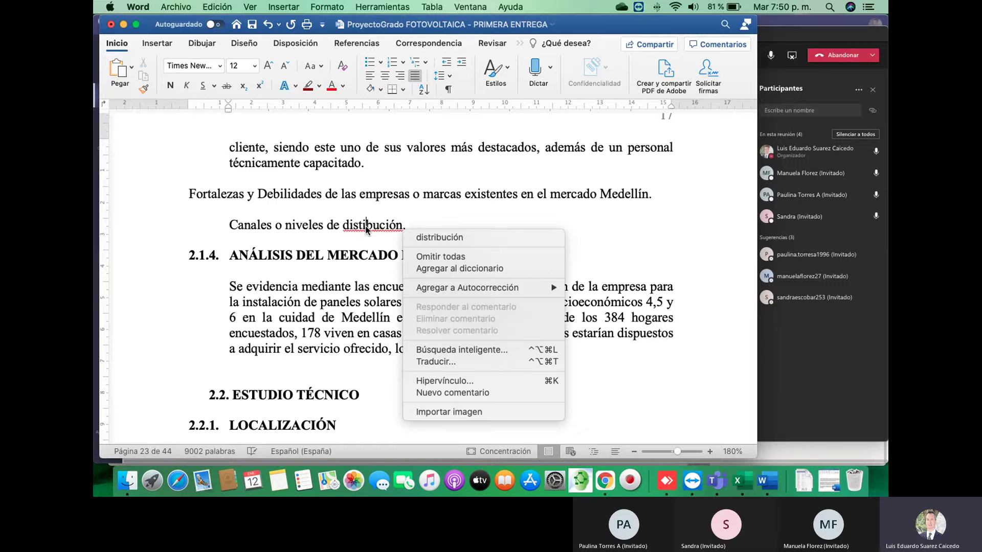
pyautogui.click(447, 236)
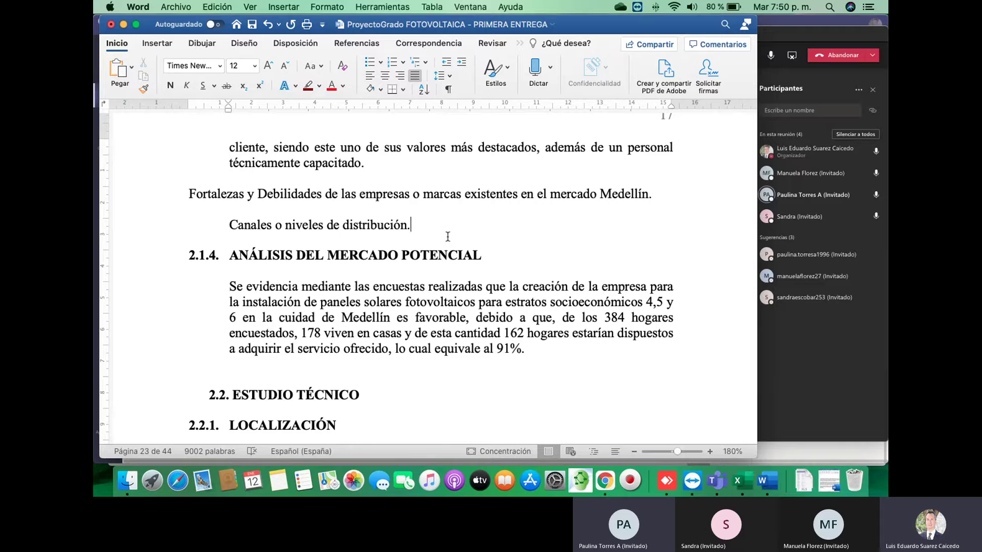
# - Extend the distribution channels note above section 2.1.4 with "Forma en que se llega al cliente final a partir de estrategias"
pyautogui.write('For')
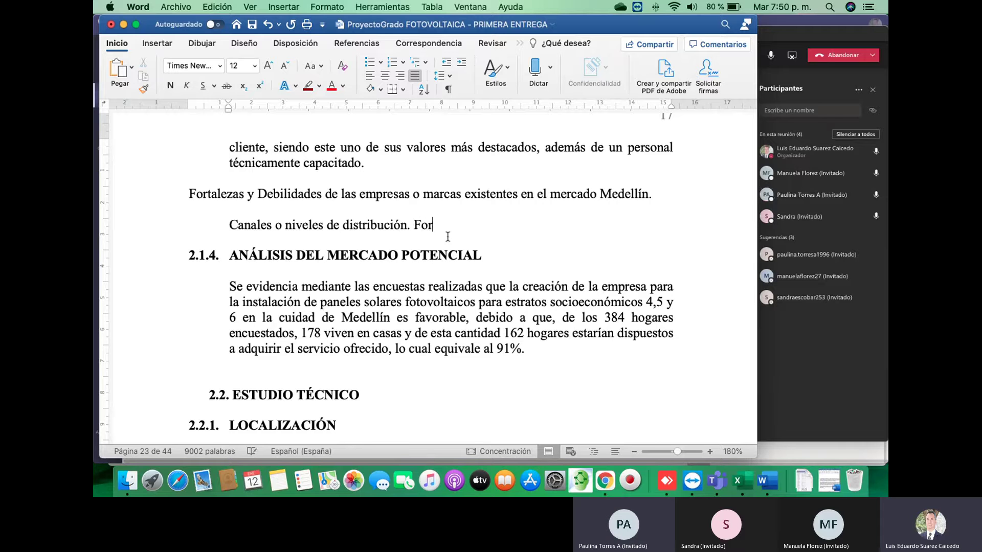
pyautogui.write('ma en que se ')
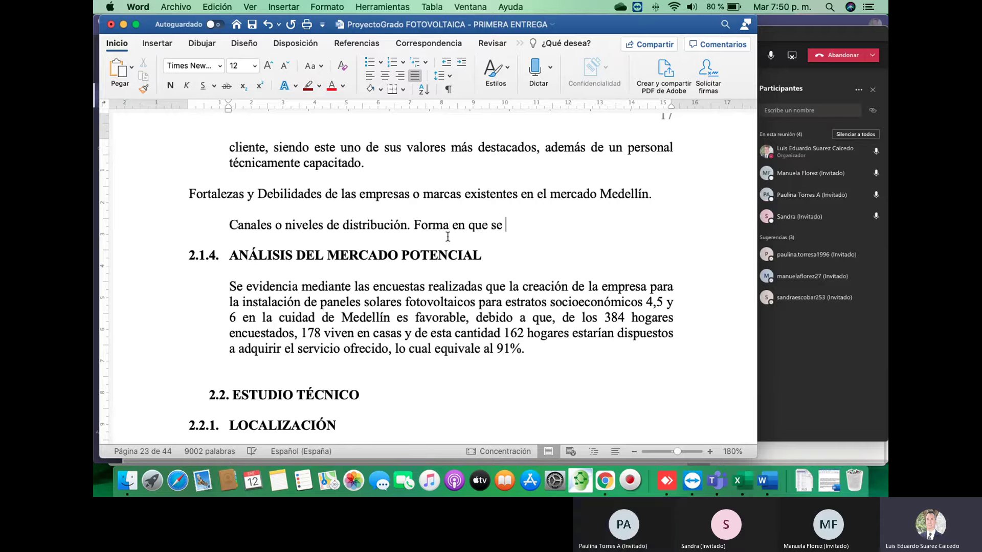
pyautogui.write('ell')
pyautogui.write('lleg')
pyautogui.press('BackSpace')
pyautogui.press('BackSpace')
pyautogui.press('BackSpace')
pyautogui.press('BackSpace')
pyautogui.press('BackSpace')
pyautogui.write('lleg')
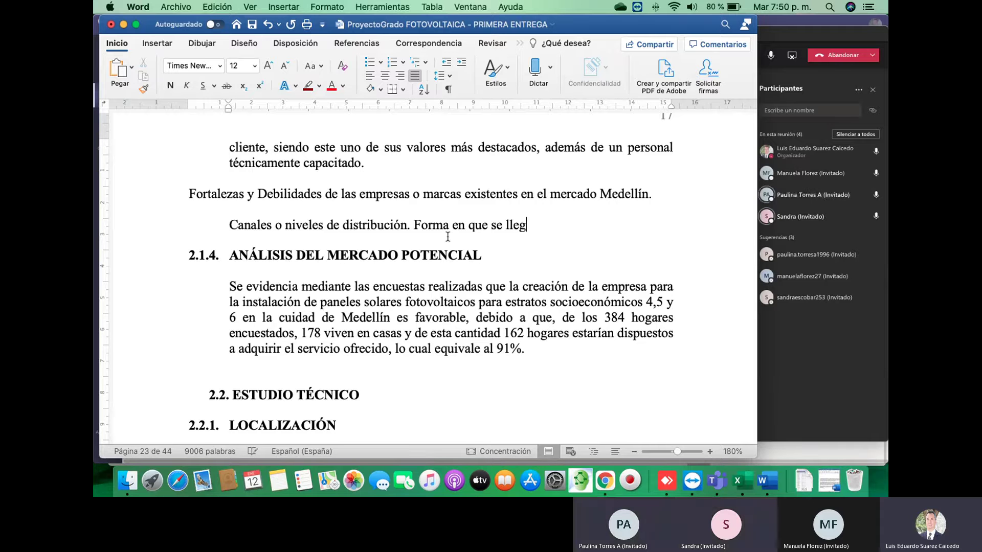
pyautogui.write('a al clien')
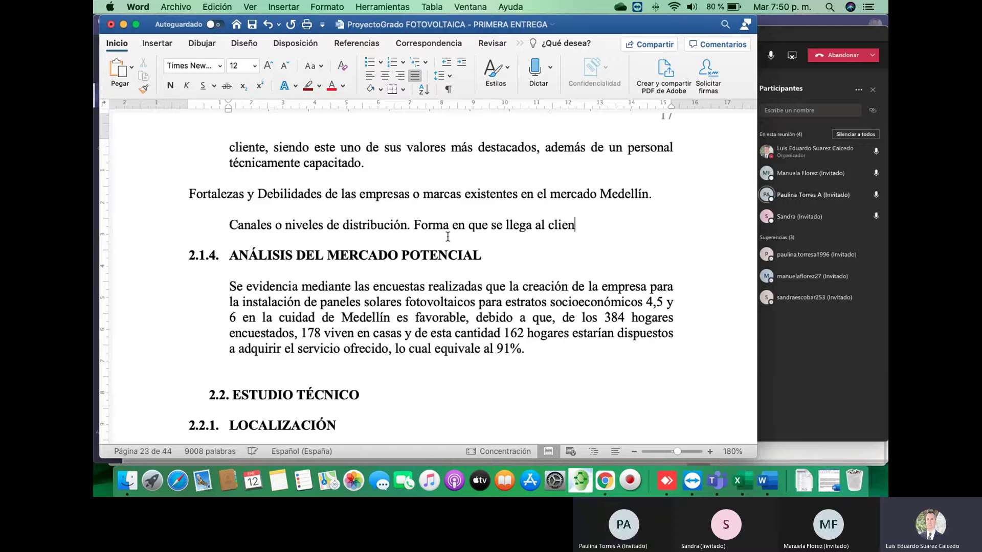
pyautogui.write('te final ')
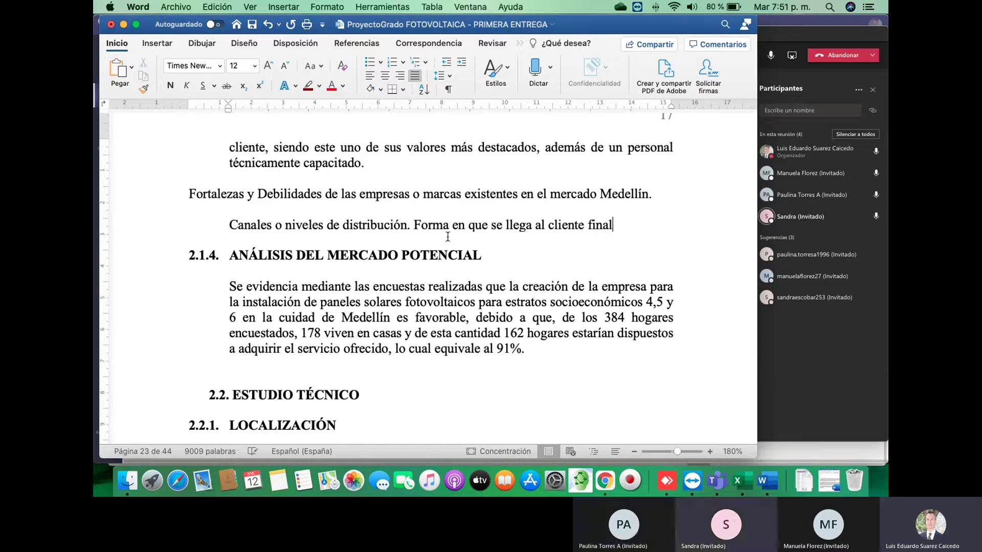
pyautogui.write('a part')
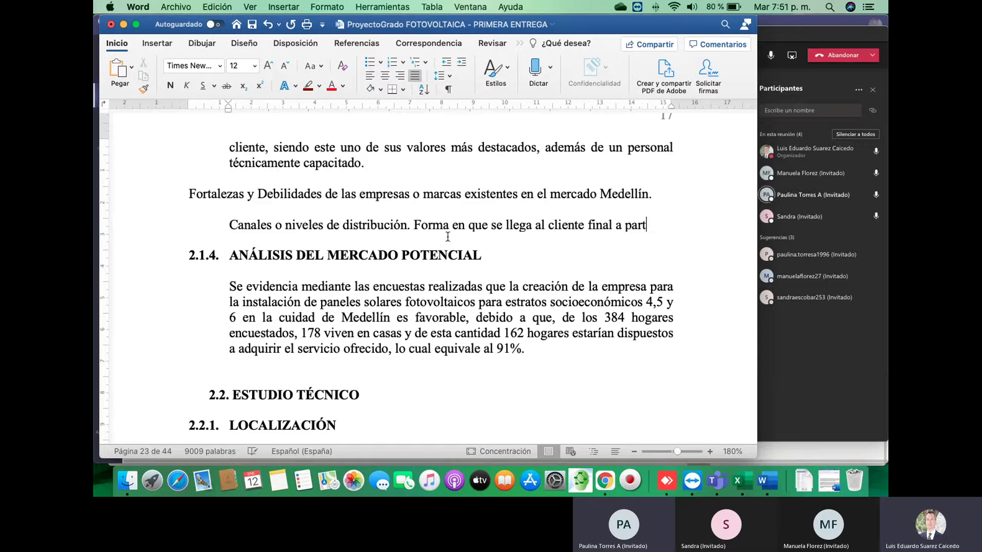
pyautogui.write('ir de')
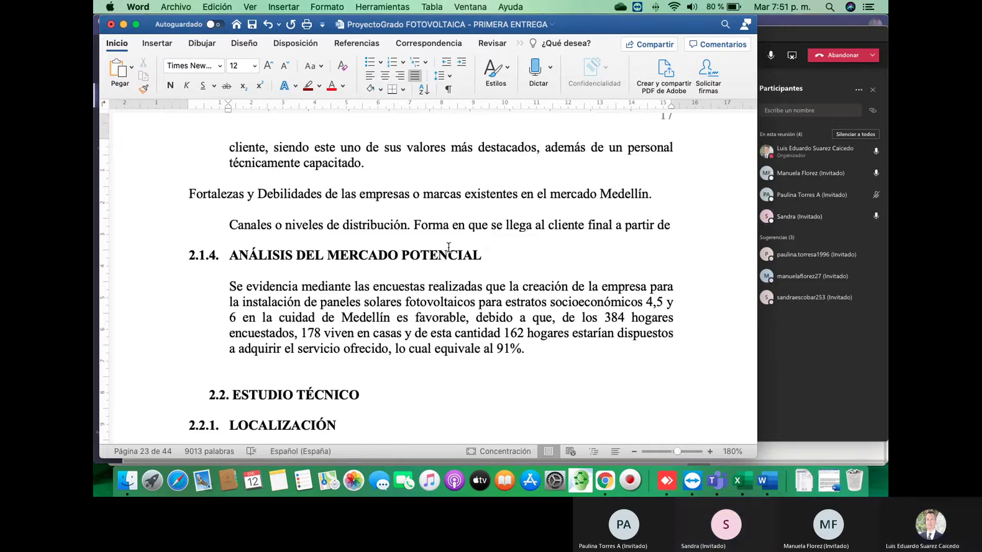
pyautogui.write('estrategias')
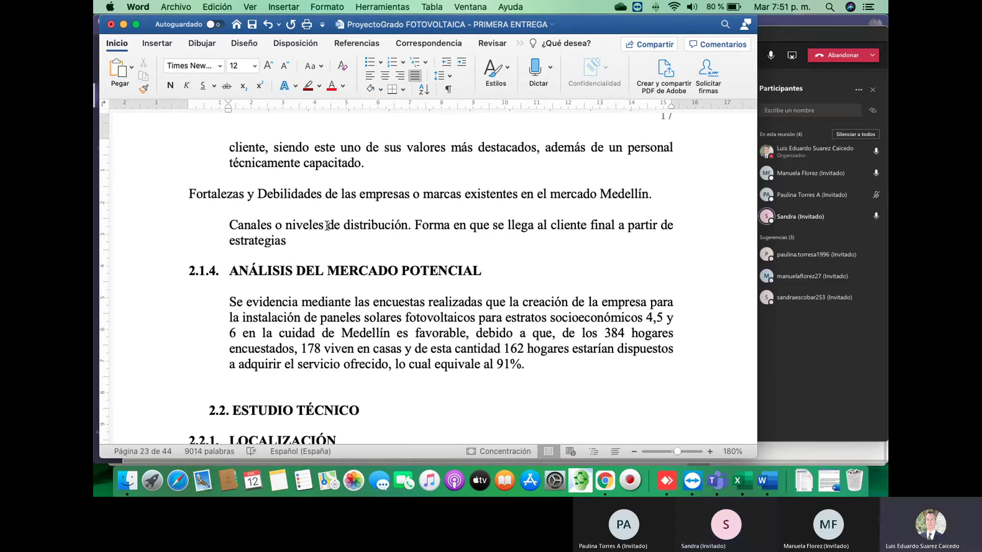
# - Remove the words "o niveles" from the note so it begins "Canales de distribución."
pyautogui.moveTo(329, 225); pyautogui.dragTo(276, 225)
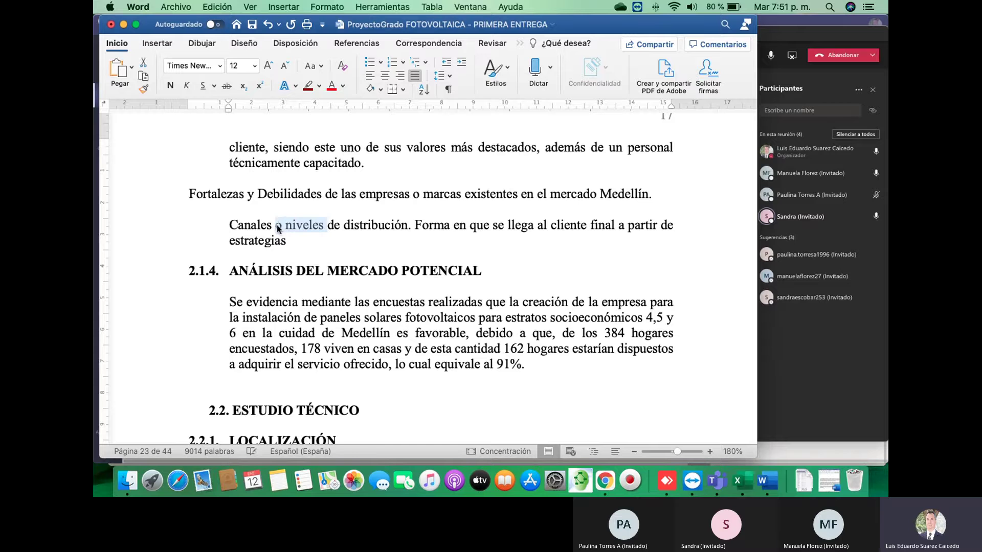
pyautogui.press('BackSpace')
pyautogui.press('BackSpace')
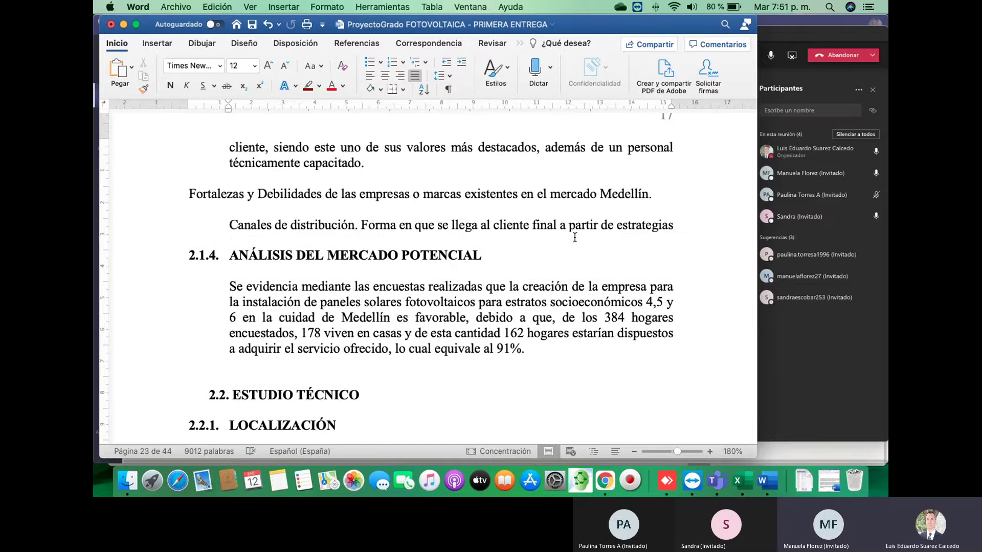
# - Finish the last sentence of the distribution channels note with "de mercadeo."
pyautogui.click(681, 225)
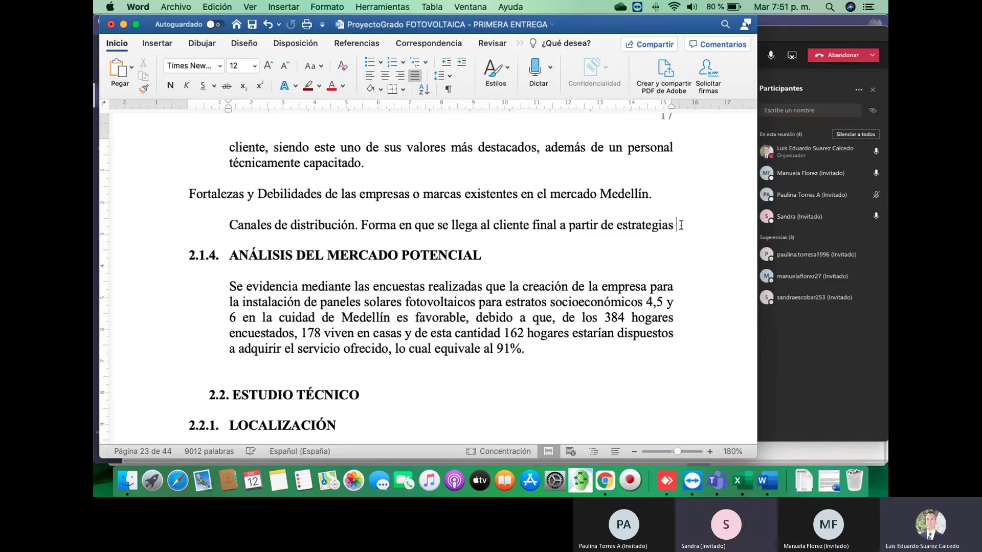
pyautogui.write('de mercad')
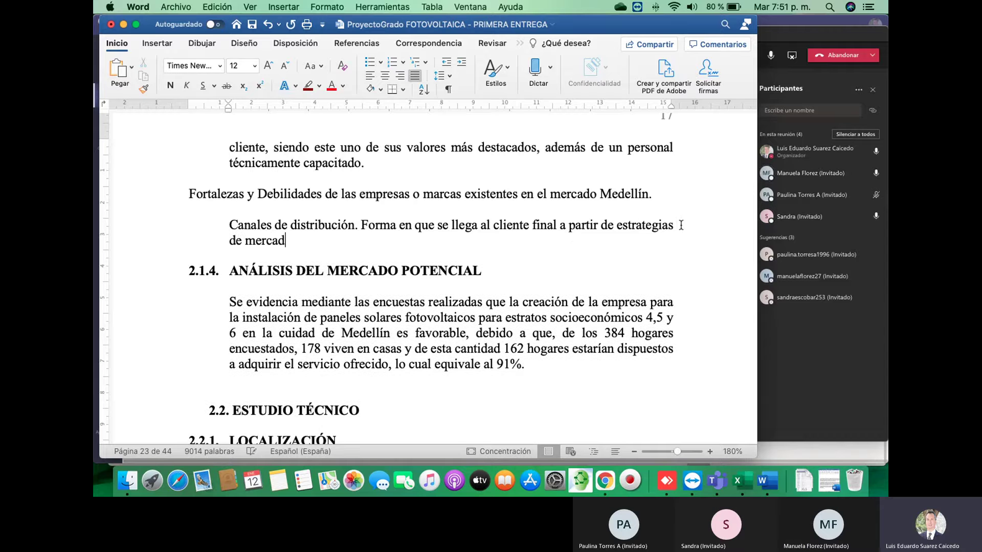
pyautogui.write('eo.')
# - Colour the closing words "estrategias de mercadeo." of the distribution channels note red
pyautogui.click(617, 225)
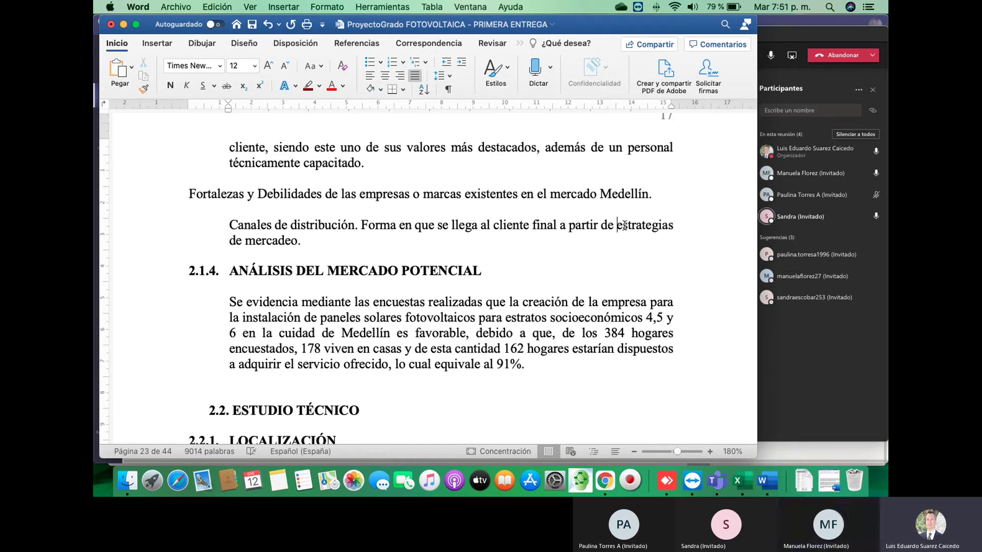
pyautogui.moveTo(623, 225); pyautogui.dragTo(661, 225)
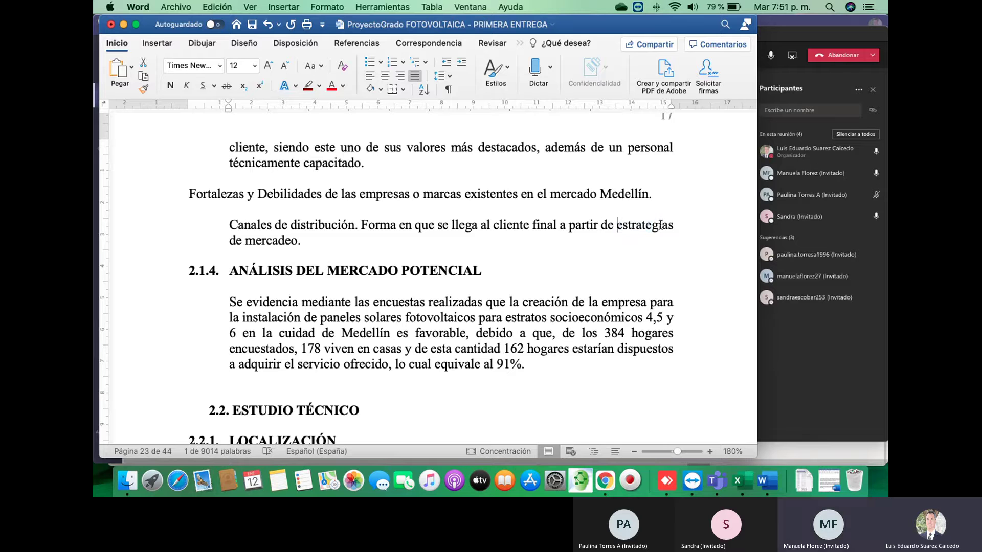
pyautogui.hotkey('shift', 'Right')
pyautogui.hotkey('shift', 'Right')
pyautogui.hotkey('shift', 'Right')
pyautogui.hotkey('shift', 'Right')
pyautogui.hotkey('shift', 'Right')
pyautogui.hotkey('shift', 'Right')
pyautogui.hotkey('shift', 'Right')
pyautogui.hotkey('shift', 'Right')
pyautogui.hotkey('shift', 'Right')
pyautogui.hotkey('shift', 'Right')
pyautogui.hotkey('shift', 'Right')
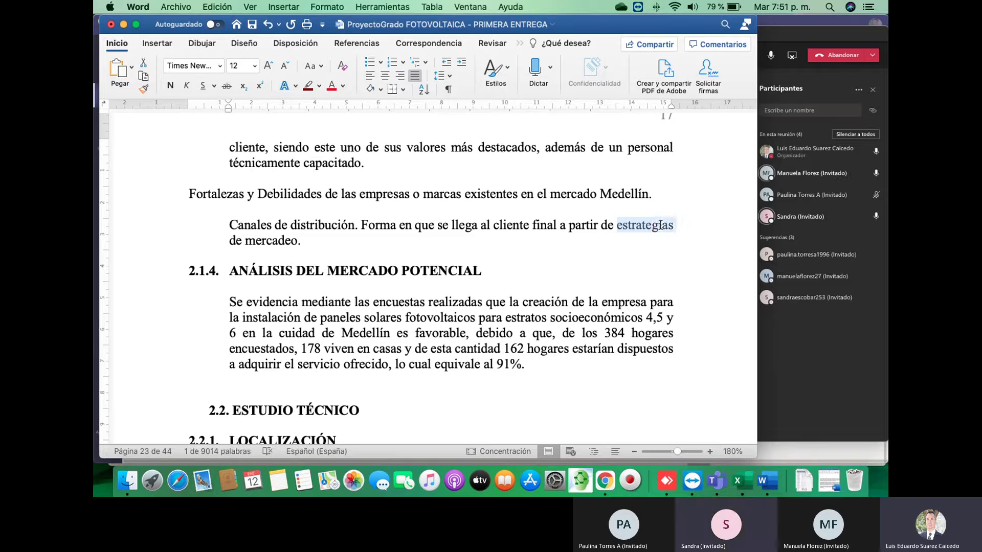
pyautogui.hotkey('shift', 'Right')
pyautogui.hotkey('shift', 'Right')
pyautogui.hotkey('shift', 'Right')
pyautogui.hotkey('shift', 'Right')
pyautogui.hotkey('shift', 'Right')
pyautogui.hotkey('shift', 'Right')
pyautogui.hotkey('shift', 'Right')
pyautogui.hotkey('shift', 'Right')
pyautogui.hotkey('shift', 'Right')
pyautogui.hotkey('shift', 'Right')
pyautogui.hotkey('shift', 'Right')
pyautogui.hotkey('shift', 'Right')
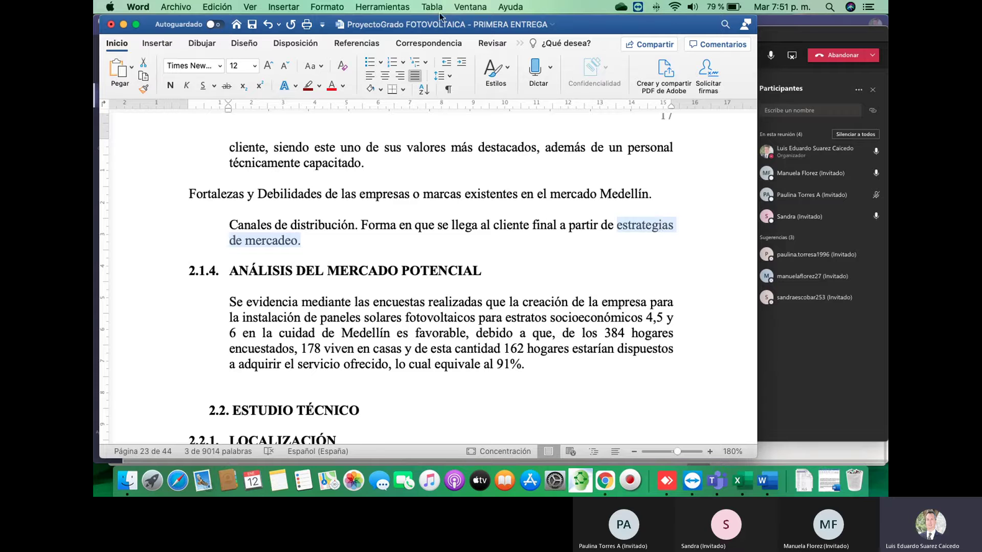
pyautogui.click(332, 90)
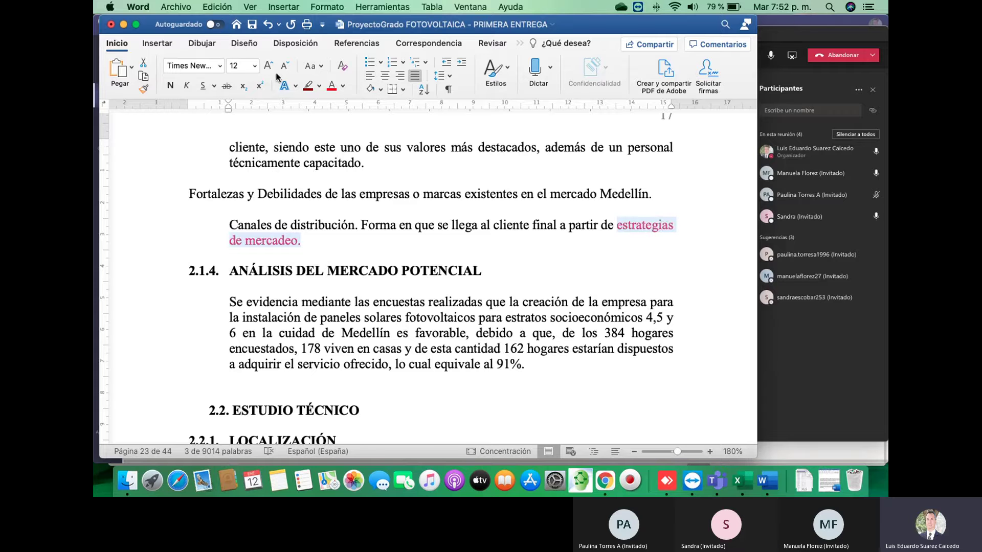
pyautogui.click(254, 65)
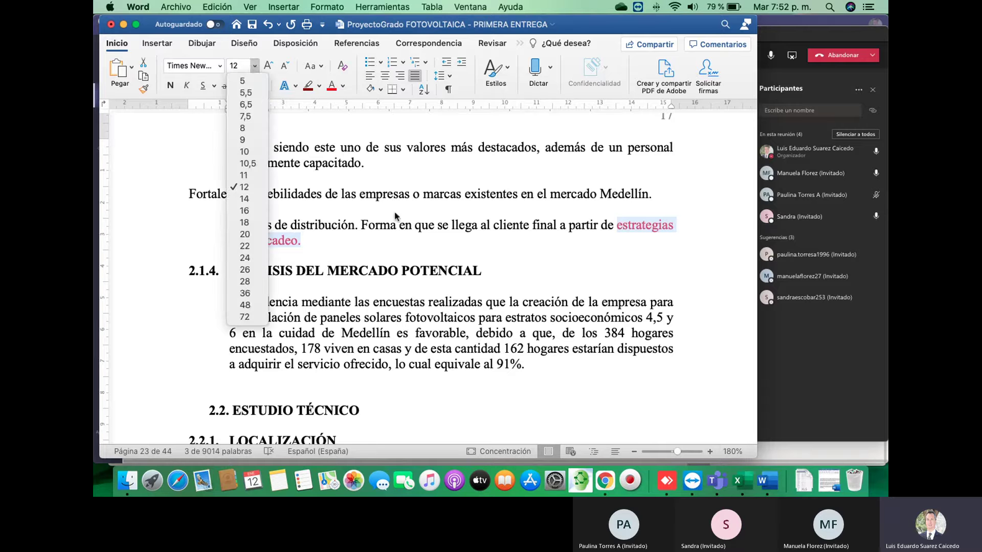
pyautogui.click(415, 243)
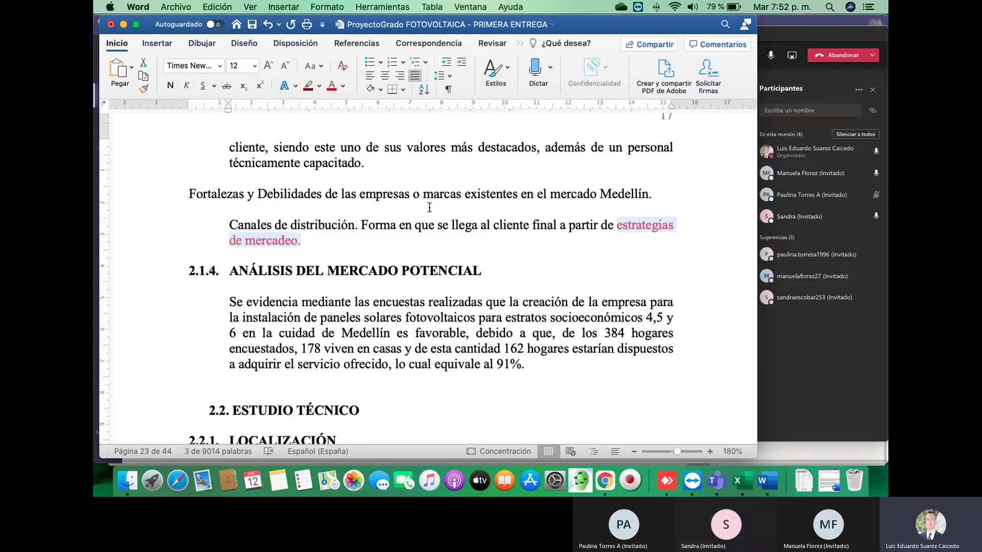
# - Append "Debería ser el valor agregado del proyecto para incursionar en el mercado." in red to the channels note, followed by a new line
pyautogui.click(321, 246)
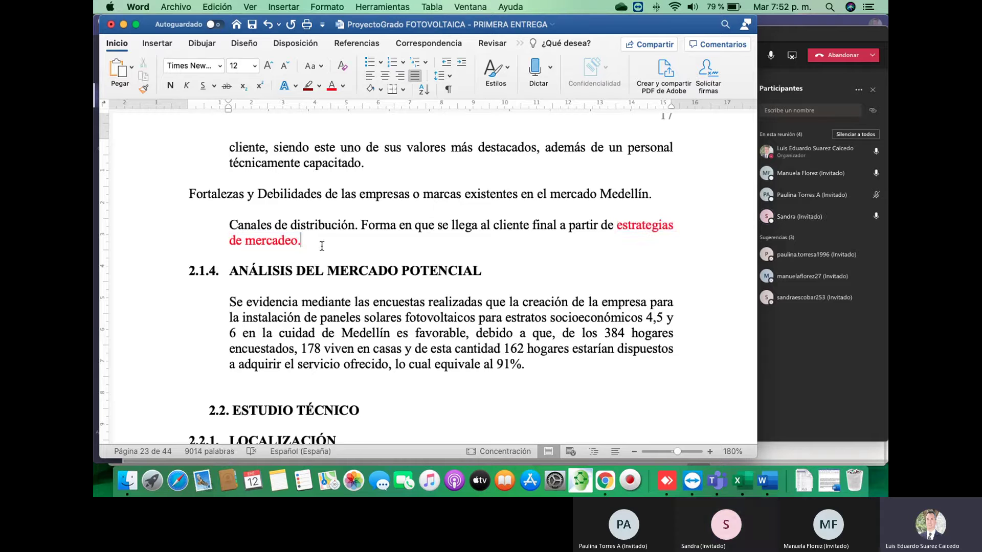
pyautogui.write('Debería ser el')
pyautogui.press('BackSpace')
pyautogui.press('BackSpace')
pyautogui.write('ser e')
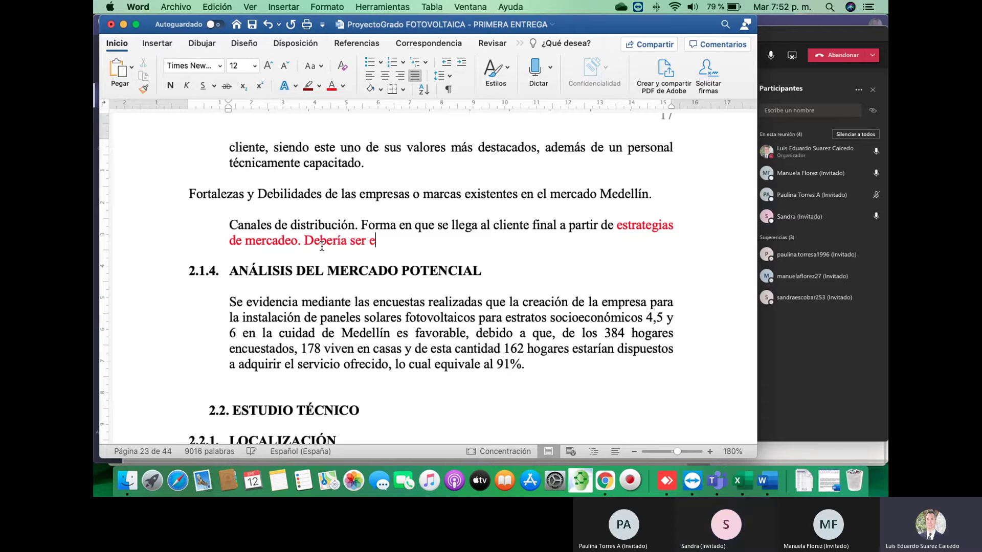
pyautogui.write('l valor agrega')
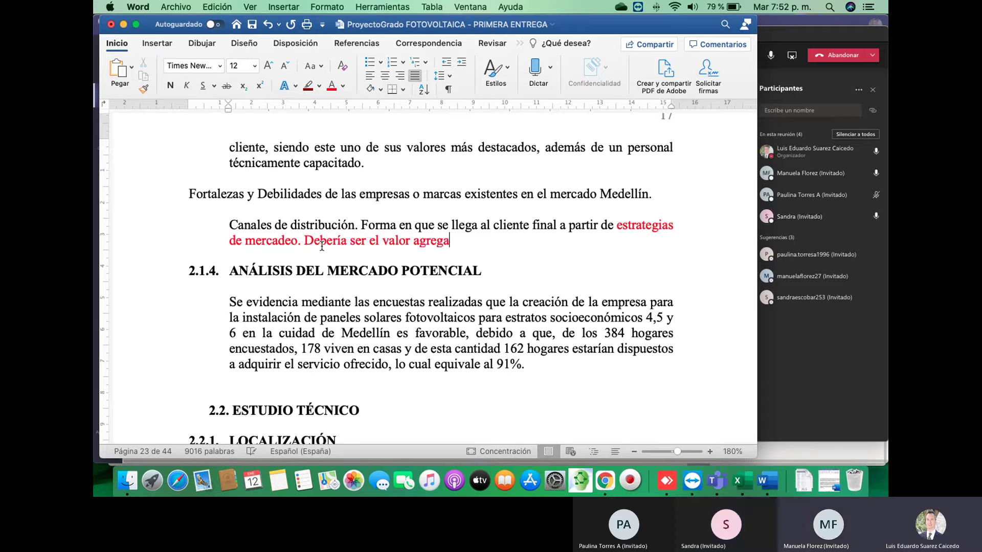
pyautogui.write('do del proye')
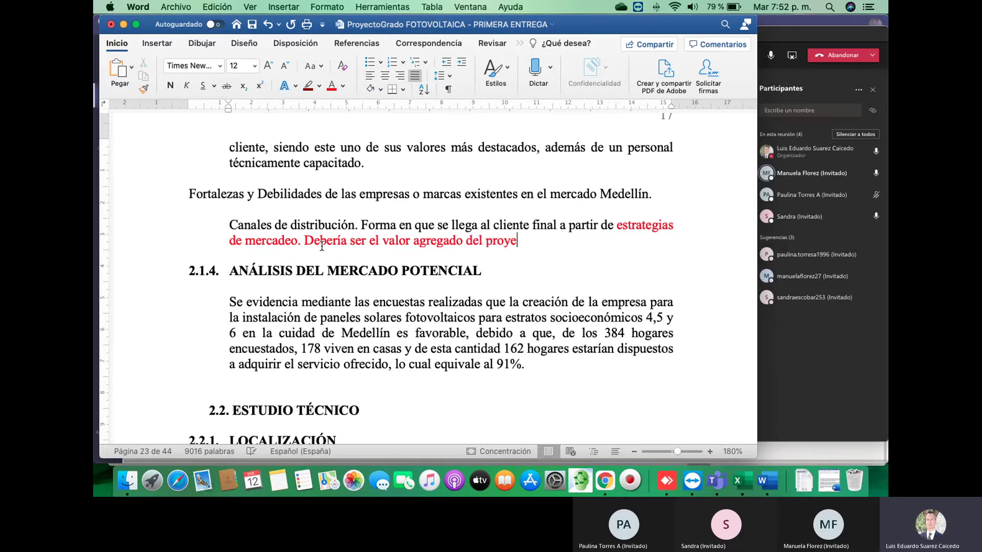
pyautogui.write('cto p')
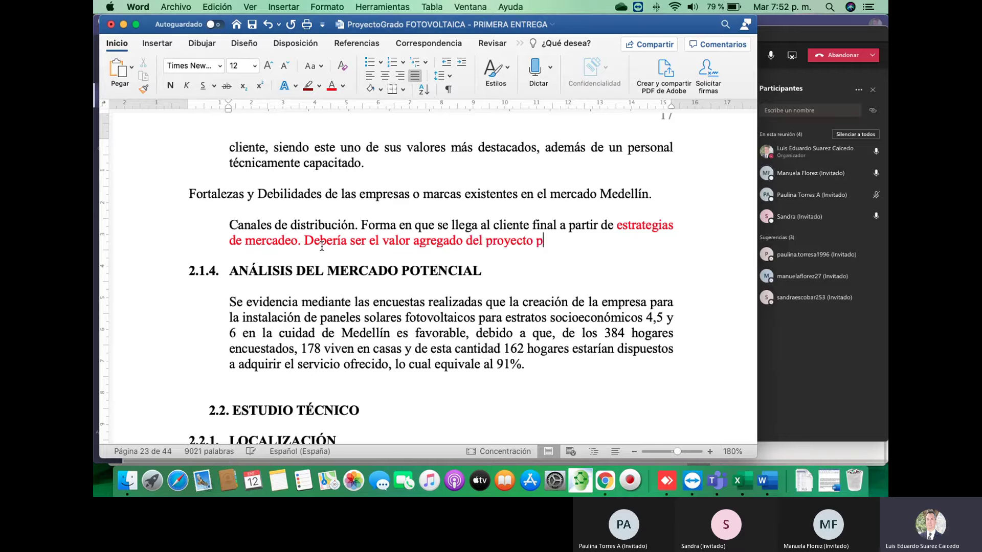
pyautogui.write('ara incur')
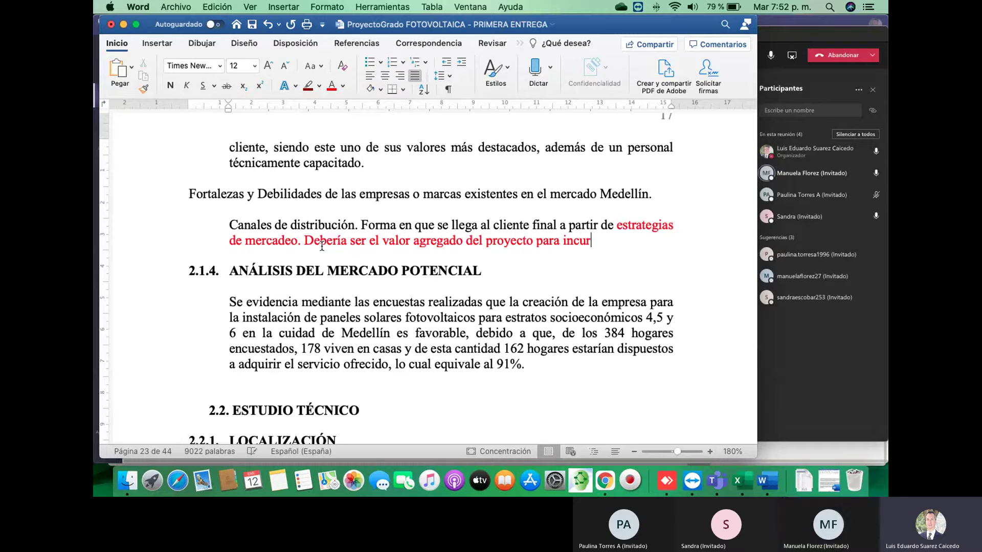
pyautogui.write('ison')
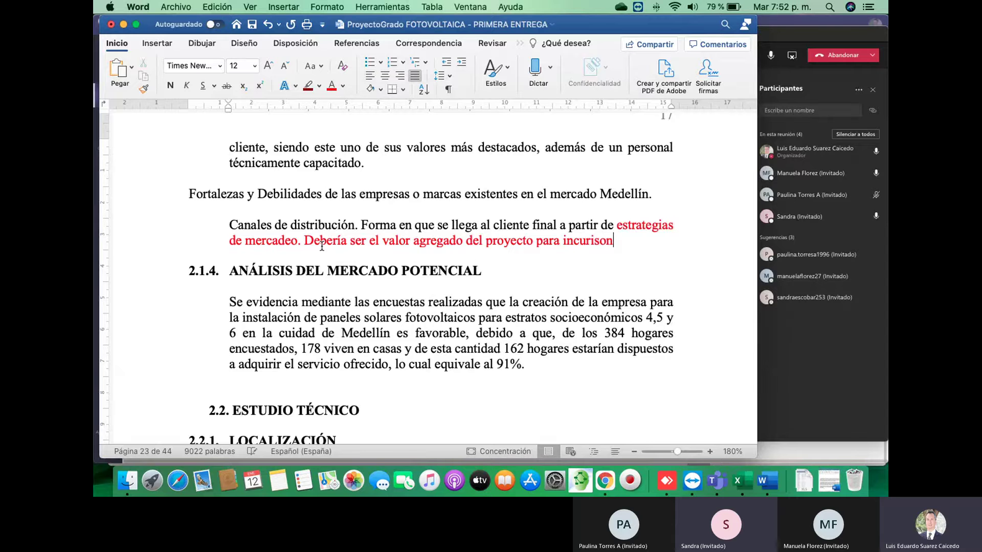
pyautogui.press('BackSpace')
pyautogui.press('BackSpace')
pyautogui.press('BackSpace')
pyautogui.press('BackSpace')
pyautogui.write('sionar en el mercado.')
pyautogui.press('Return')
# - Look over the potential market analysis in section 2.1.4, then review the survey results back to the purchase conditions chart in figure 11
pyautogui.scroll(-3, 565, 272)
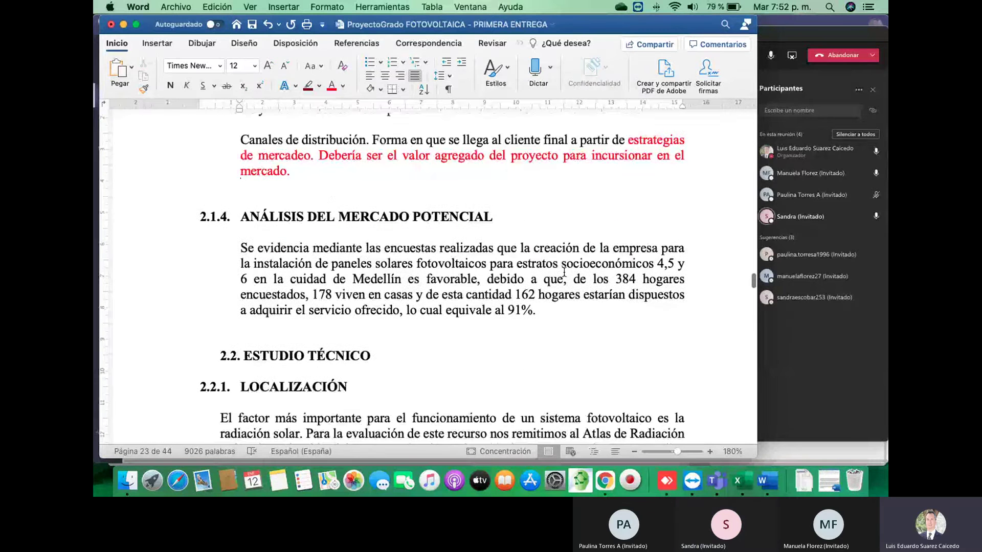
pyautogui.scroll(10, 564, 272)
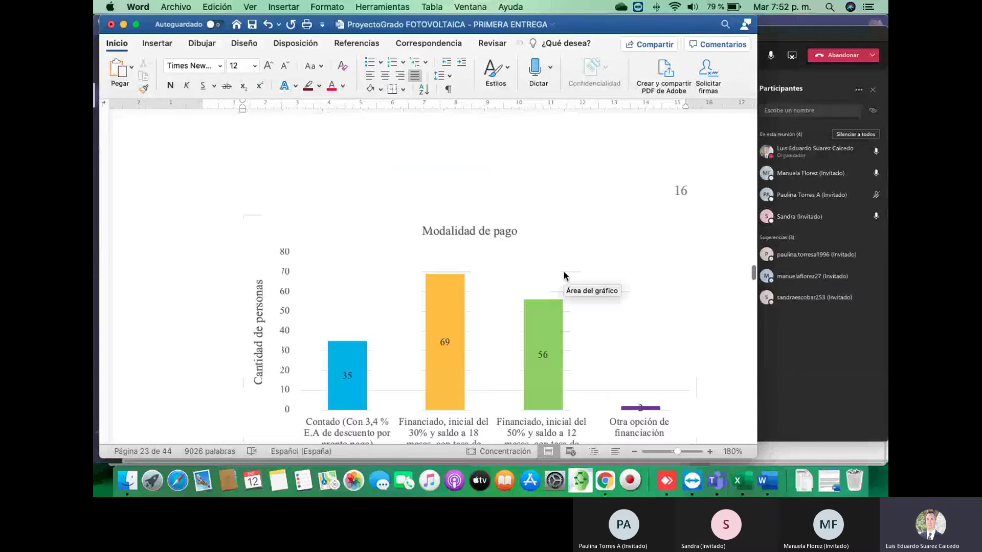
pyautogui.scroll(-4, 563, 272)
pyautogui.scroll(12, 563, 272)
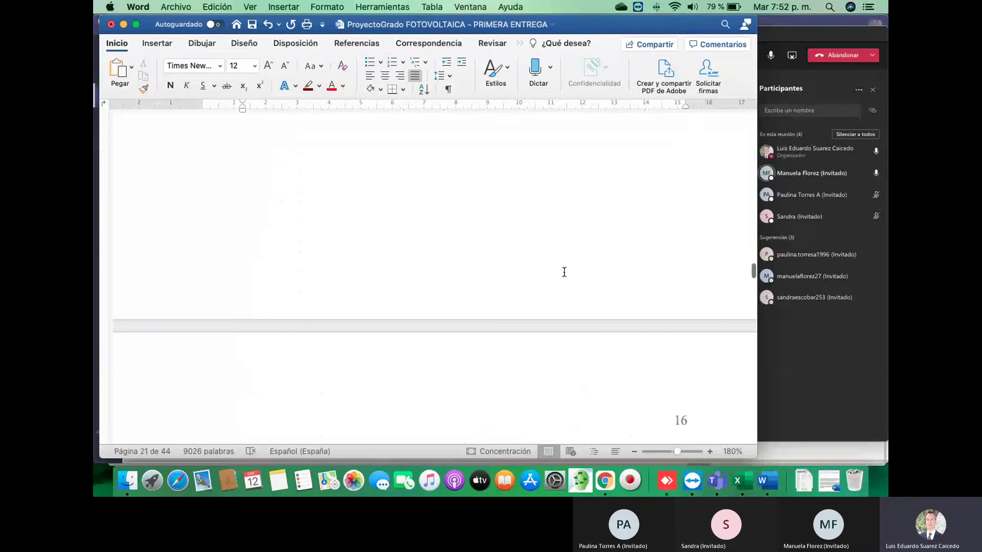
pyautogui.scroll(10, 564, 272)
pyautogui.scroll(20, 563, 275)
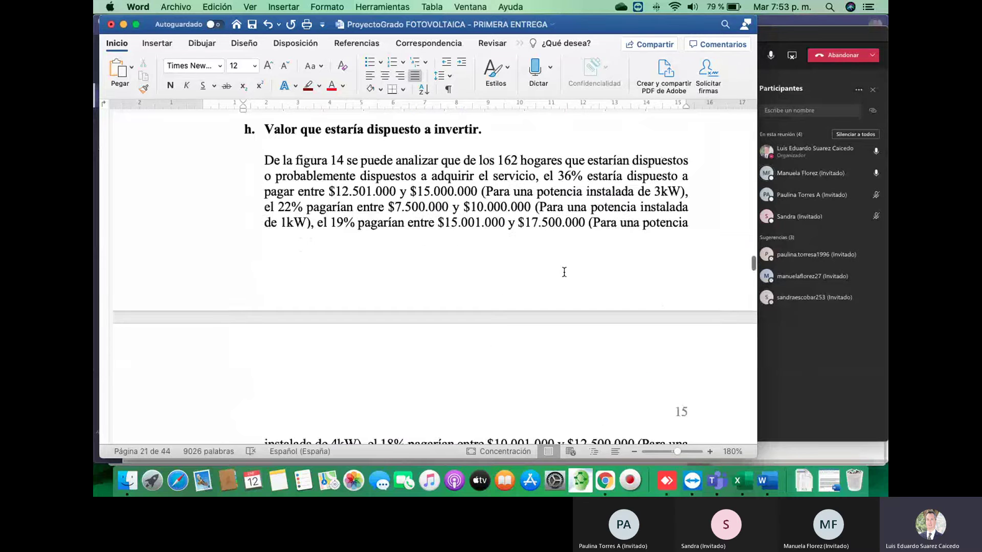
pyautogui.scroll(12, 563, 272)
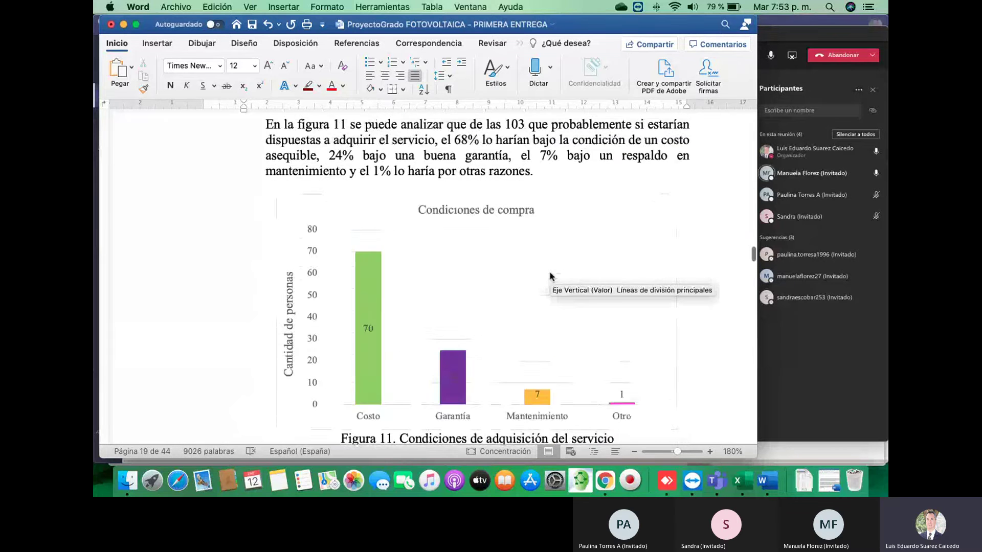
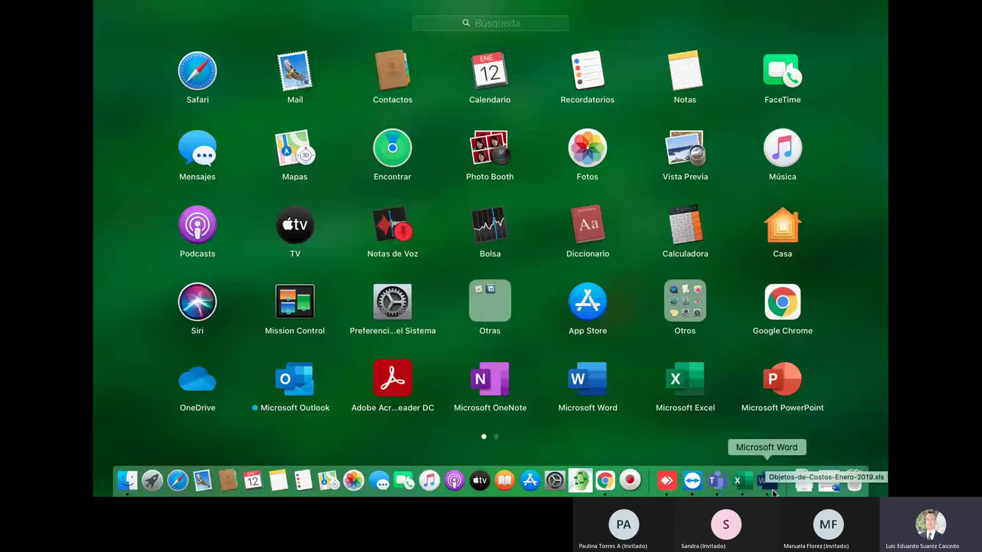
# - Browse the survey result figures in the thesis to find the chart on willingness to acquire the service, figure 10
pyautogui.scroll(5, 548, 354)
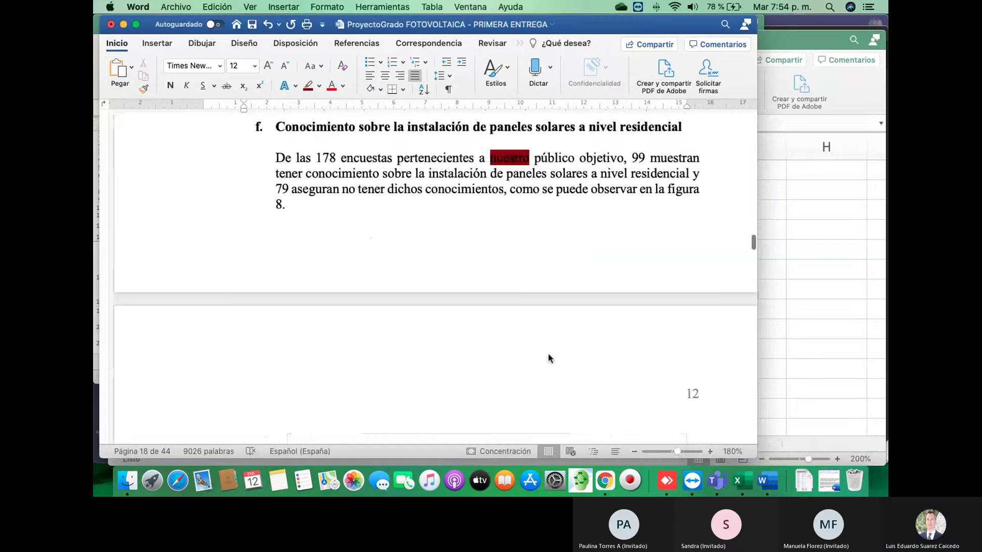
pyautogui.scroll(15, 548, 357)
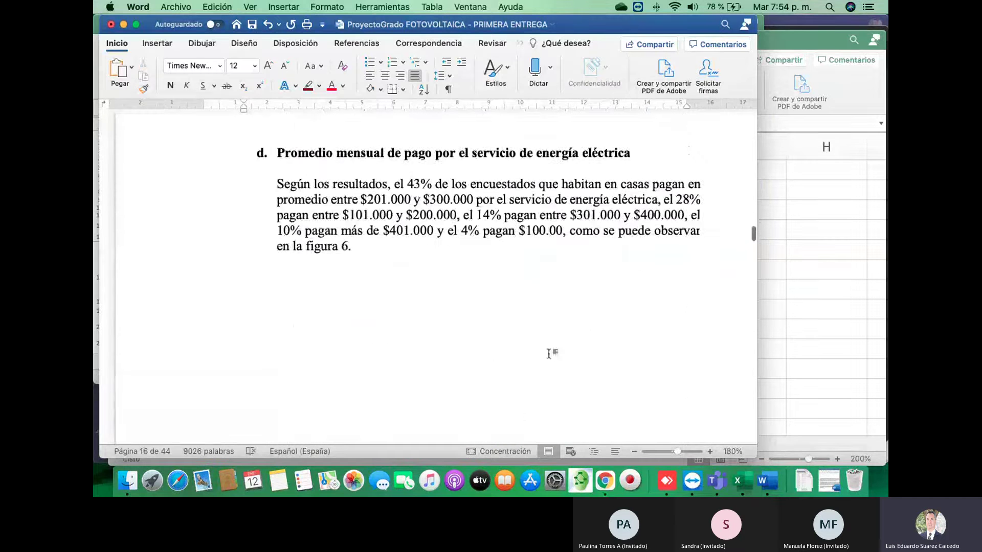
pyautogui.scroll(15, 548, 357)
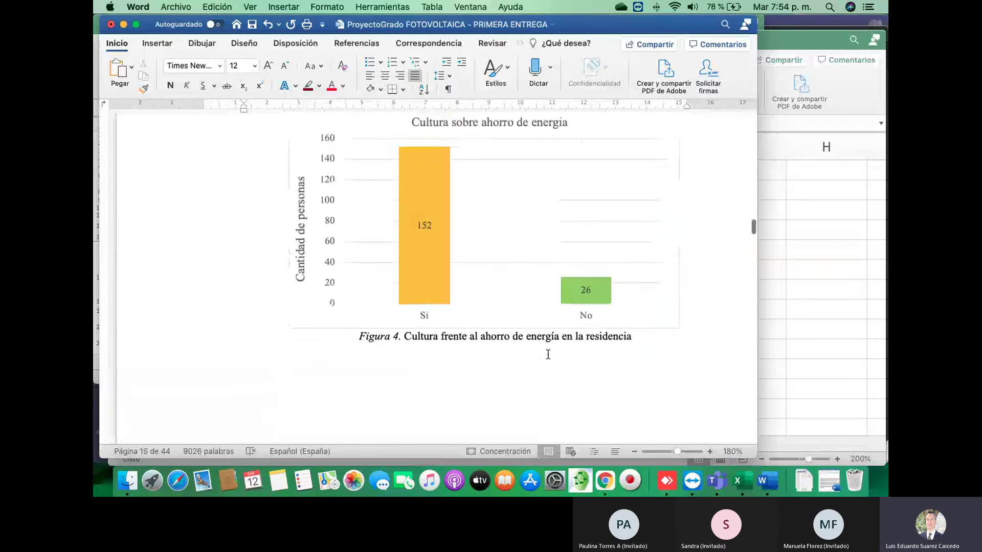
pyautogui.scroll(7, 548, 357)
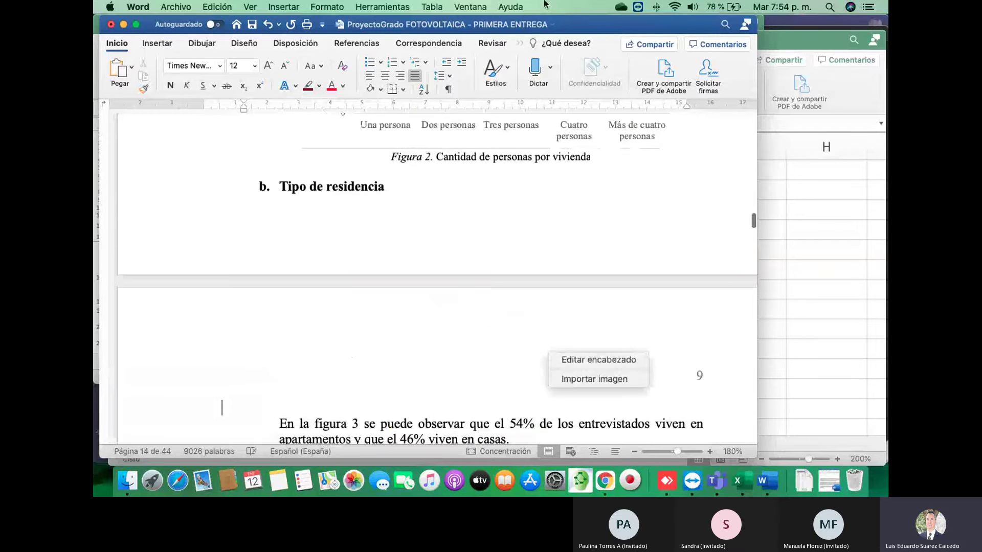
pyautogui.rightClick(495, 361)
pyautogui.click(399, 369)
pyautogui.scroll(-15, 399, 369)
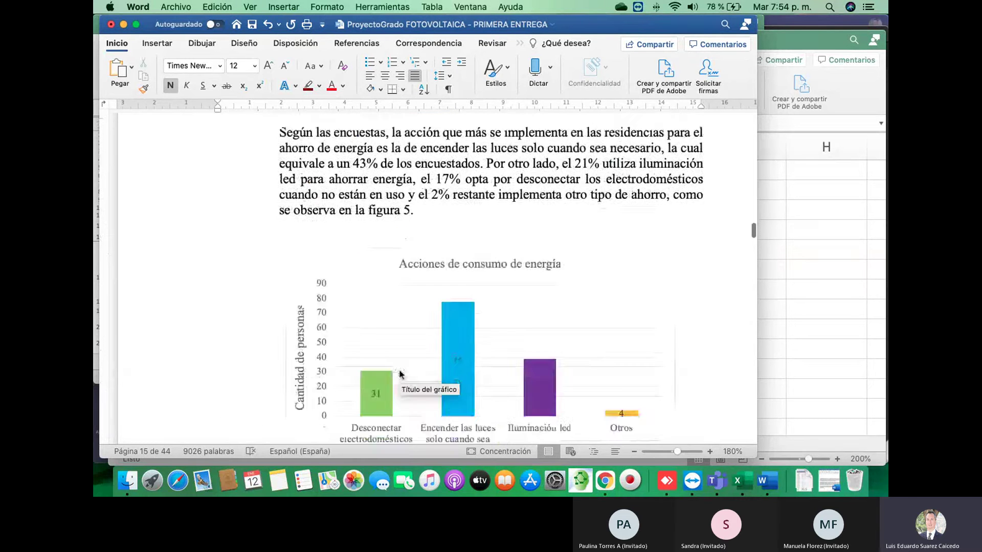
pyautogui.scroll(-20, 399, 374)
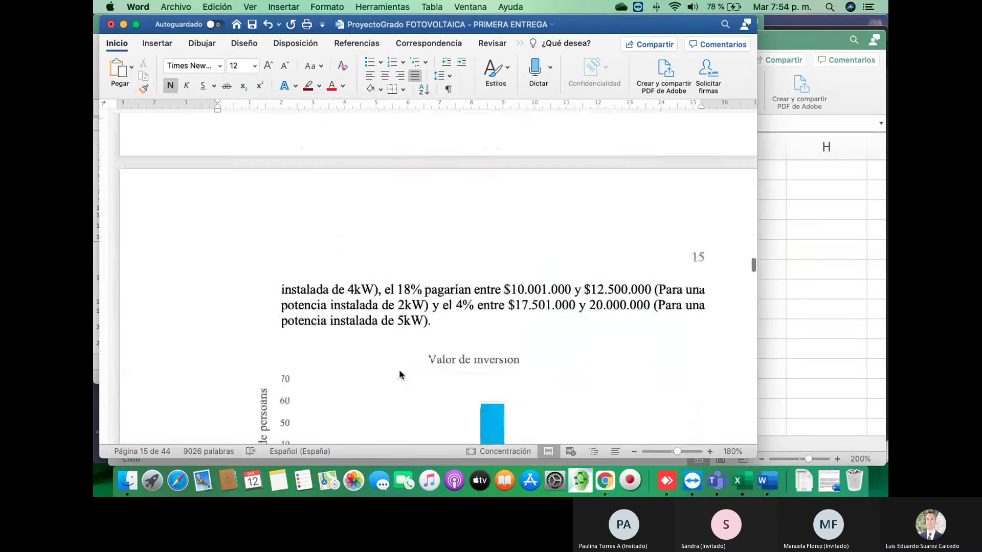
pyautogui.scroll(-20, 399, 374)
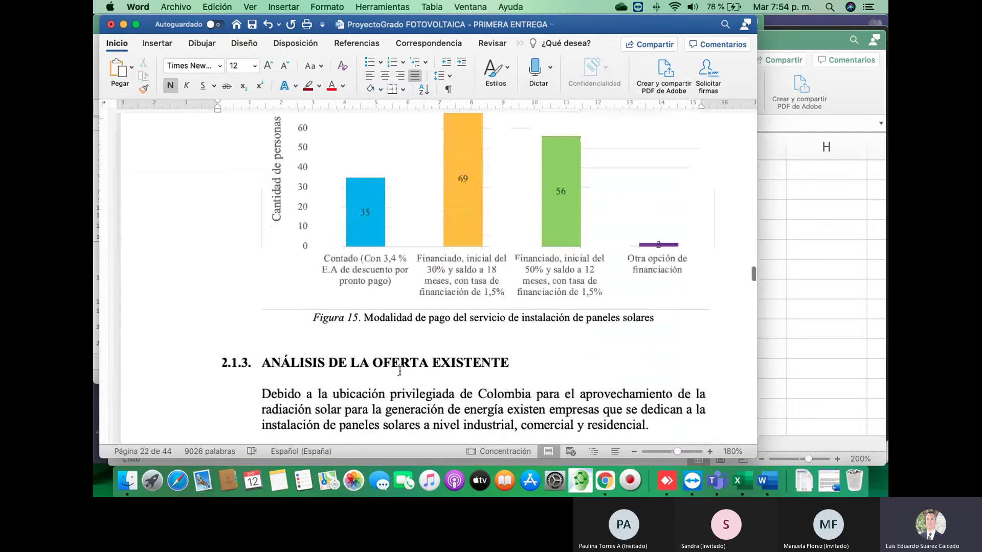
pyautogui.scroll(-5, 399, 371)
pyautogui.scroll(10, 399, 284)
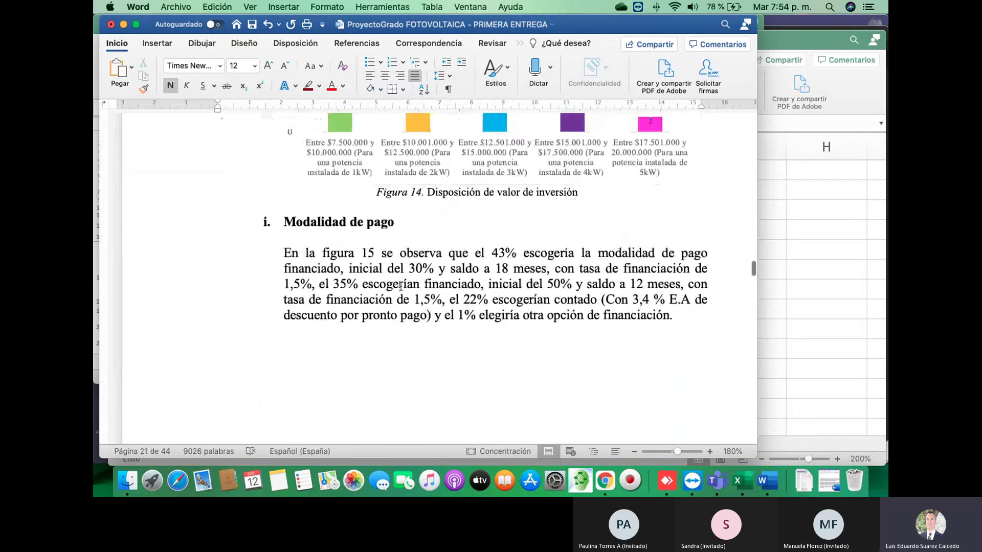
pyautogui.scroll(15, 400, 285)
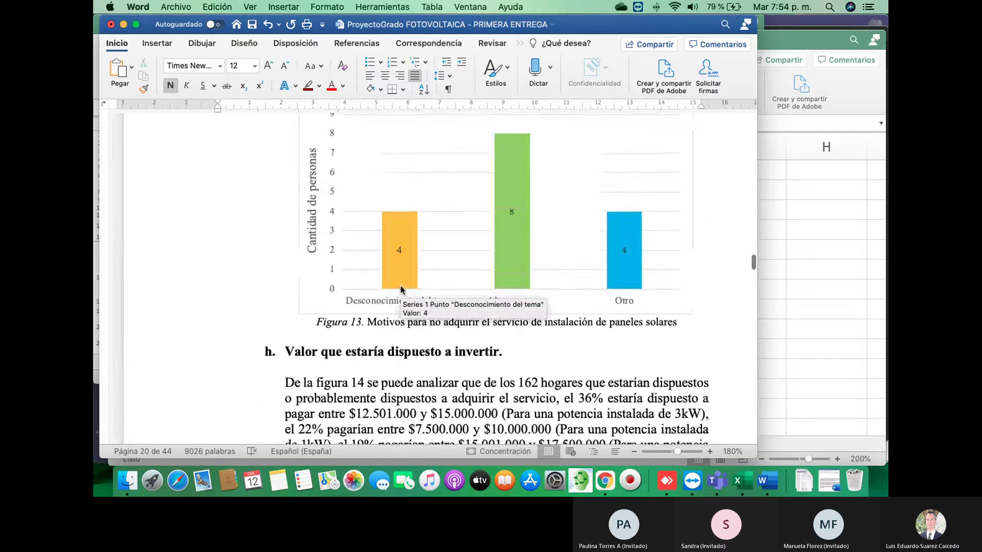
pyautogui.scroll(15, 400, 289)
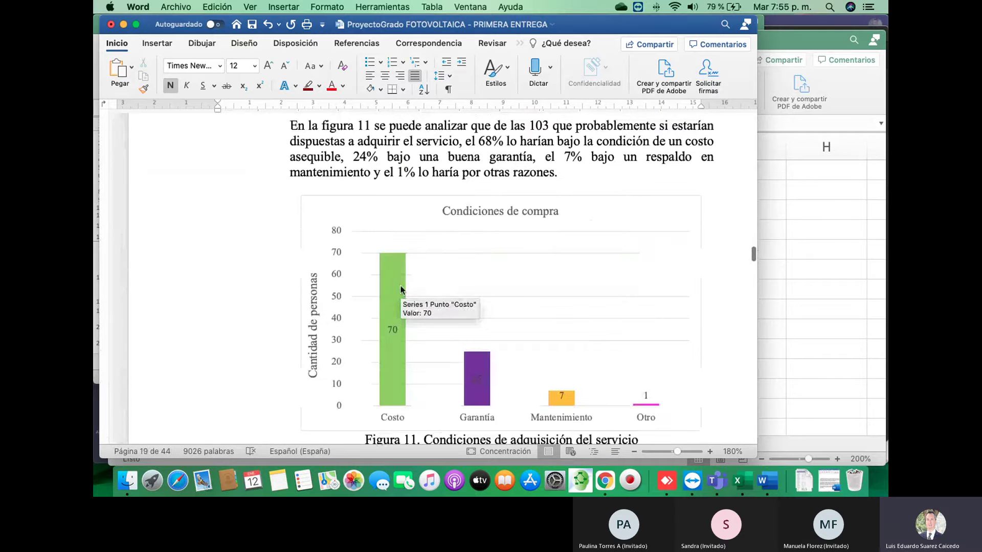
pyautogui.scroll(10, 401, 288)
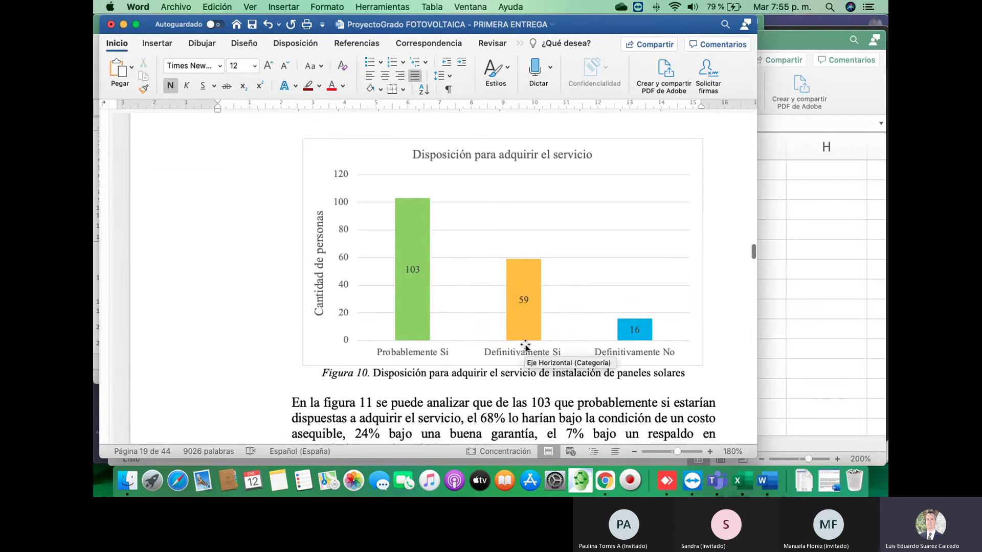
# - Switch to the Excel workbook and enter 162 in E13 and 59 in F13 on the "Inferencia estadística" row
pyautogui.press('F4')
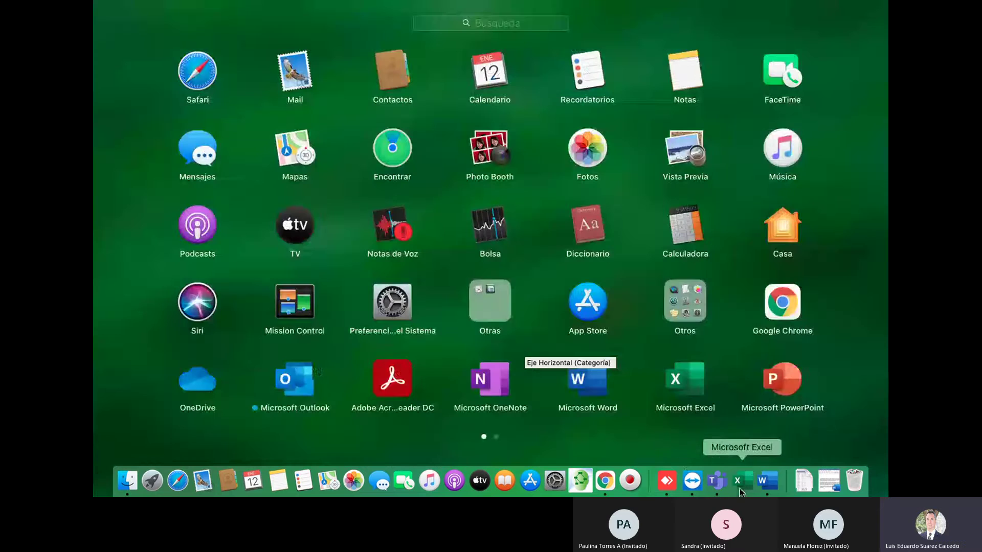
pyautogui.click(736, 481)
pyautogui.write('162')
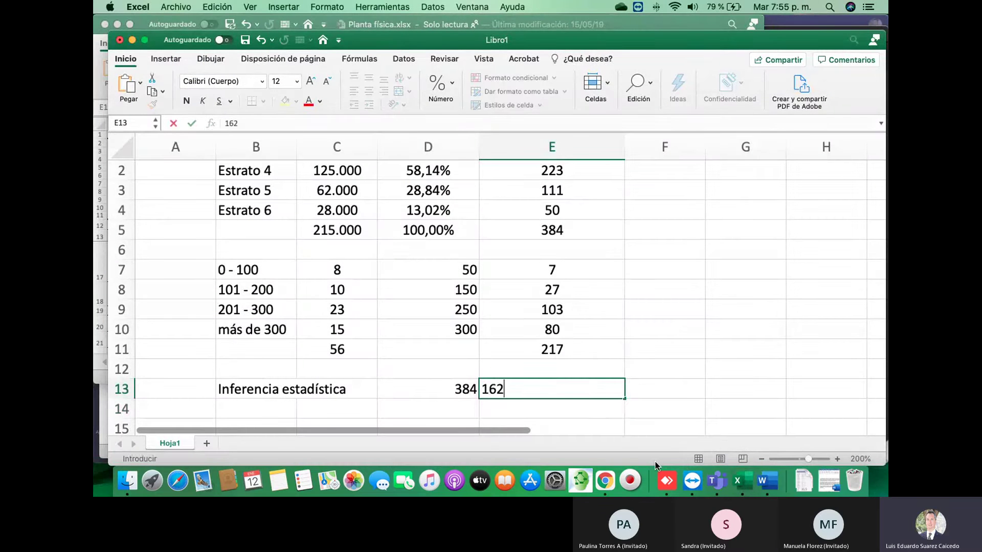
pyautogui.press('Return')
pyautogui.press('Up')
pyautogui.press('Right')
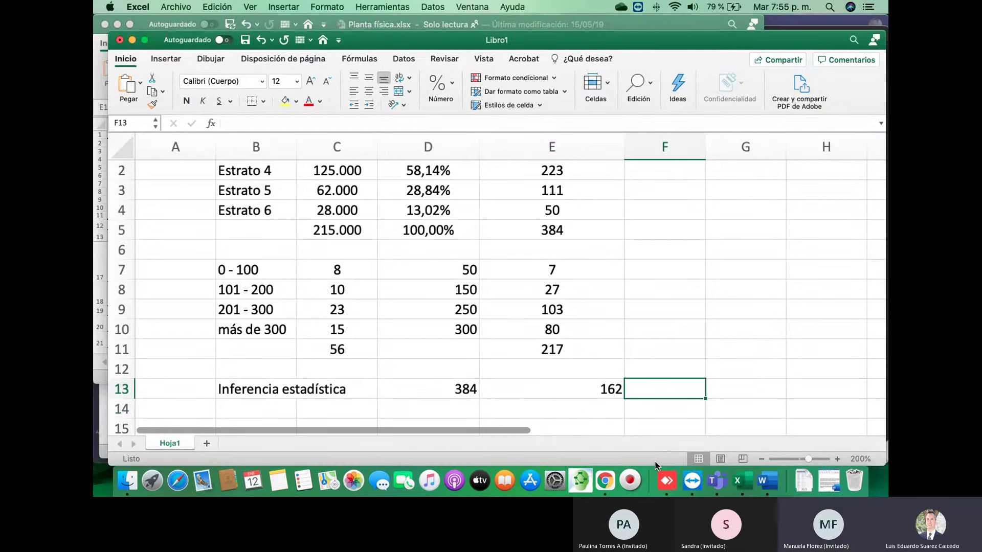
pyautogui.write('59')
pyautogui.press('Return')
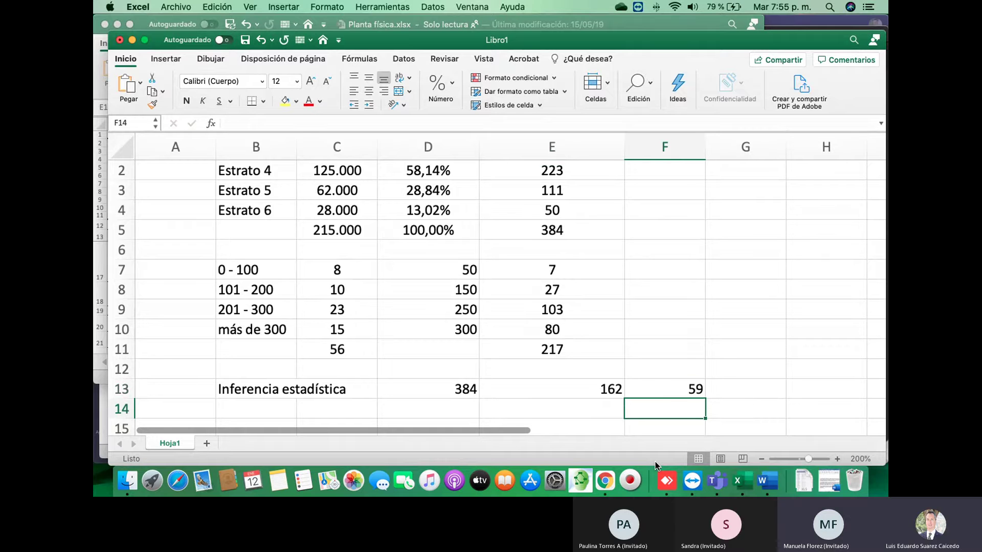
# - Enter the formula =E13/D13 in cell E14 to calculate the share of the sample willing to acquire the service
pyautogui.press('Left')
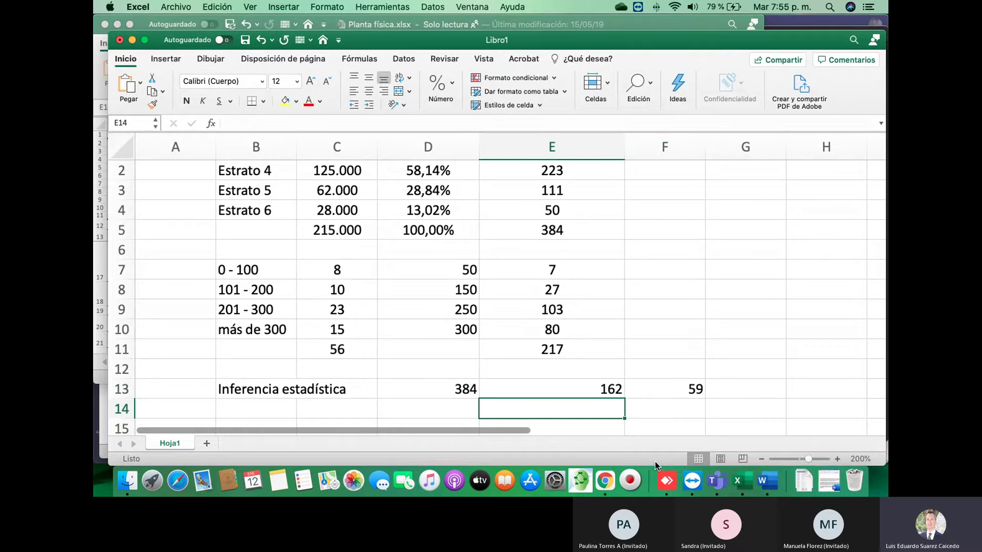
pyautogui.write('=')
pyautogui.press('Up')
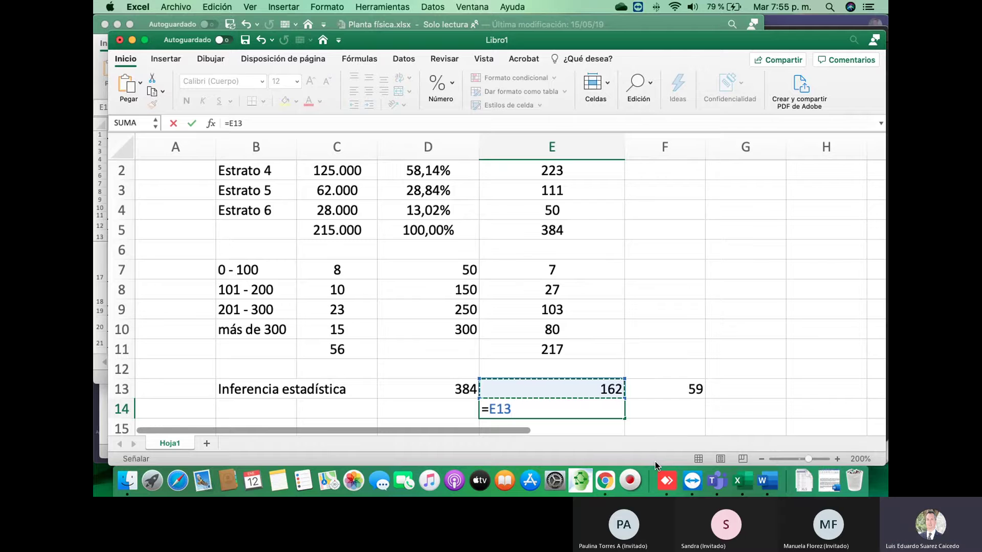
pyautogui.write('/')
pyautogui.press('Up')
pyautogui.press('Left')
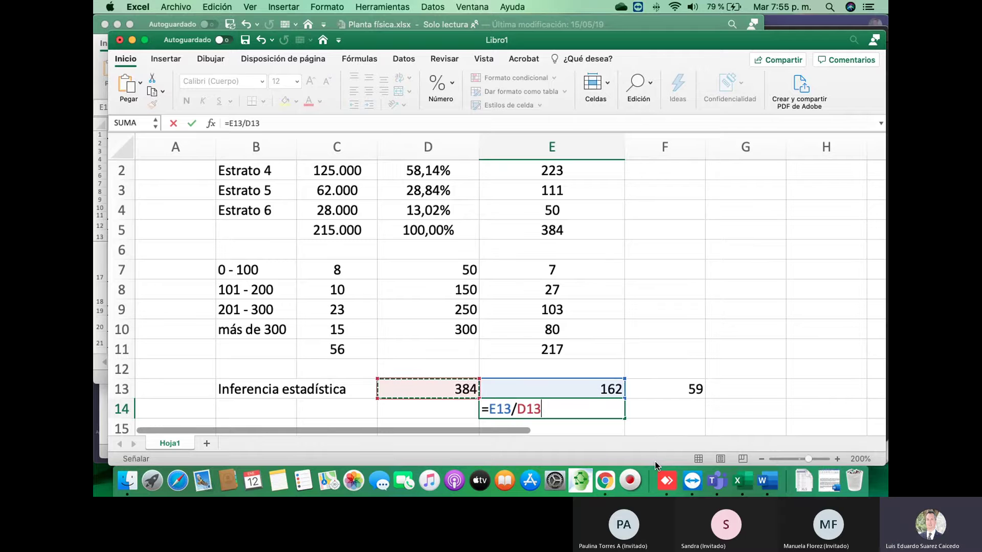
pyautogui.press('Return')
# - Format cell E14 as a percentage with two decimal places
pyautogui.press('Up')
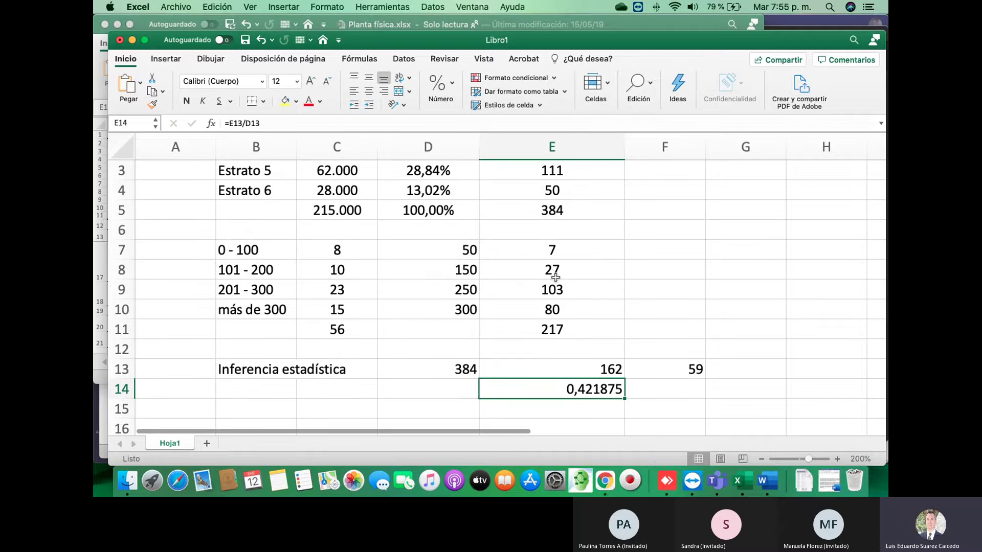
pyautogui.click(440, 87)
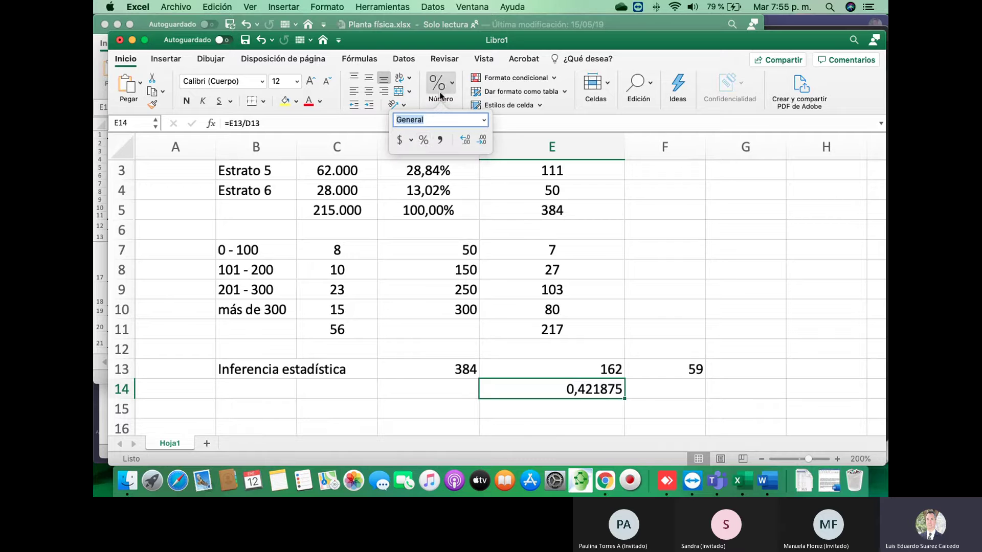
pyautogui.click(423, 140)
pyautogui.click(465, 140)
pyautogui.click(465, 140)
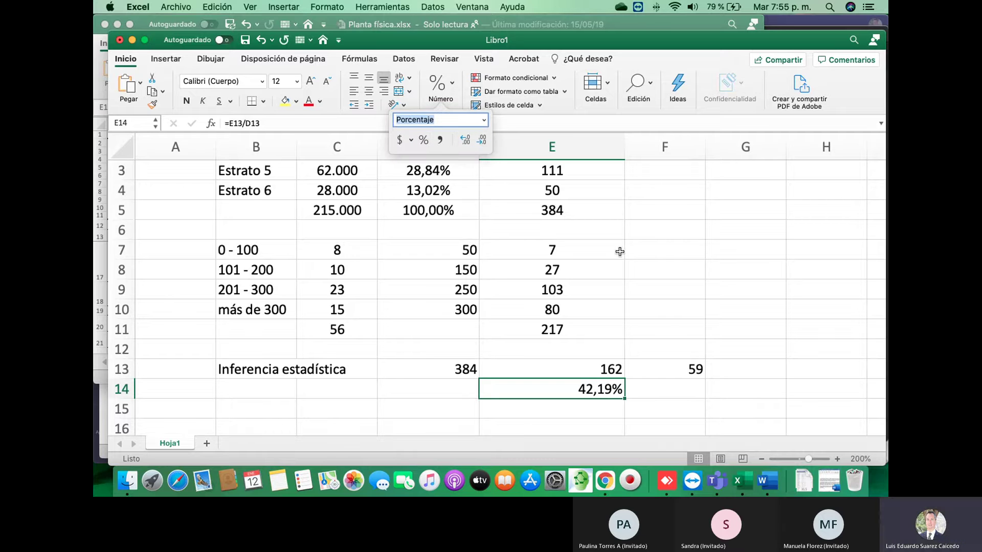
# - Enter the formula =F13/D13 in cell F14 to calculate the share of the sample answering "Definitivamente Si"
pyautogui.click(692, 387)
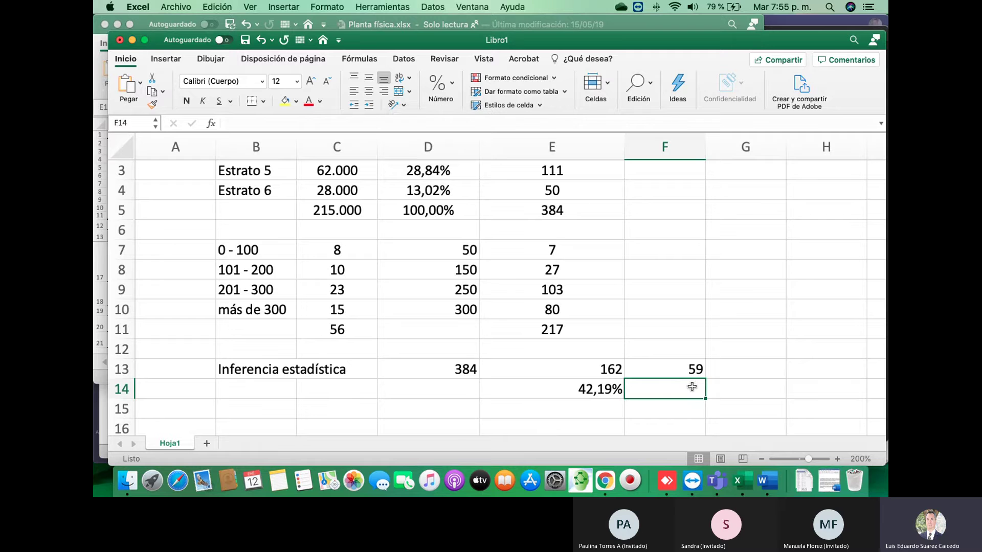
pyautogui.write('=')
pyautogui.press('Up')
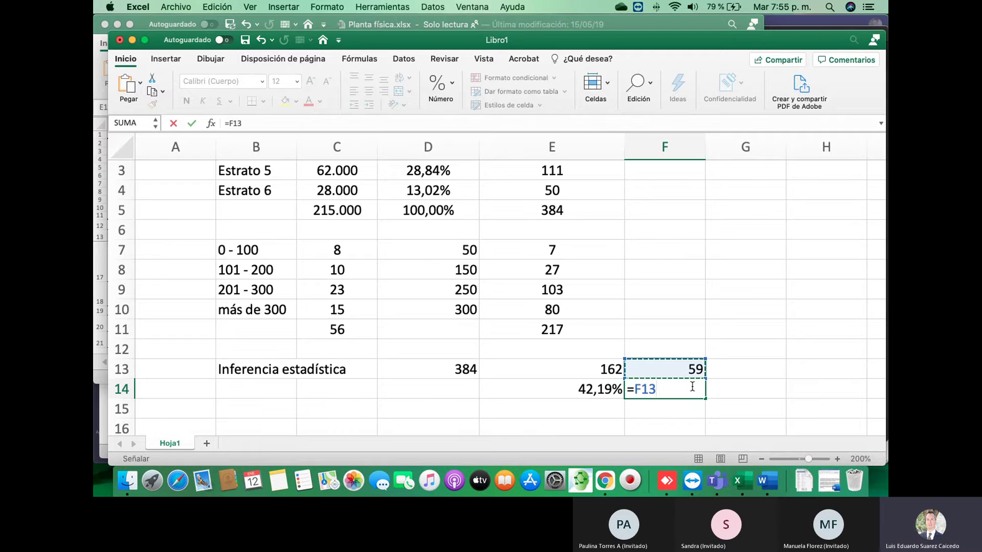
pyautogui.write('/')
pyautogui.press('Up')
pyautogui.press('Left')
pyautogui.press('Left')
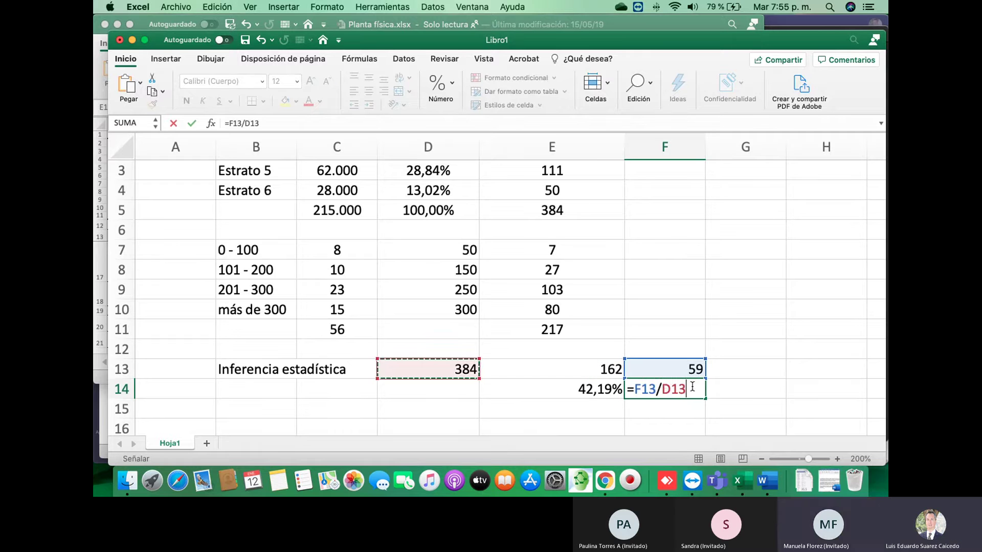
pyautogui.press('Return')
# - Format cell F14 as a percentage with two decimal places and look over the sheet's sample tables
pyautogui.click(693, 388)
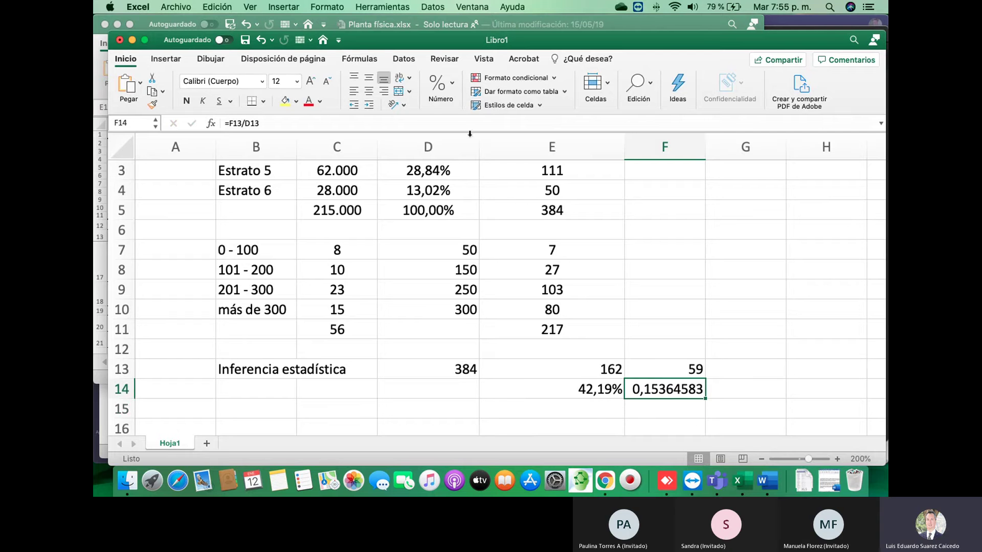
pyautogui.click(450, 106)
pyautogui.click(423, 140)
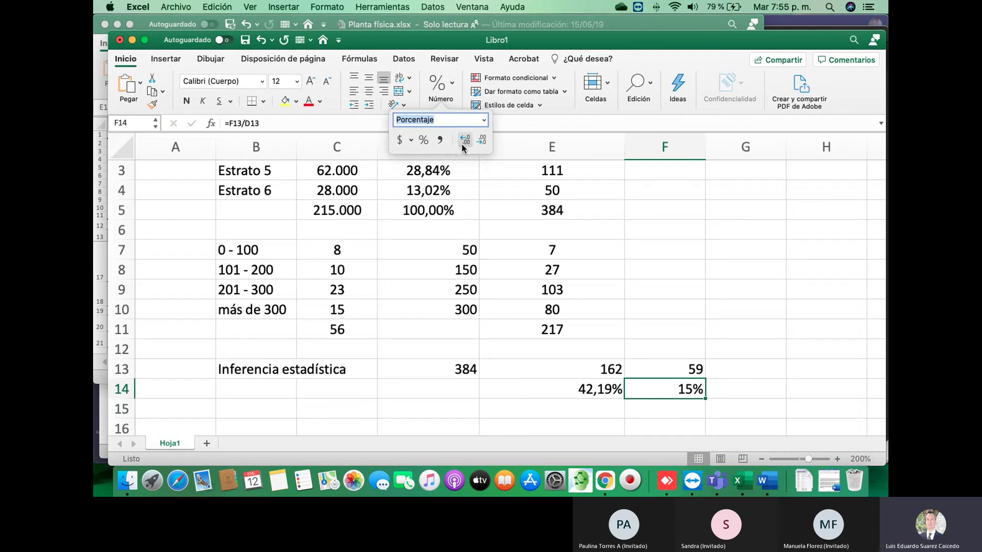
pyautogui.doubleClick(462, 141)
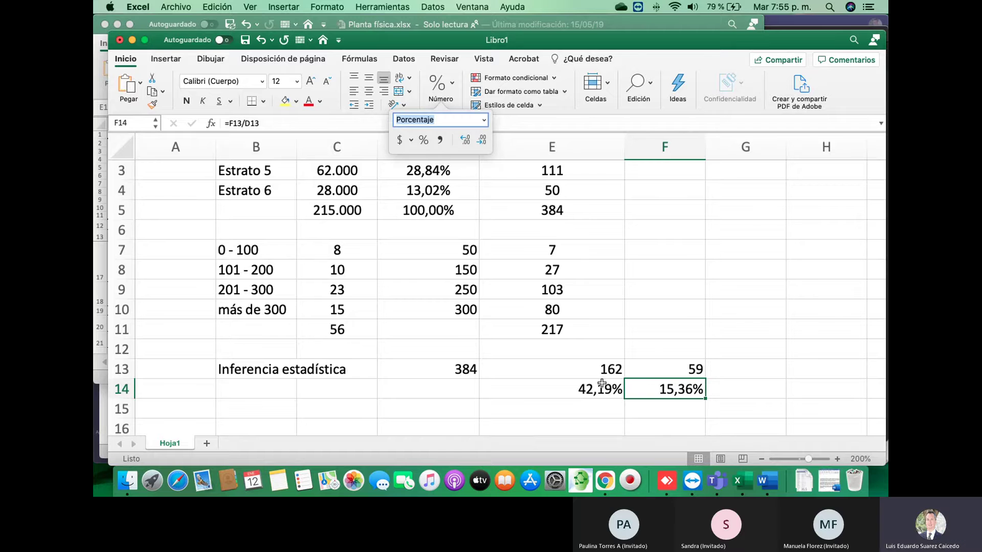
pyautogui.scroll(2, 411, 254)
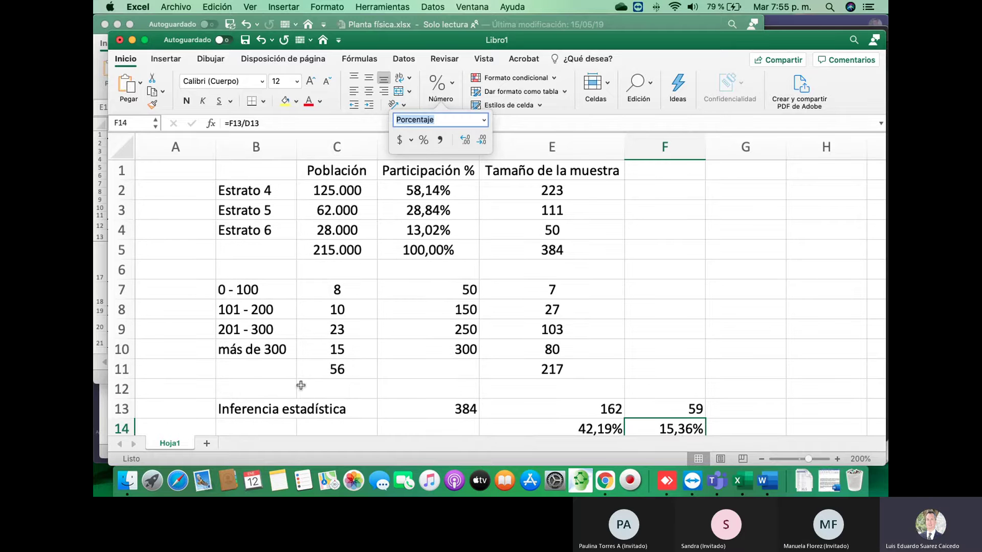
pyautogui.scroll(-2, 339, 397)
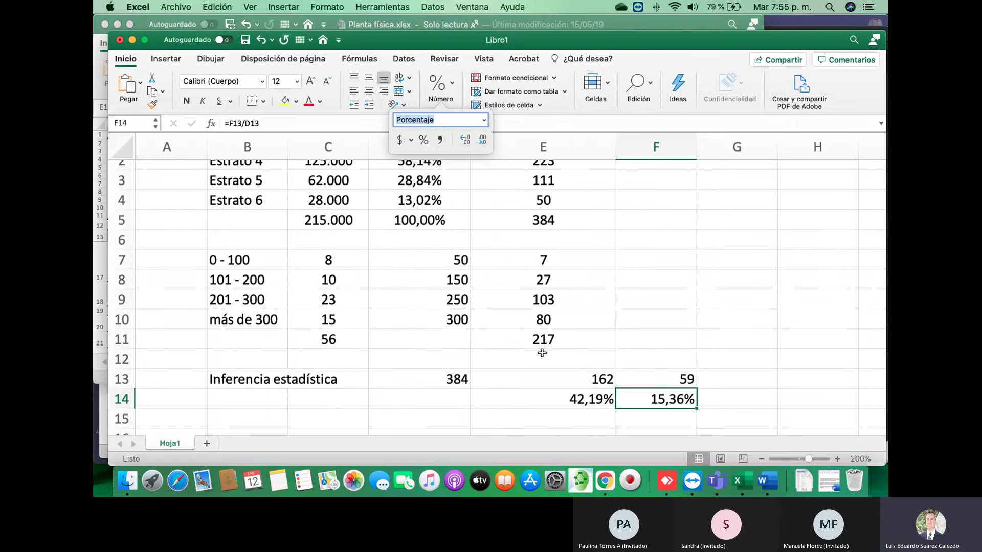
# - Label the inference columns by entering "Def y prob. SI" in cell E12 and "Def. SI" in cell F12
pyautogui.click(588, 367)
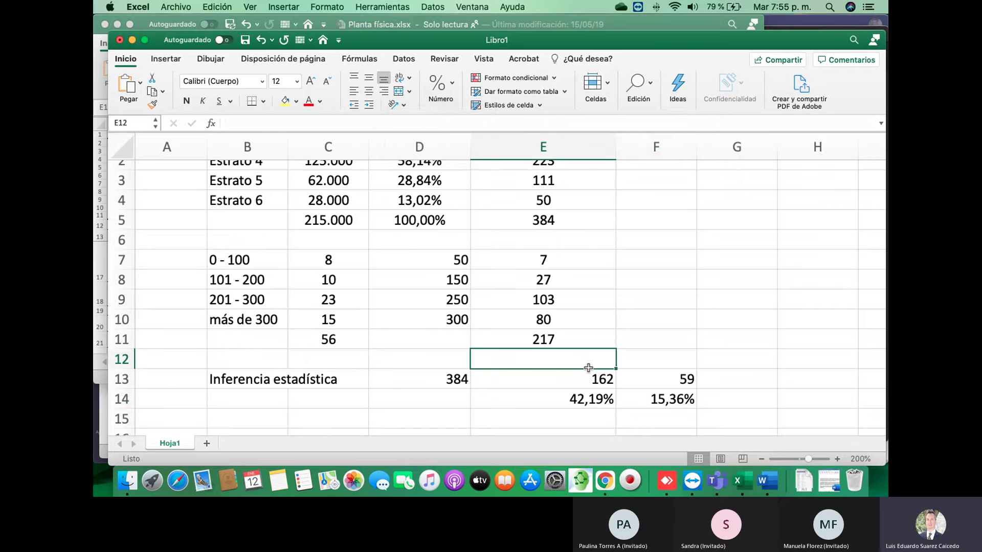
pyautogui.write('Def y ')
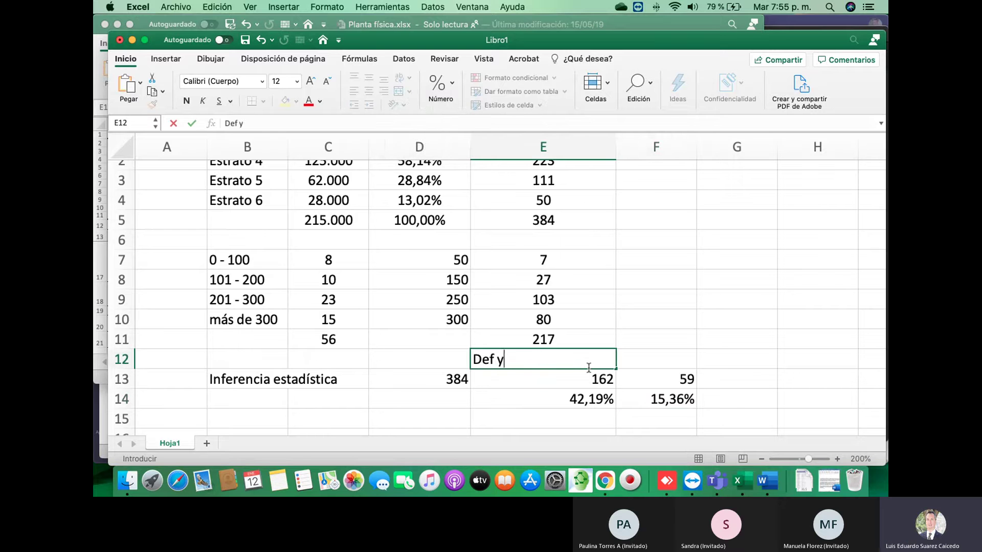
pyautogui.write('prob. SI')
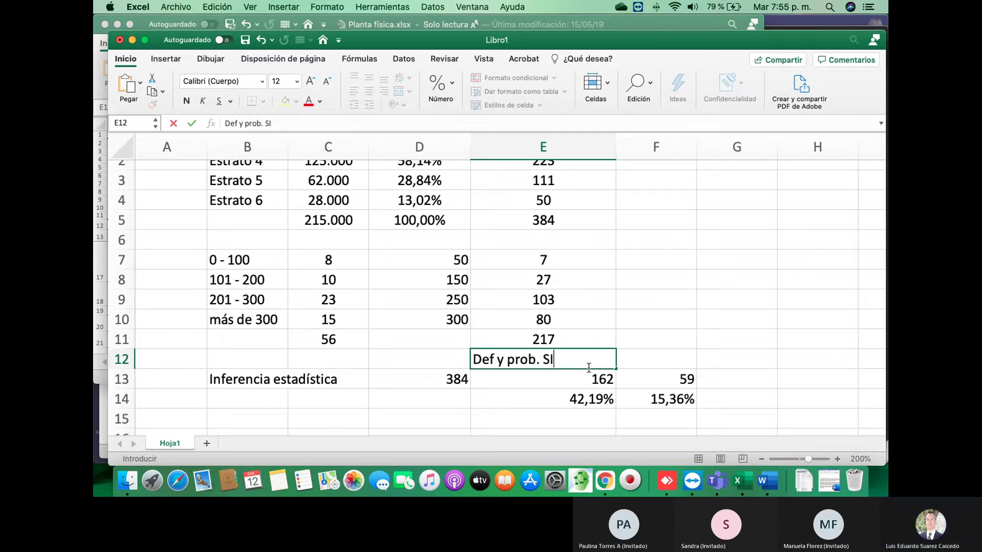
pyautogui.press('Tab')
pyautogui.write('De')
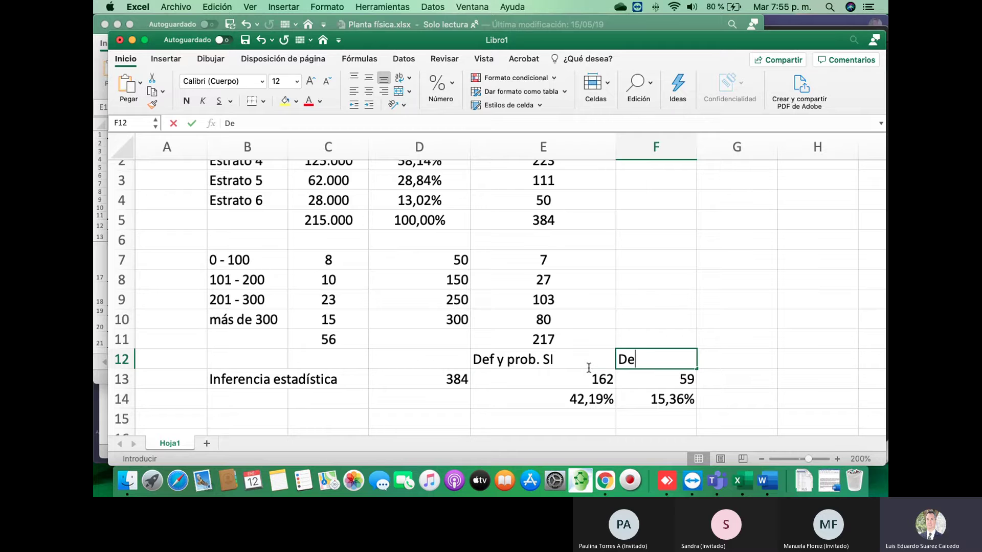
pyautogui.write('f. S')
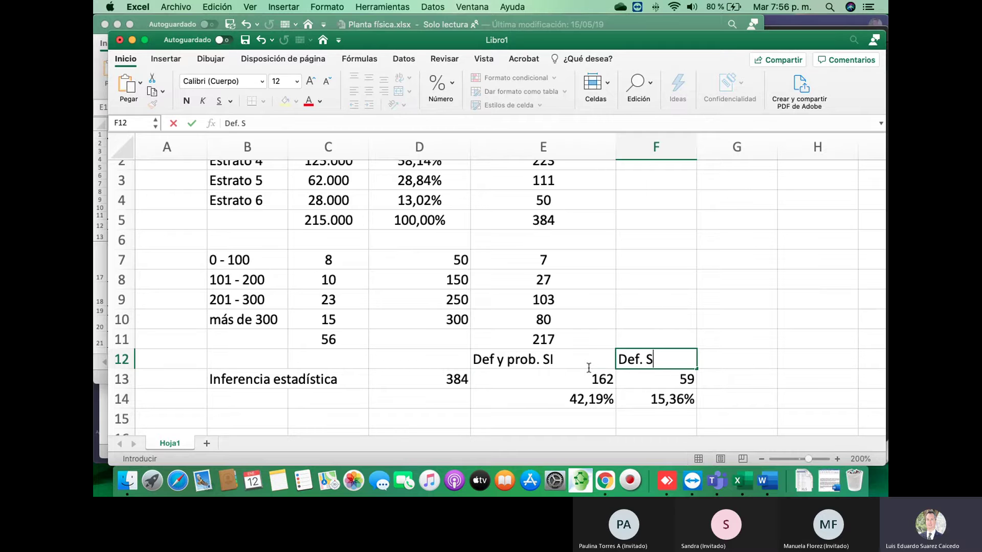
pyautogui.write('I')
pyautogui.press('Return')
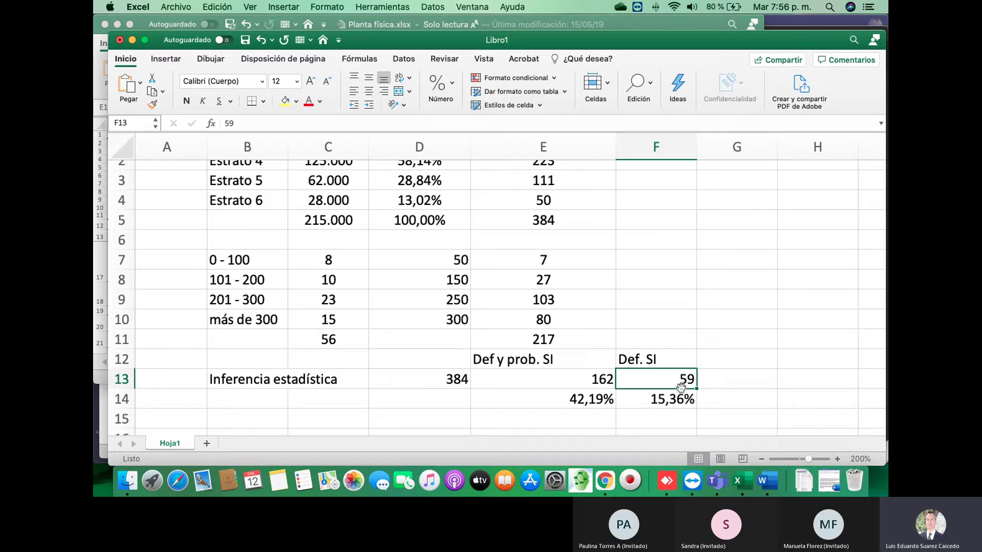
# - Enter the formula =F14*C5 in cell F15 to project the "Def. SI" share onto the total population
pyautogui.click(669, 412)
pyautogui.write('=')
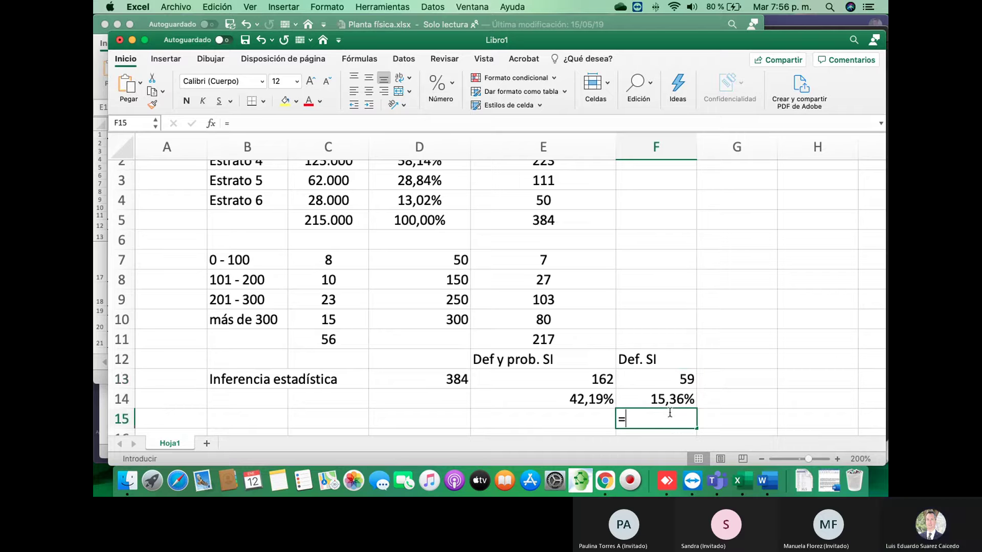
pyautogui.click(680, 401)
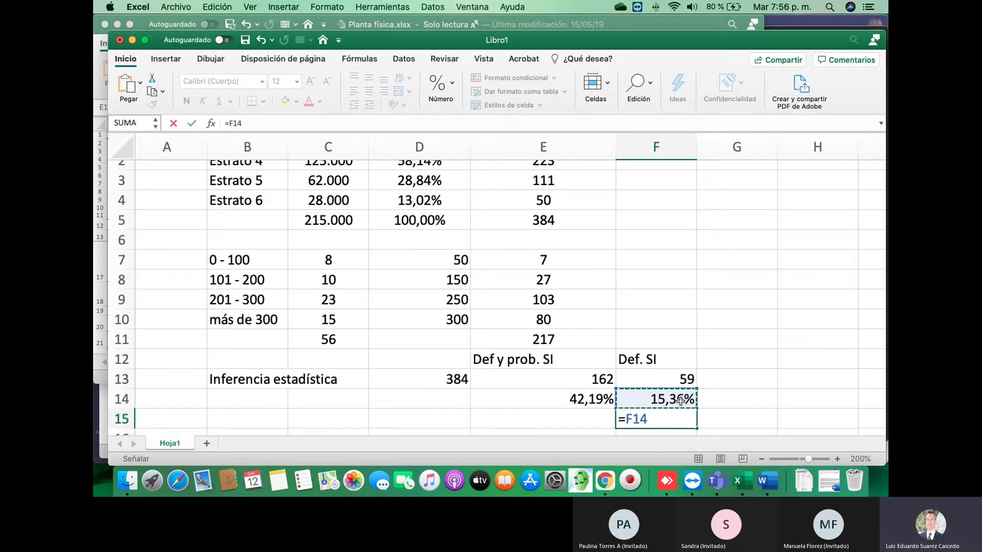
pyautogui.write('*')
pyautogui.scroll(2, 338, 226)
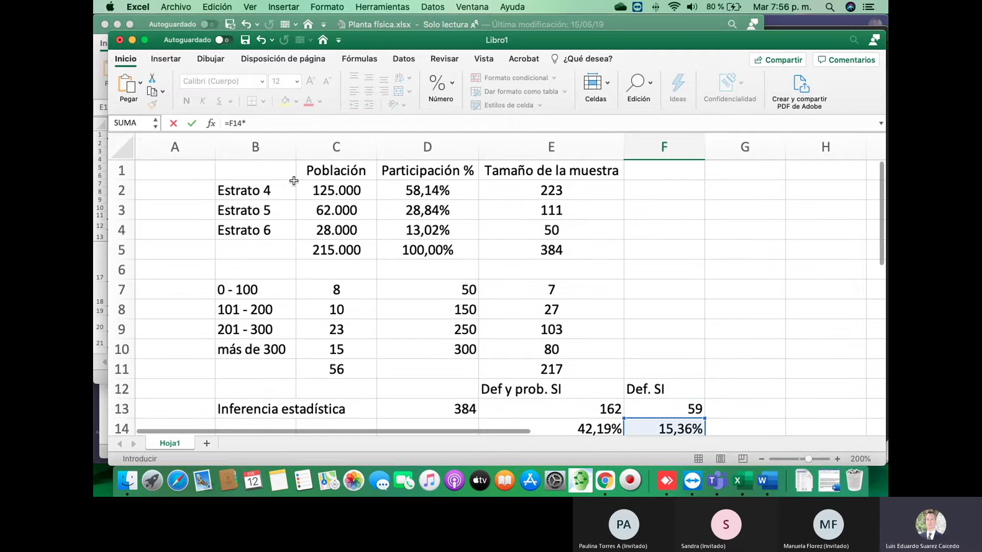
pyautogui.click(340, 250)
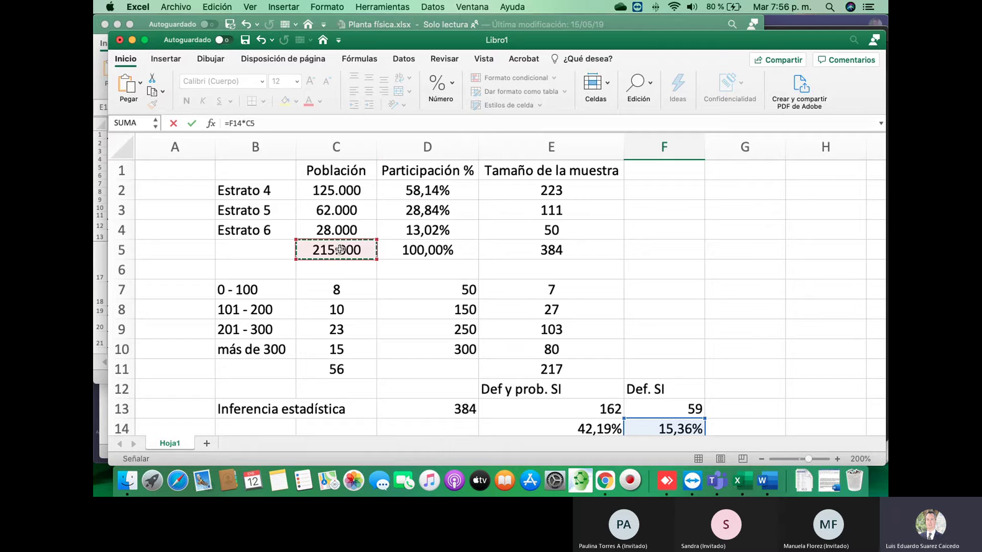
pyautogui.press('Return')
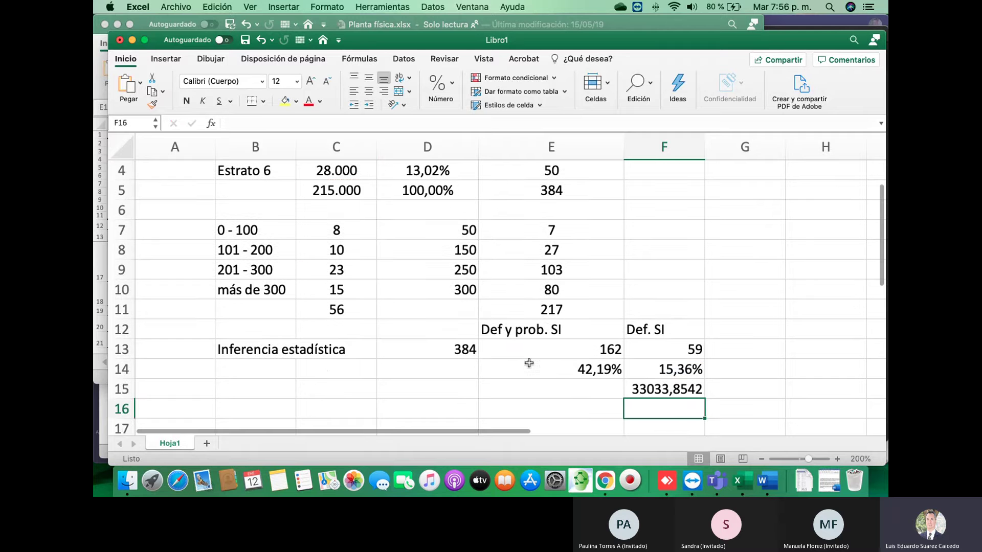
# - Try to round the projection in cell F15 to zero decimals with the formula =redonder(F14*C5;0)
pyautogui.click(647, 391)
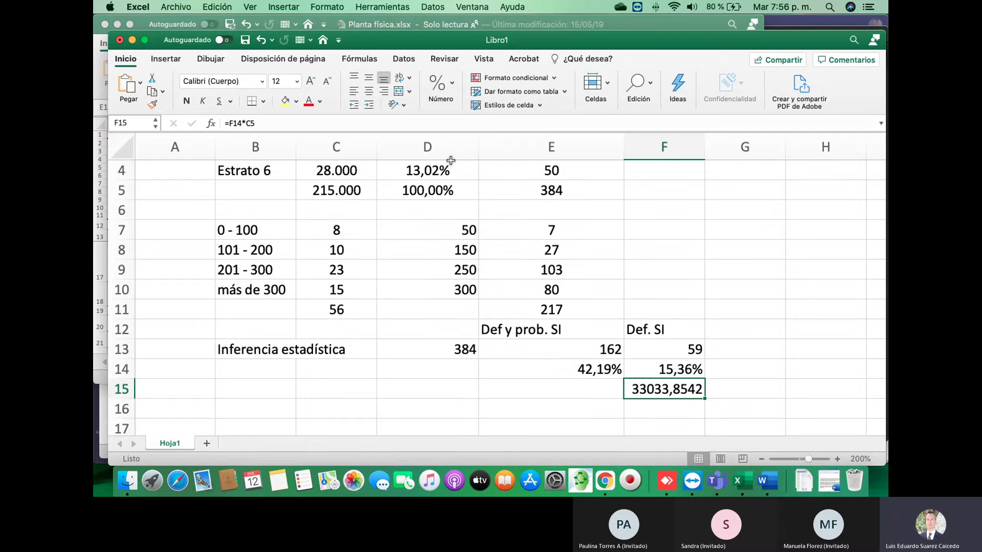
pyautogui.click(230, 123)
pyautogui.write('r')
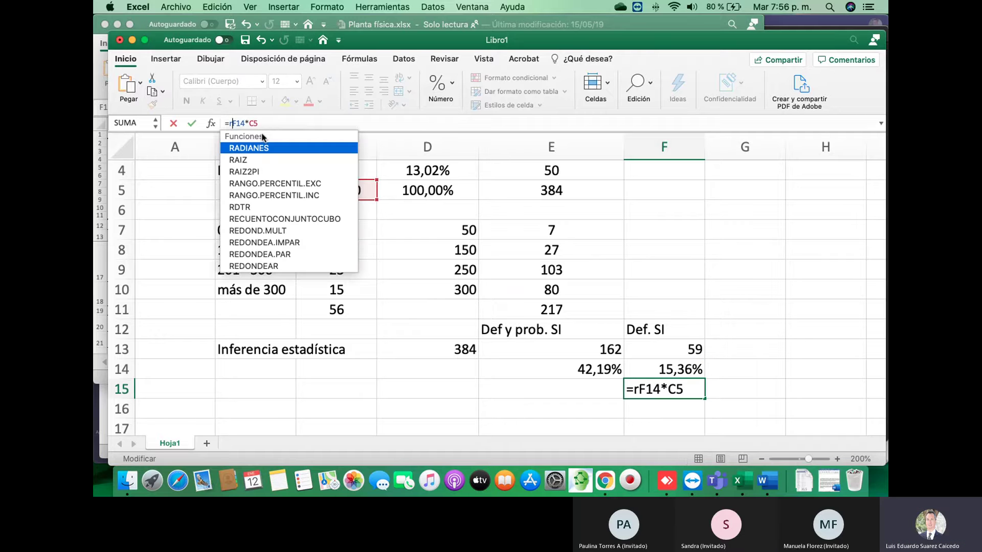
pyautogui.write('edo')
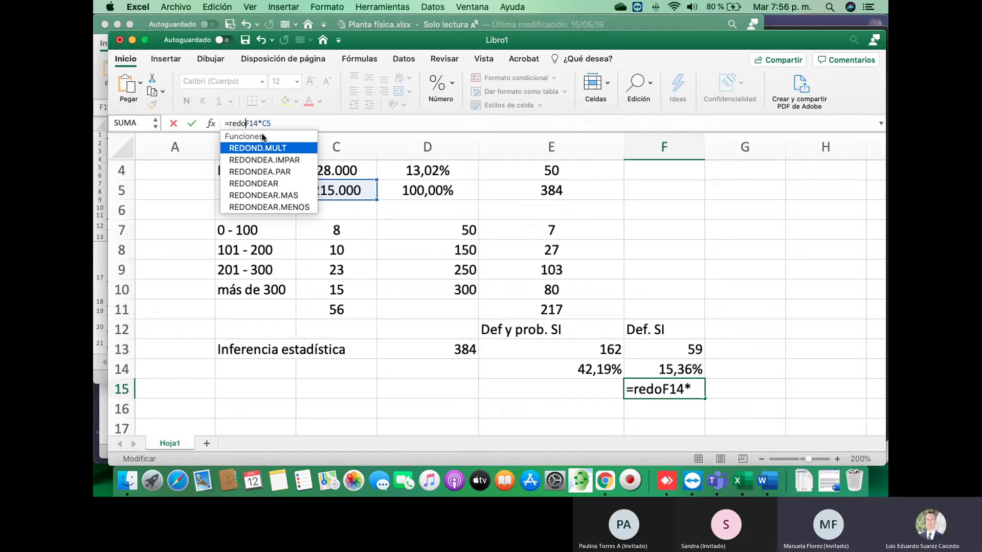
pyautogui.write('nder8')
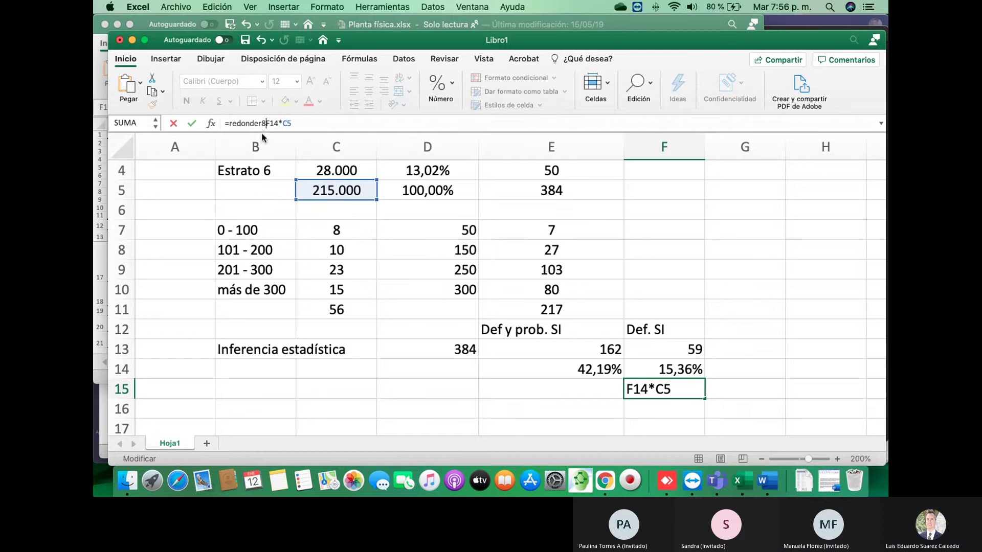
pyautogui.press('BackSpace')
pyautogui.write('(')
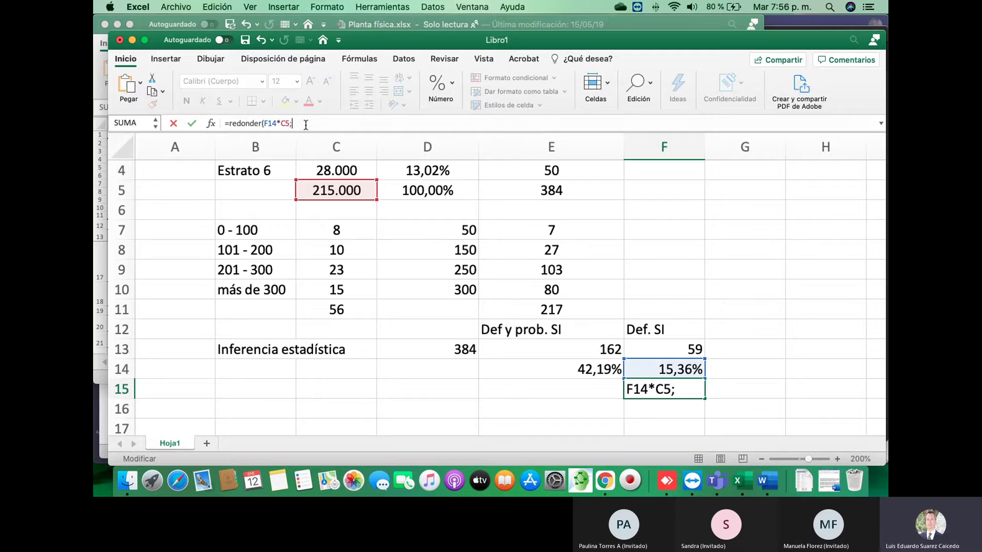
pyautogui.write(';0)')
pyautogui.press('Return')
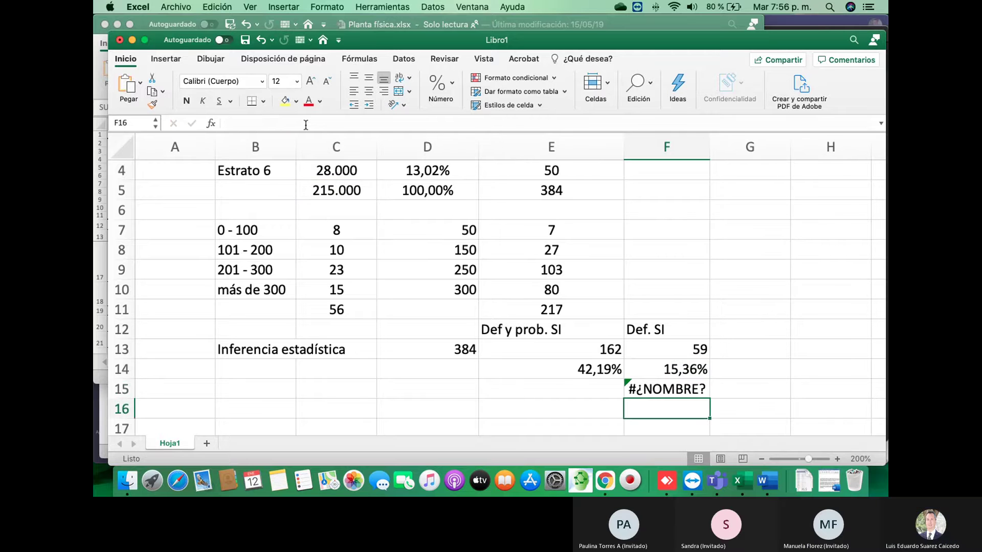
# - Correct the function name in cell F15 so the formula reads =REDONDEAR(F14*C5;0)
pyautogui.click(628, 389)
pyautogui.click(250, 124)
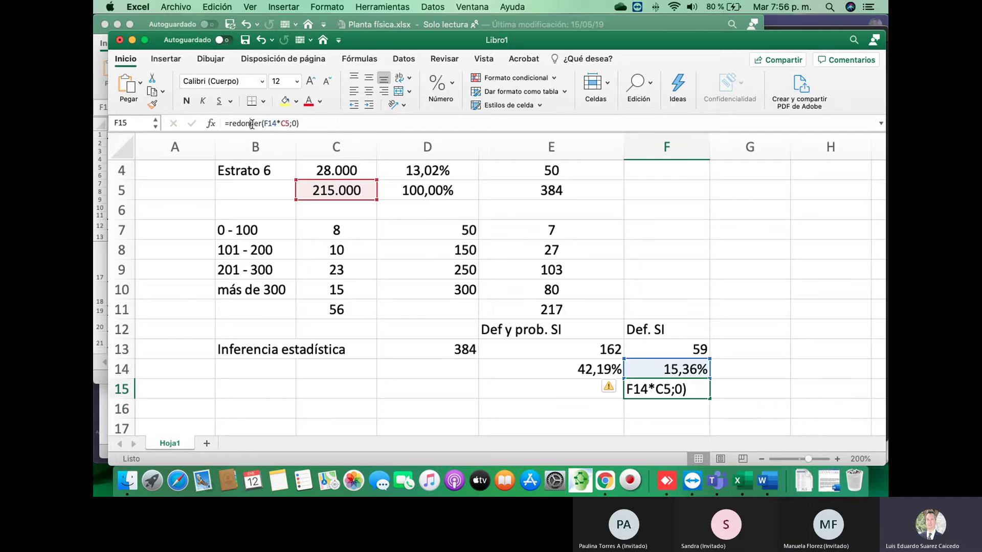
pyautogui.moveTo(250, 124); pyautogui.dragTo(273, 125)
pyautogui.press('Left')
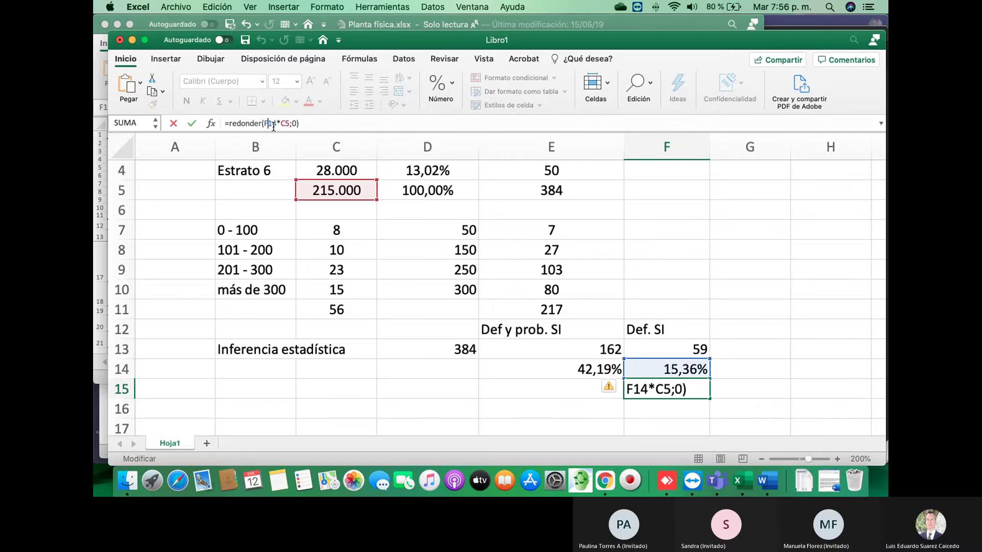
pyautogui.press('Right')
pyautogui.press('Right')
pyautogui.press('Right')
pyautogui.write('a')
pyautogui.press('Return')
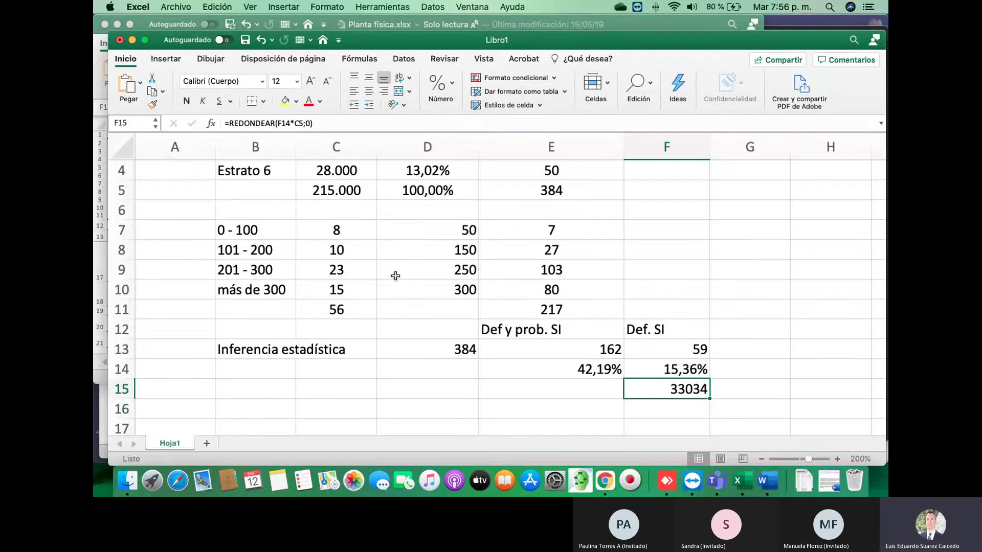
# - Copy the number format and alignment of the total population cell C5 to cell F15
pyautogui.scroll(1, 361, 228)
pyautogui.click(355, 221)
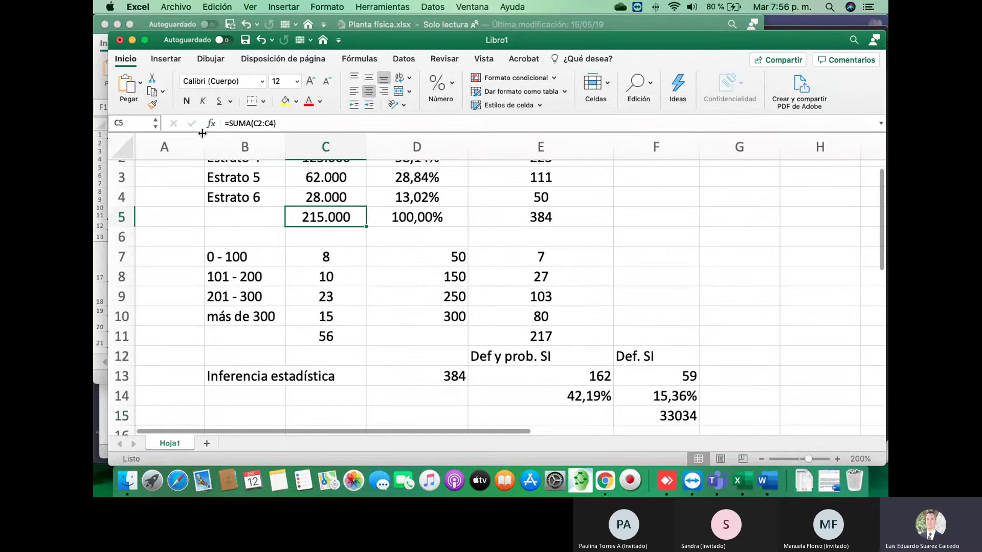
pyautogui.click(152, 104)
pyautogui.click(683, 417)
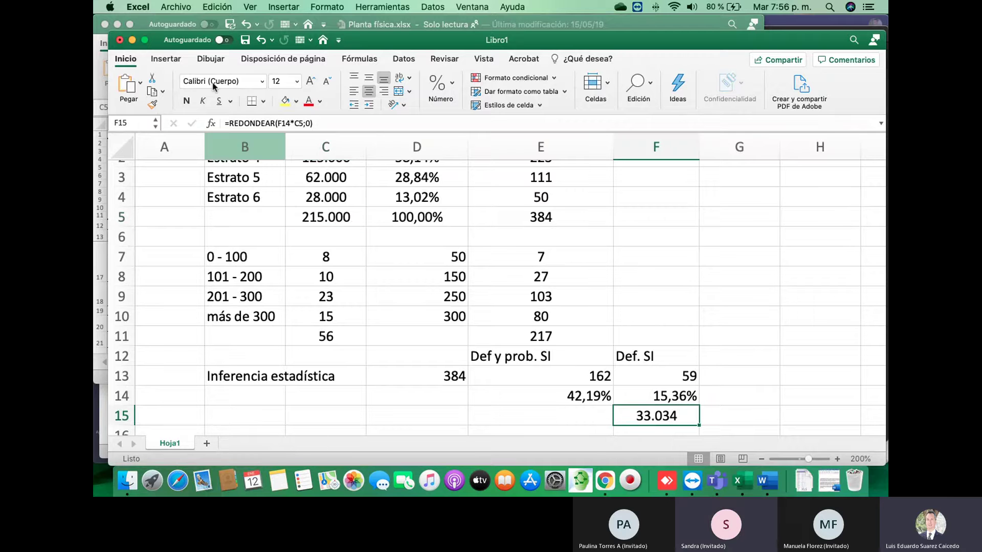
# - Enter the formula =E14*C5 in cell E15 to project the "Def y prob. SI" share onto the total population
pyautogui.click(581, 416)
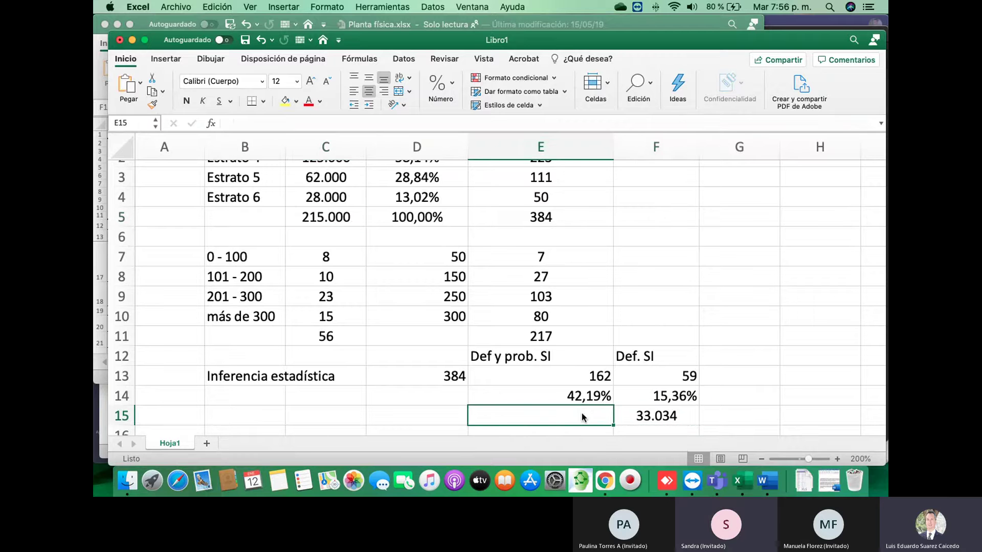
pyautogui.write('=E14*')
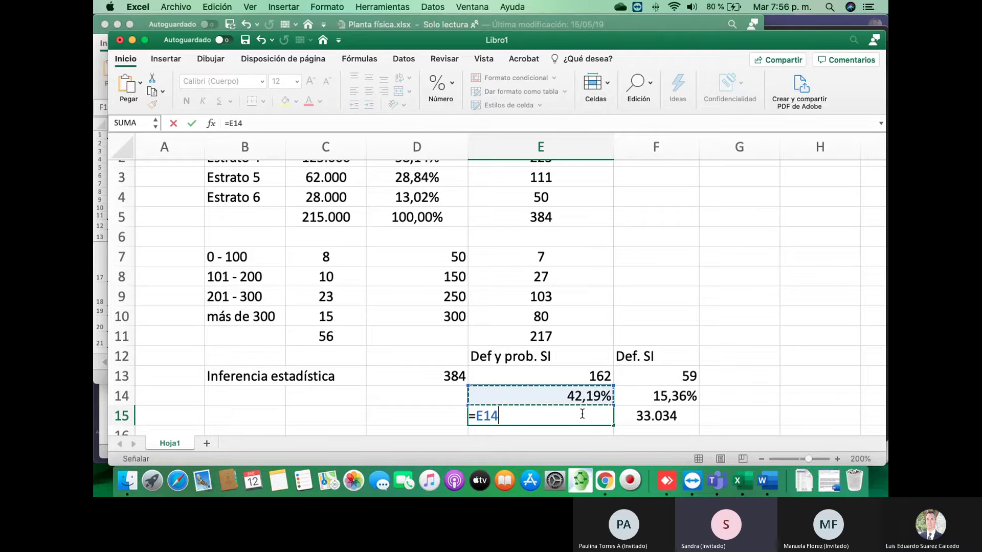
pyautogui.click(332, 218)
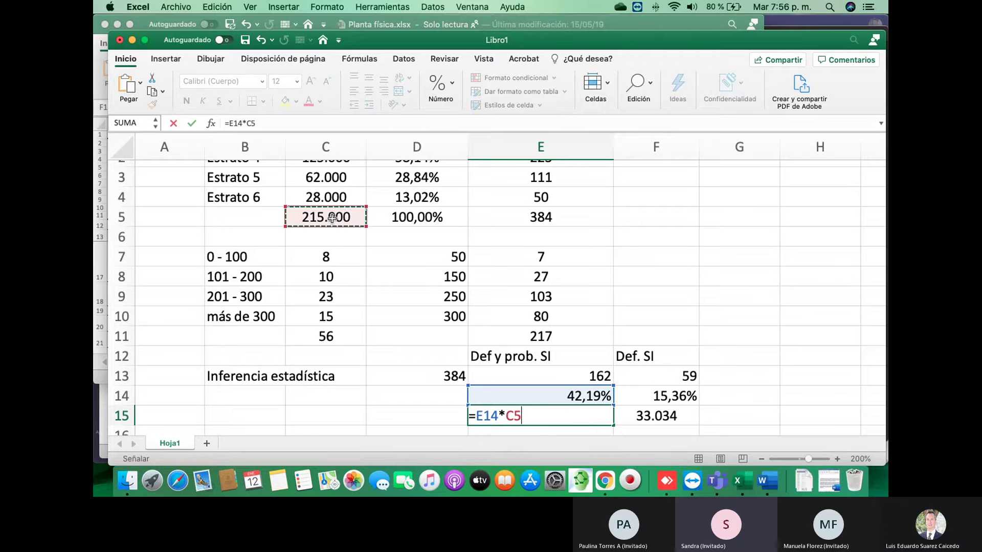
pyautogui.press('Return')
pyautogui.press('Up')
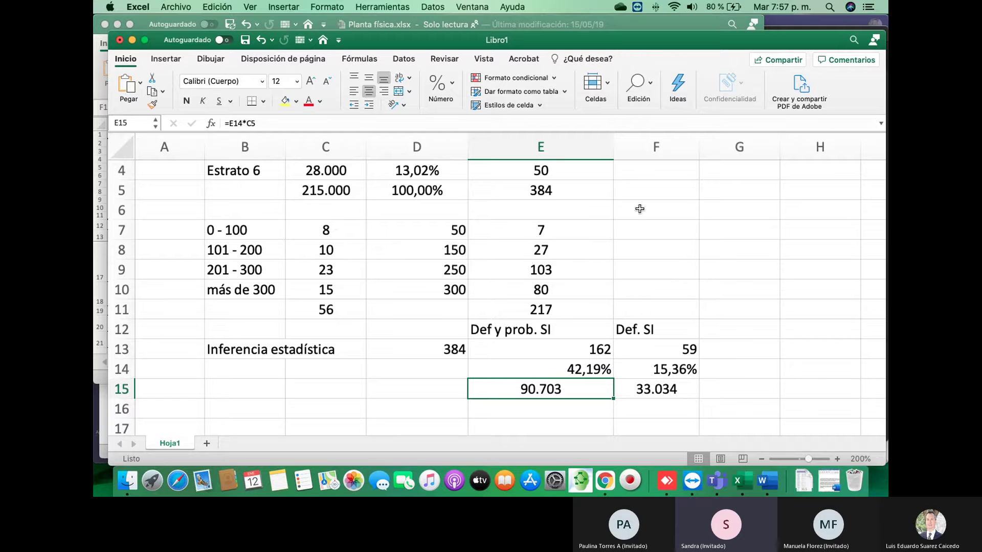
# - Review the strata populations in C2:C4, the projected populations in E15 and F15, and the "Def. SI" share in F14
pyautogui.scroll(2, 672, 233)
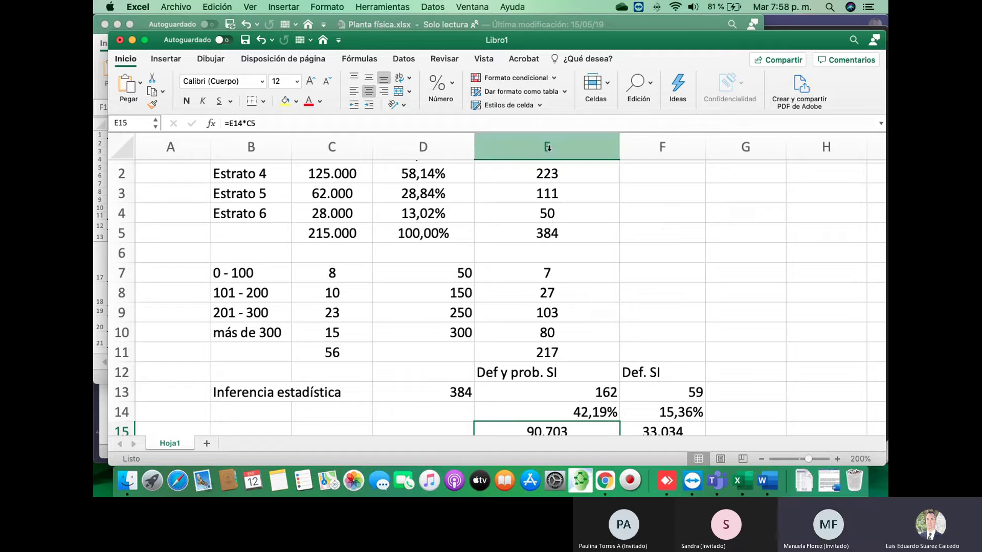
pyautogui.click(349, 179)
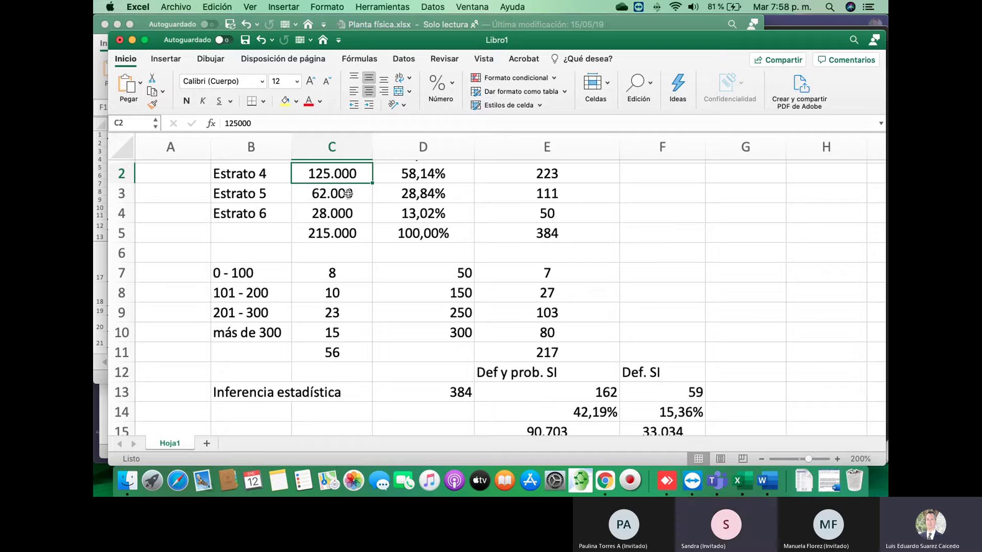
pyautogui.click(348, 193)
pyautogui.click(343, 215)
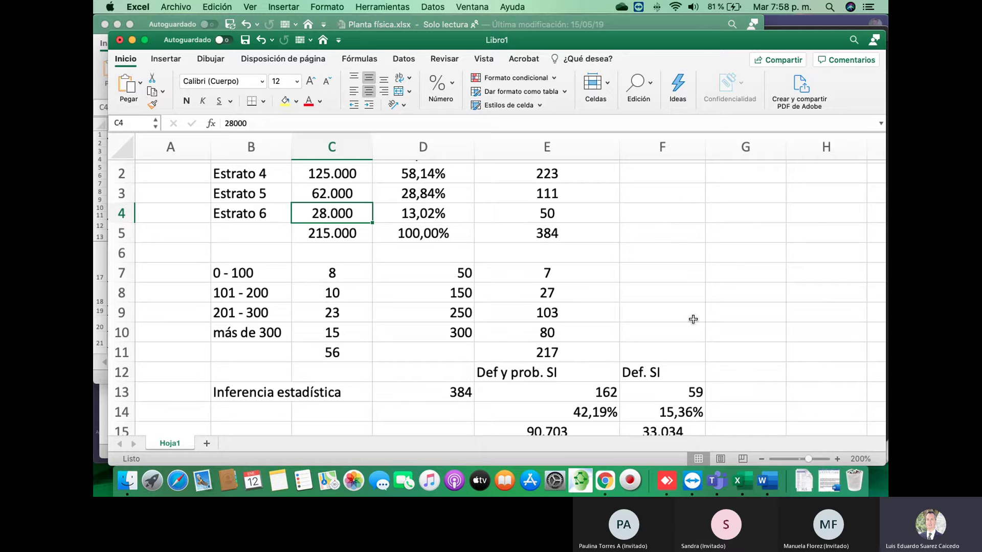
pyautogui.scroll(-1, 694, 287)
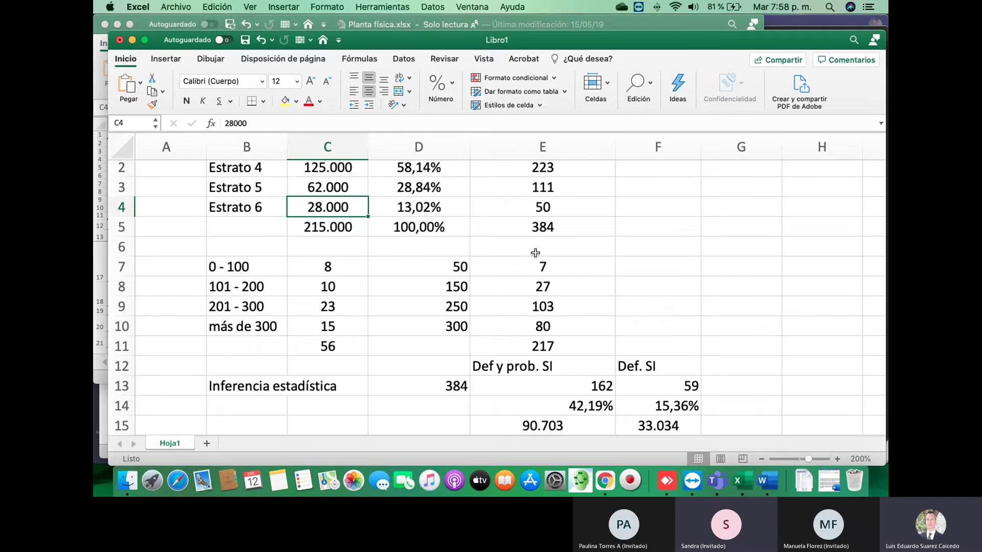
pyautogui.scroll(-3, 535, 363)
pyautogui.click(537, 358)
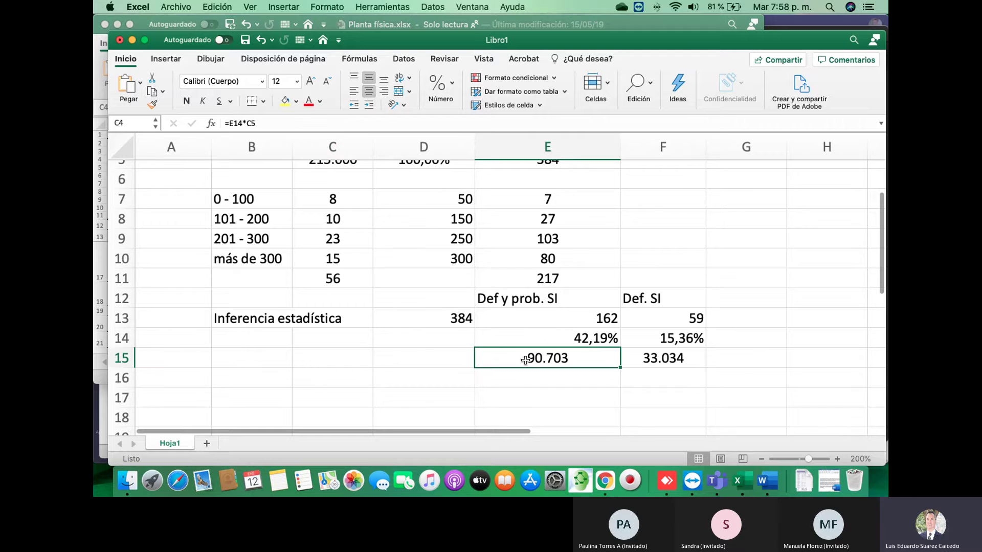
pyautogui.click(685, 364)
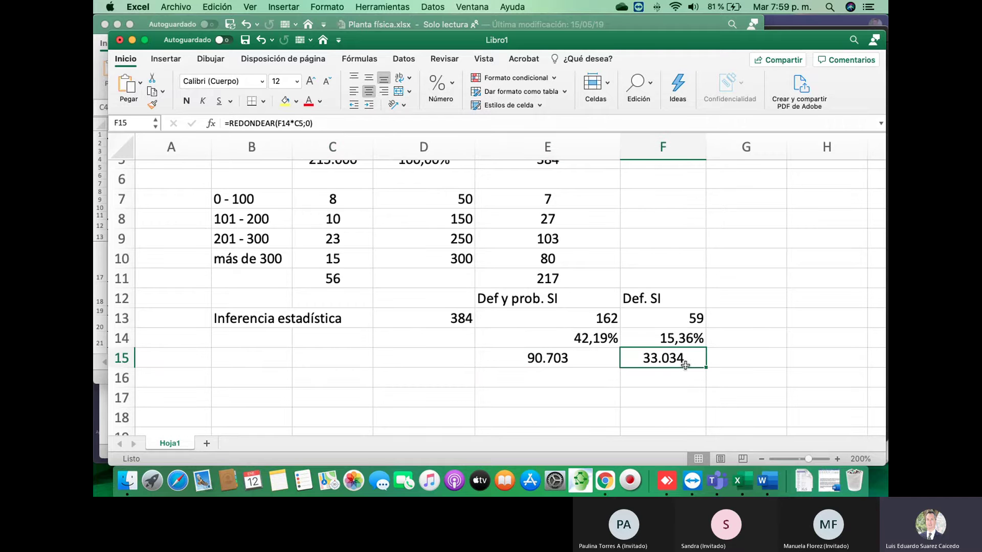
pyautogui.scroll(5, 685, 365)
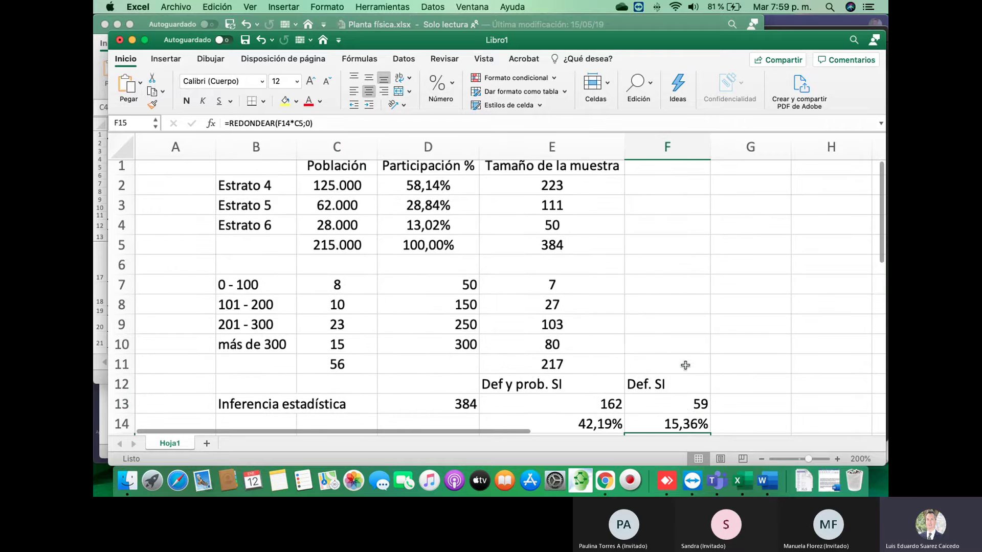
pyautogui.scroll(-2, 534, 247)
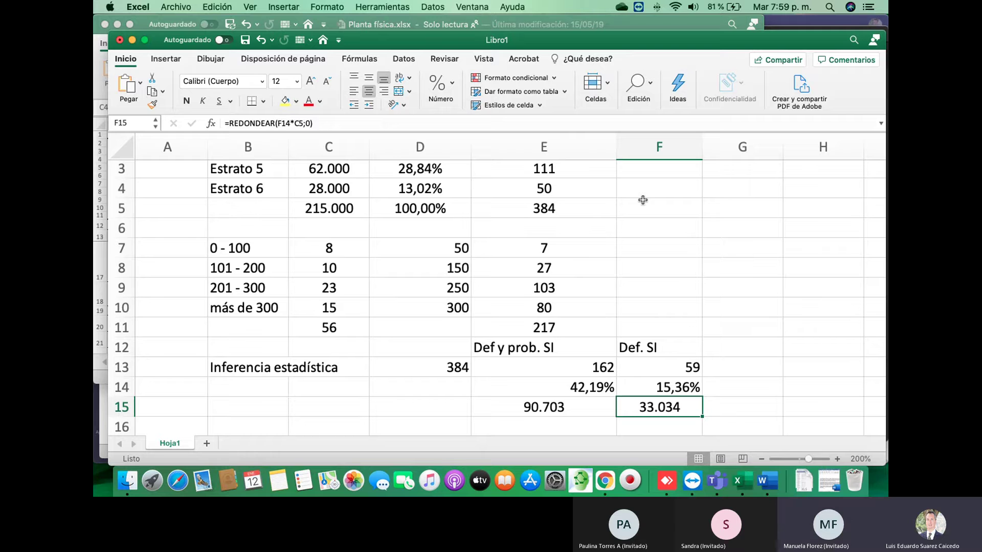
pyautogui.click(659, 389)
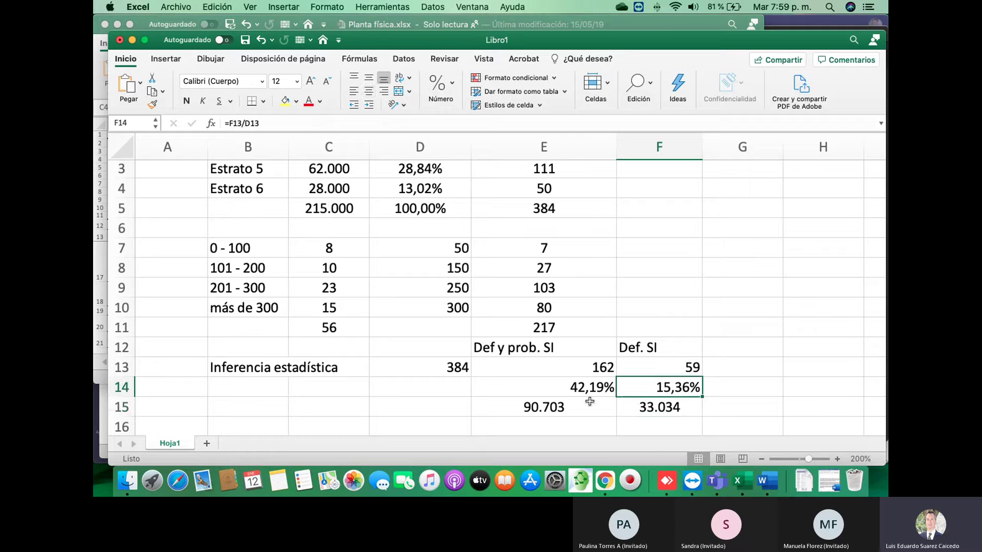
pyautogui.scroll(2, 386, 237)
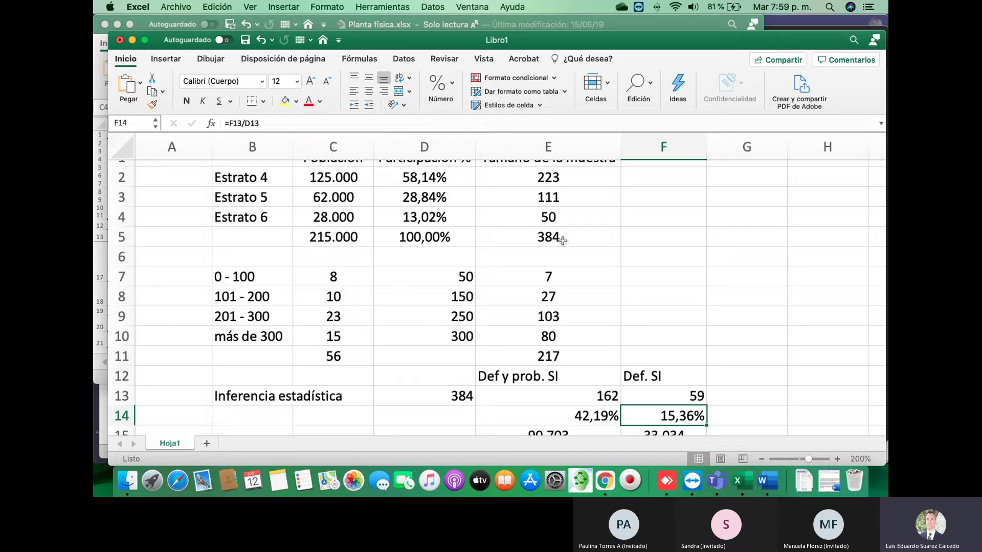
pyautogui.scroll(-1, 689, 285)
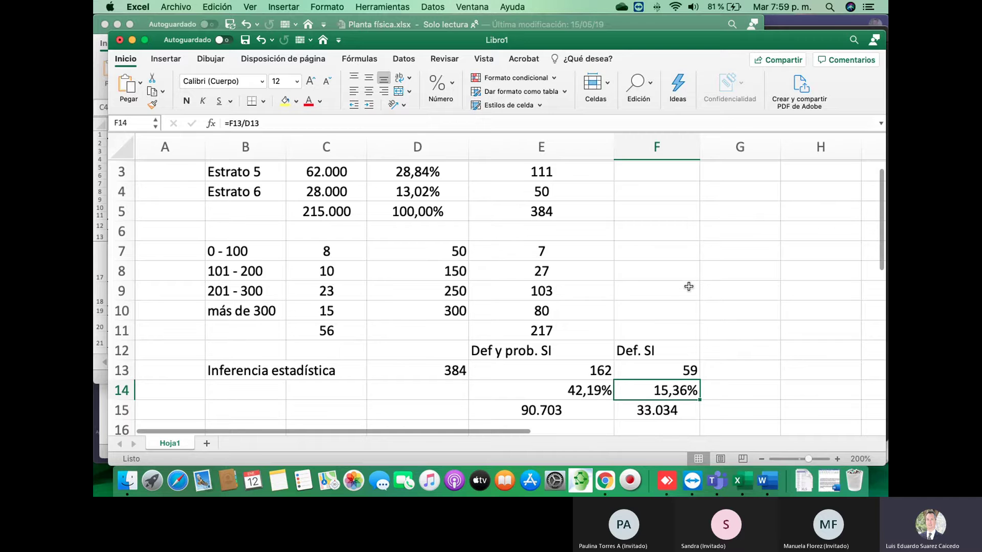
pyautogui.scroll(2, 689, 286)
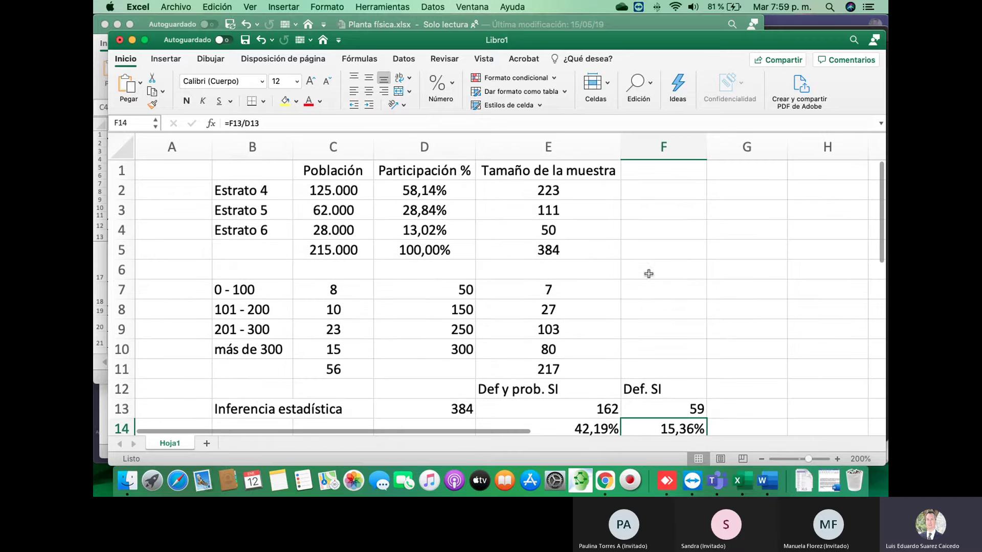
pyautogui.scroll(-4, 630, 336)
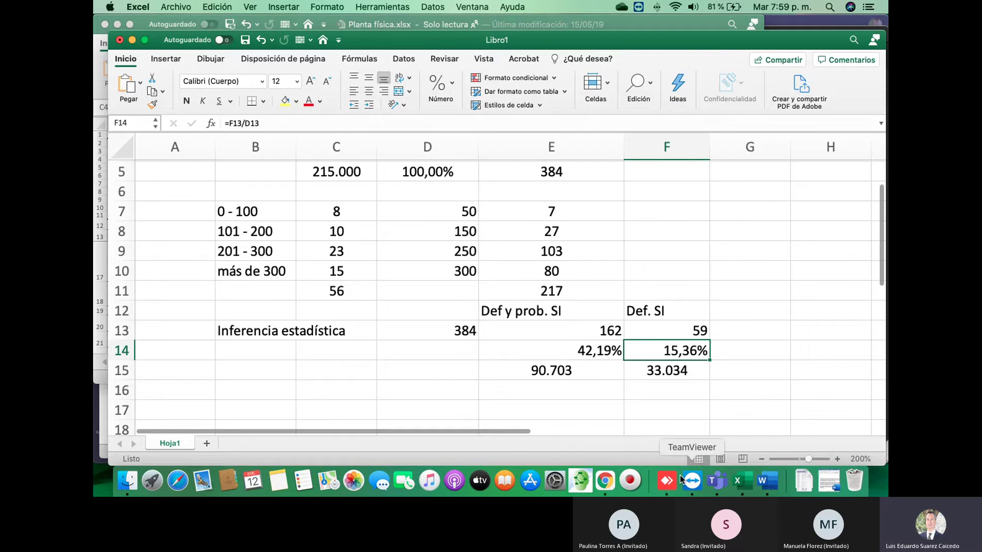
# - Switch to the photovoltaic thesis in Word and find section 2.1.4, "Análisis del mercado potencial", to read its conclusion
pyautogui.click(766, 482)
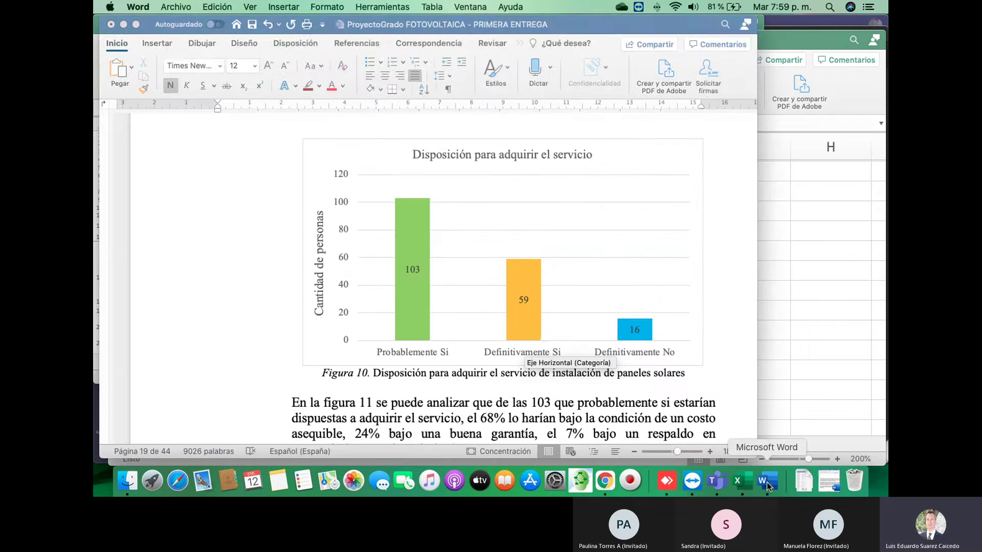
pyautogui.scroll(-15, 546, 337)
pyautogui.scroll(-20, 546, 337)
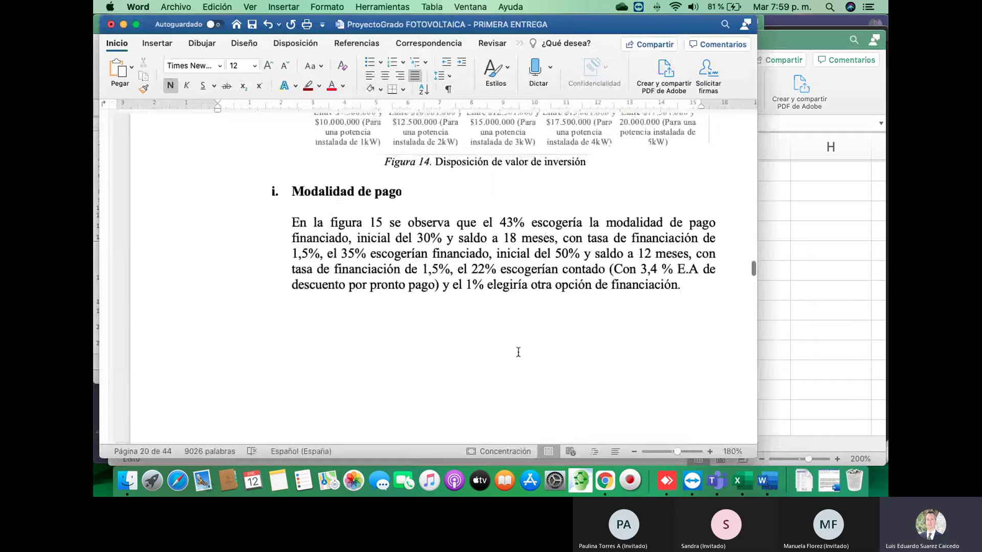
pyautogui.scroll(-12, 518, 351)
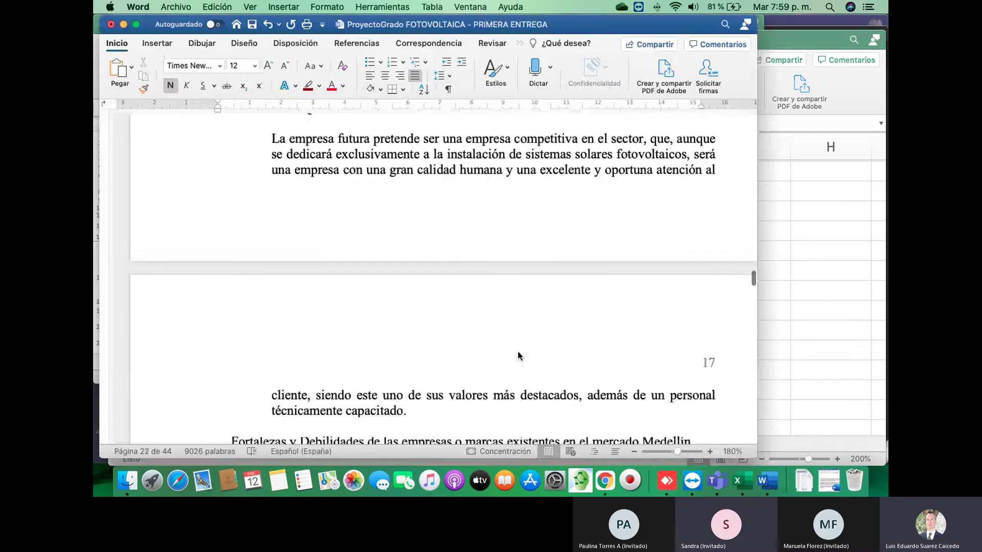
pyautogui.scroll(-2, 512, 354)
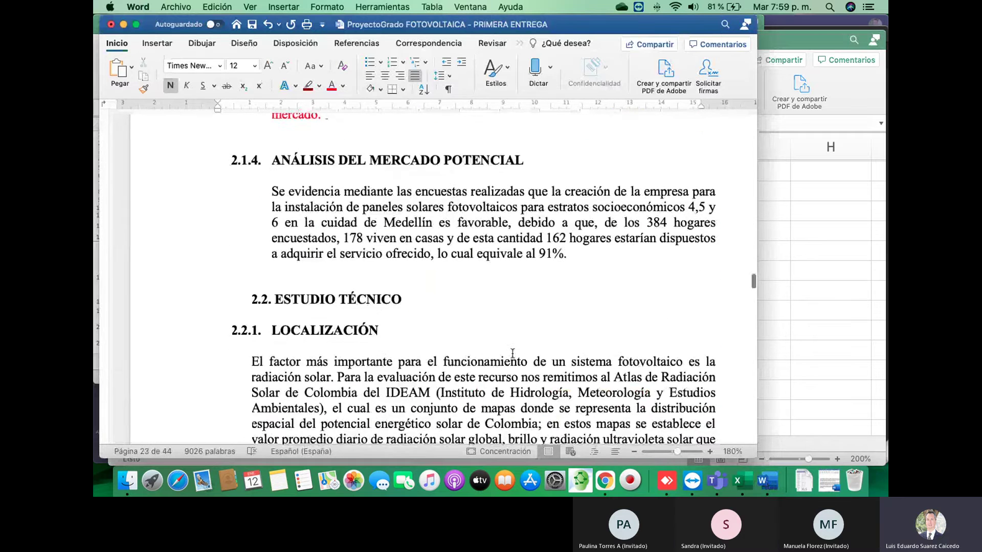
pyautogui.scroll(15, 501, 355)
pyautogui.scroll(10, 495, 356)
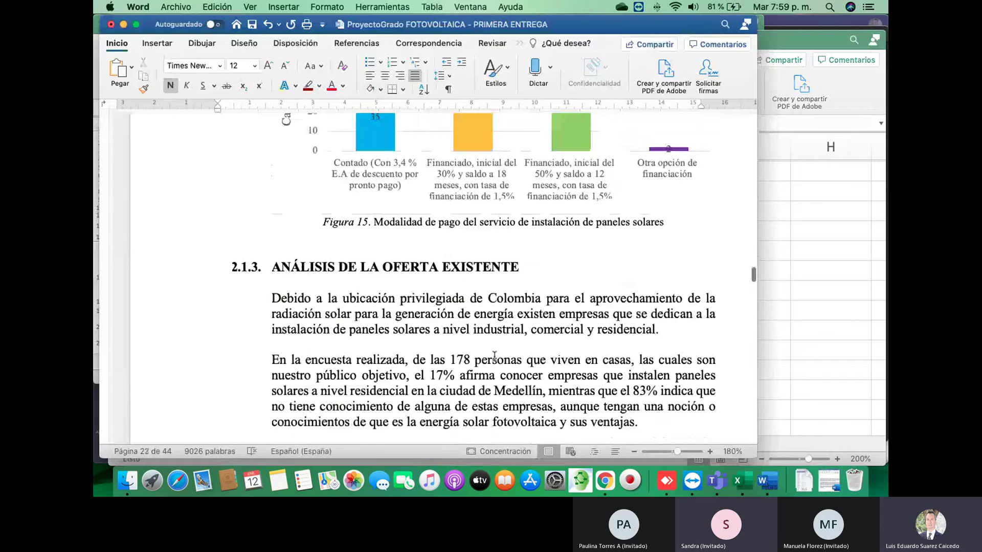
pyautogui.scroll(8, 494, 356)
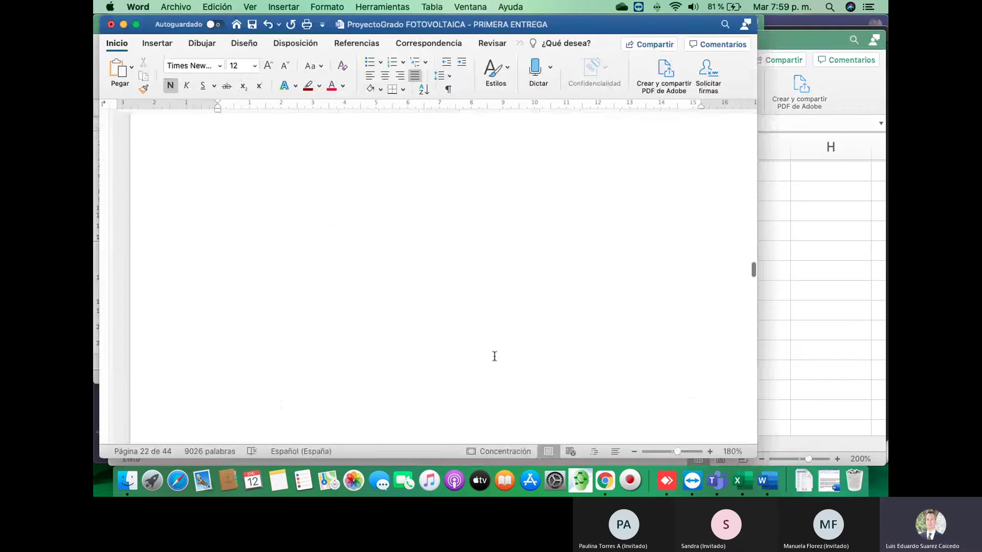
pyautogui.scroll(-3, 494, 356)
pyautogui.scroll(-20, 494, 356)
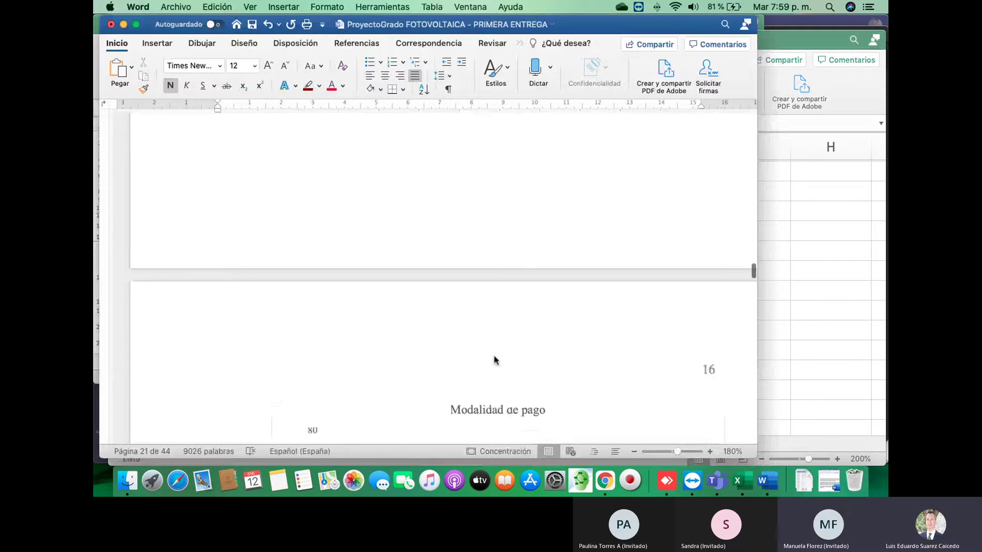
pyautogui.scroll(-8, 495, 358)
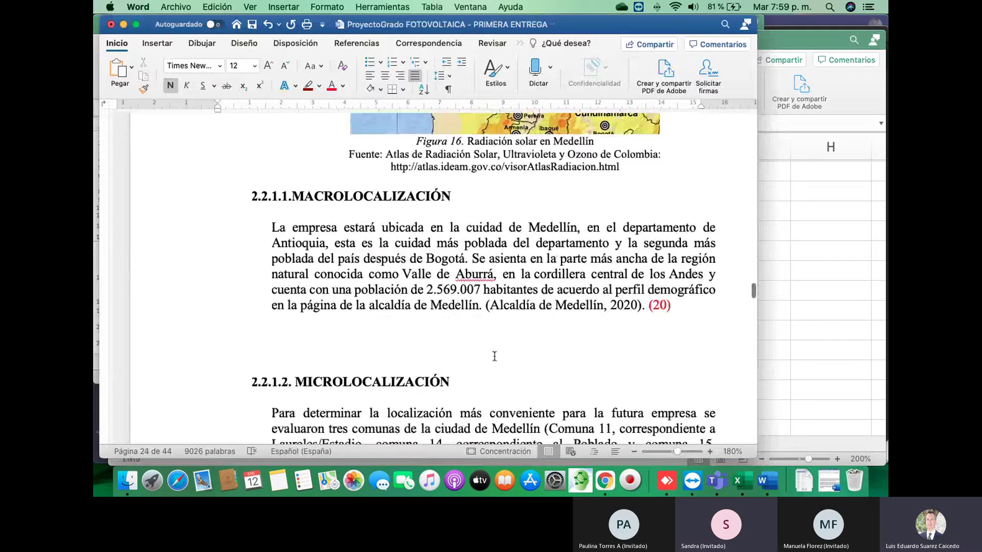
pyautogui.scroll(14, 494, 358)
pyautogui.scroll(10, 495, 360)
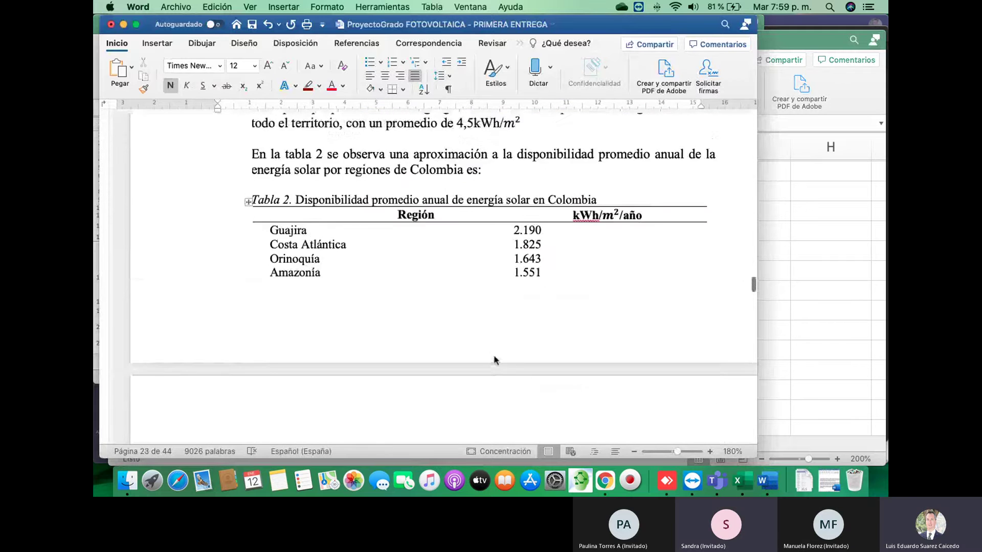
pyautogui.scroll(4, 494, 356)
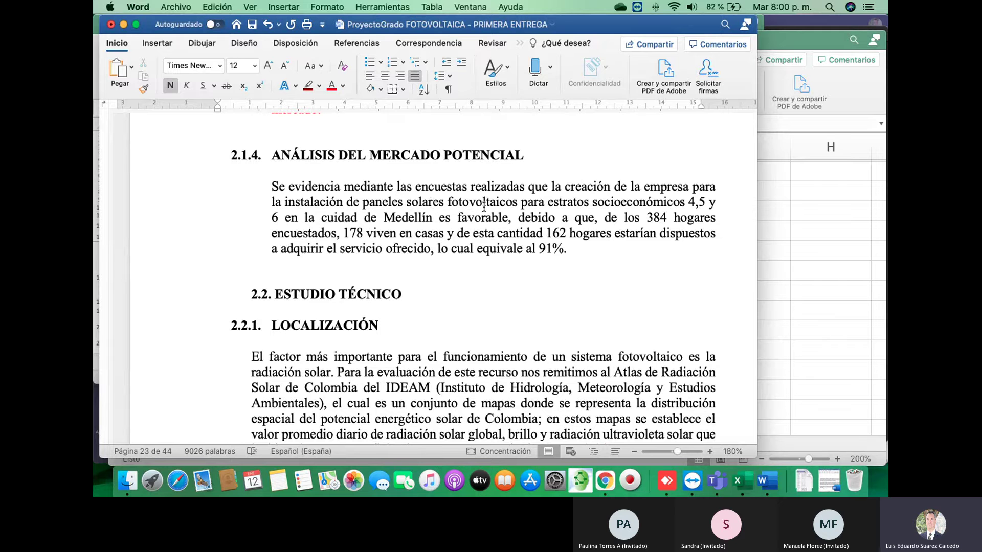
# - Return to the Excel workbook, label cell D15 "MERCADO POTENCIAL" and widen column D to fit the text
pyautogui.click(802, 224)
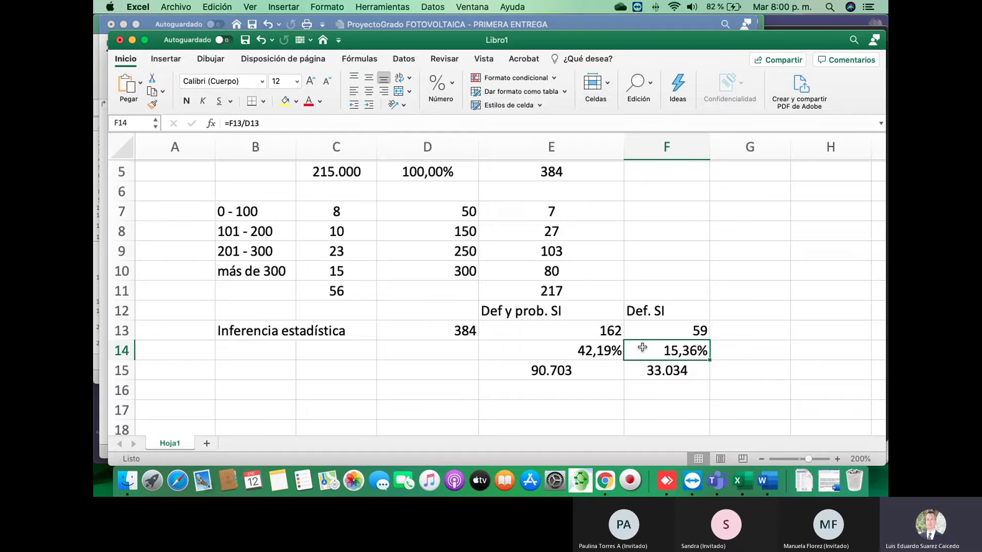
pyautogui.scroll(2, 562, 372)
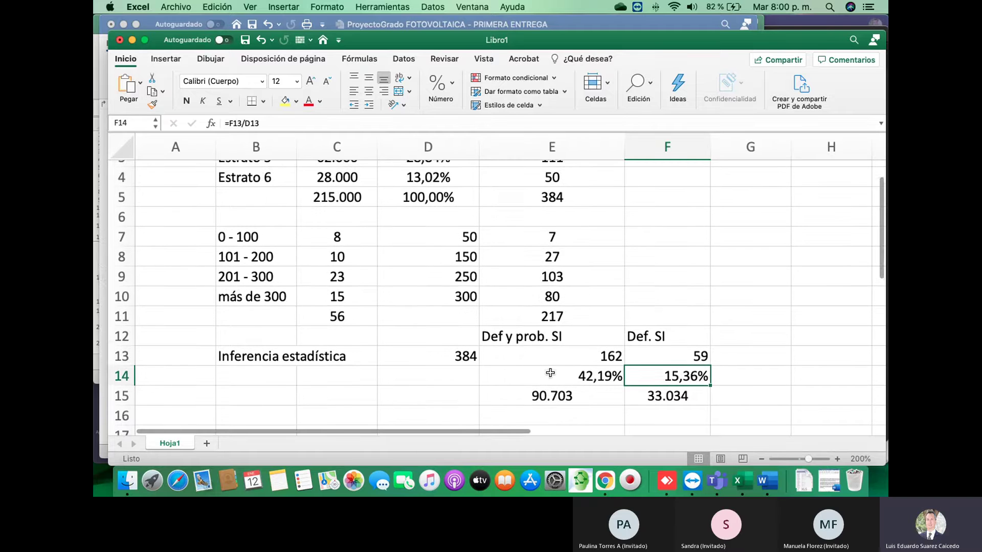
pyautogui.scroll(2, 550, 372)
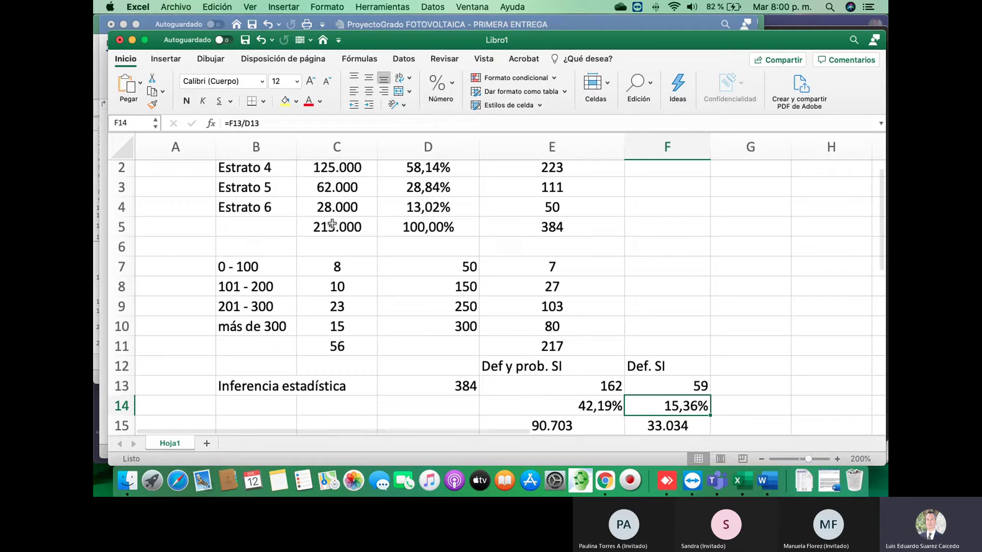
pyautogui.scroll(-2, 486, 311)
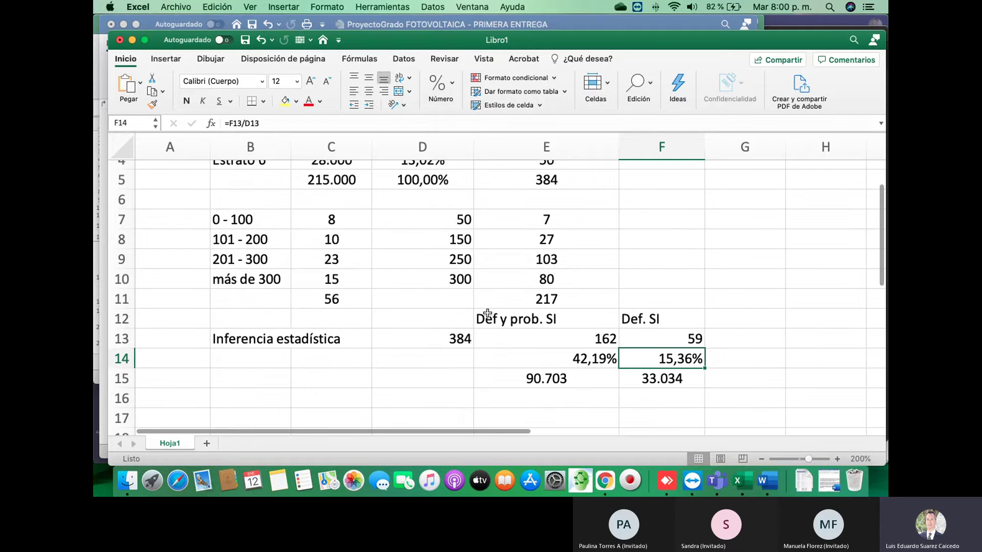
pyautogui.click(434, 378)
pyautogui.write('MER')
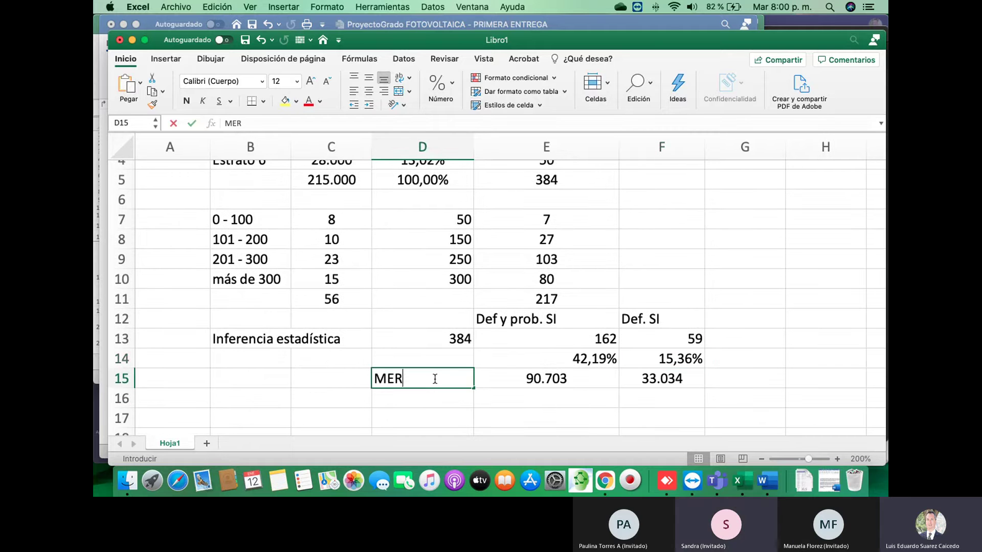
pyautogui.write('CADO POTENCIAL')
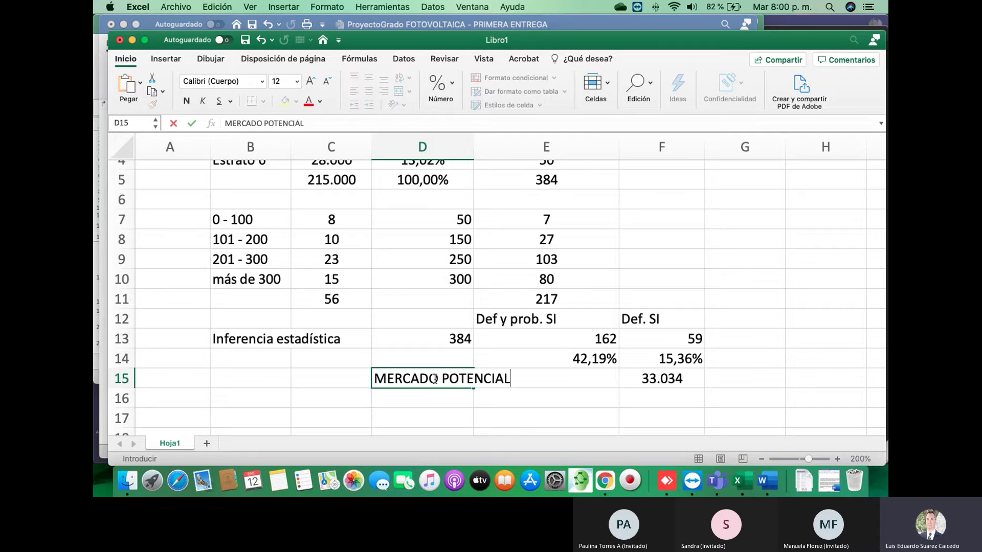
pyautogui.press('Return')
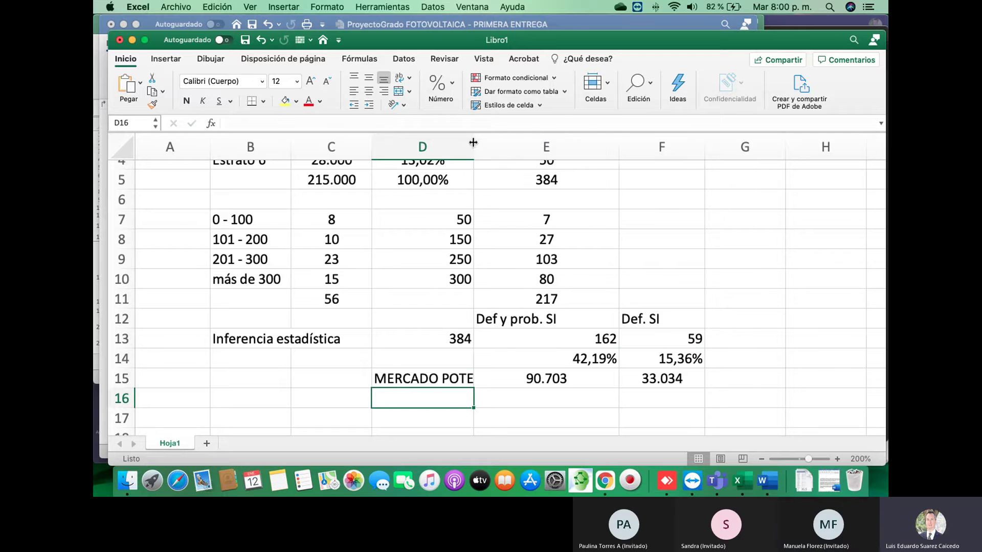
pyautogui.moveTo(473, 143); pyautogui.dragTo(528, 143)
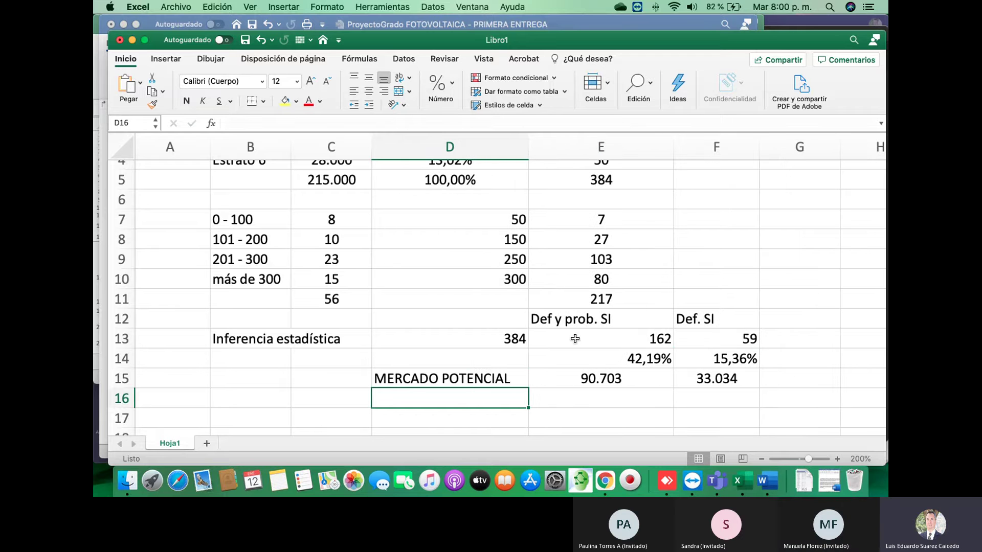
# - Check the formulas in E14, F14 and E15 and compare the results with section 2.1.4 of the thesis in Word
pyautogui.click(634, 359)
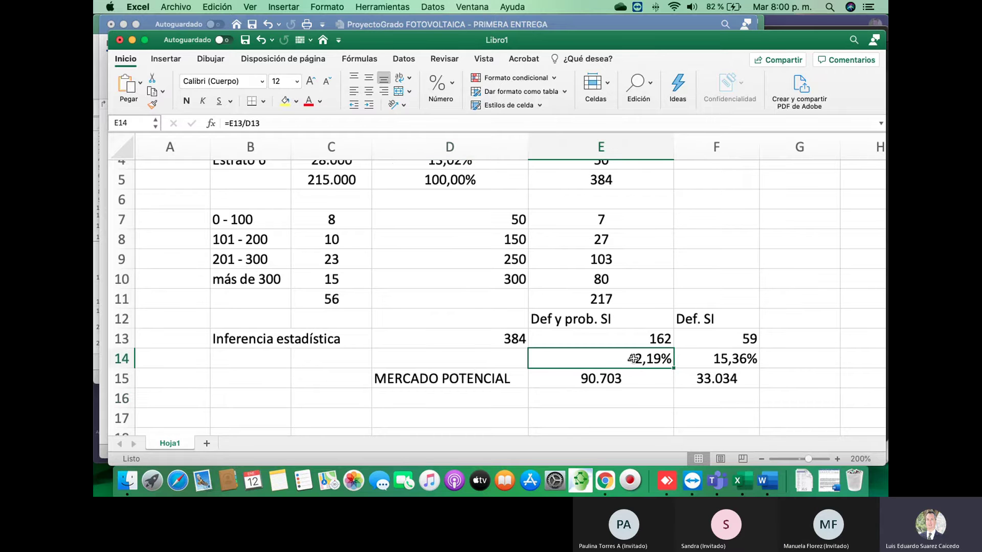
pyautogui.click(731, 360)
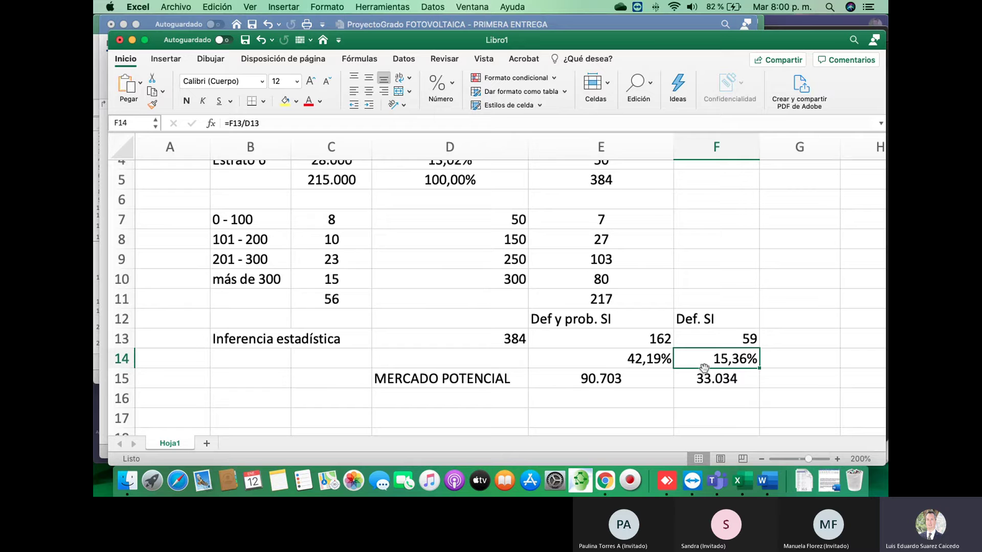
pyautogui.click(602, 376)
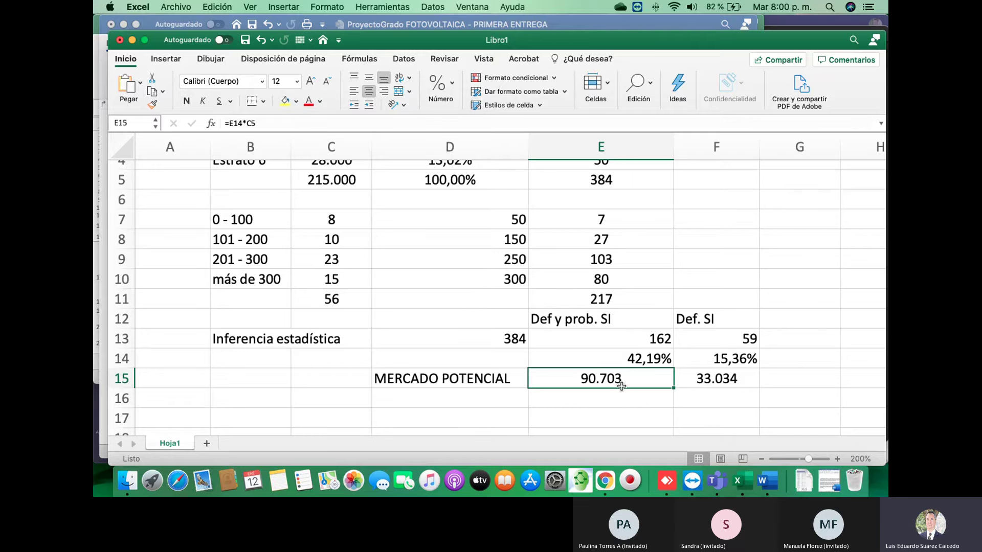
pyautogui.click(766, 484)
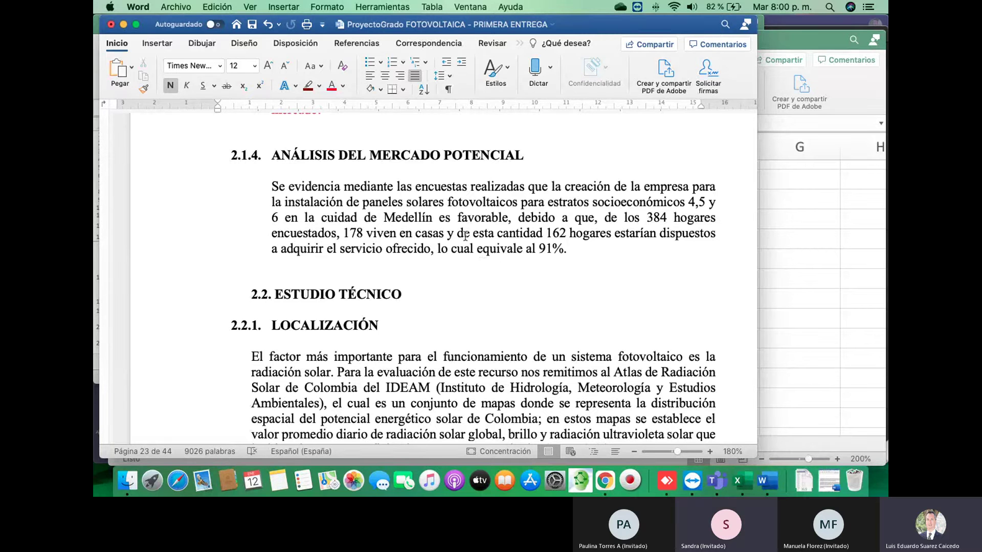
pyautogui.click(809, 359)
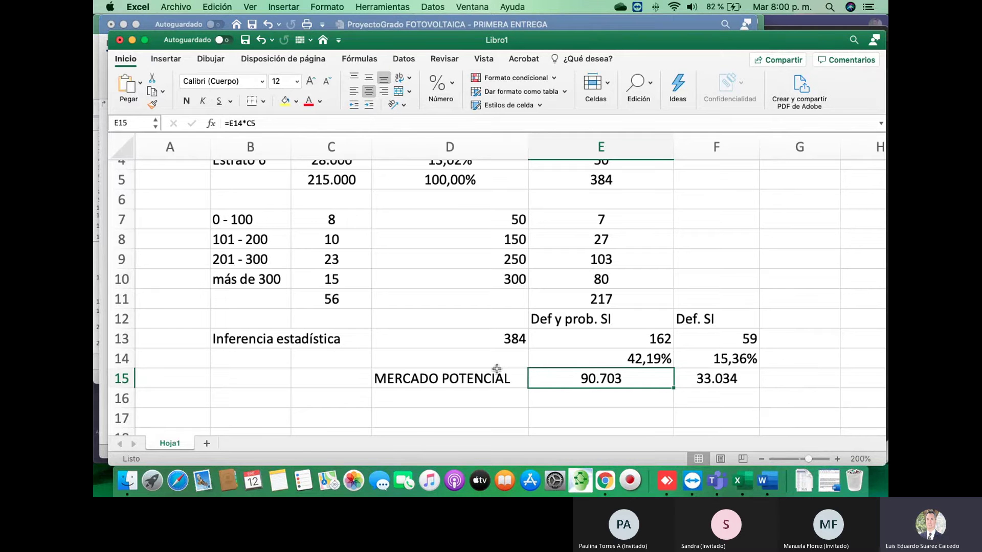
# - Enter the label "PARTIPAC. ESTMADA EN EL MERCADO" in cell D16 and widen column D to fit it
pyautogui.click(471, 397)
pyautogui.write('PA')
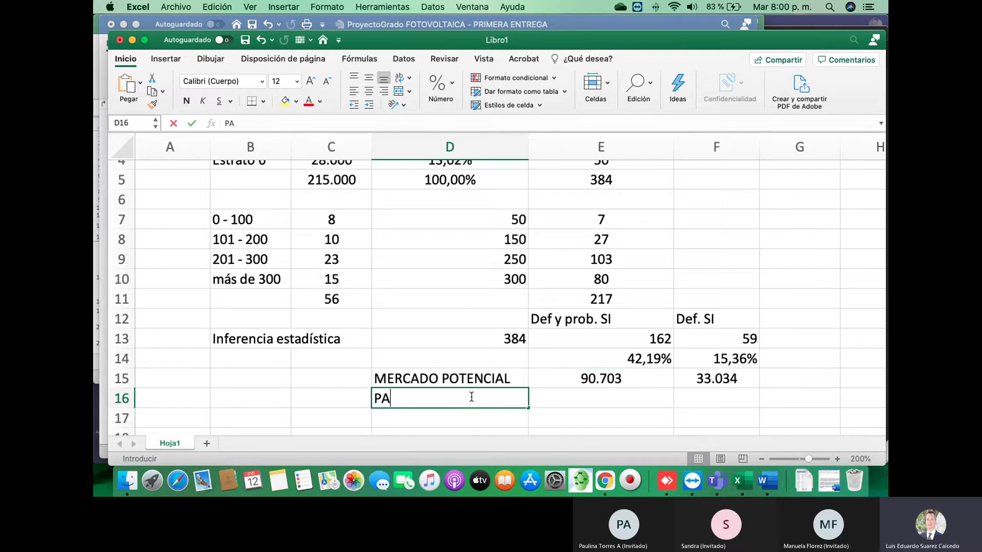
pyautogui.write('RTIP')
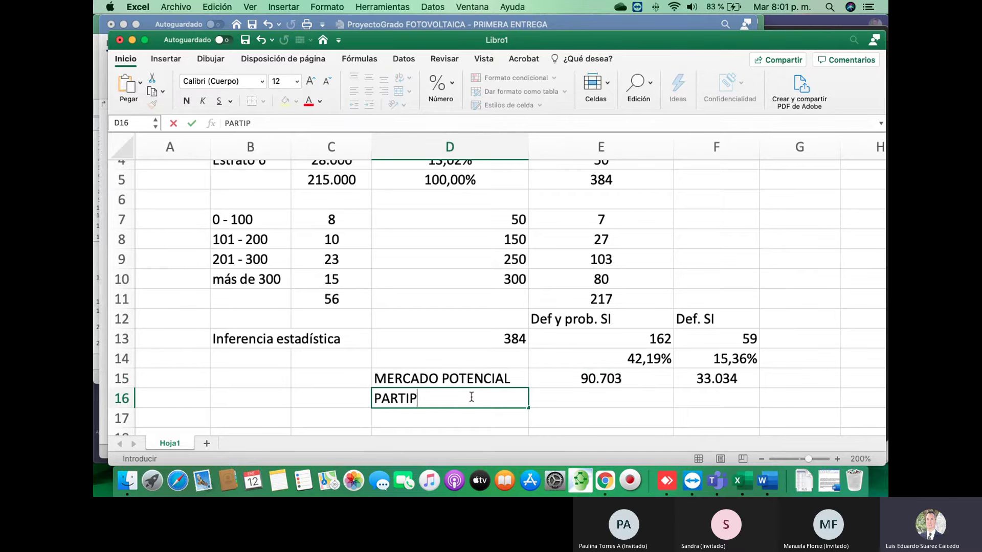
pyautogui.write('AC. ESTMADA ')
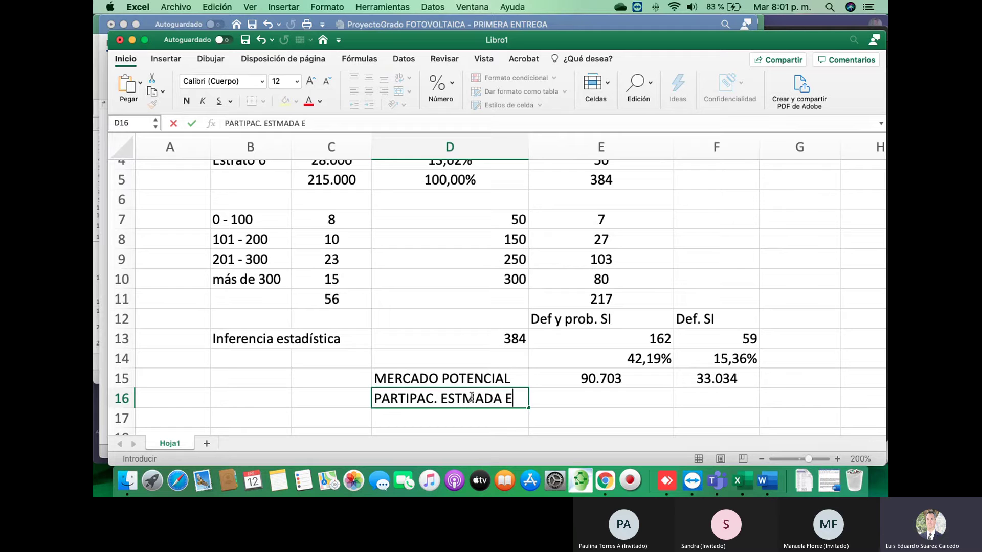
pyautogui.write('EN EL MERCADO')
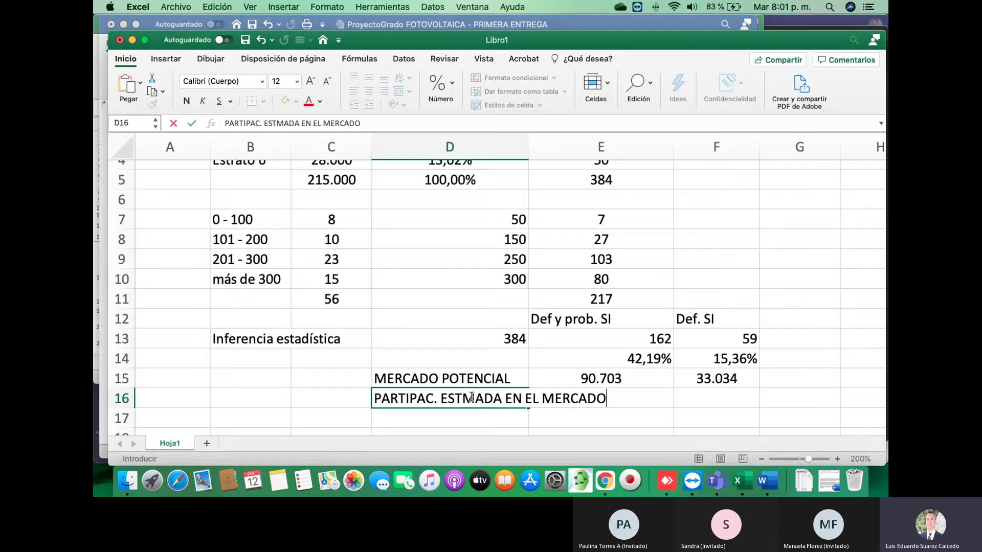
pyautogui.press('Return')
pyautogui.moveTo(527, 153); pyautogui.dragTo(619, 153)
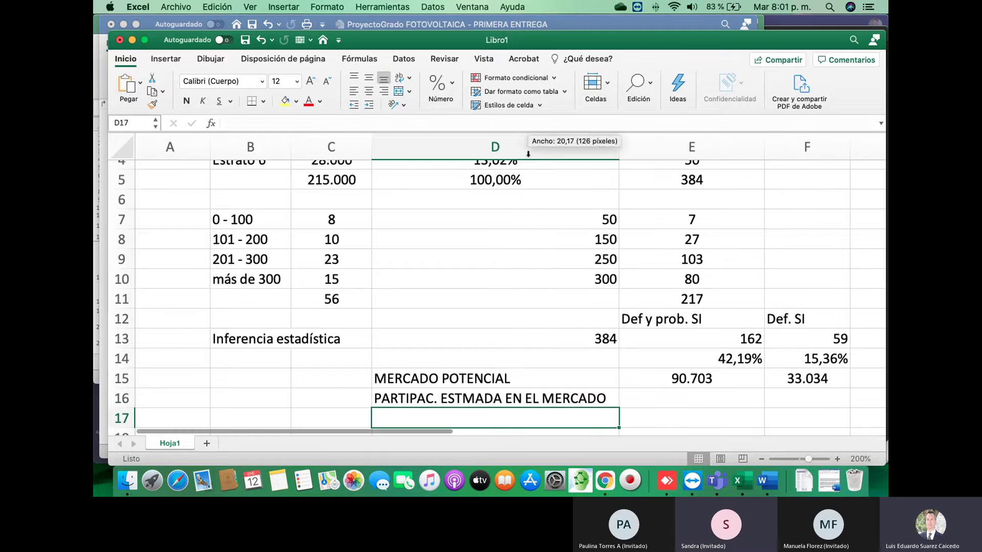
# - Enter 50% in cell E16 as the estimated market participation and centre it
pyautogui.scroll(-1, 675, 368)
pyautogui.hscroll(1, 675, 368)
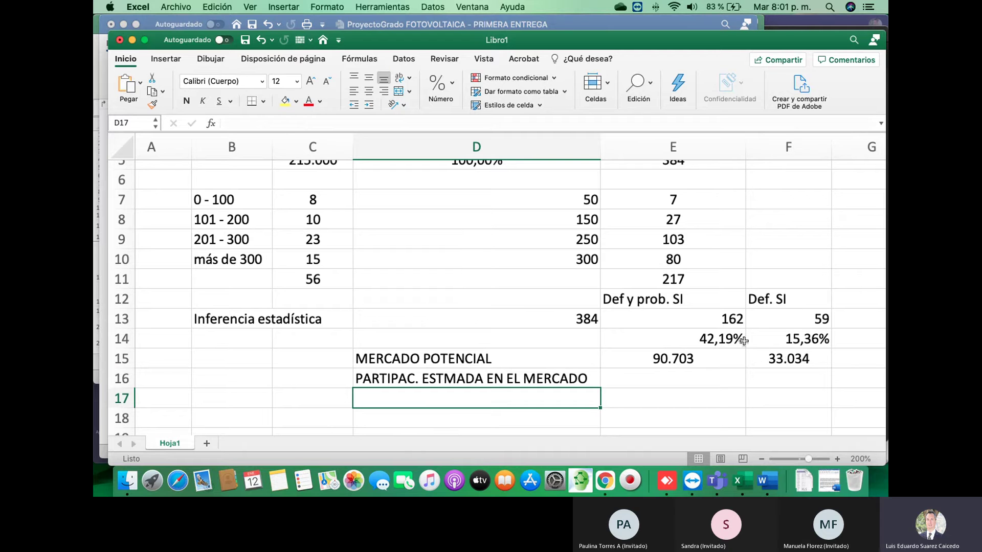
pyautogui.click(685, 370)
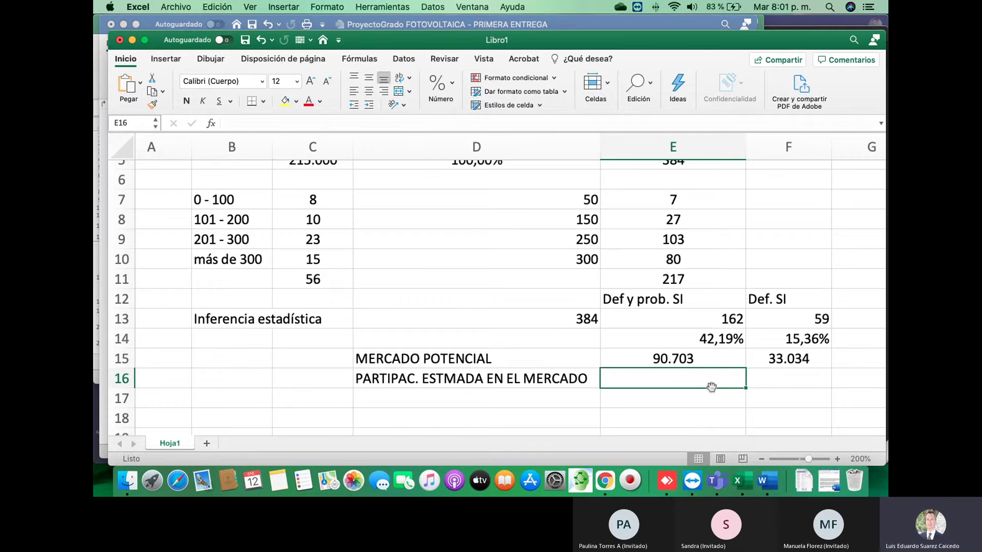
pyautogui.write('%')
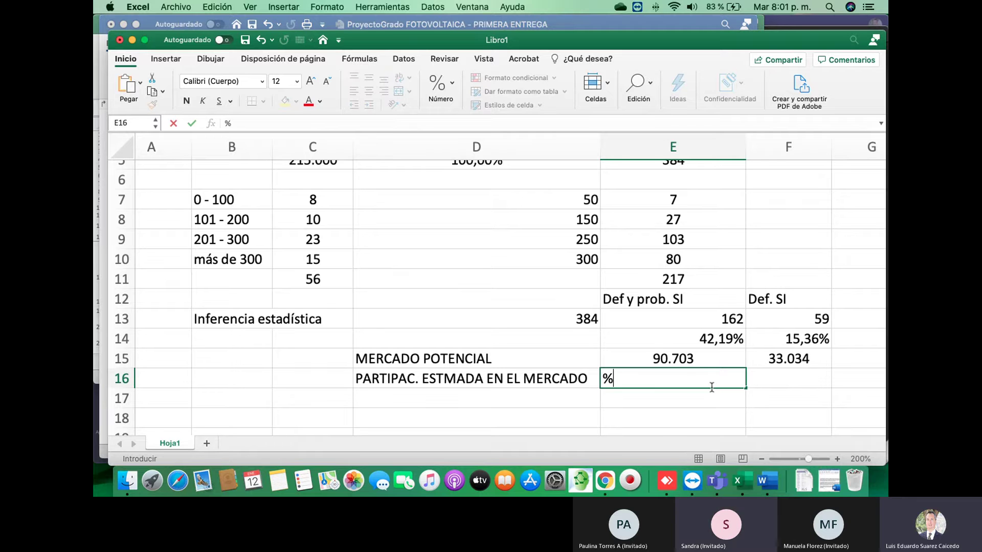
pyautogui.press('BackSpace')
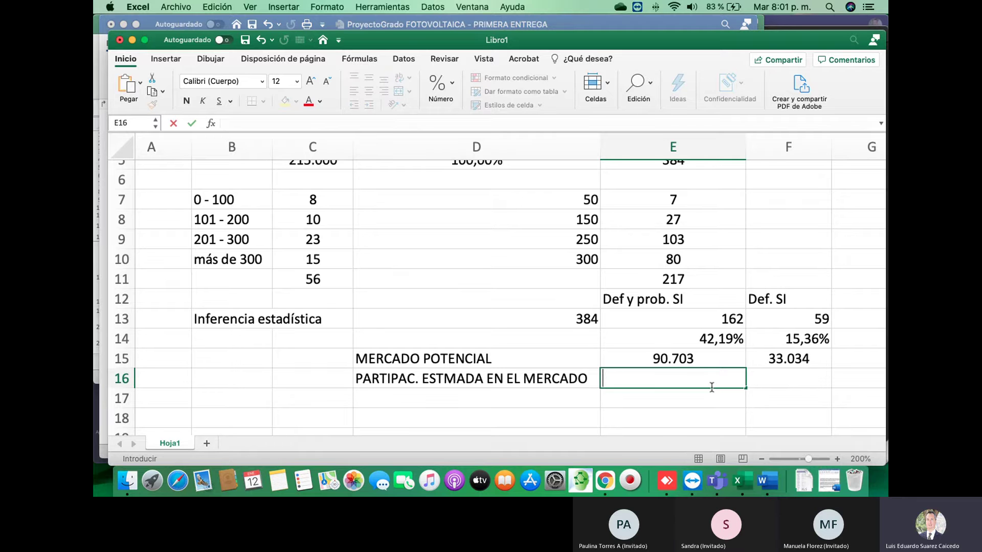
pyautogui.write('50%')
pyautogui.press('Return')
pyautogui.click(717, 378)
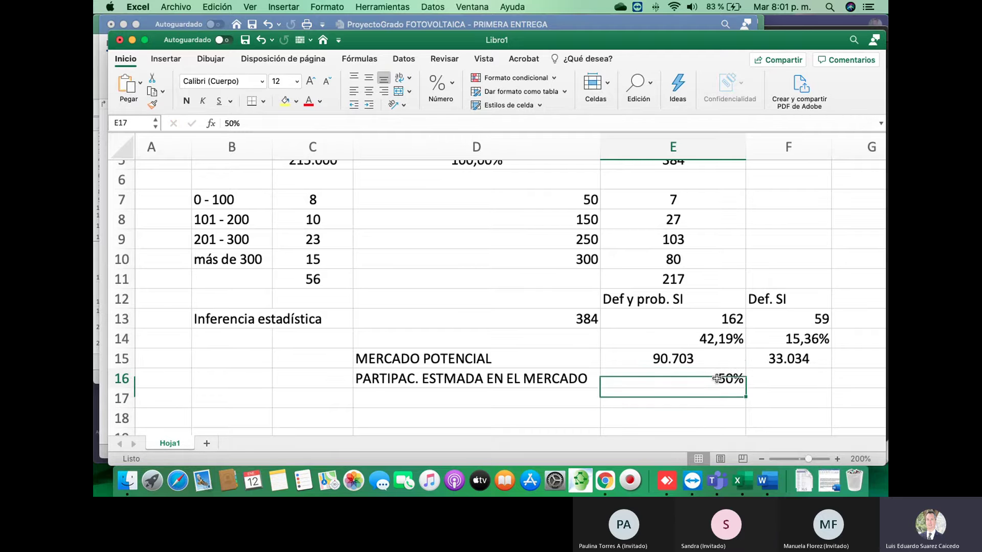
pyautogui.click(368, 91)
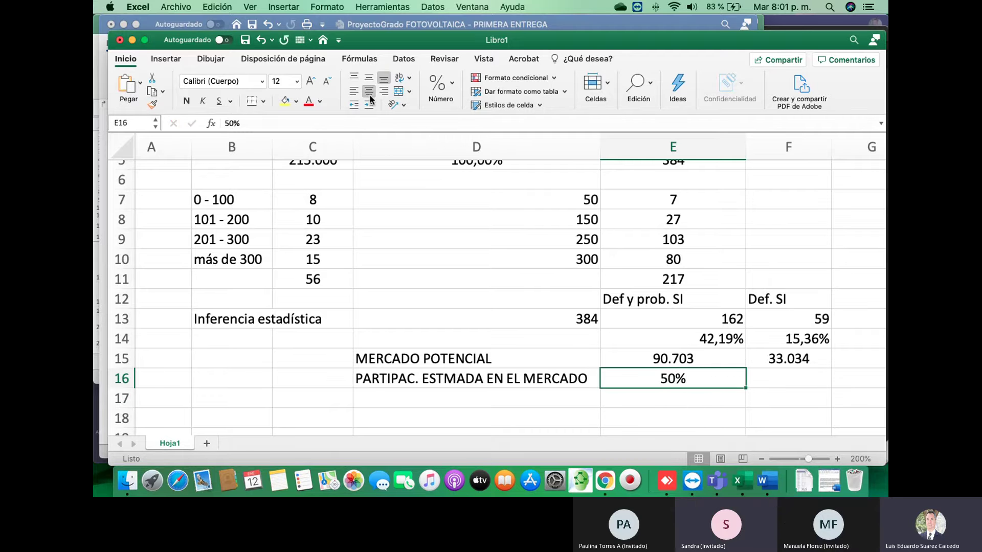
# - Format E16 to show two decimals and set the estimated participation to 10%
pyautogui.click(627, 337)
pyautogui.click(652, 384)
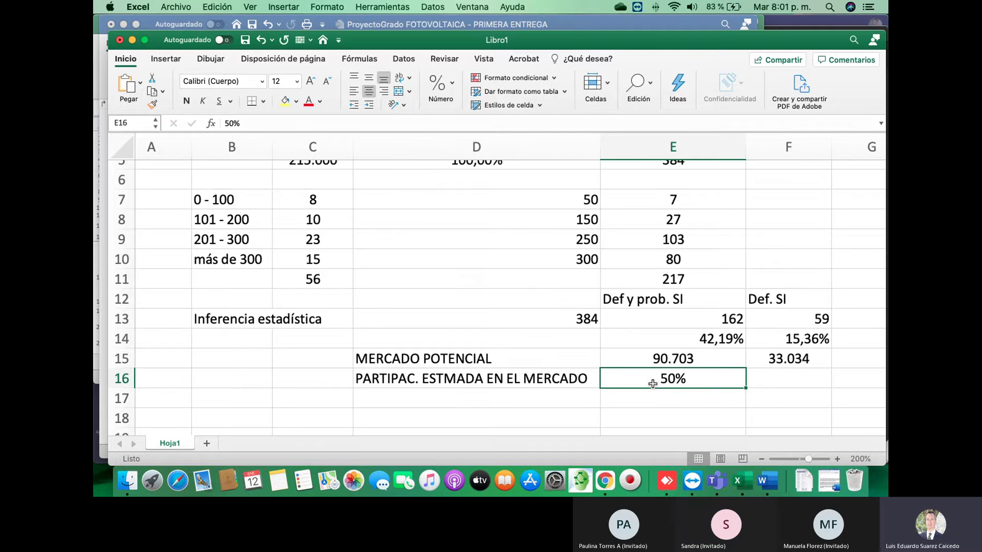
pyautogui.click(441, 86)
pyautogui.click(464, 140)
pyautogui.click(464, 140)
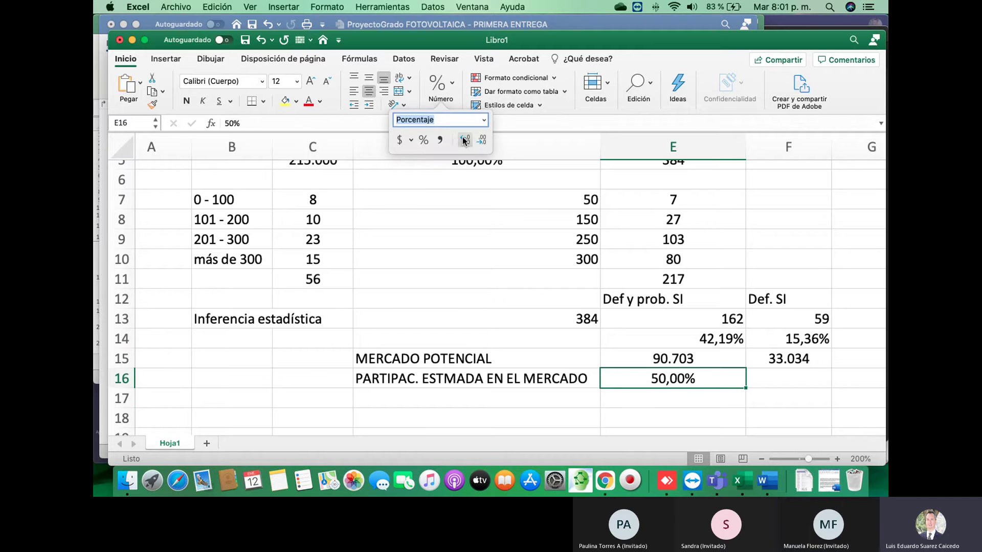
pyautogui.click(675, 378)
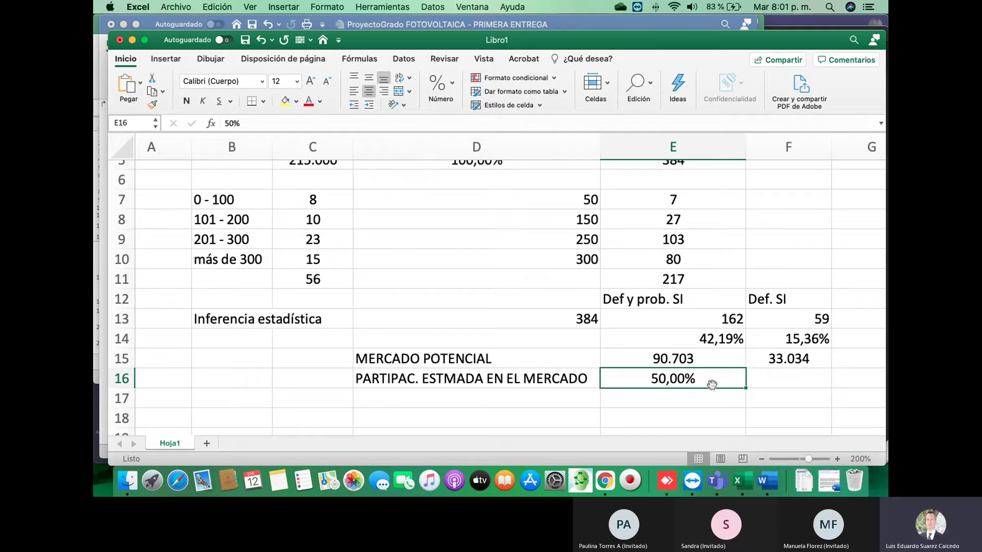
pyautogui.write('10')
pyautogui.press('Return')
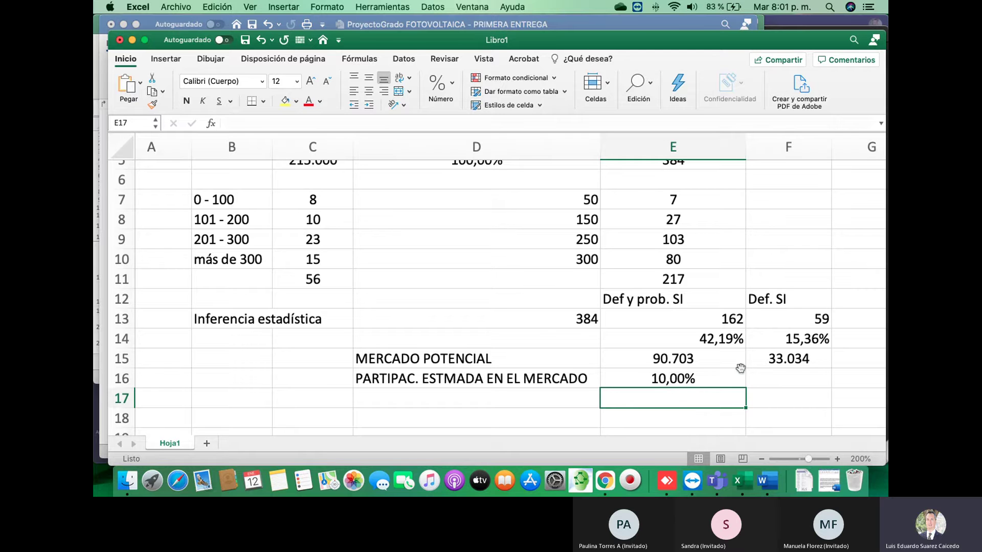
# - Link cell F16 to the participation percentage with =E16 and centre it
pyautogui.click(791, 379)
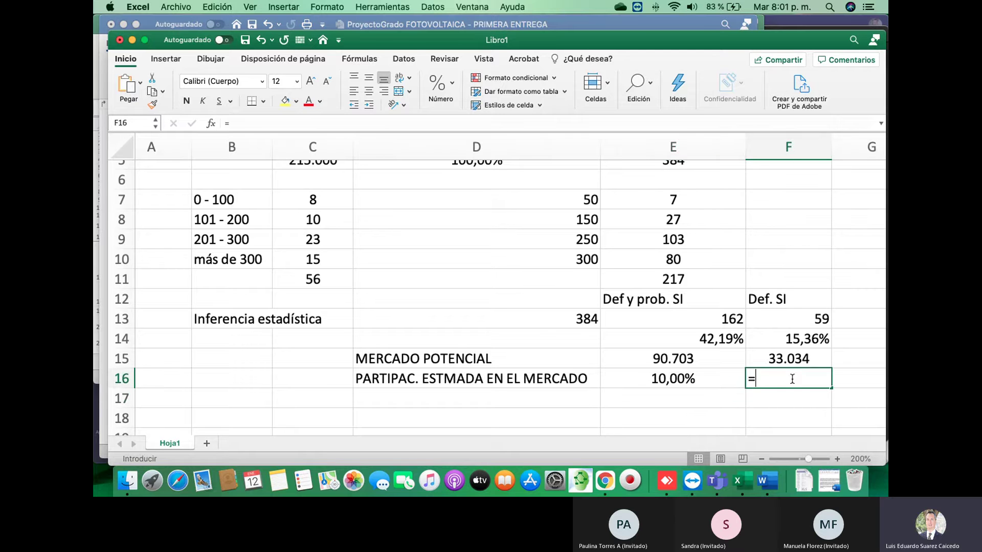
pyautogui.write('=')
pyautogui.press('Left')
pyautogui.press('Return')
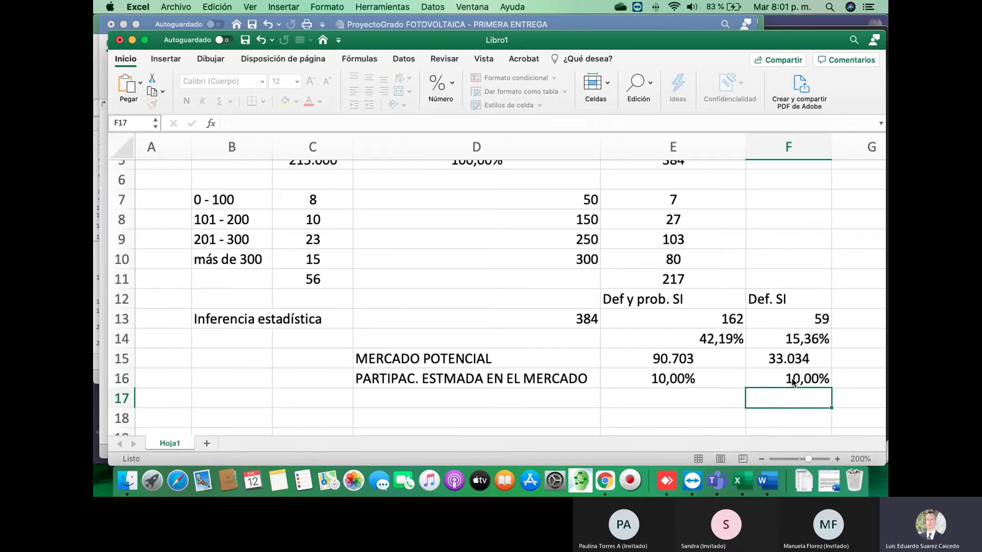
pyautogui.click(801, 379)
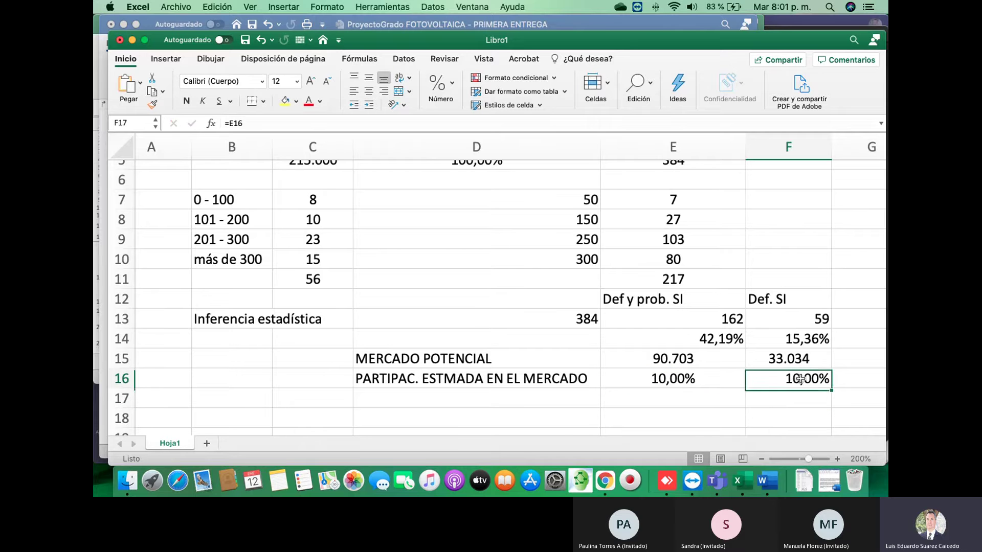
pyautogui.click(368, 91)
# - Calculate the estimated participation in E17 with =E15*E16 and copy the formula to F17
pyautogui.click(646, 393)
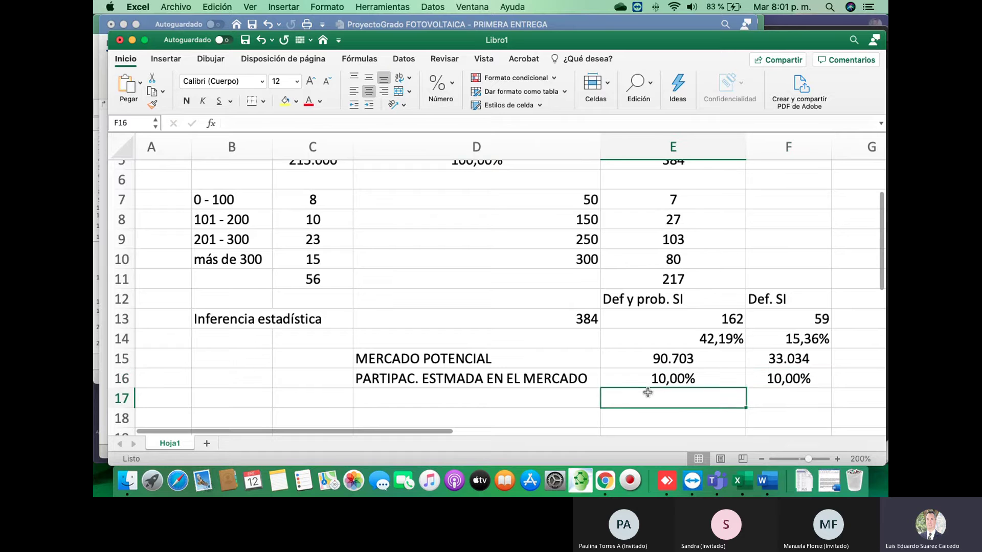
pyautogui.write('=')
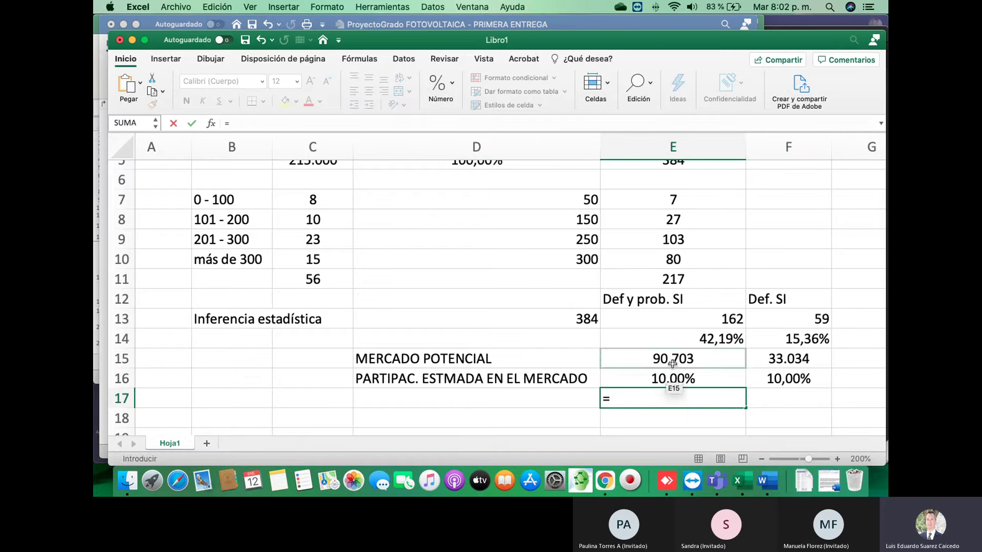
pyautogui.click(671, 361)
pyautogui.write('+')
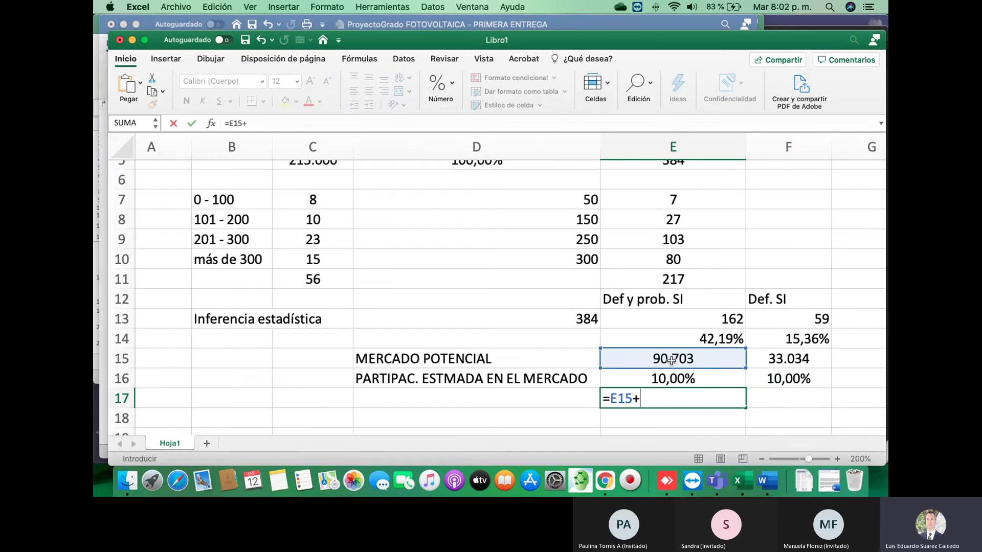
pyautogui.write('*')
pyautogui.click(679, 381)
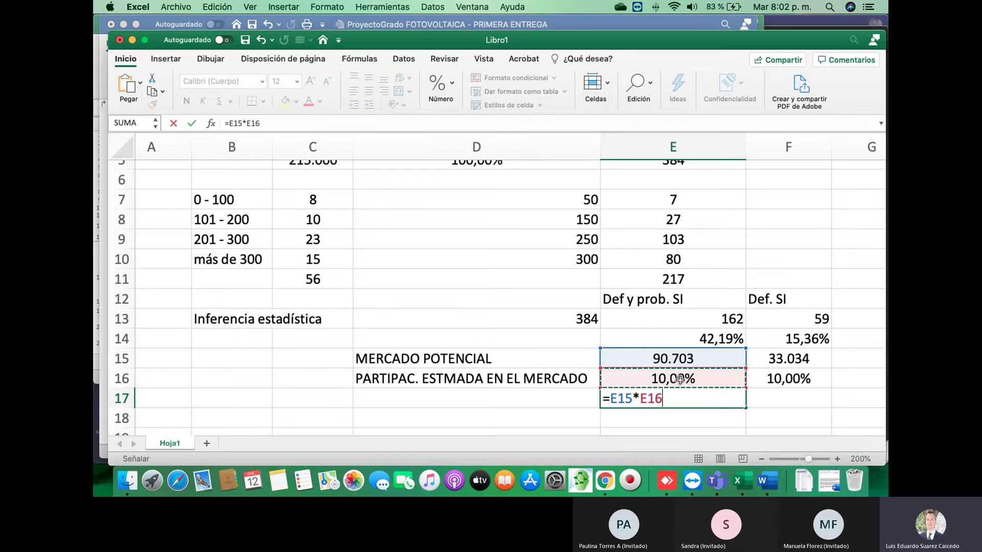
pyautogui.press('Return')
pyautogui.press('Up')
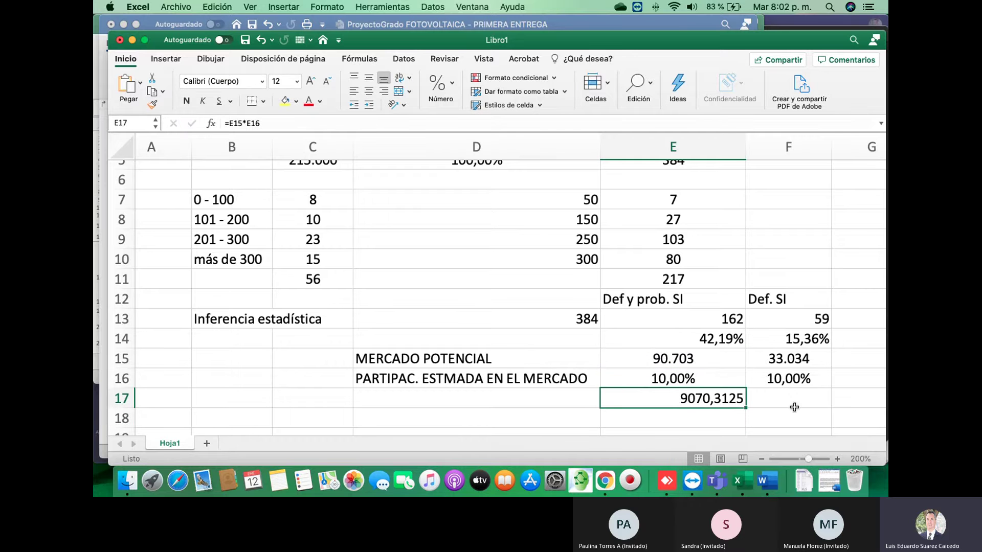
pyautogui.click(796, 380)
pyautogui.click(716, 402)
pyautogui.moveTo(747, 410); pyautogui.dragTo(810, 404)
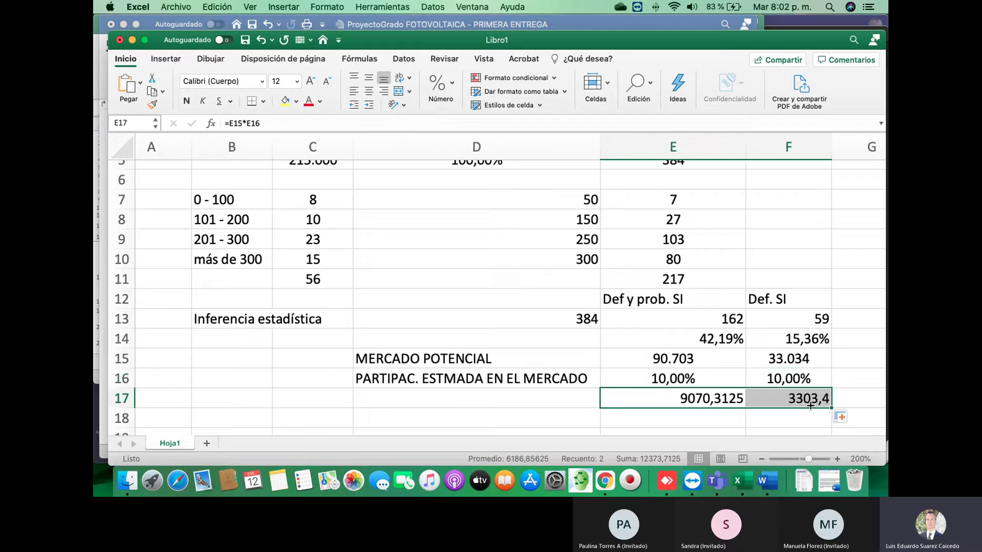
# - Compare the formulas and results in E17 and F17 for the two acceptance scenarios
pyautogui.click(683, 398)
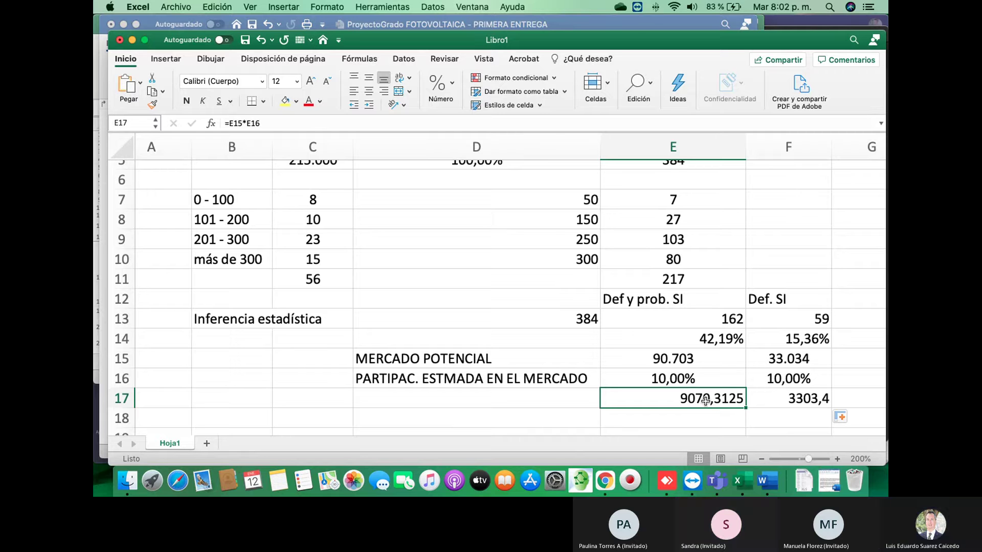
pyautogui.click(799, 401)
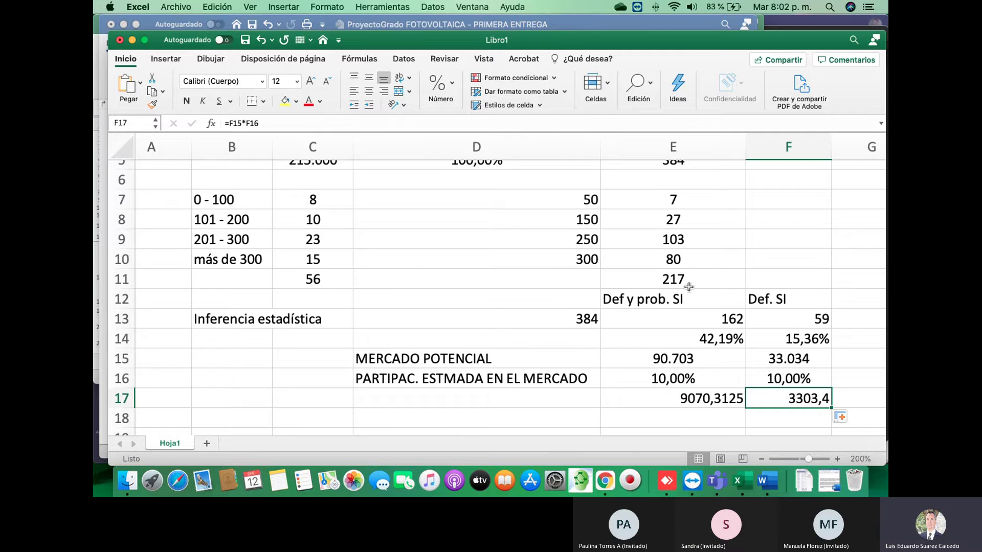
pyautogui.click(692, 413)
pyautogui.click(691, 404)
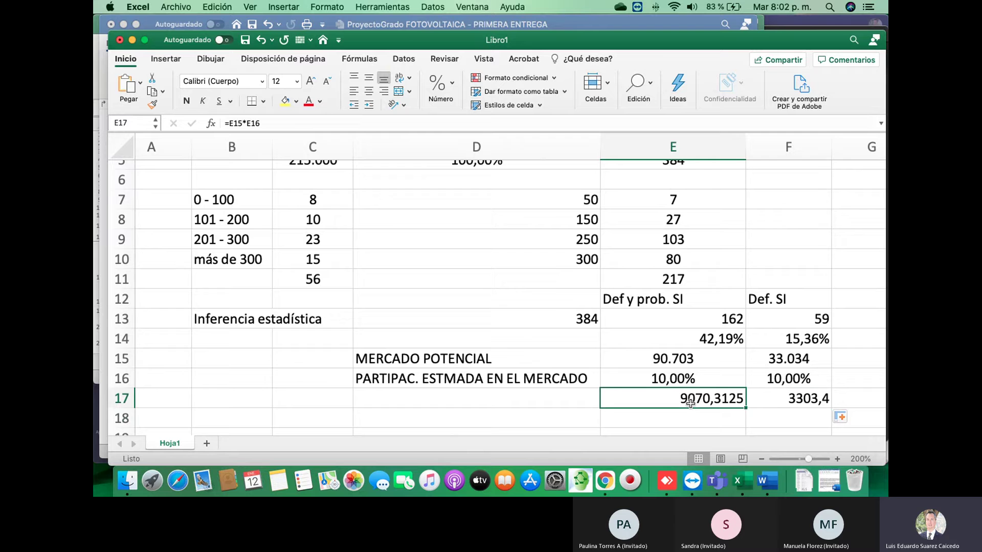
pyautogui.click(778, 402)
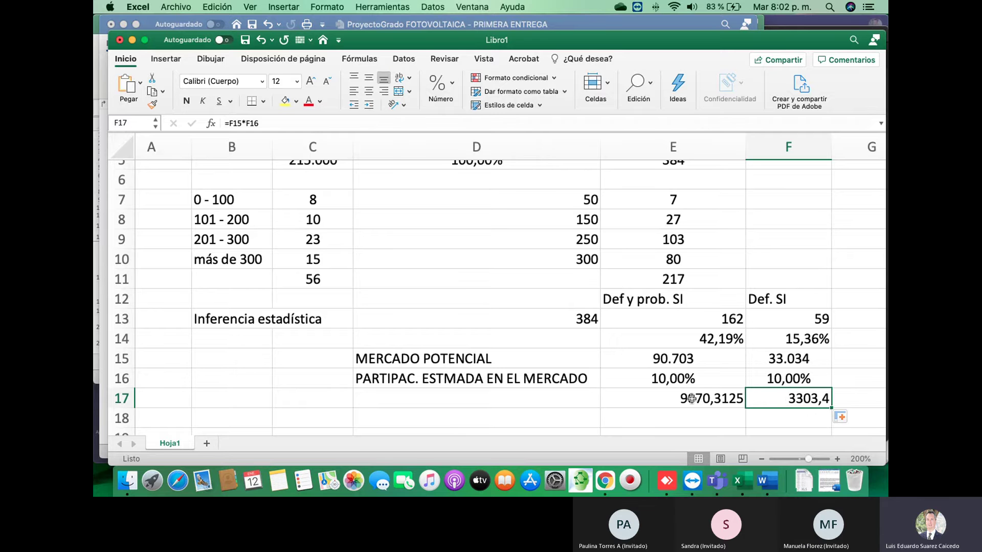
# - Switch to the photovoltaic thesis in Word and review section 2.1.4, section 2.2.1 "Localización" and Tabla 2 on solar energy availability
pyautogui.click(768, 482)
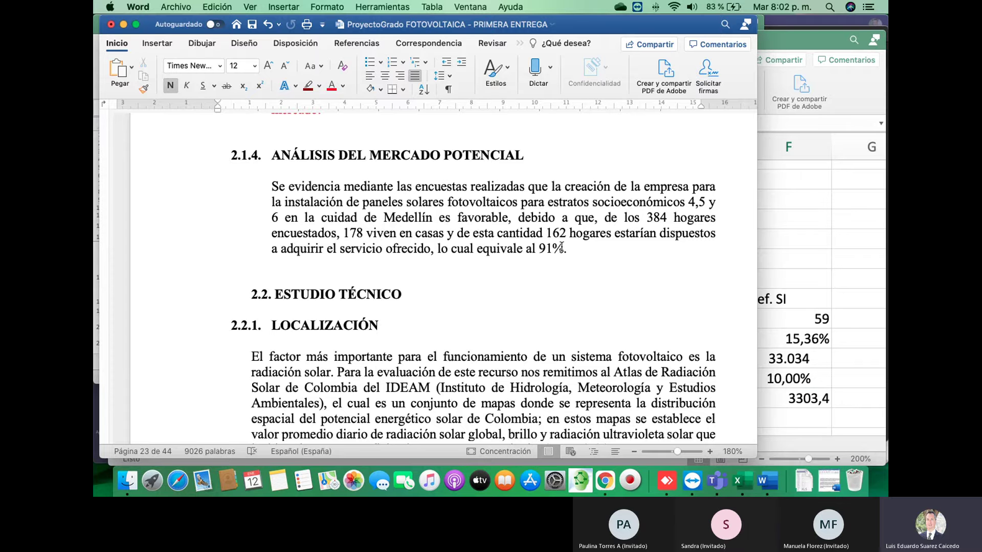
pyautogui.scroll(-3, 561, 247)
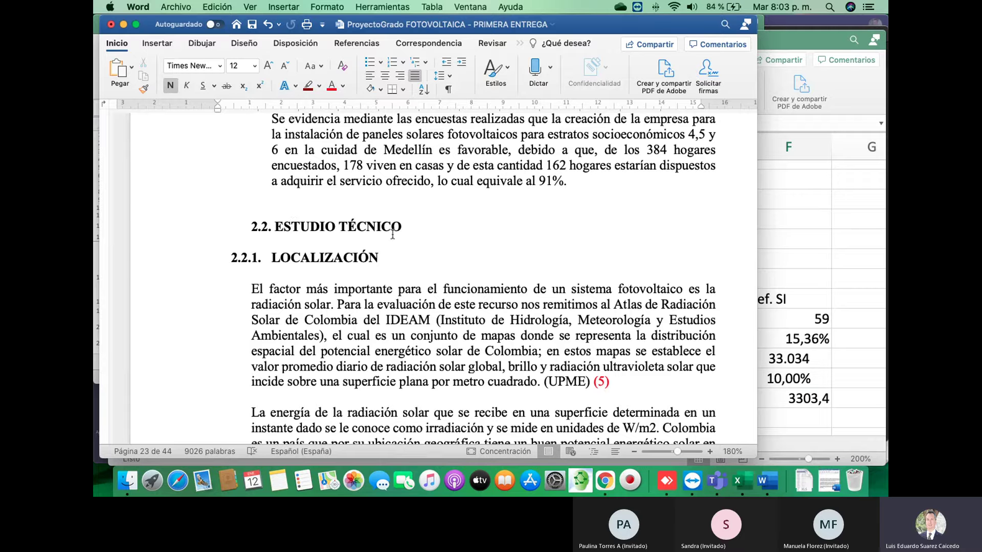
pyautogui.click(313, 242)
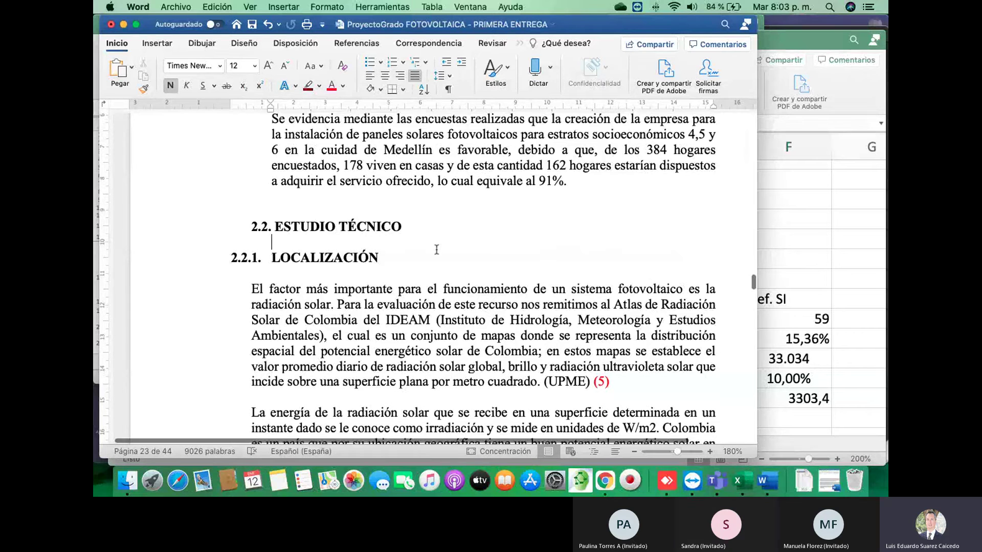
pyautogui.scroll(-2, 436, 249)
pyautogui.scroll(-10, 436, 249)
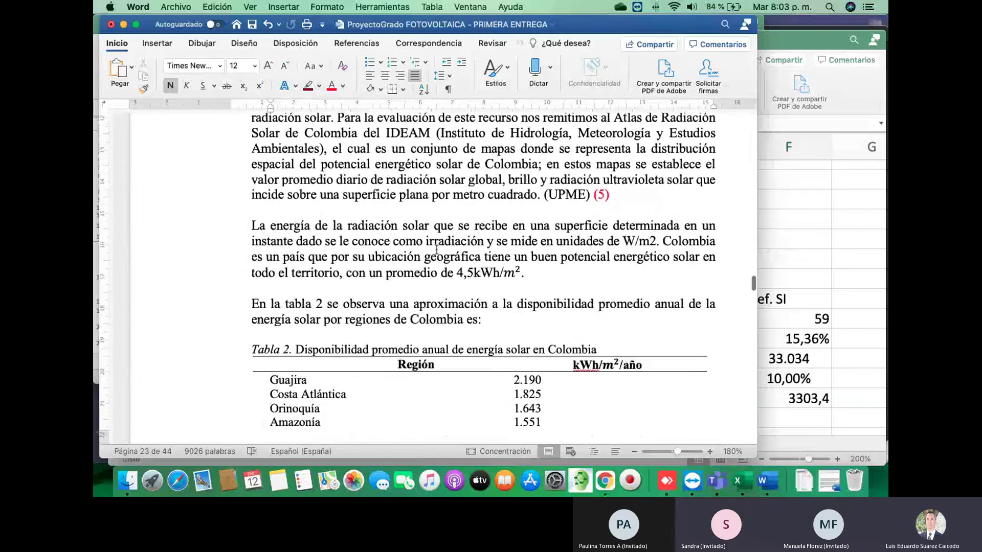
pyautogui.scroll(-1, 436, 249)
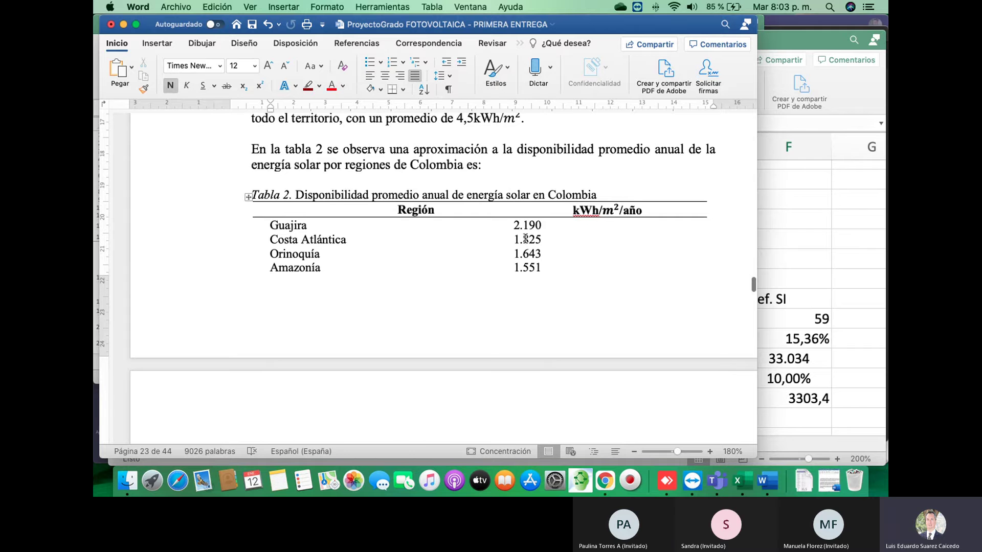
pyautogui.scroll(-10, 525, 239)
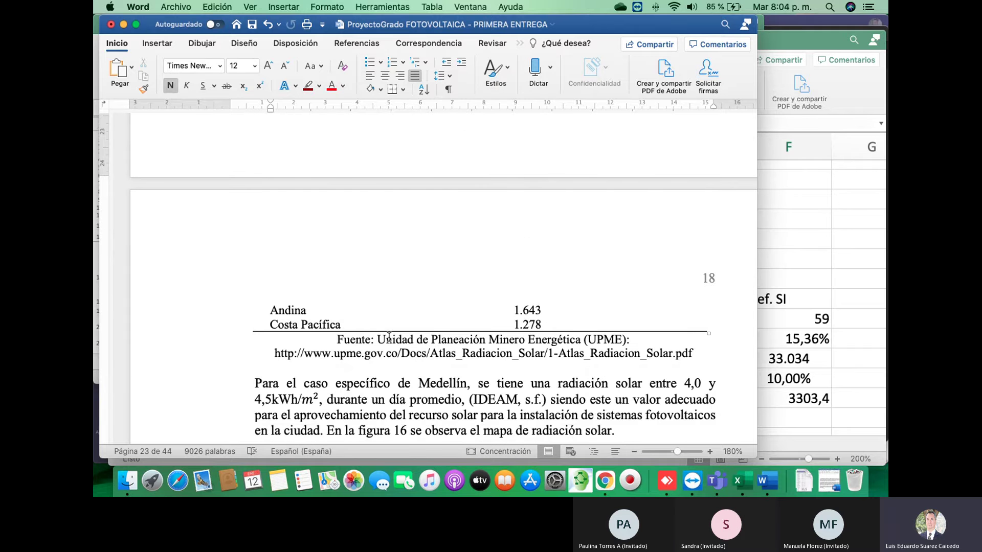
pyautogui.scroll(8, 476, 352)
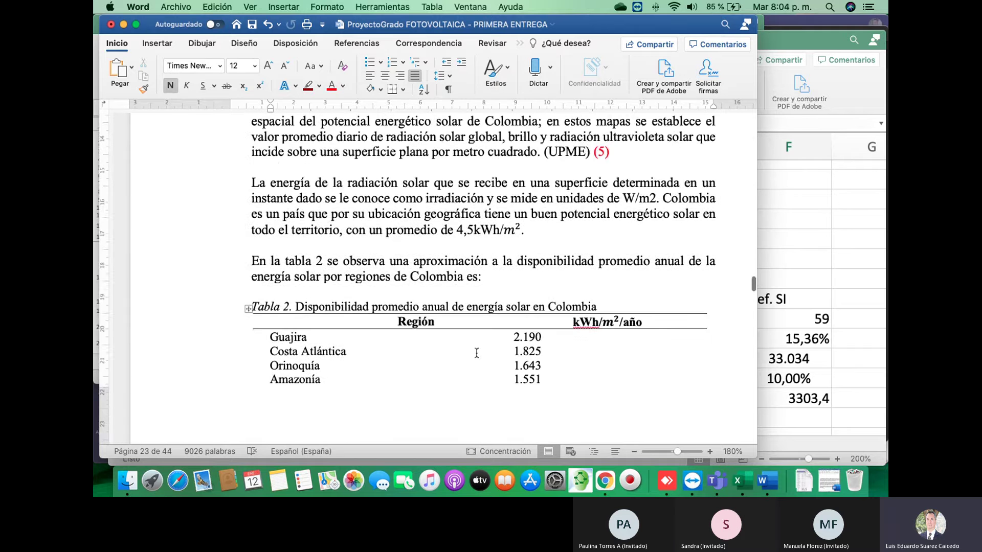
pyautogui.scroll(-8, 491, 301)
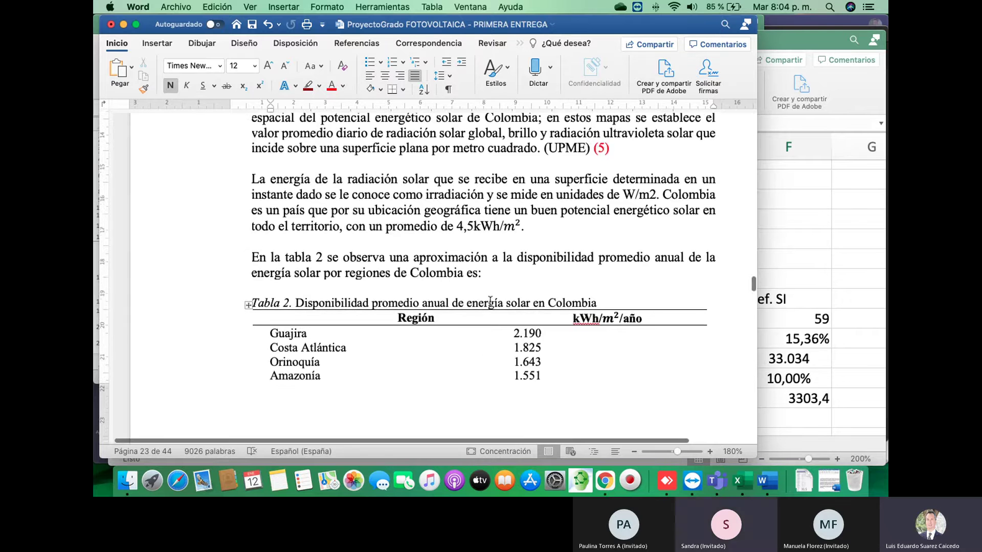